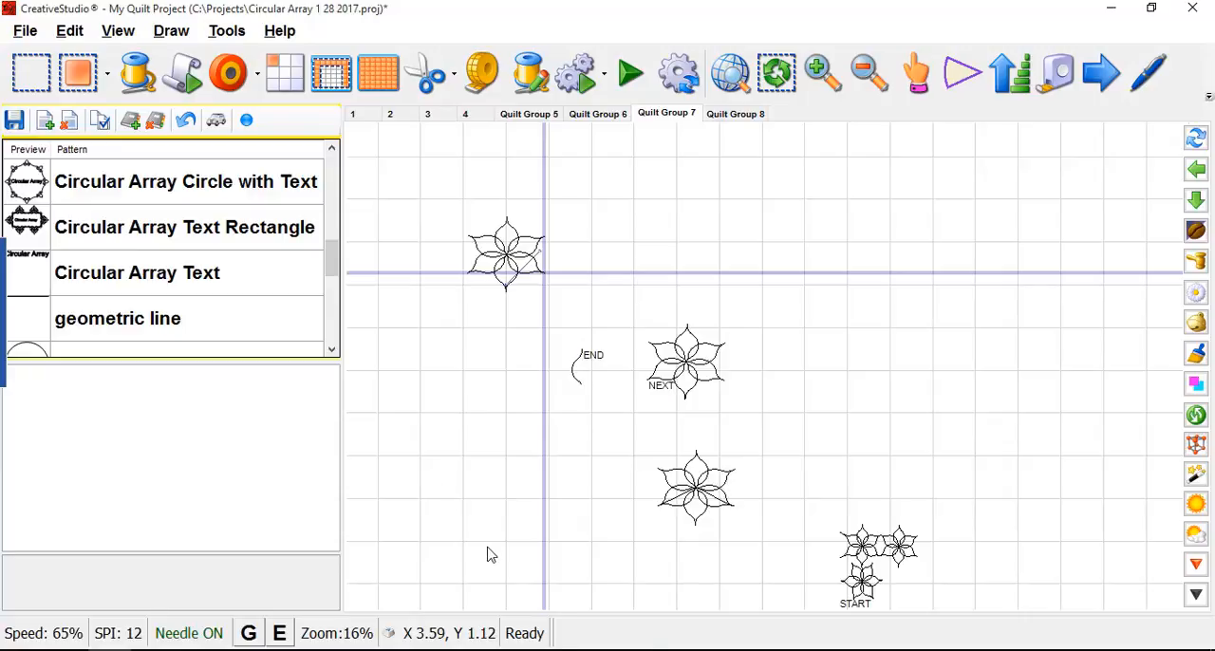
- Draw a small three-point arc bulging left in the empty area right of the NEXT flower
key(a)
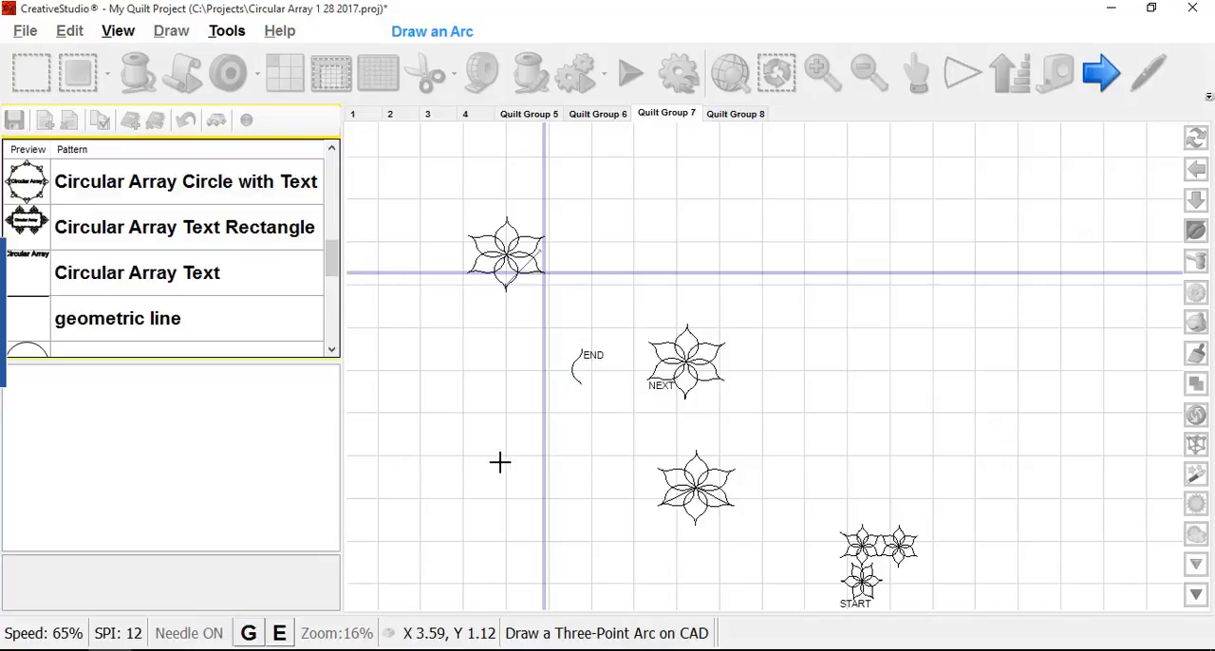
scroll(825, 271, up, 3)
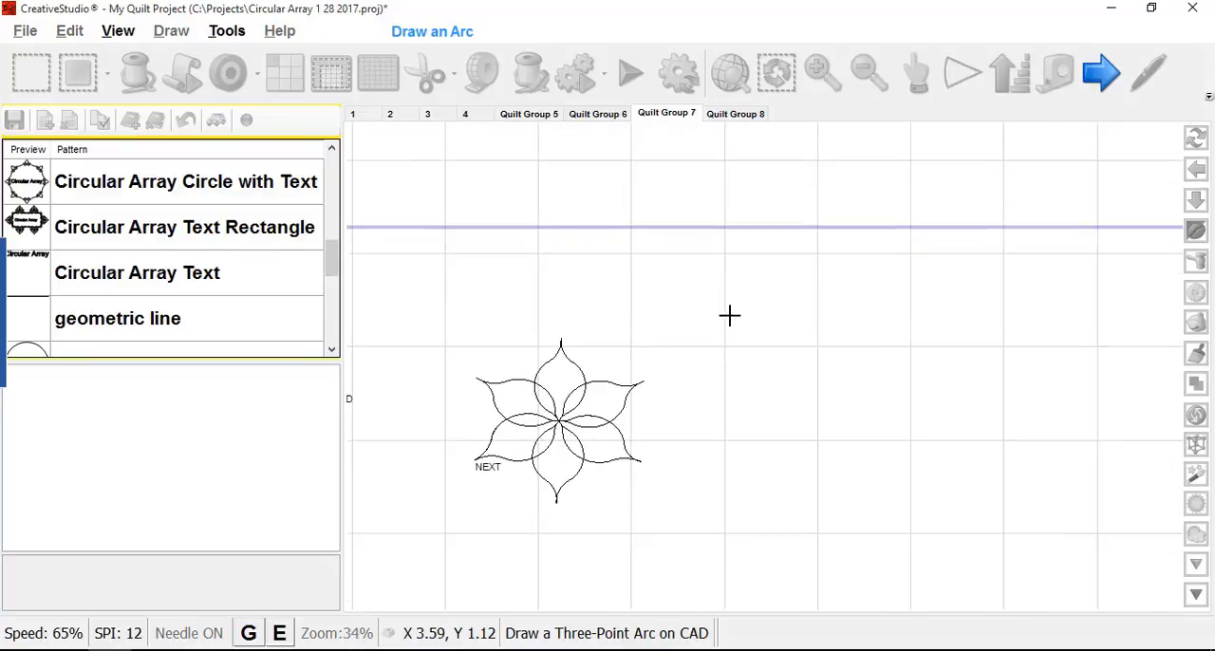
scroll(717, 328, up, 3)
scroll(763, 401, down, 3)
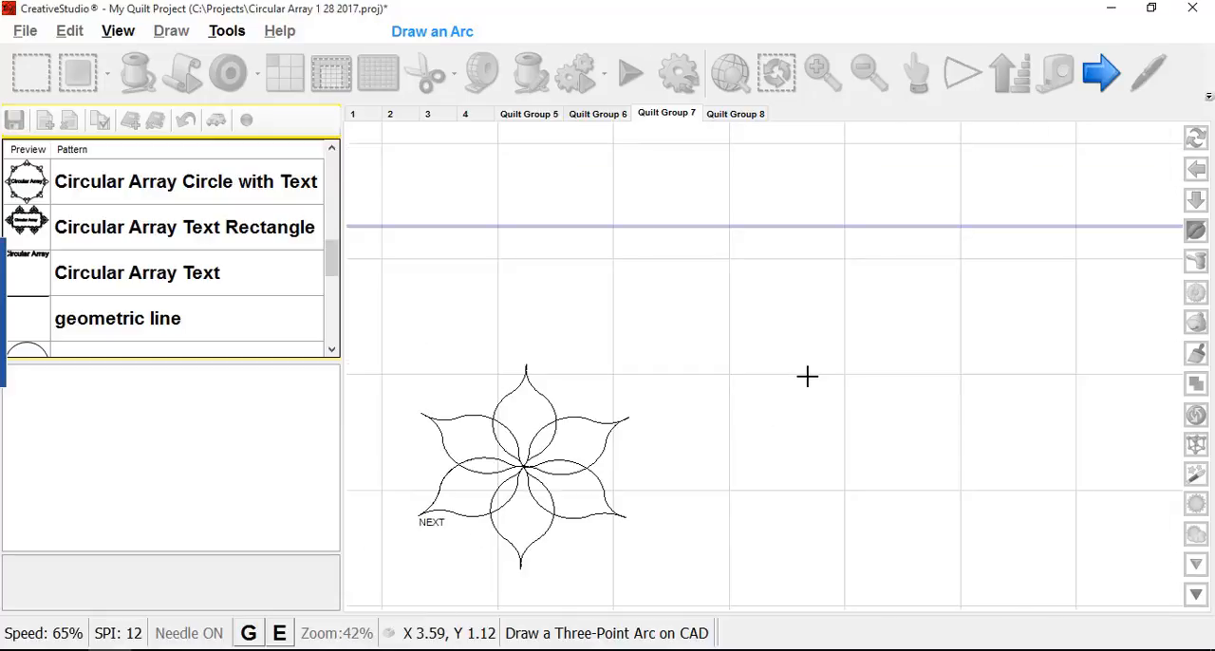
click(807, 377)
click(776, 338)
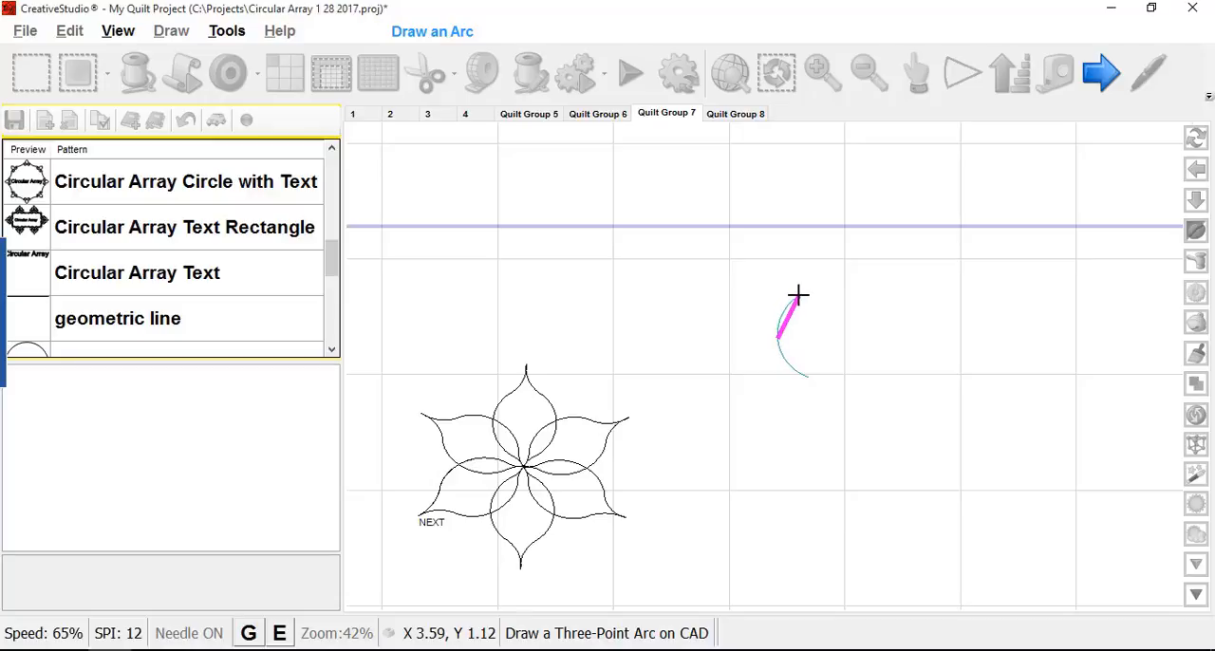
click(797, 294)
- Turn on endpoint snapping and draw a second arc from the first arc's upper end, bulging right to form an S-curve
key(e)
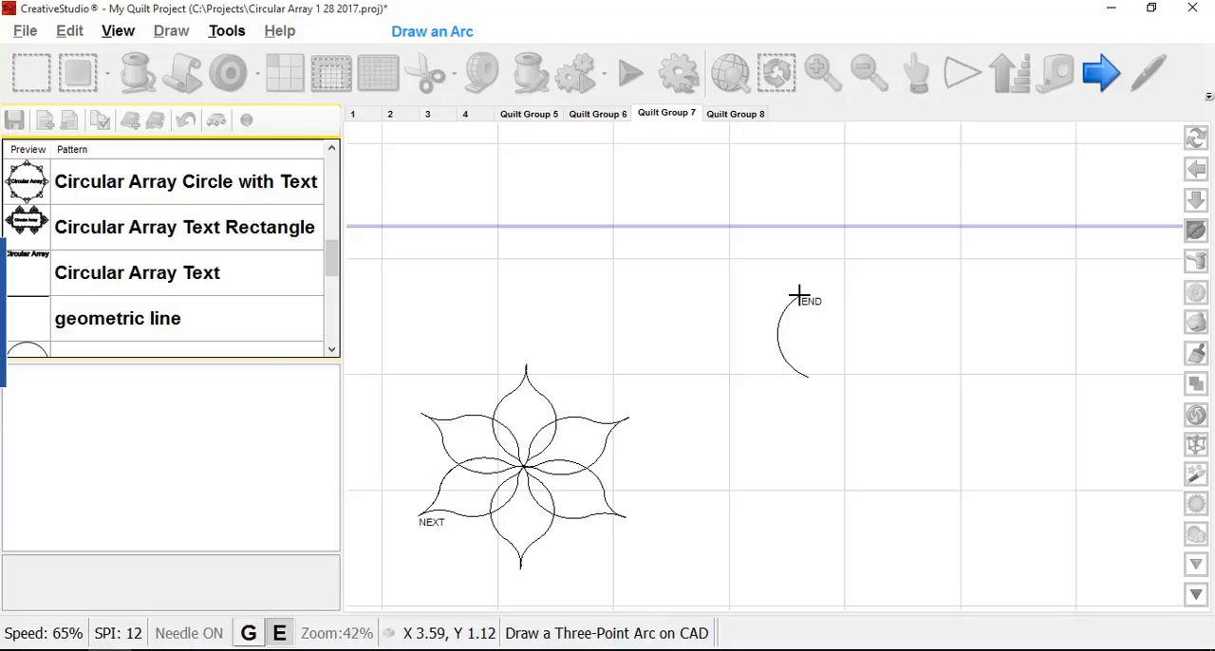
click(798, 295)
click(816, 276)
click(820, 234)
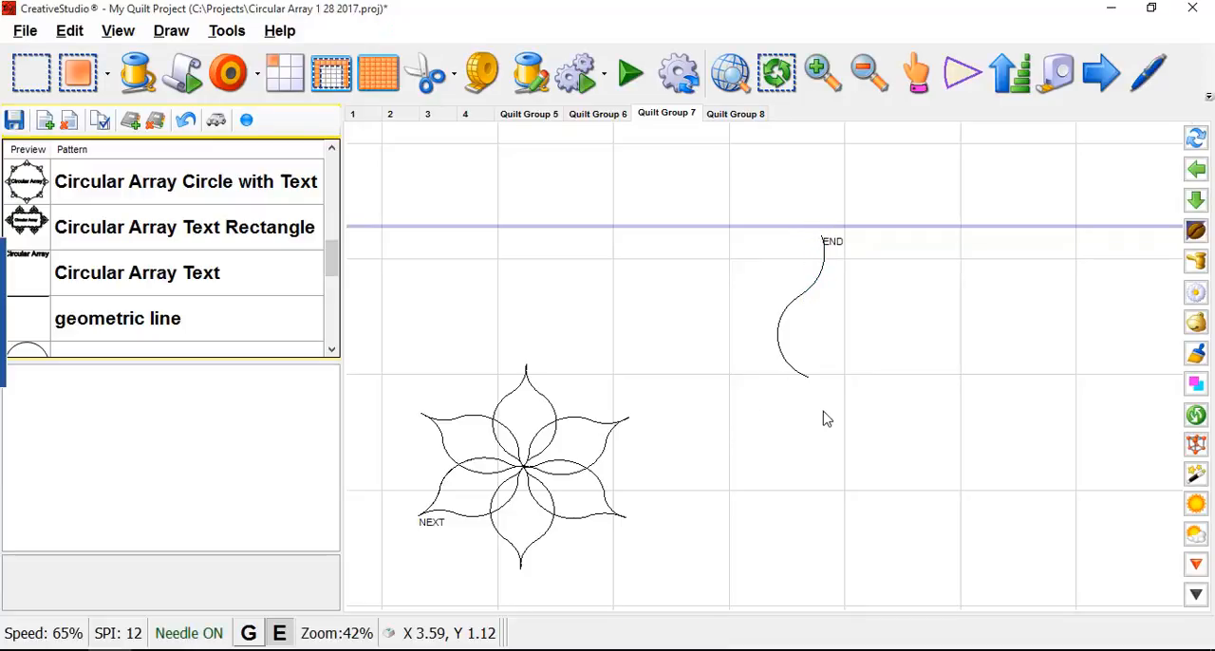
- Select the whole S-curve and cycle its pattern anchor type to start and end point handles
click(781, 350)
click(869, 387)
drag(747, 178, 871, 422)
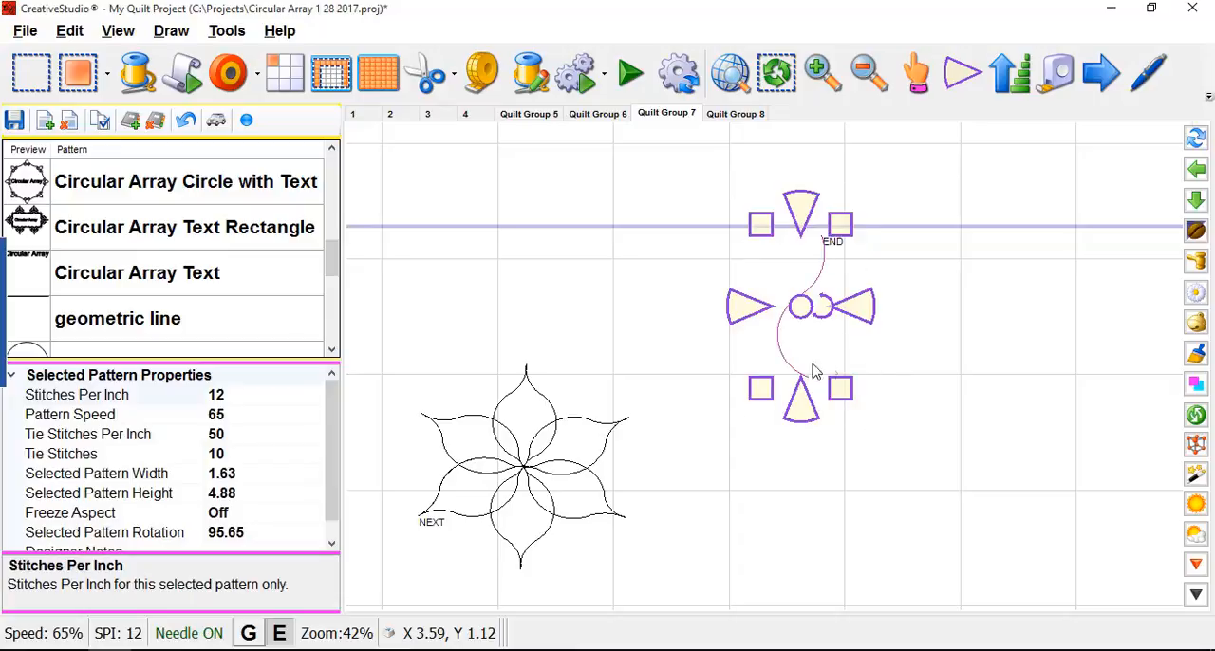
right_click(795, 312)
click(871, 593)
click(948, 83)
click(948, 84)
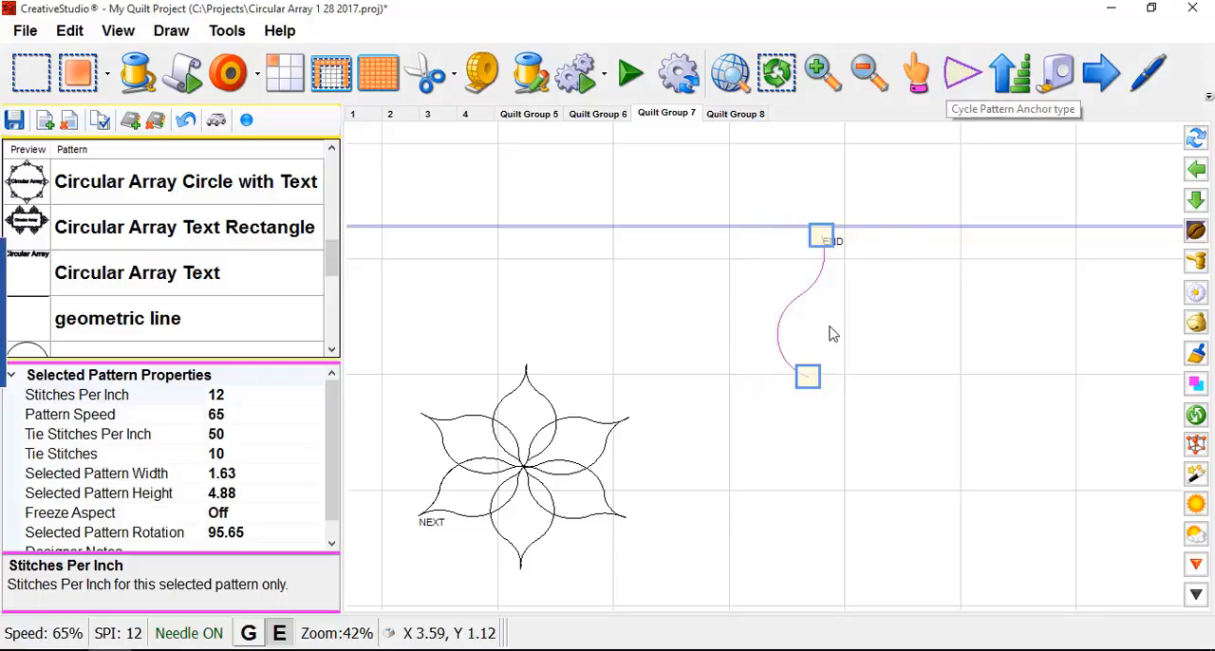
- With grid snapping on, move both ends of the S-curve onto vertically aligned grid intersections one square apart, then deselect it
click(812, 386)
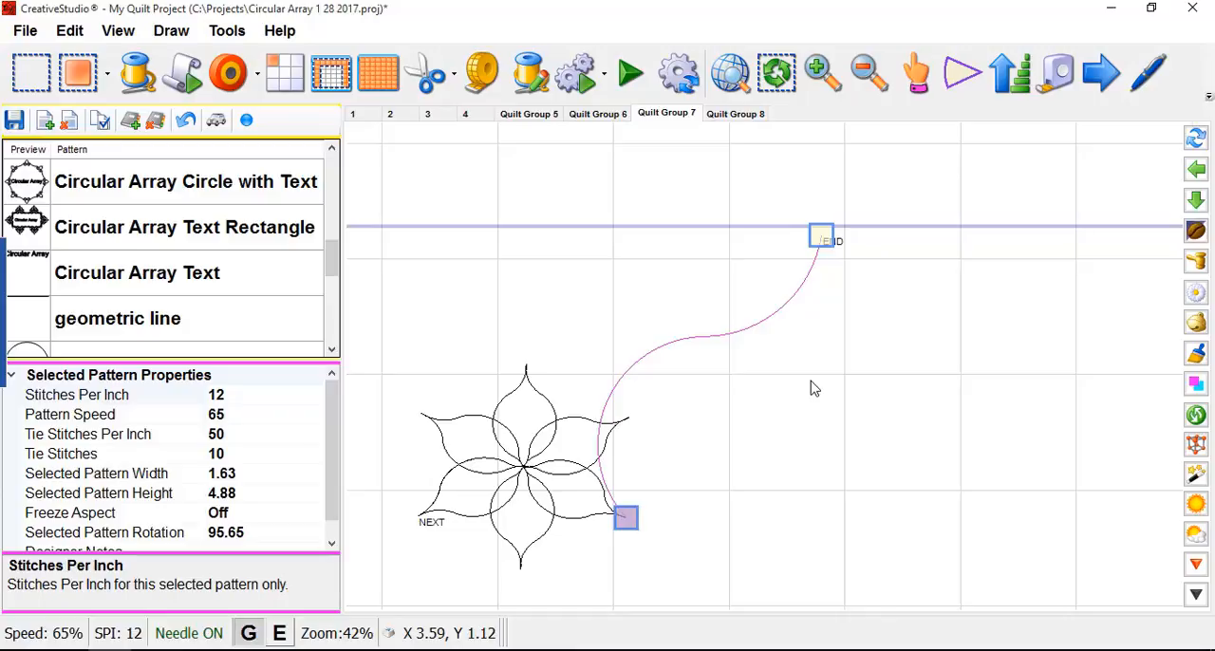
click(811, 385)
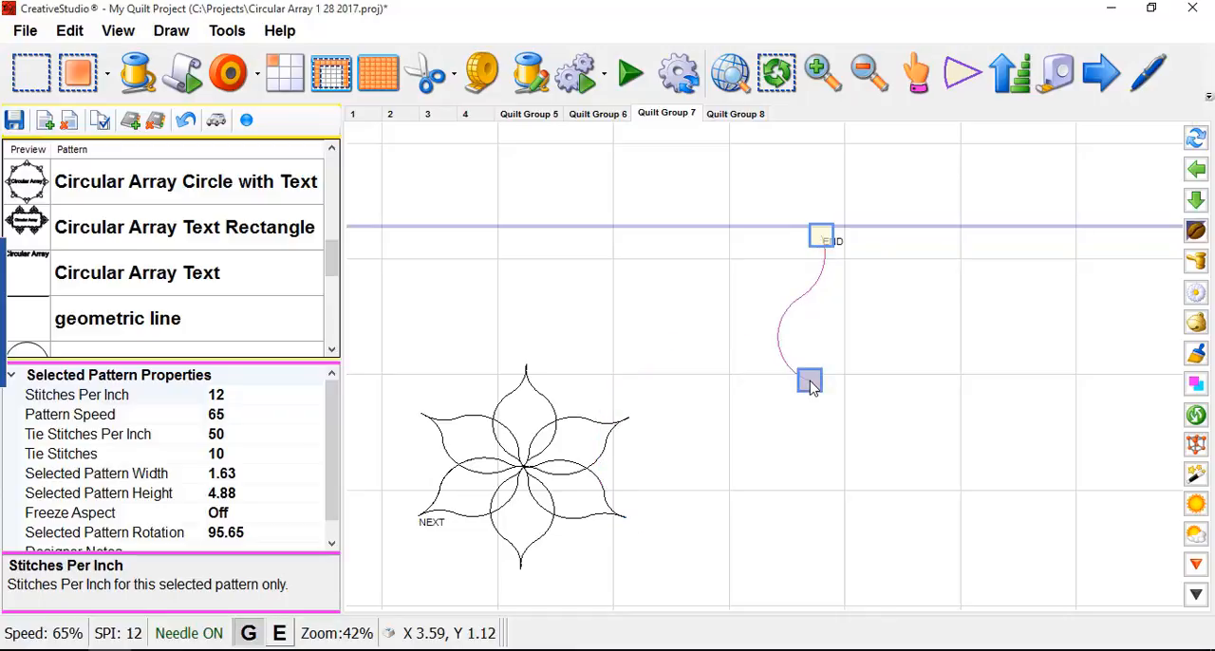
drag(812, 385, 844, 374)
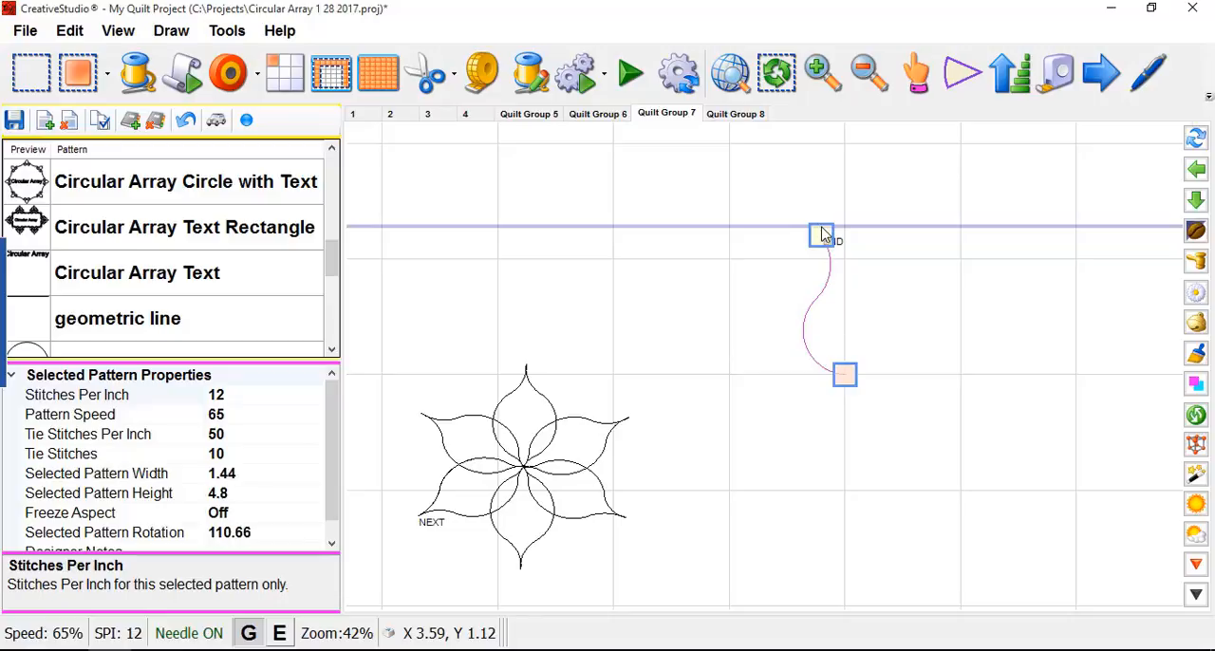
drag(822, 236, 843, 258)
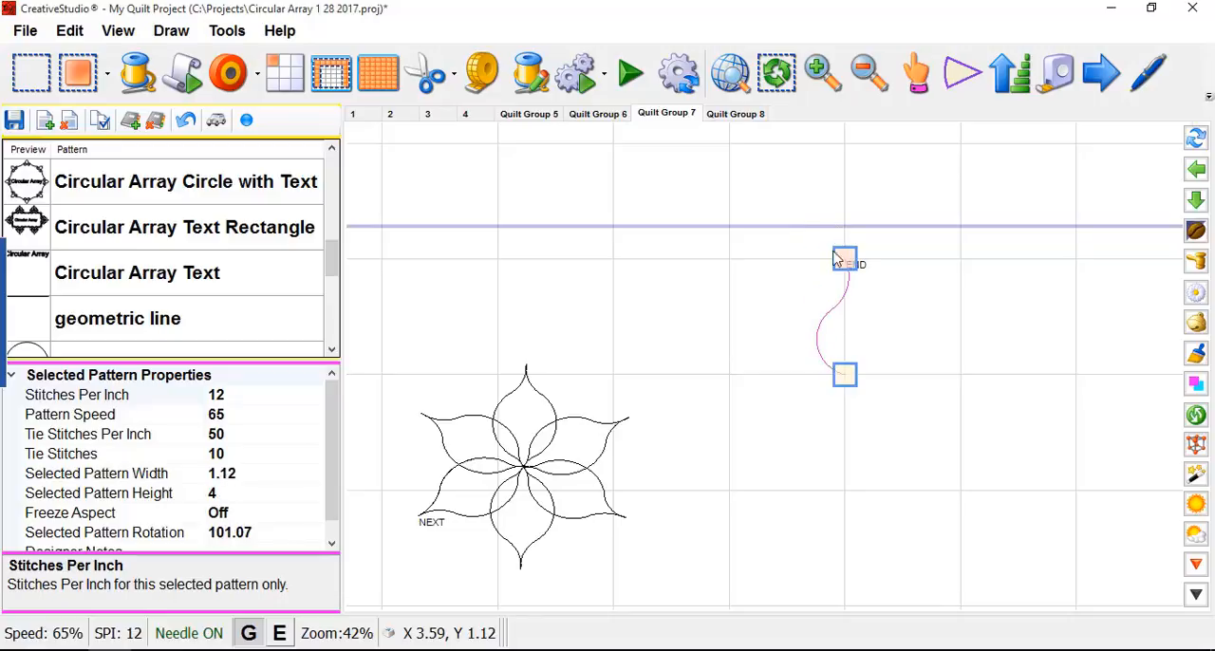
scroll(878, 326, up, 3)
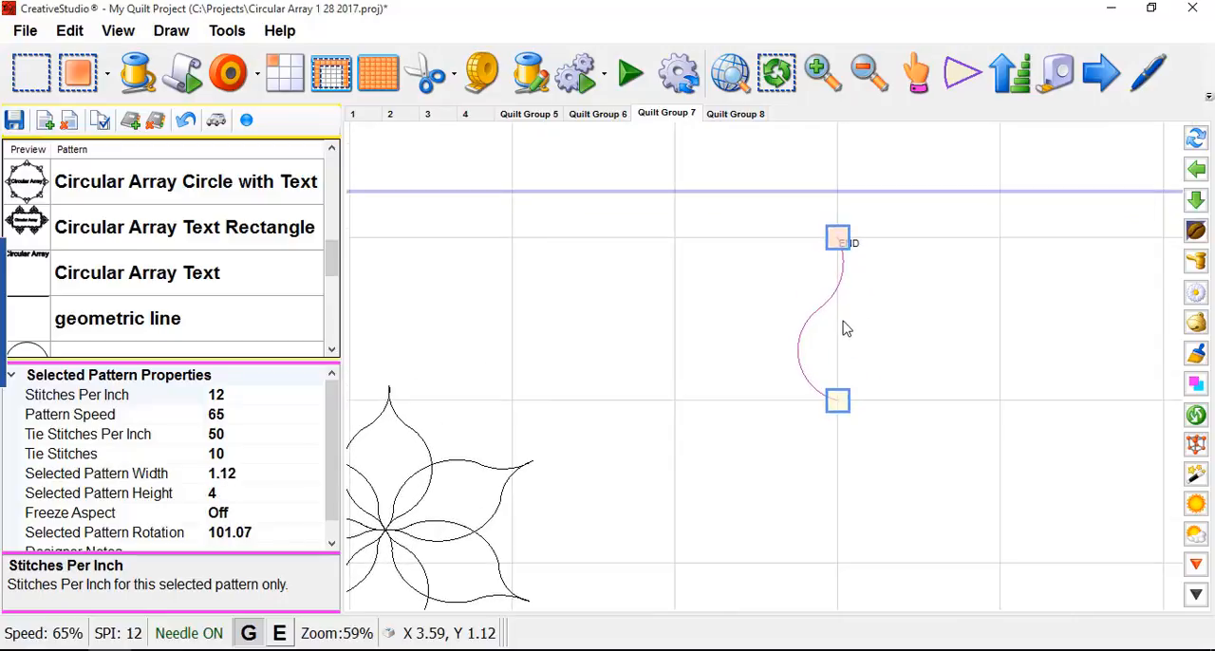
scroll(756, 297, down, 2)
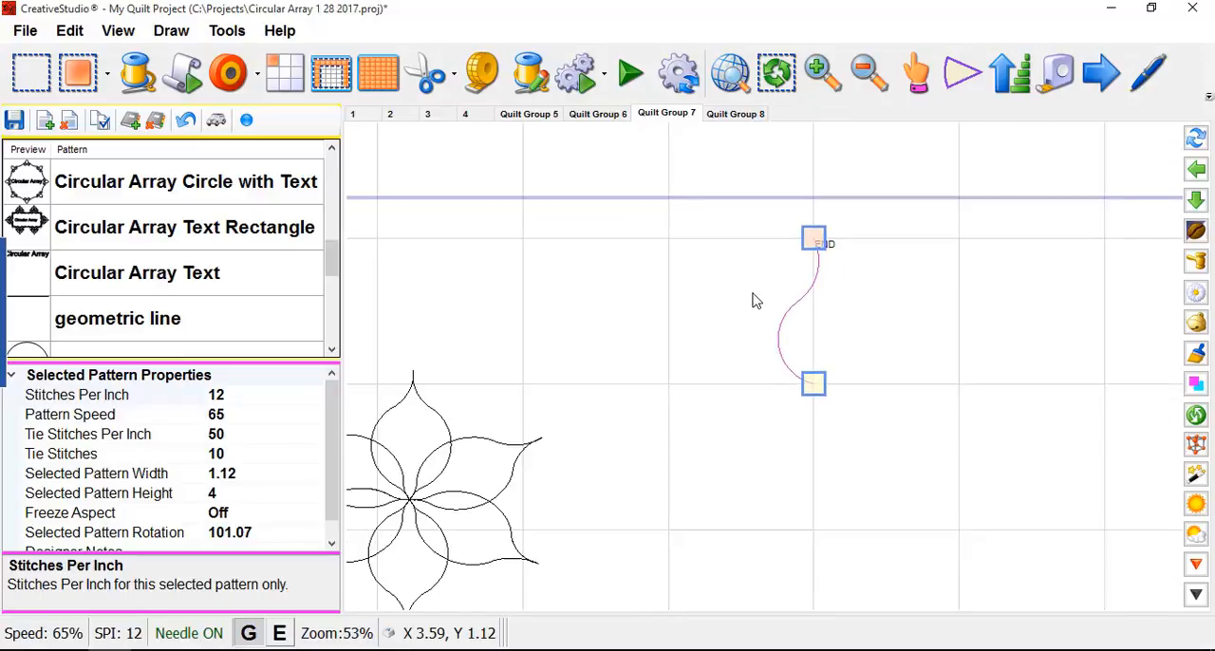
click(891, 335)
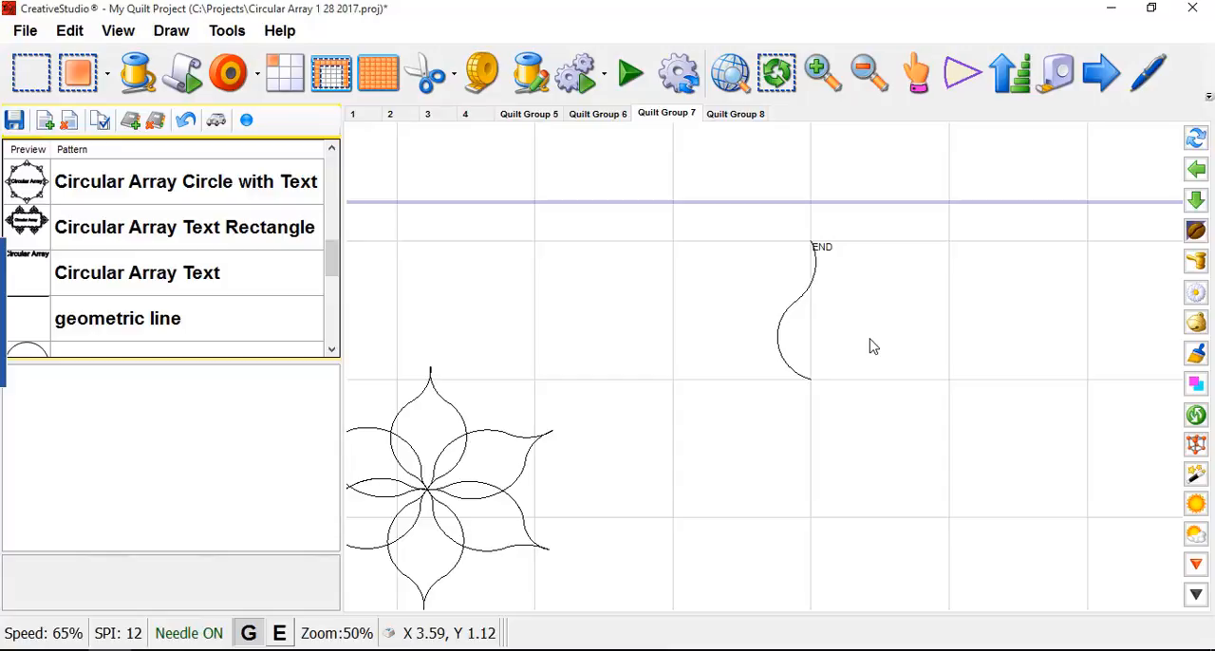
- Mirror the S-curve about the vertical line through its lower and upper ends to form a petal
click(787, 334)
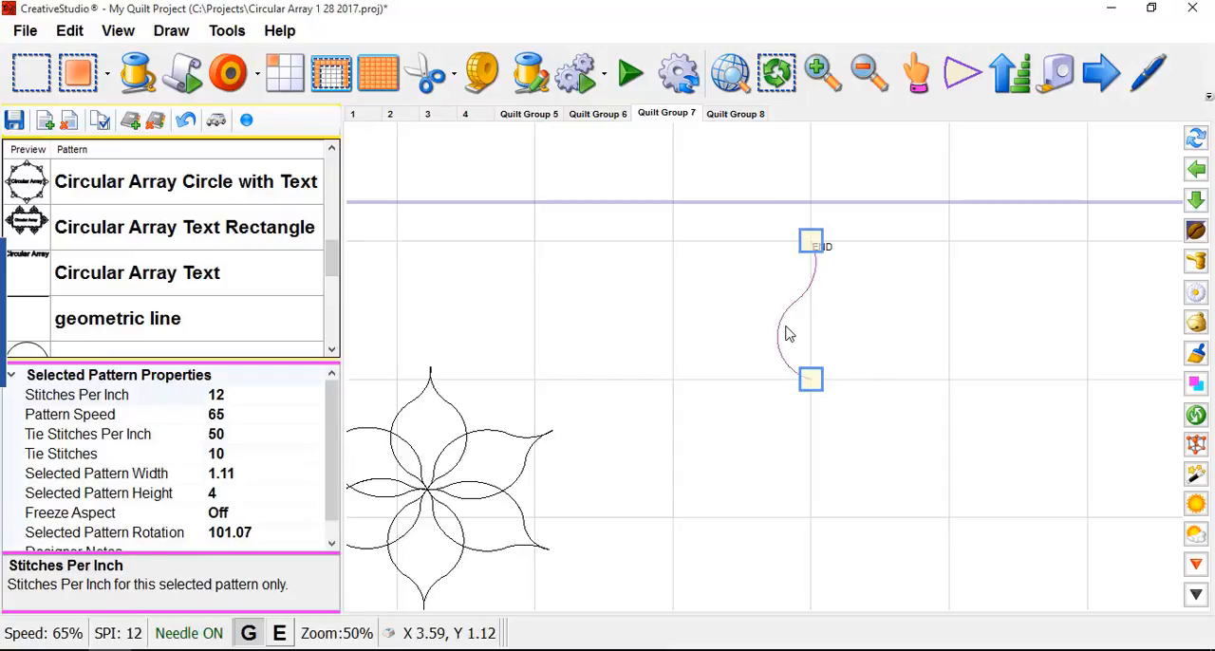
right_click(787, 329)
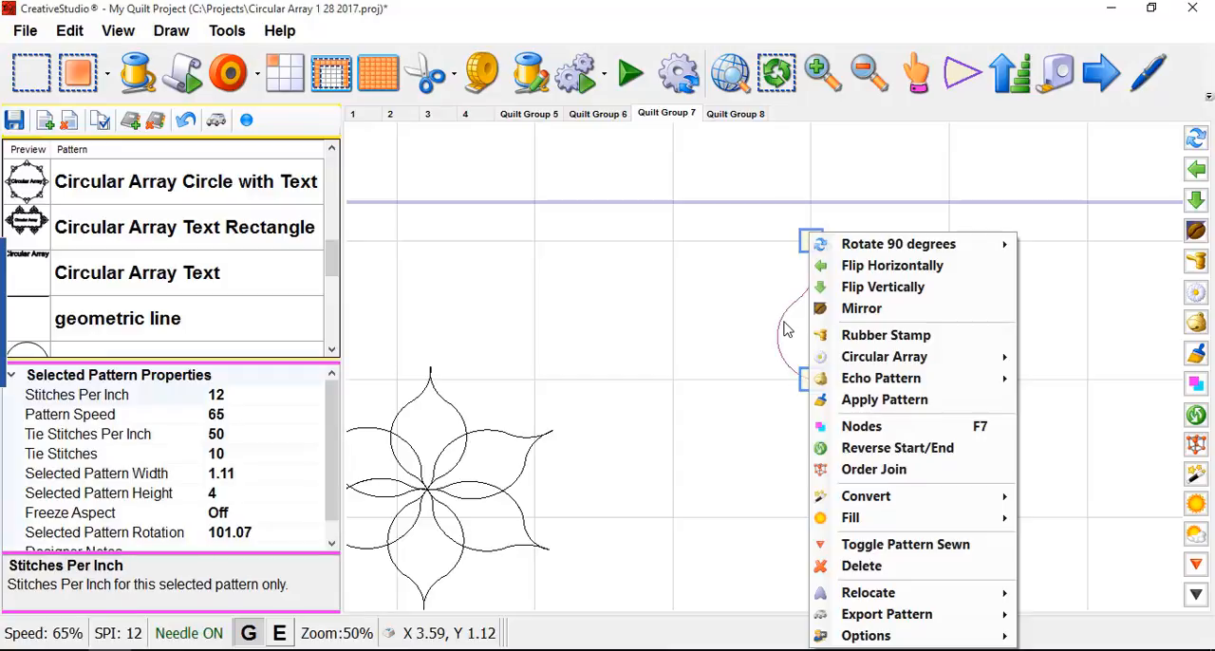
click(858, 316)
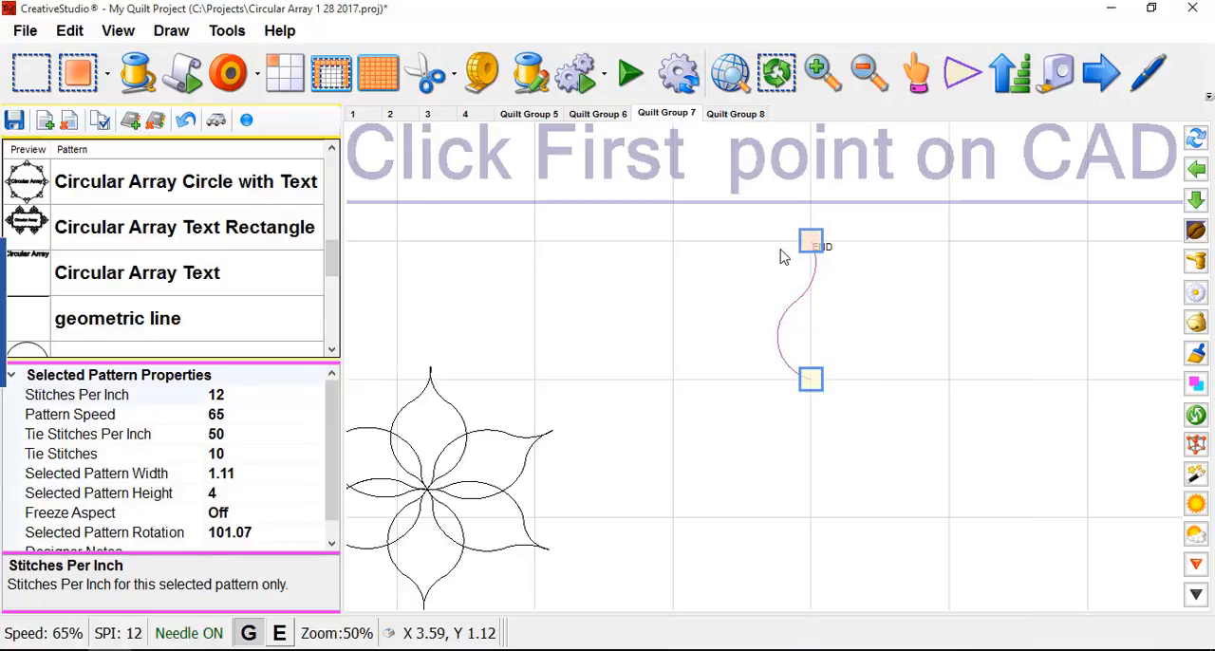
click(811, 383)
click(812, 246)
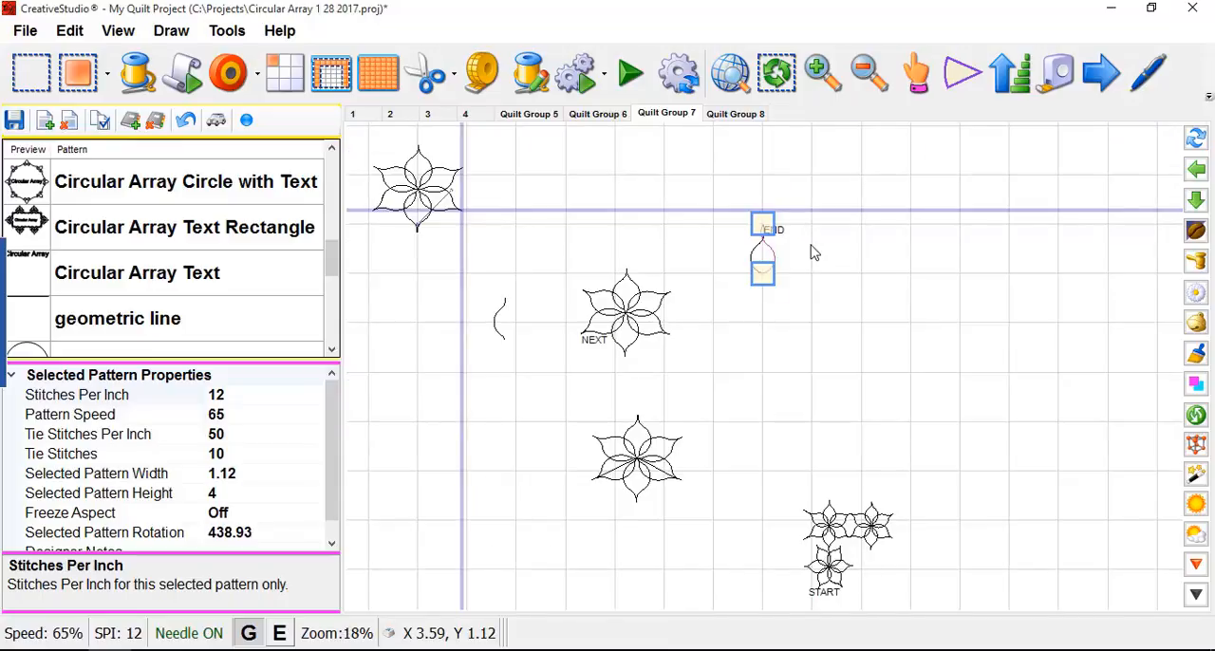
- Examine the mirrored petal up close and compare it with the finished six-petal flowers around it
scroll(755, 249, up, 2)
scroll(745, 237, up, 4)
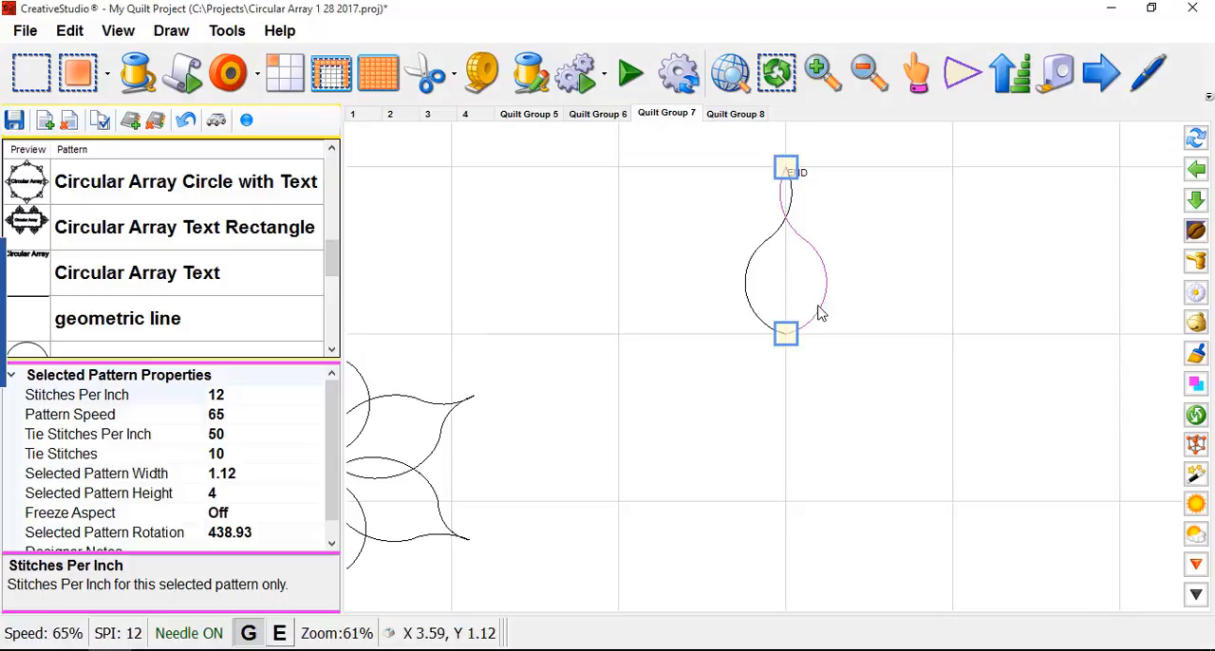
scroll(837, 236, down, 1)
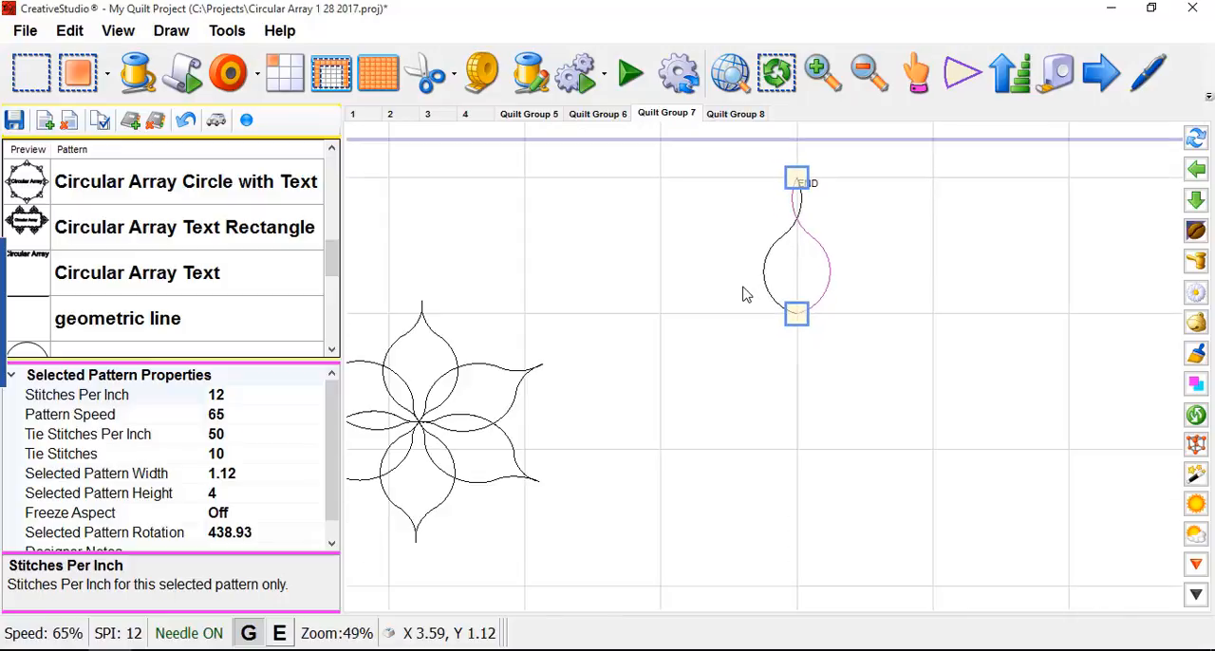
scroll(745, 294, down, 4)
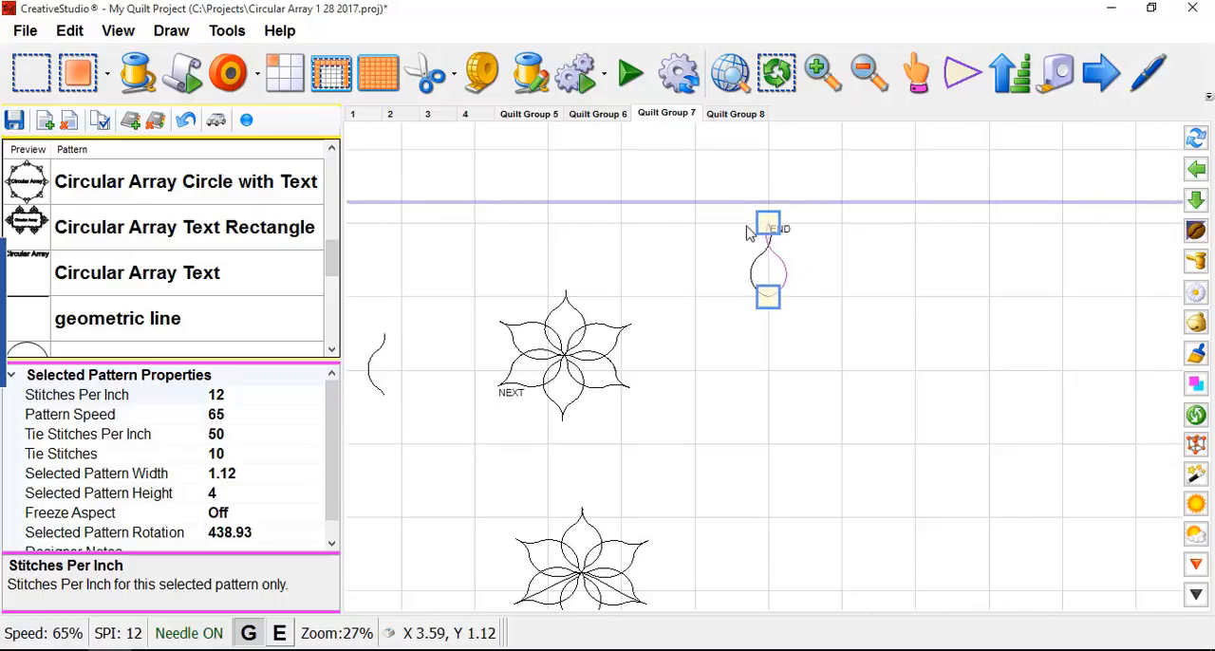
scroll(717, 284, down, 1)
scroll(787, 327, down, 1)
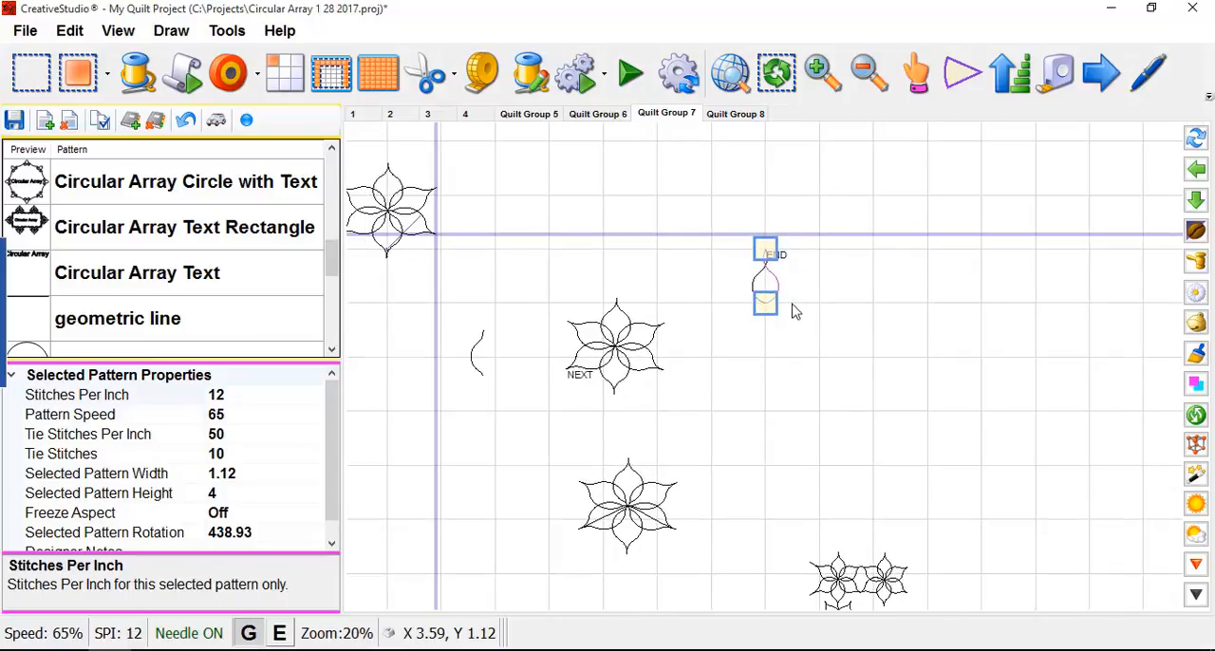
scroll(680, 306, up, 1)
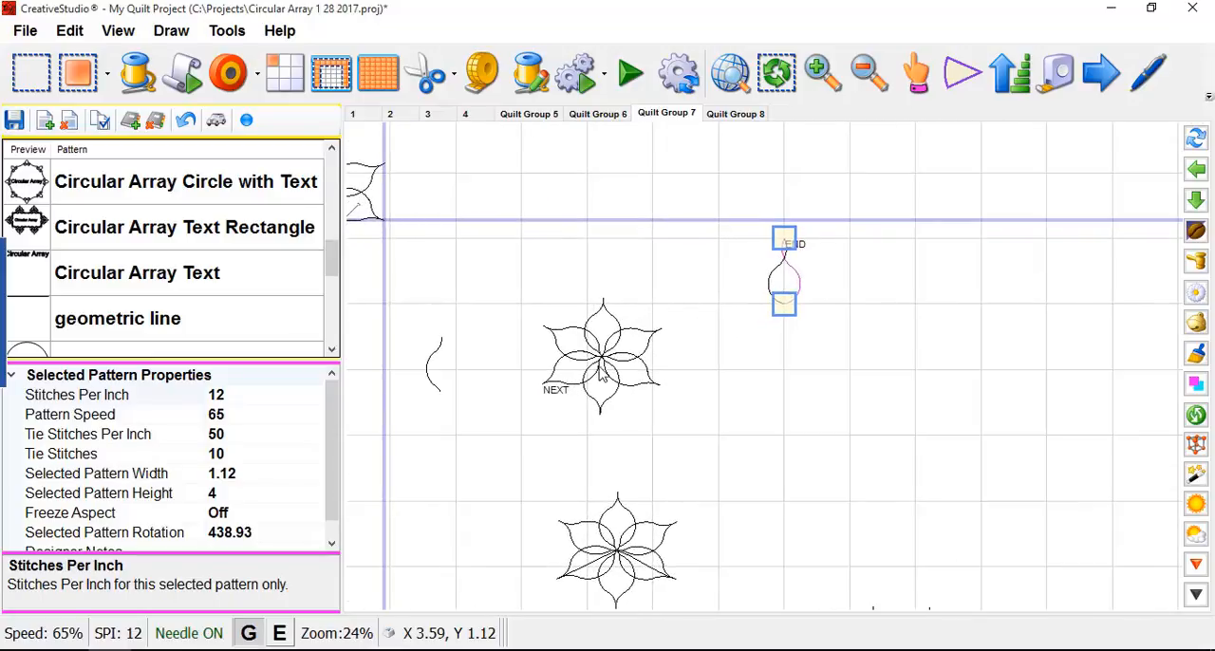
scroll(693, 358, down, 4)
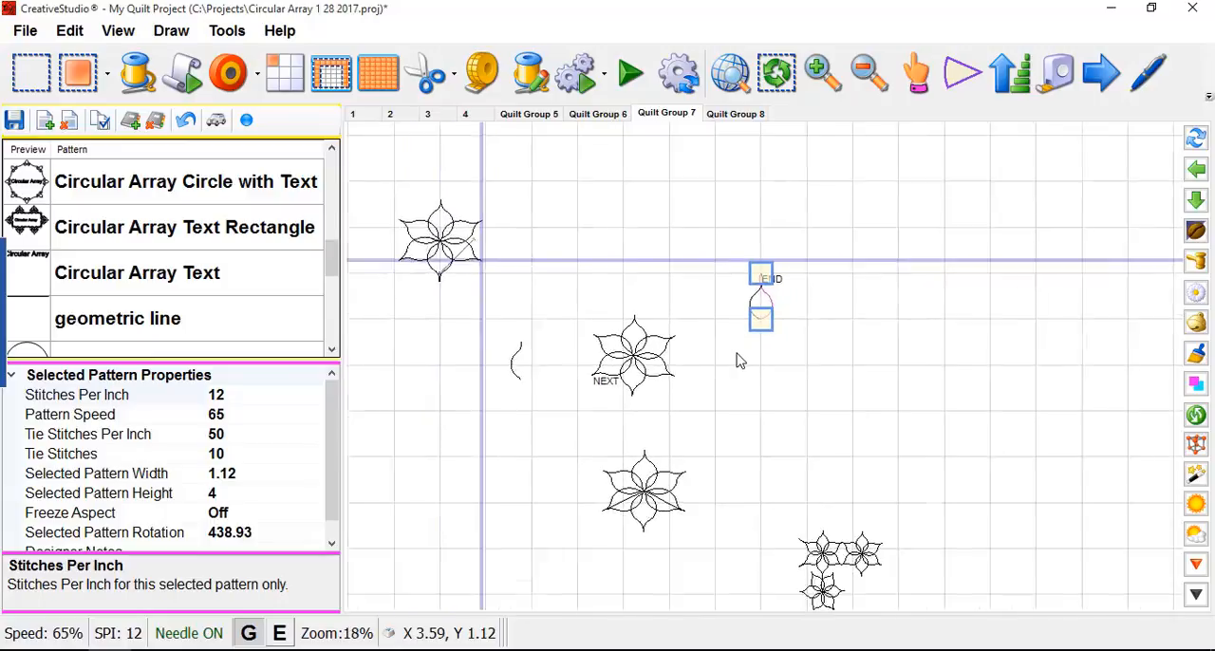
scroll(882, 353, down, 2)
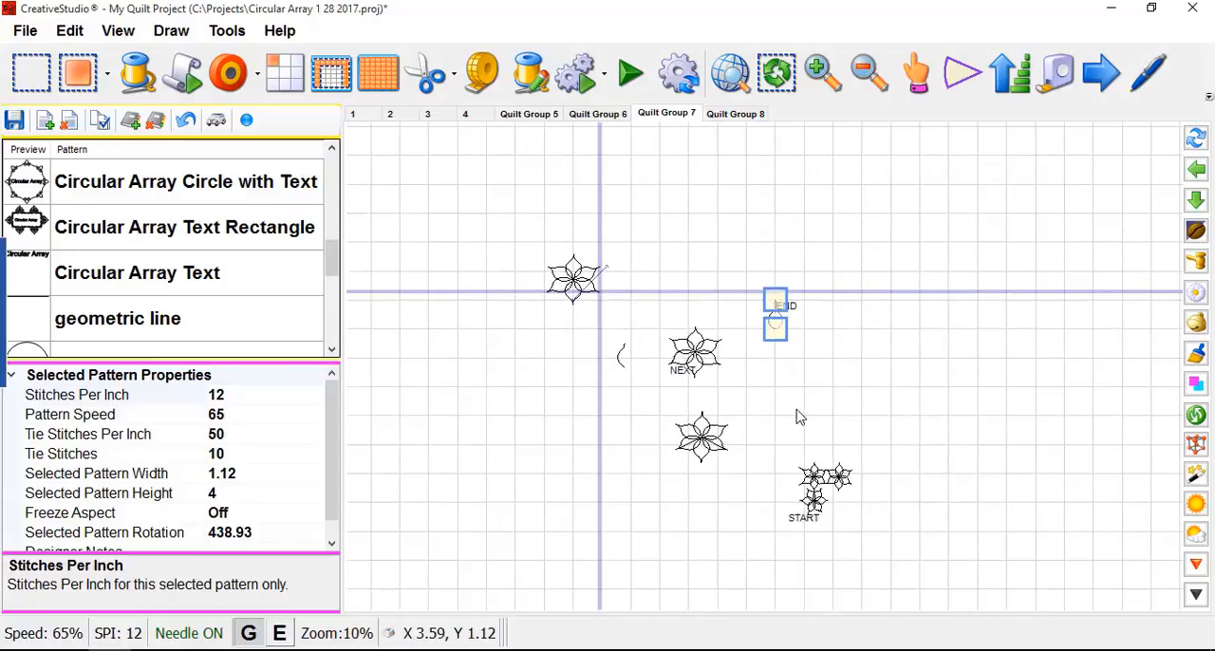
scroll(698, 408, up, 2)
scroll(694, 368, up, 1)
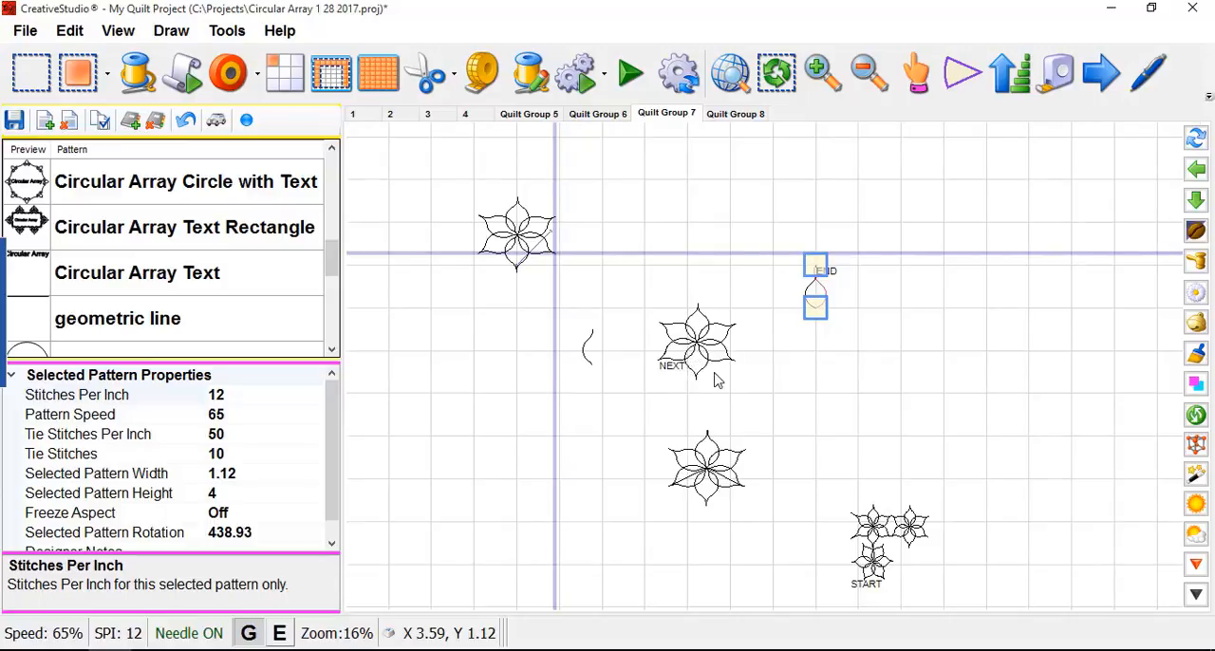
scroll(777, 391, down, 1)
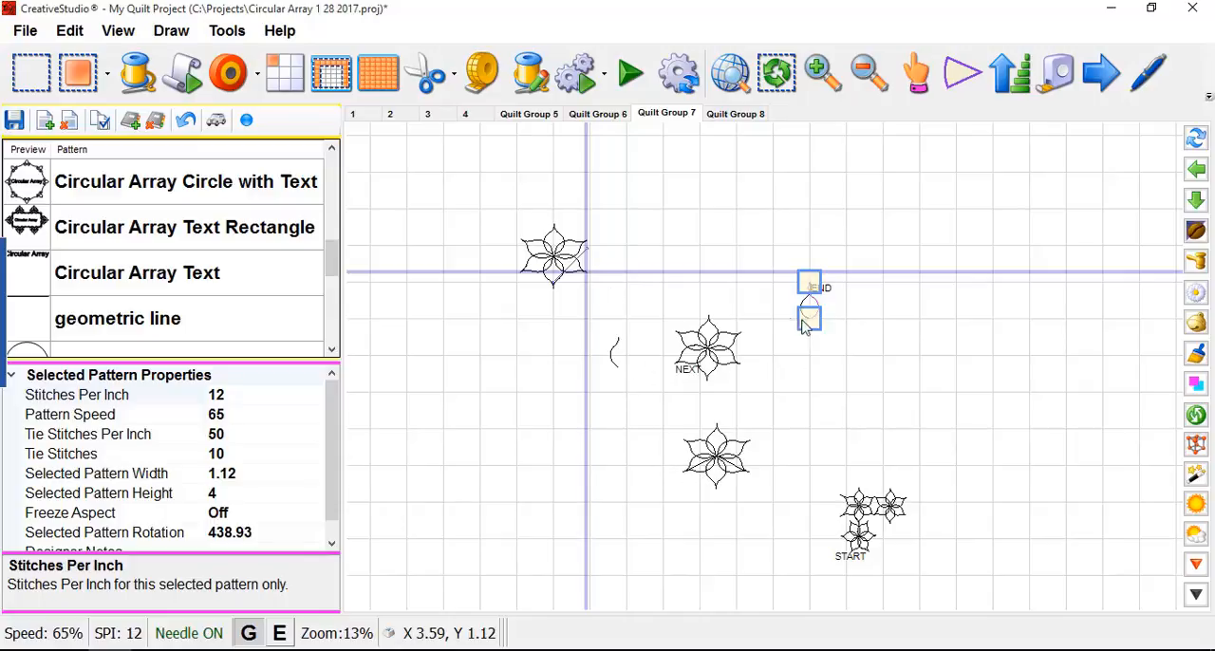
- Examine the flower beside the crosshair lines, including its lower petal tips, and its place in the whole layout
scroll(558, 288, up, 5)
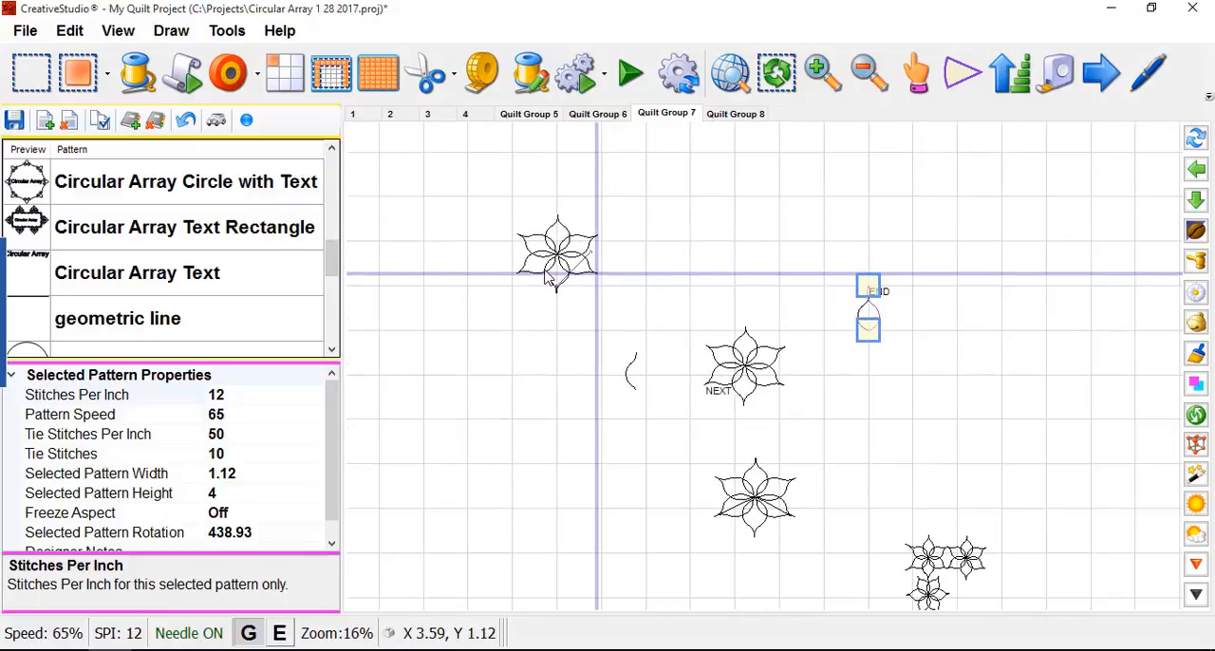
scroll(541, 281, up, 6)
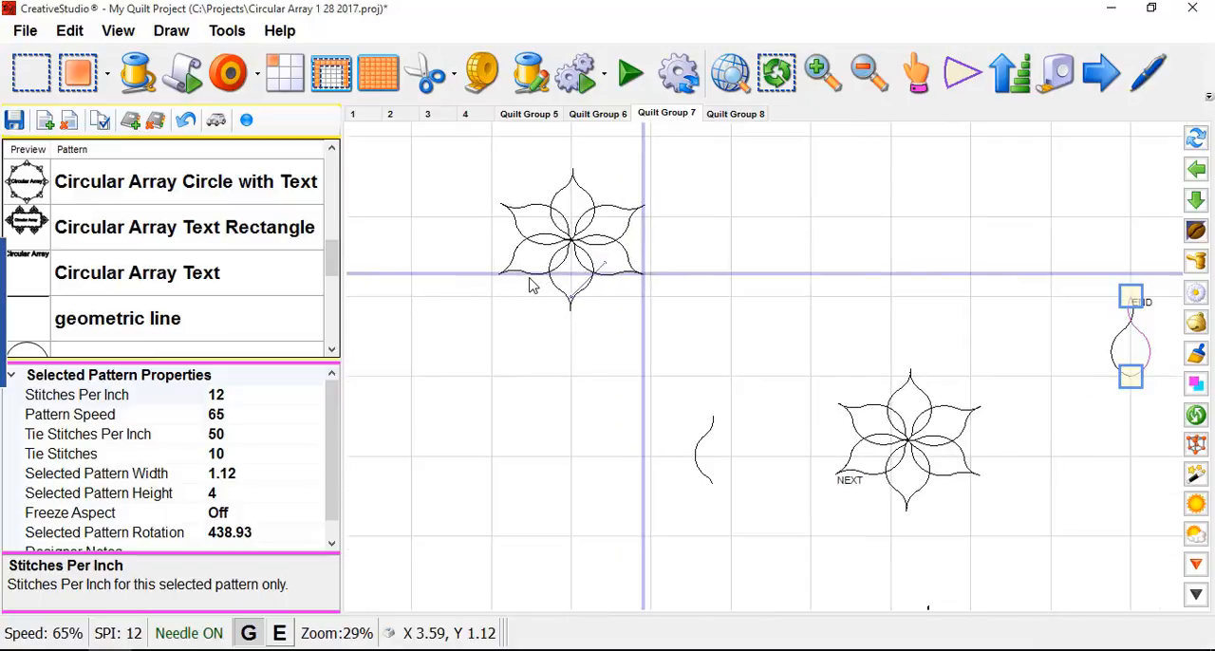
scroll(513, 277, up, 2)
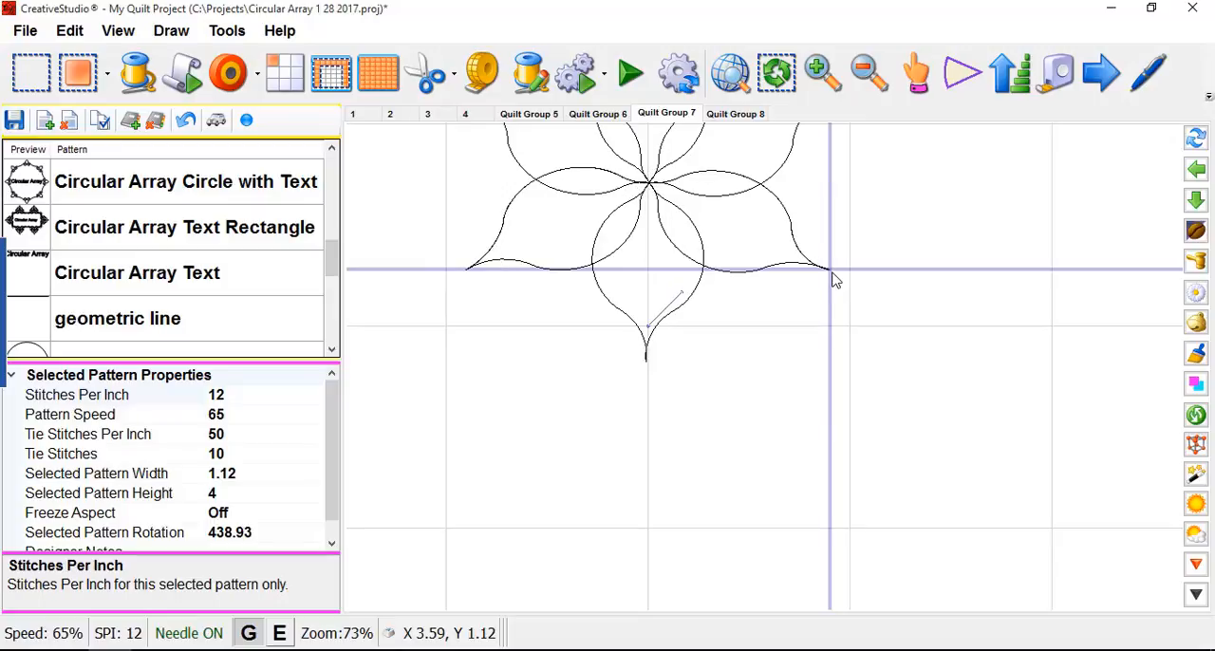
scroll(713, 300, down, 5)
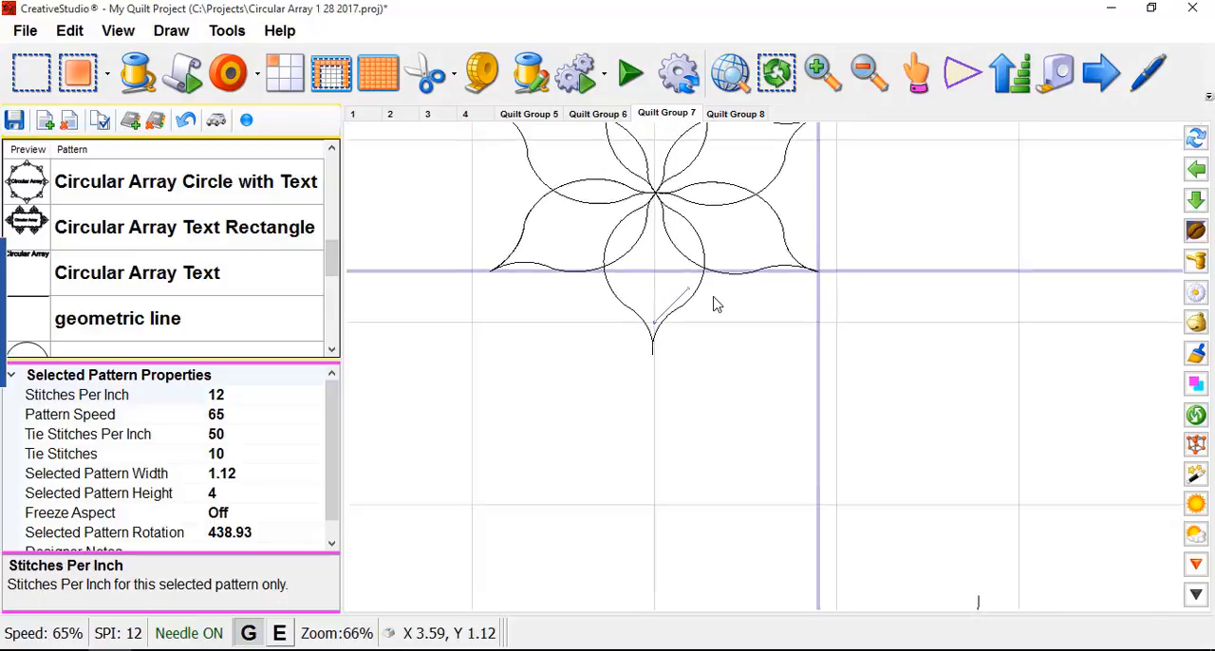
scroll(690, 254, down, 1)
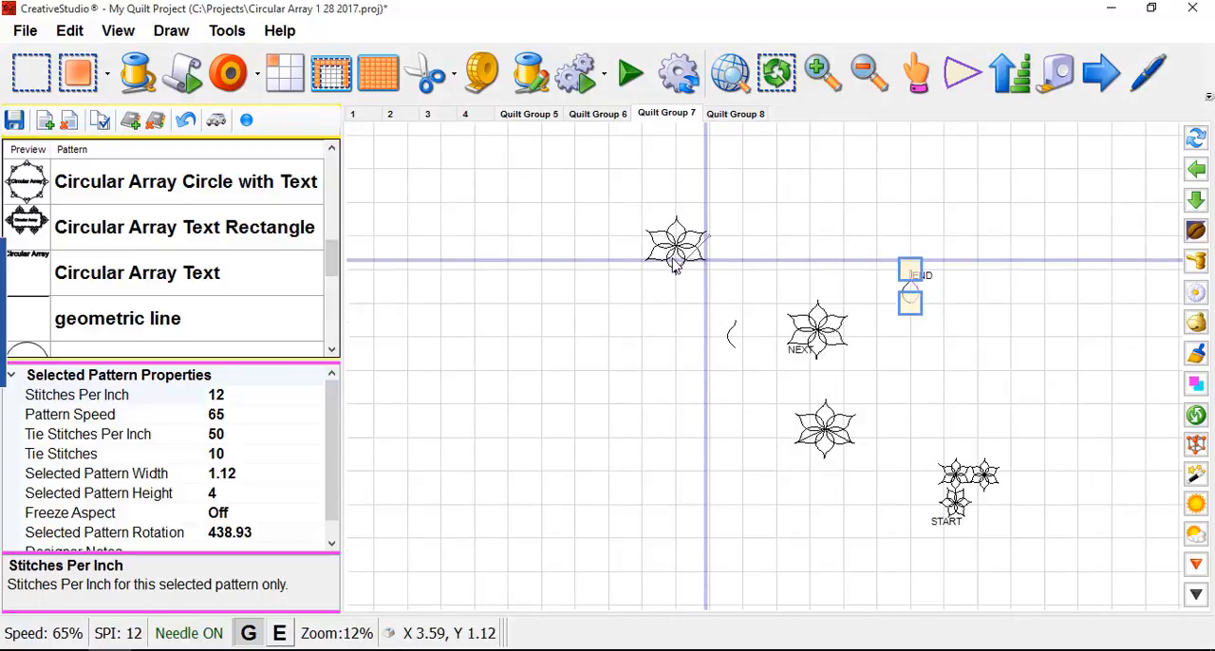
scroll(721, 262, down, 2)
scroll(816, 272, down, 2)
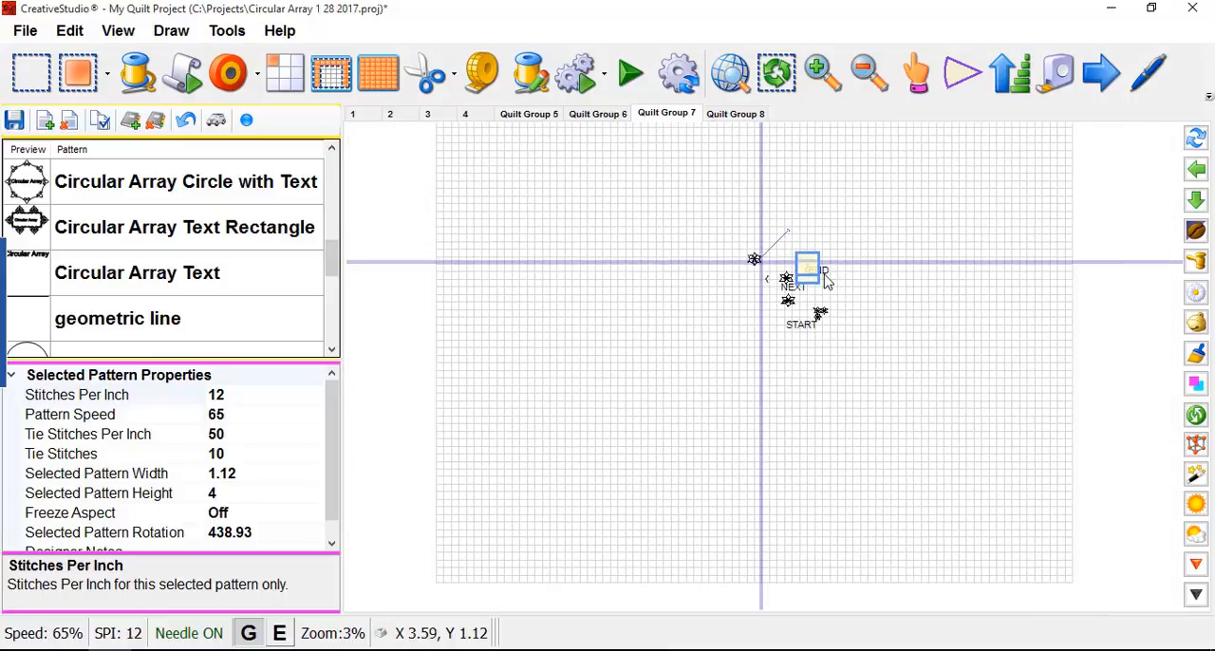
- Select the S-curve, petal, two flowers and three-flower corner below the crosshair lines as a group and mark the group as sewn
click(856, 286)
scroll(797, 270, up, 3)
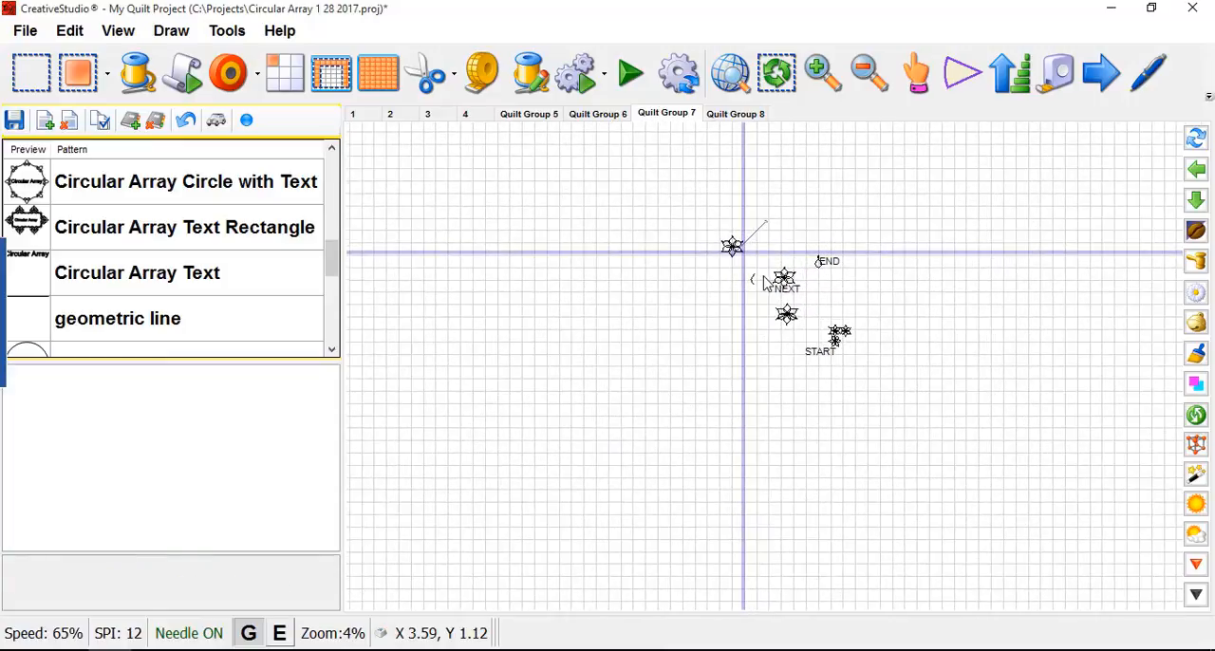
drag(890, 367, 746, 258)
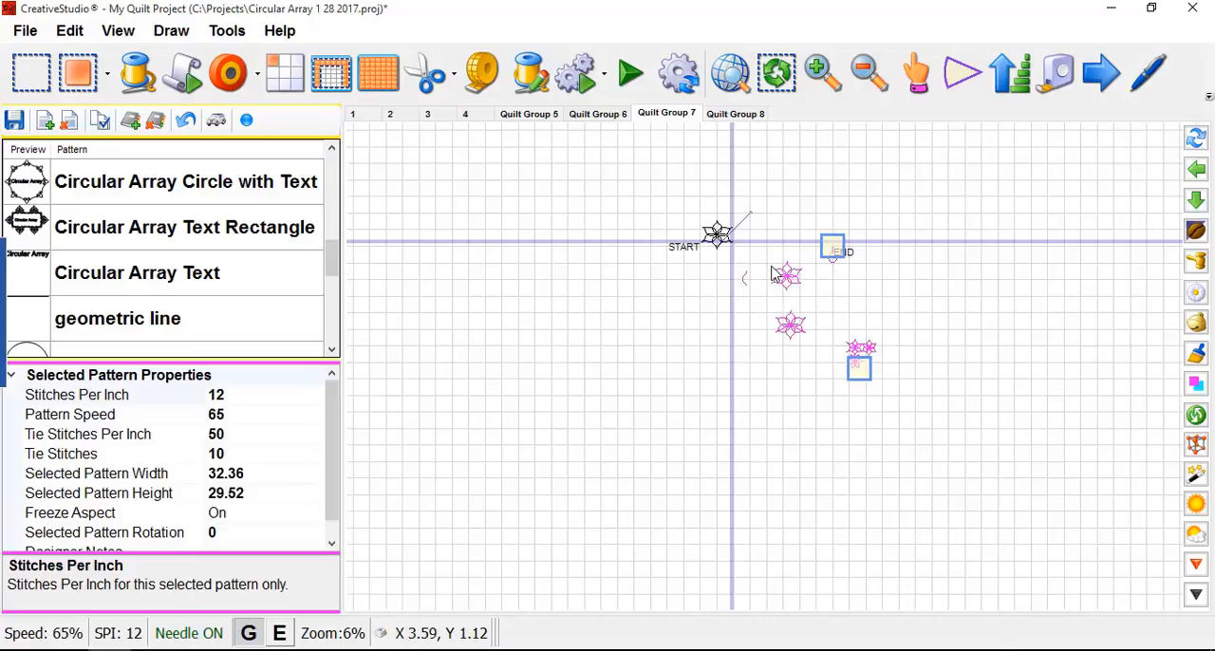
right_click(774, 273)
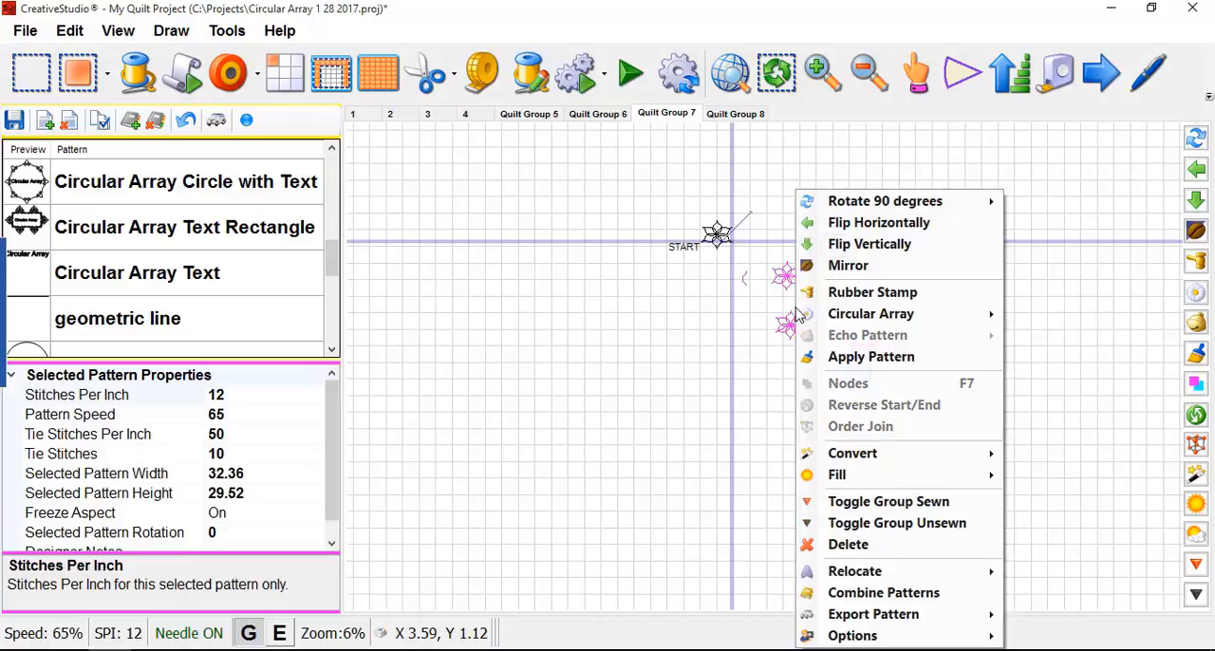
click(897, 522)
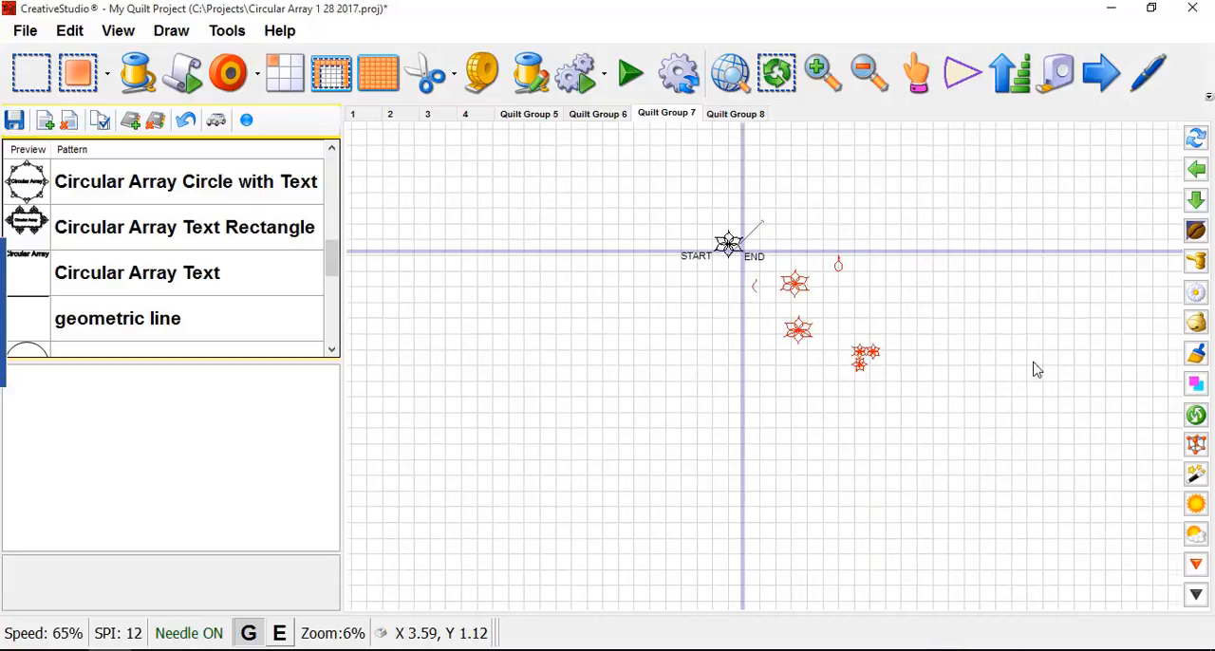
- Examine the overall layout of Quilt Group 7, look at the curve in Quilt Group 8, and return to Quilt Group 7
scroll(1036, 370, down, 3)
scroll(863, 336, up, 2)
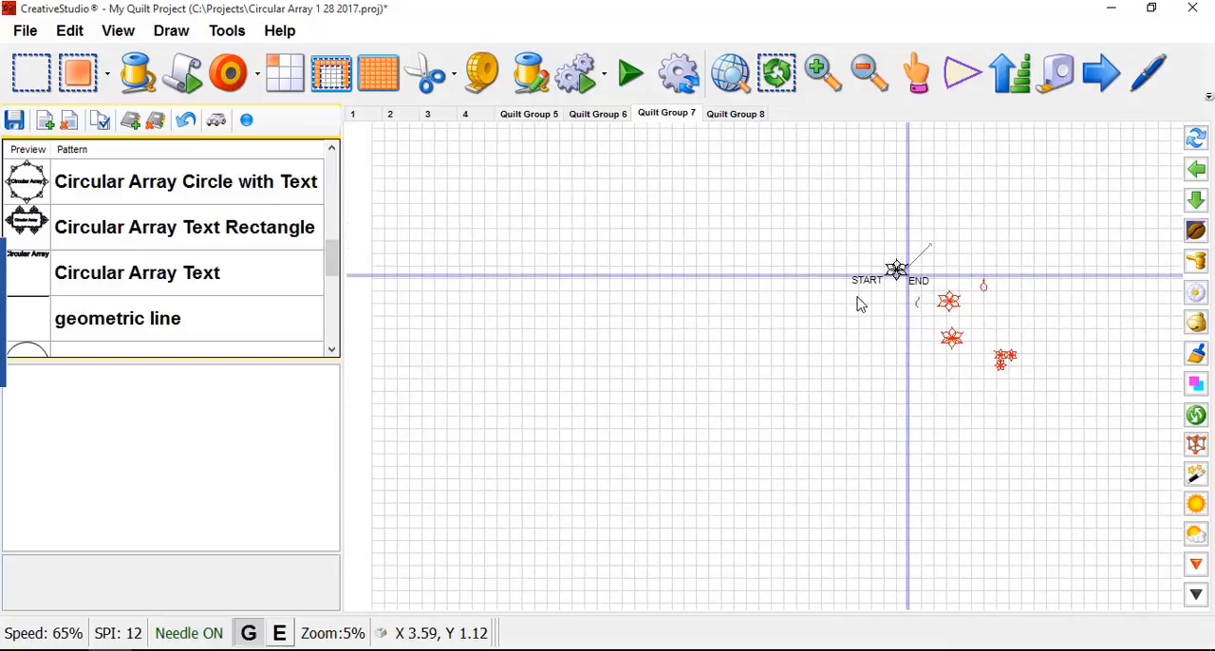
scroll(861, 303, down, 3)
scroll(693, 329, up, 1)
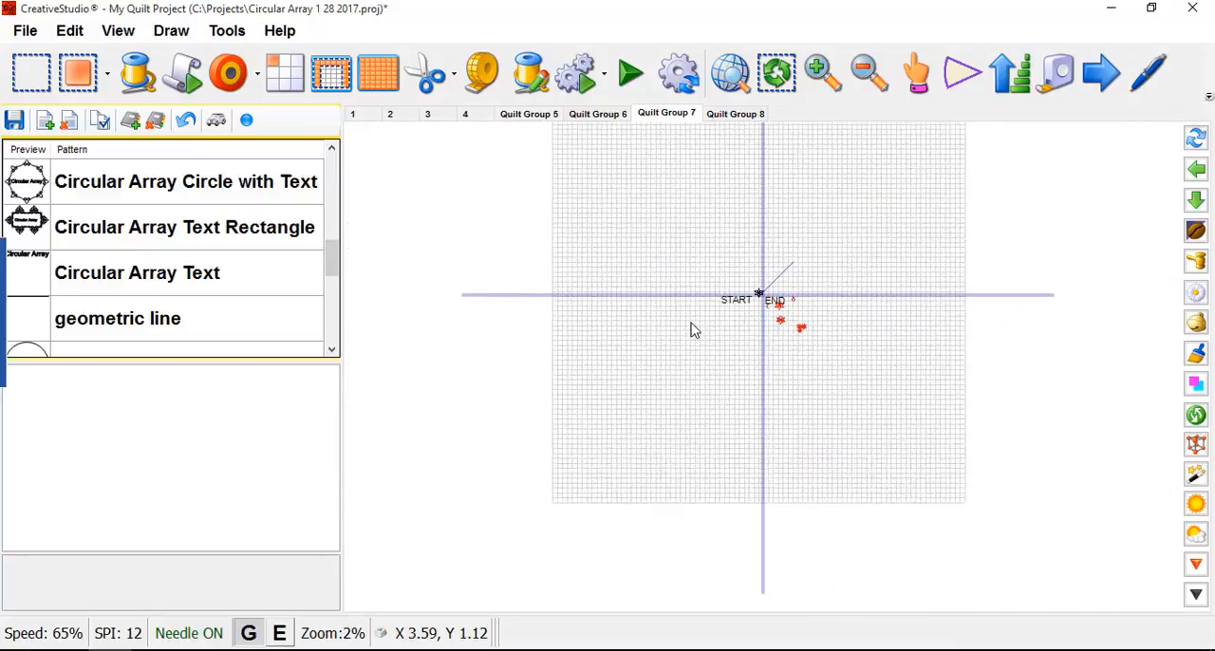
scroll(691, 331, up, 1)
scroll(729, 329, up, 1)
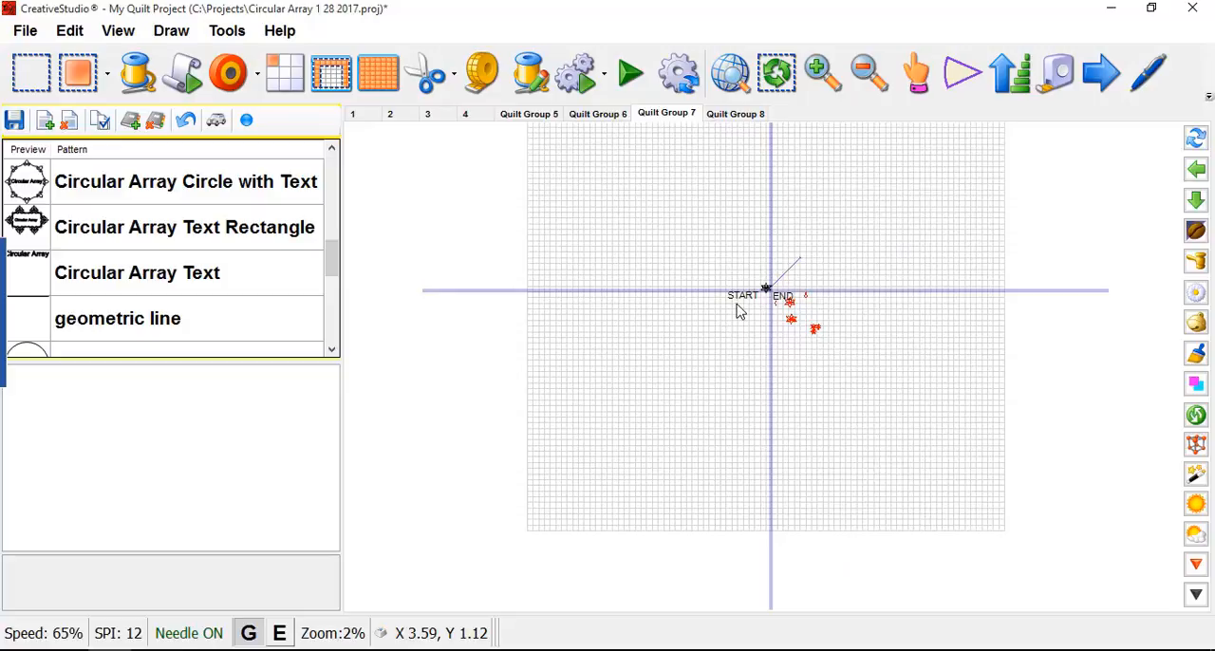
click(733, 121)
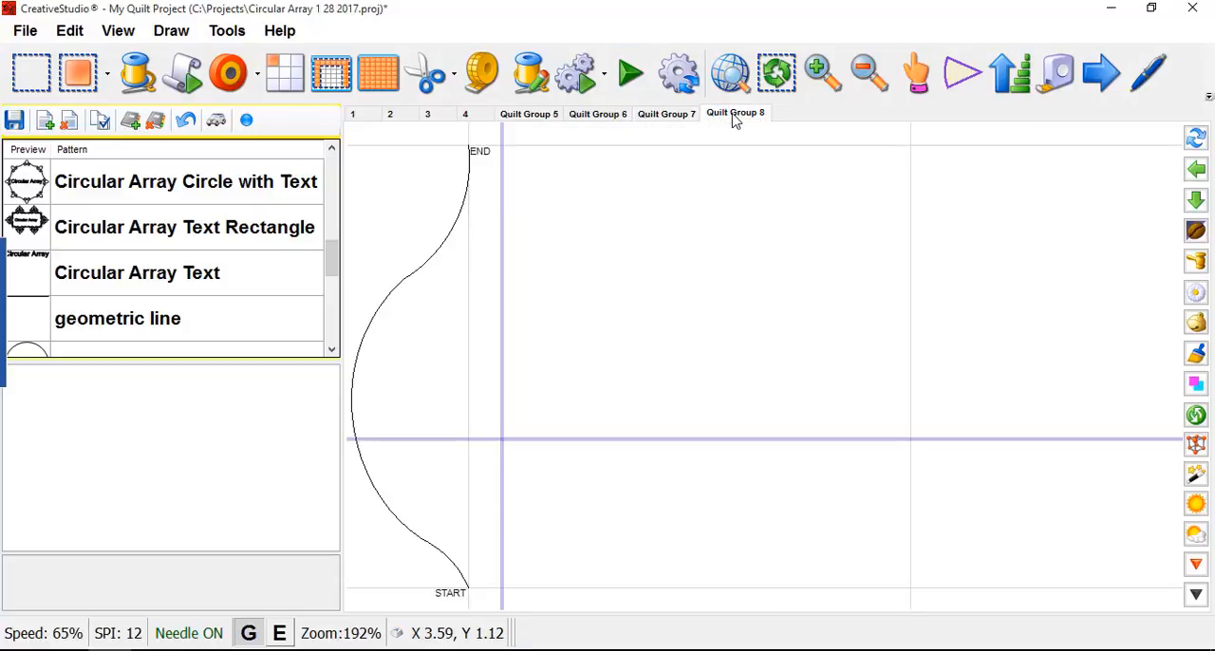
click(670, 122)
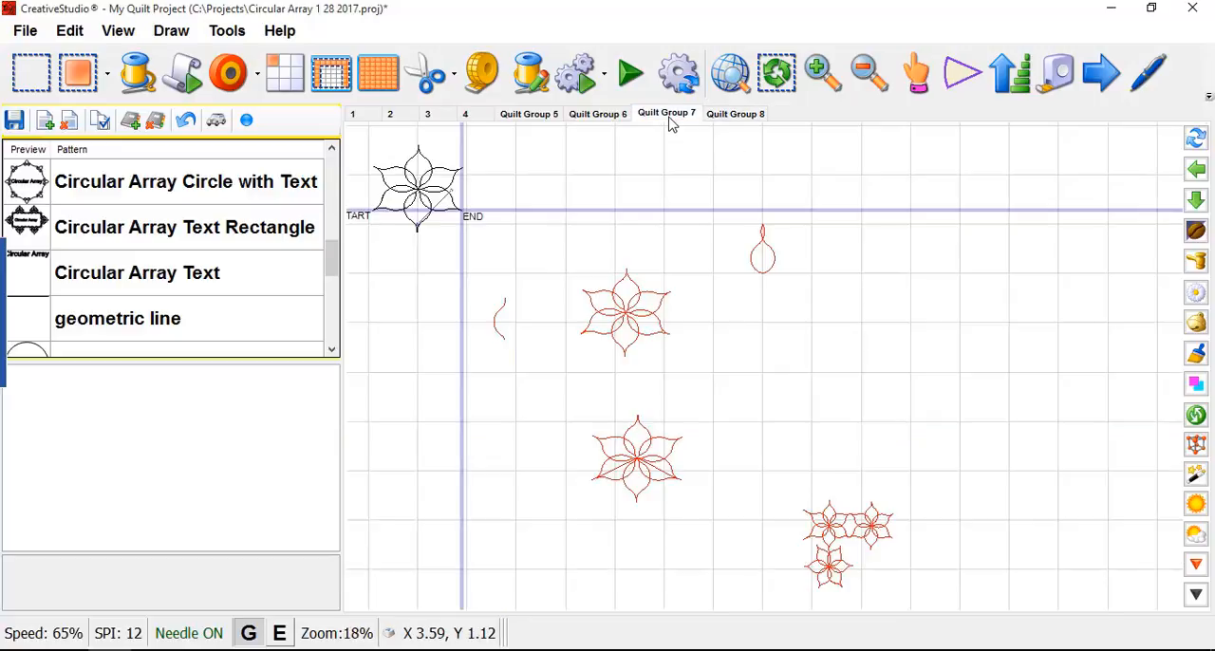
- Examine the flower patterns and three-flower corner on the layout, and look through the project's pattern list, including Flower Corner
scroll(907, 314, down, 4)
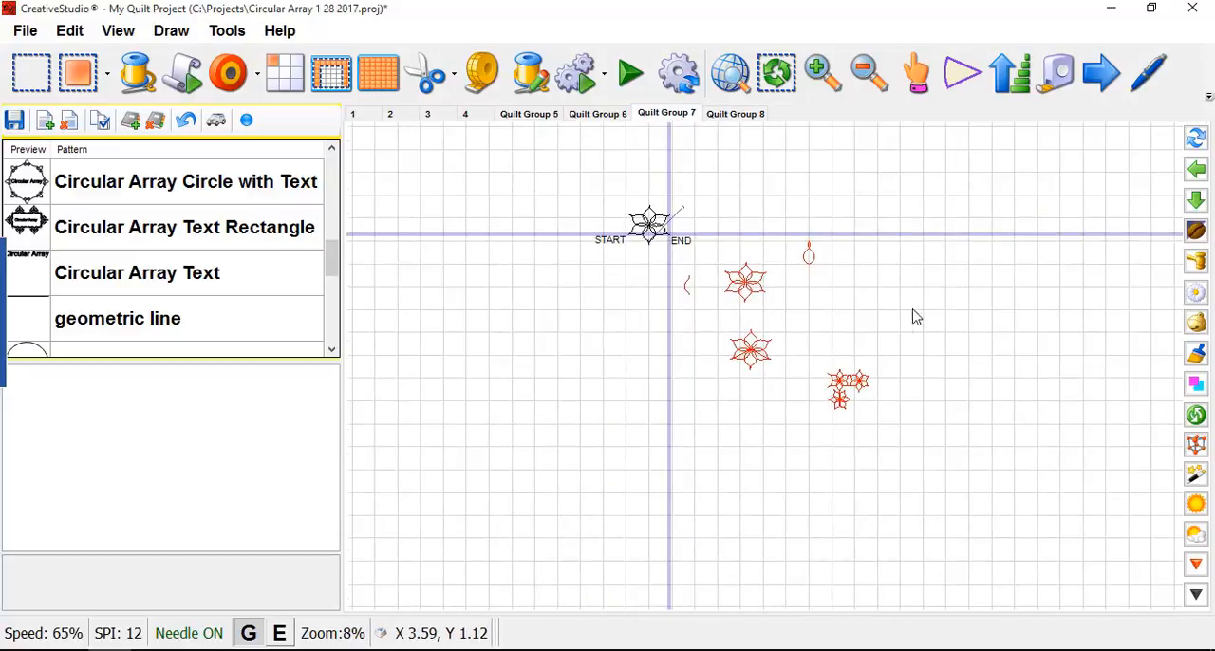
scroll(867, 296, down, 1)
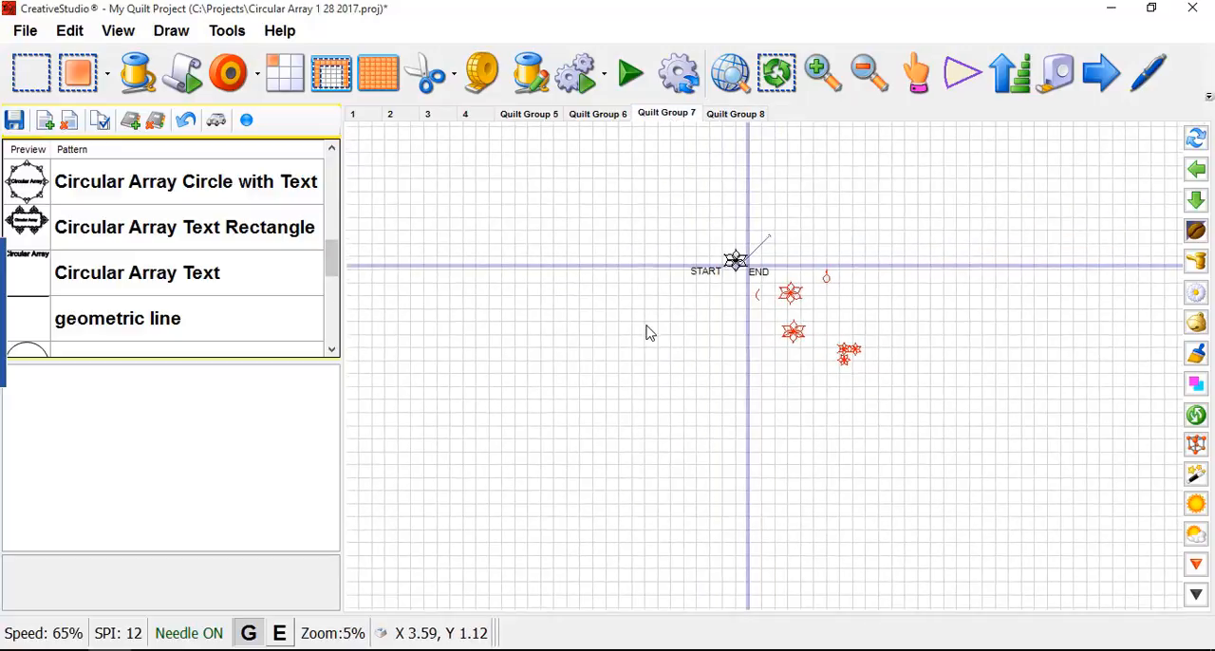
scroll(886, 351, up, 3)
scroll(863, 361, up, 1)
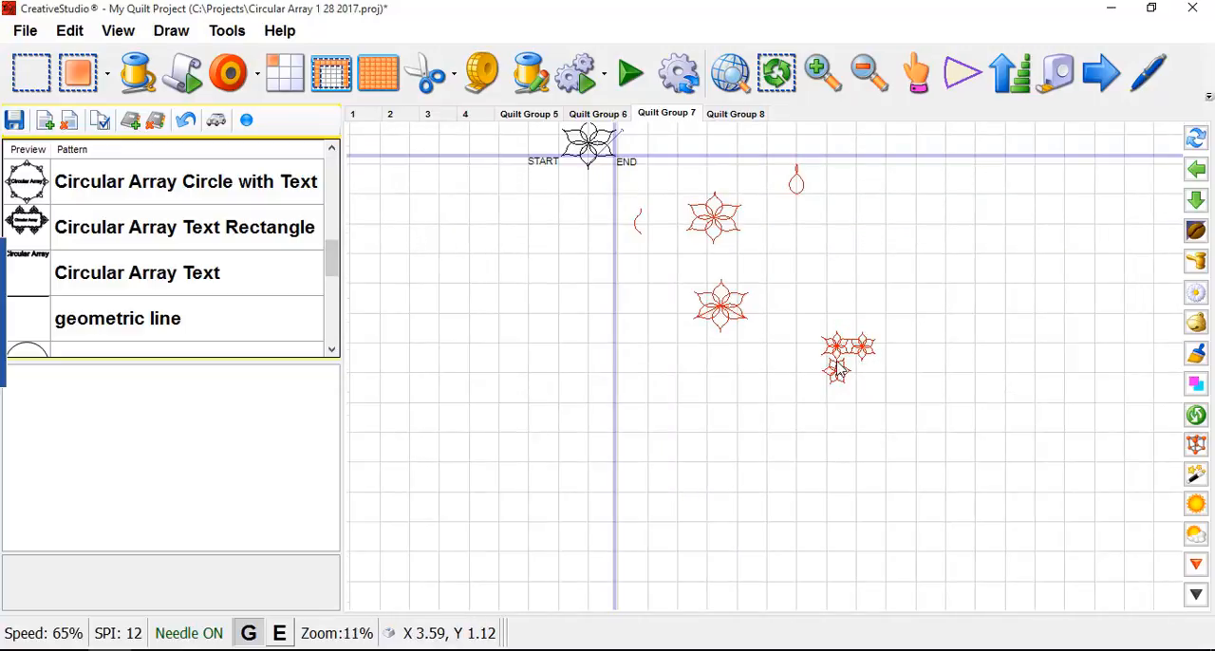
scroll(850, 370, up, 1)
scroll(854, 372, down, 1)
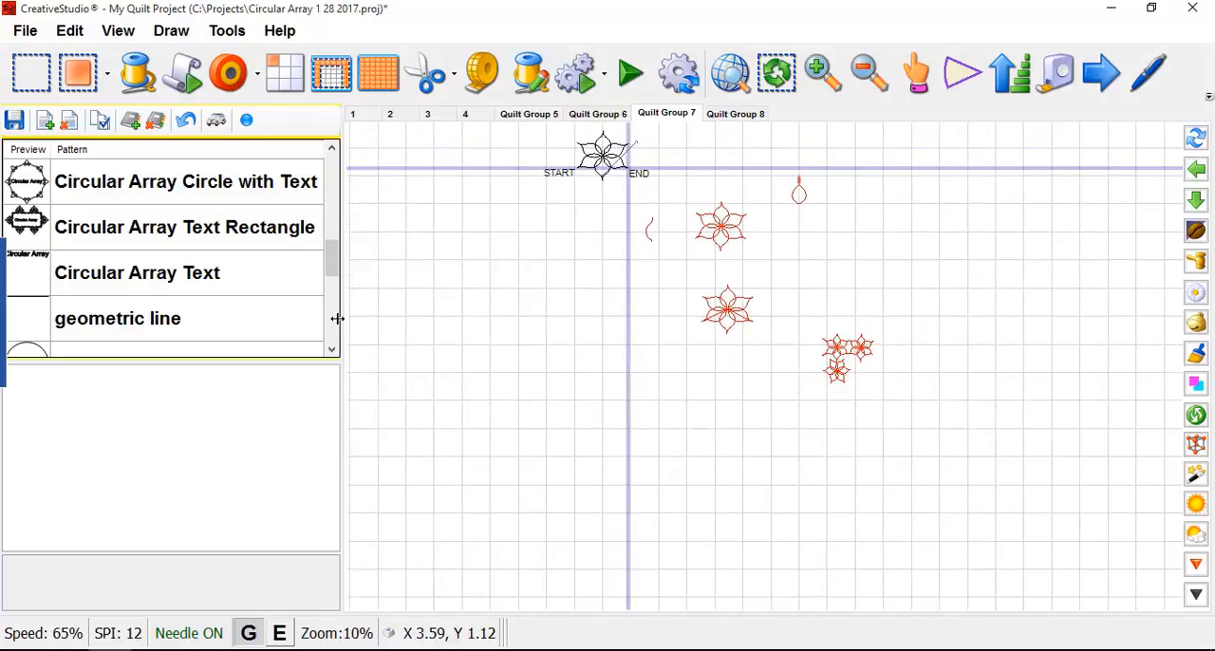
drag(334, 266, 334, 179)
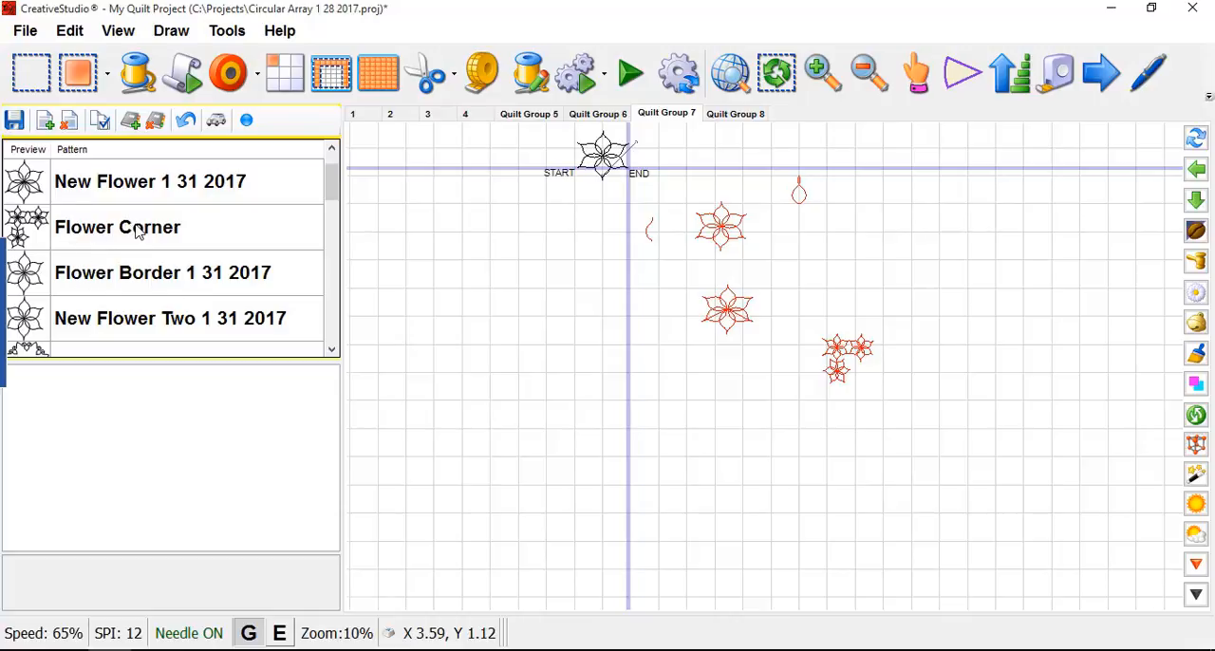
scroll(129, 253, down, 5)
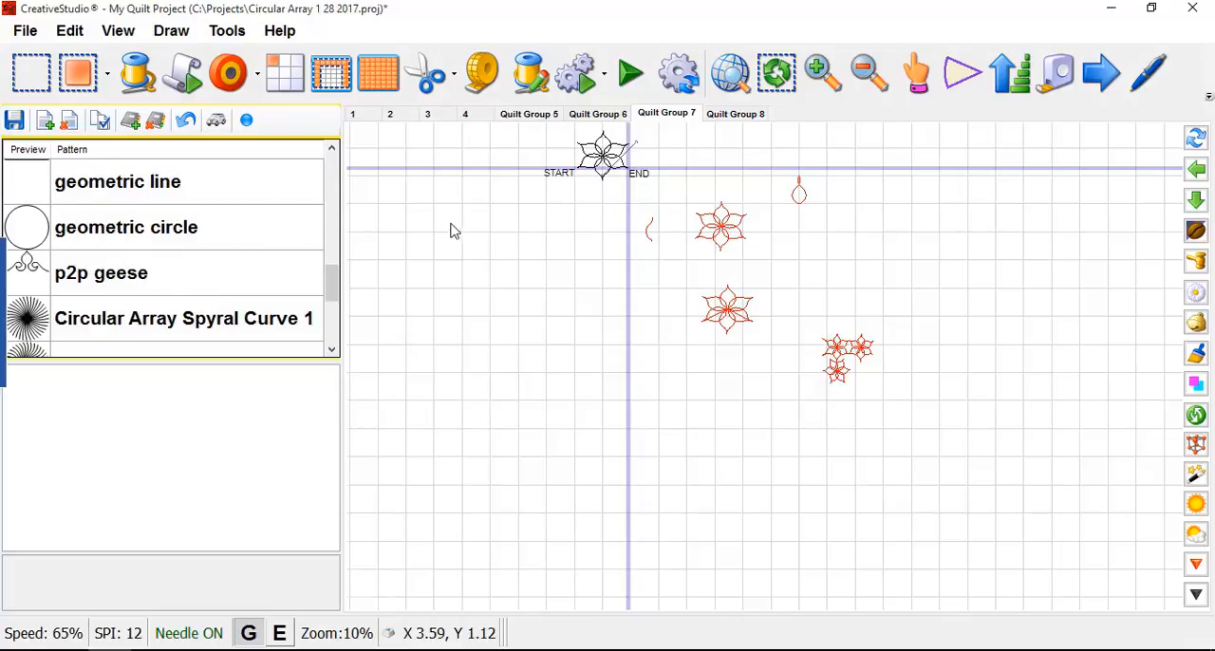
- Mark the flower at the crosshair intersection as sewn
scroll(778, 287, down, 4)
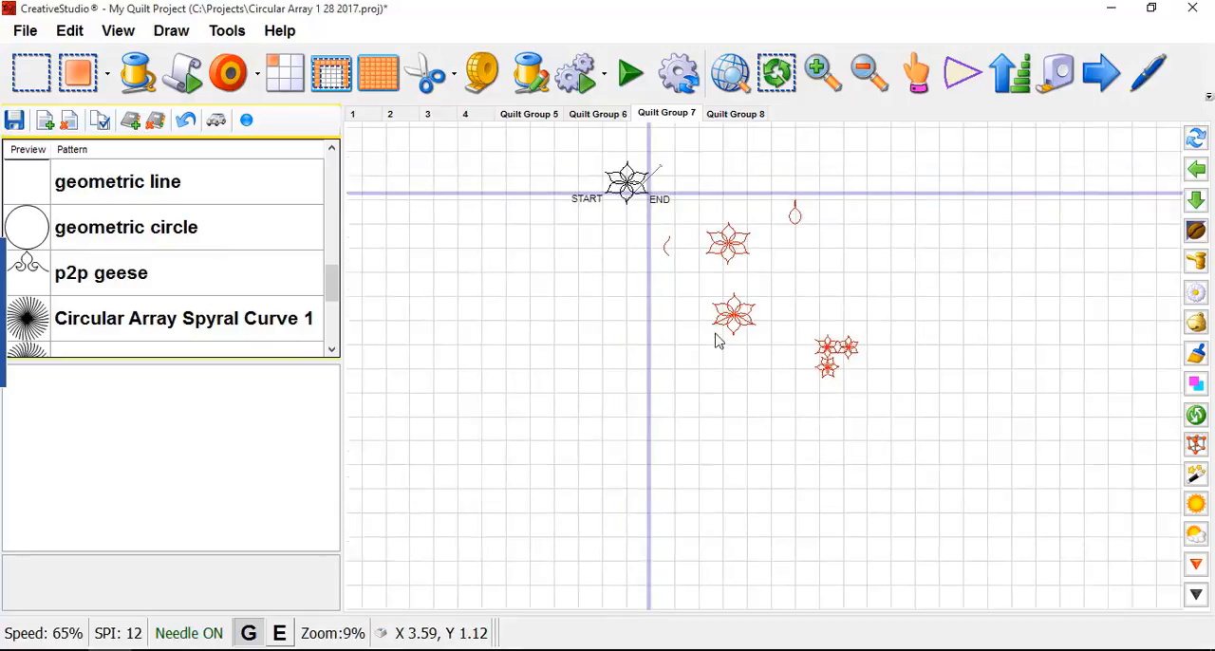
scroll(557, 304, down, 1)
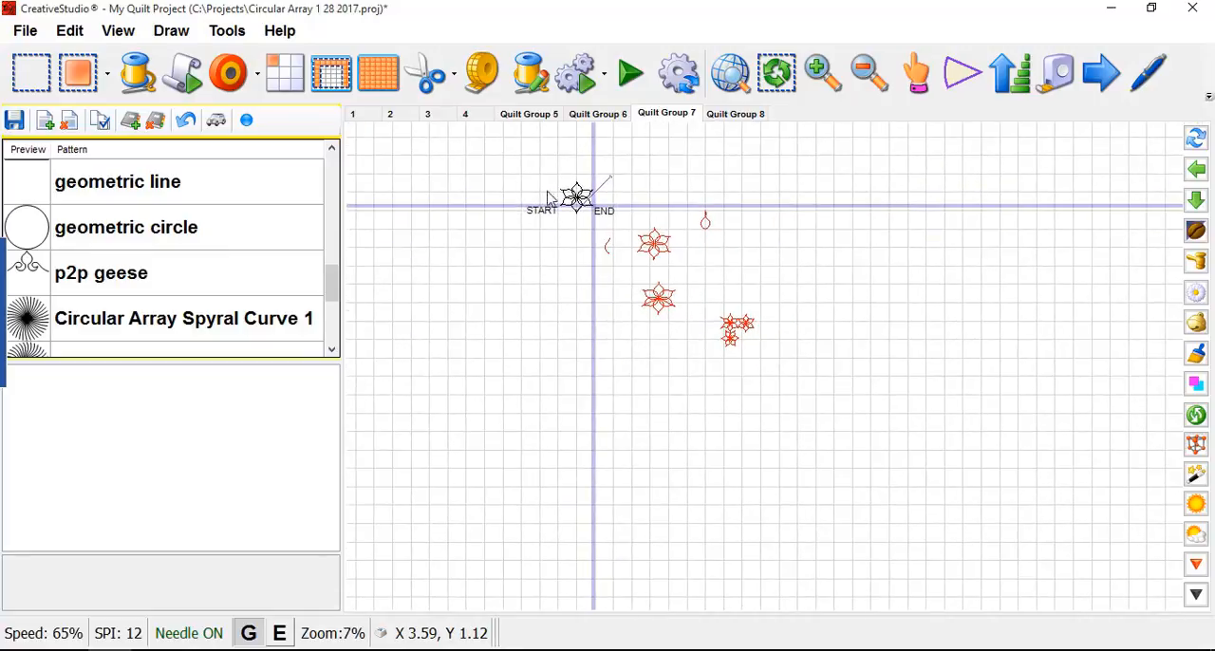
click(556, 196)
right_click(570, 202)
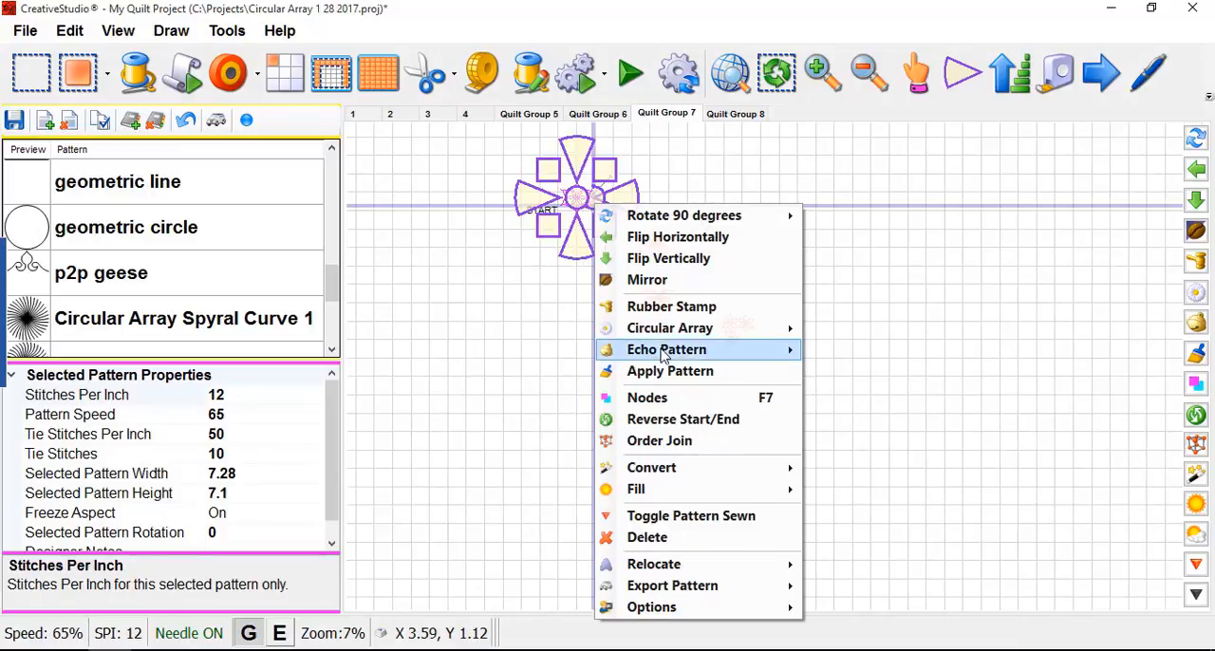
click(648, 516)
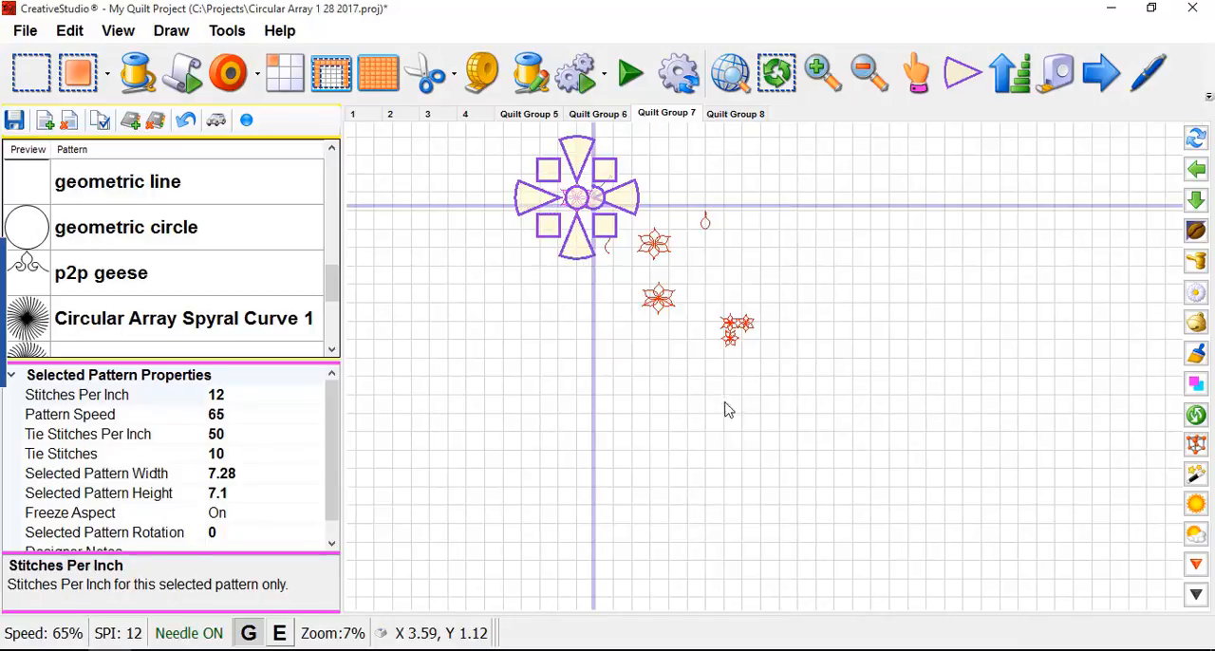
- Mark the three-flower corner pattern as unsewn and inspect its joined flowers up close
click(737, 332)
right_click(739, 334)
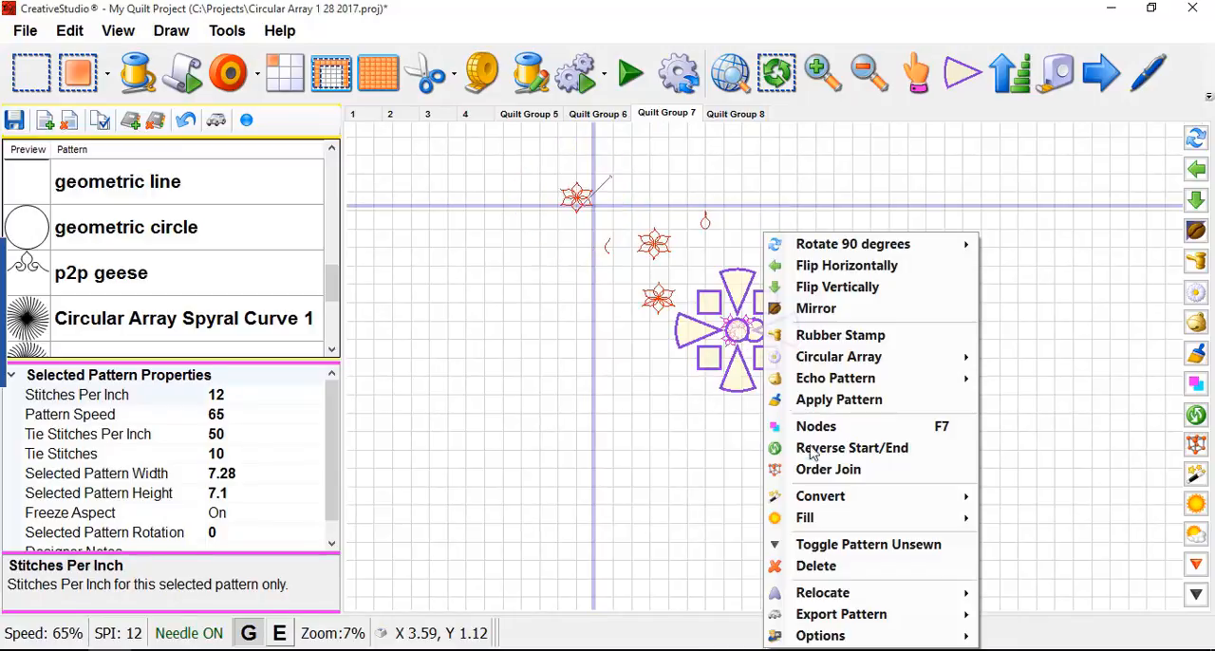
click(844, 543)
scroll(730, 398, up, 3)
scroll(737, 232, up, 5)
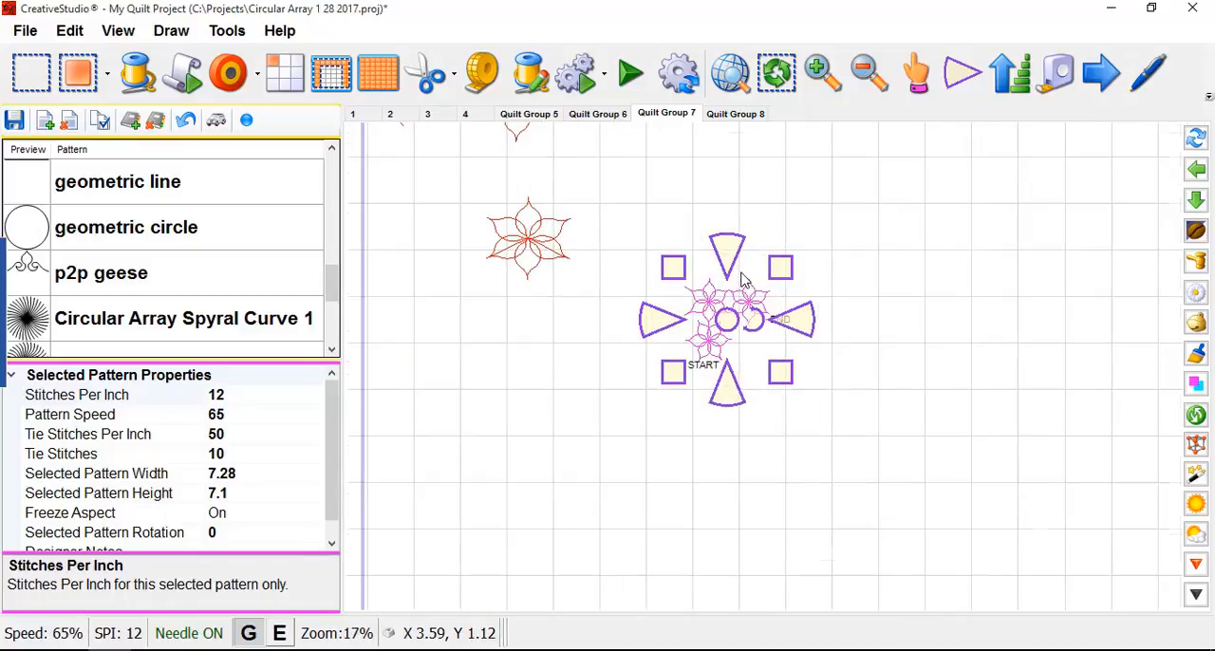
scroll(674, 321, up, 1)
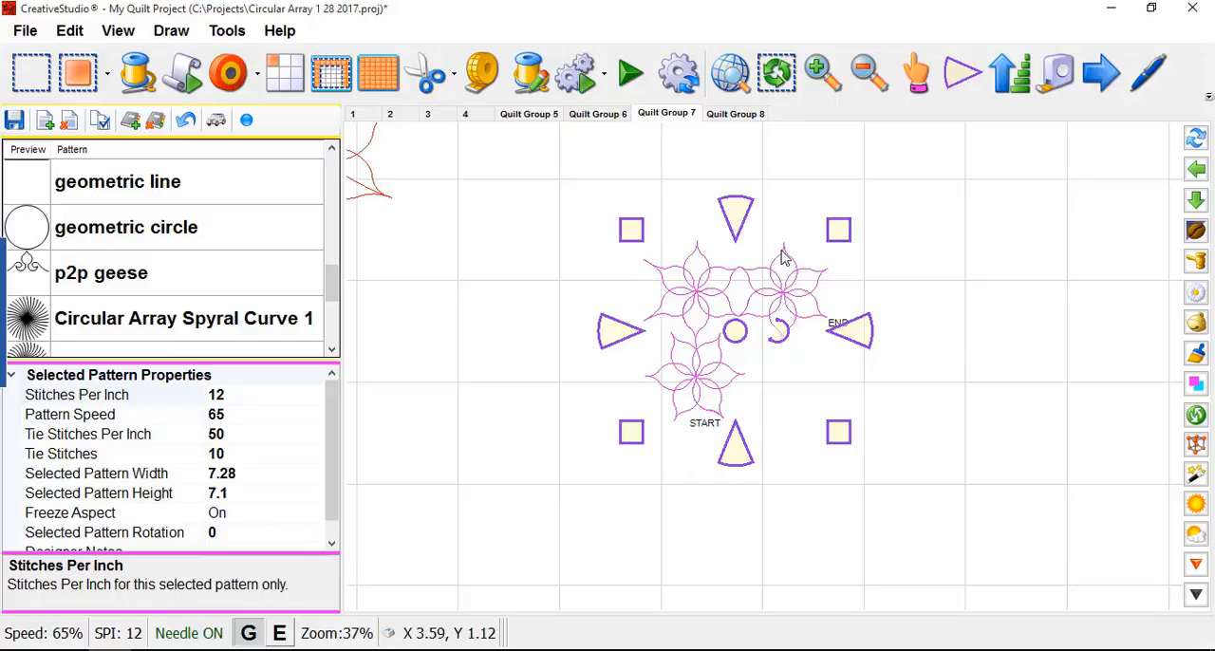
- Move the three-flower corner down and to the right so its outer petal tips align with the vertical and horizontal grid lines
scroll(652, 281, down, 2)
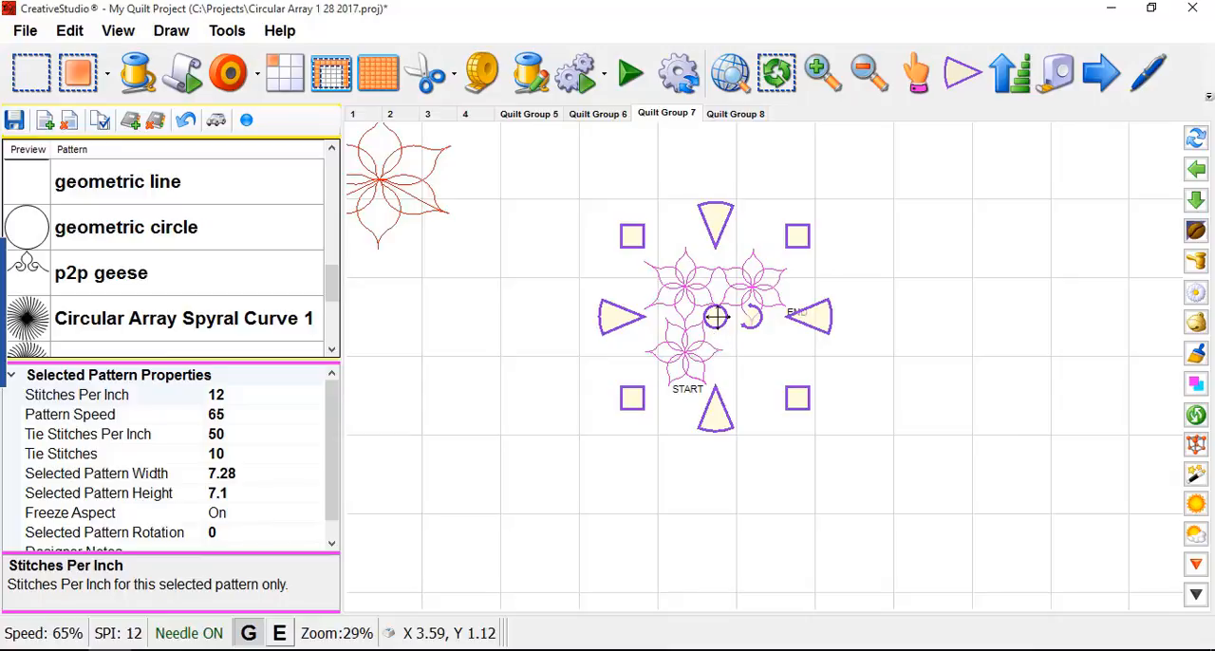
drag(715, 317, 732, 352)
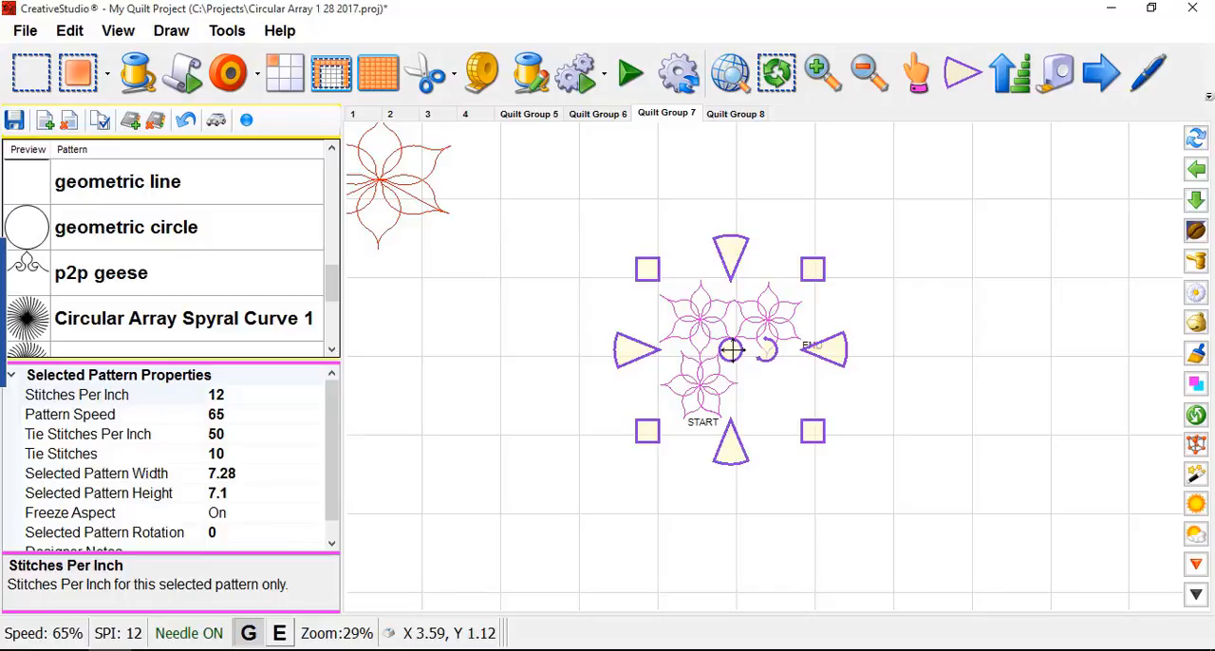
drag(732, 351, 731, 349)
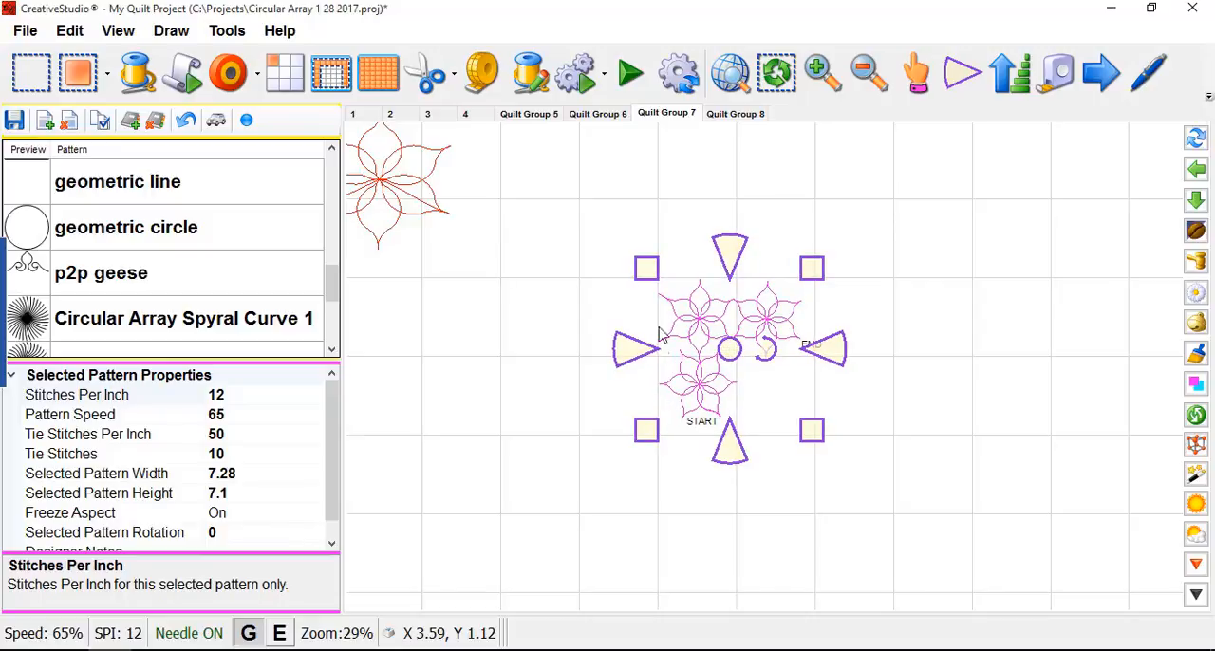
scroll(561, 296, down, 3)
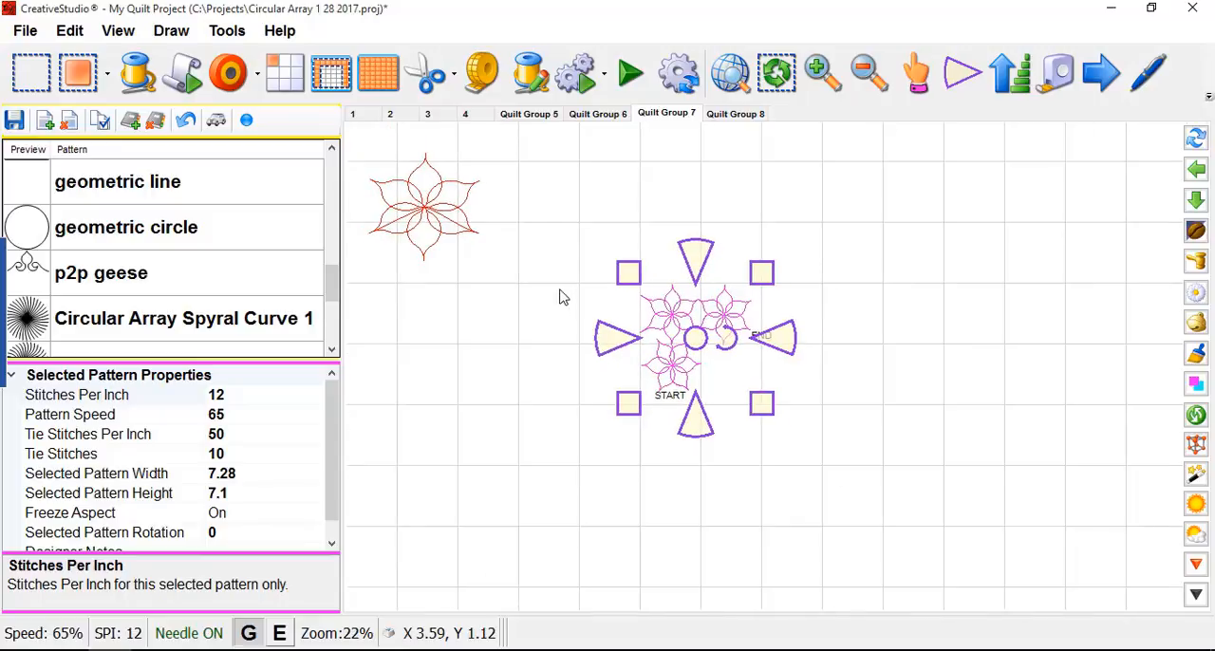
scroll(700, 376, up, 1)
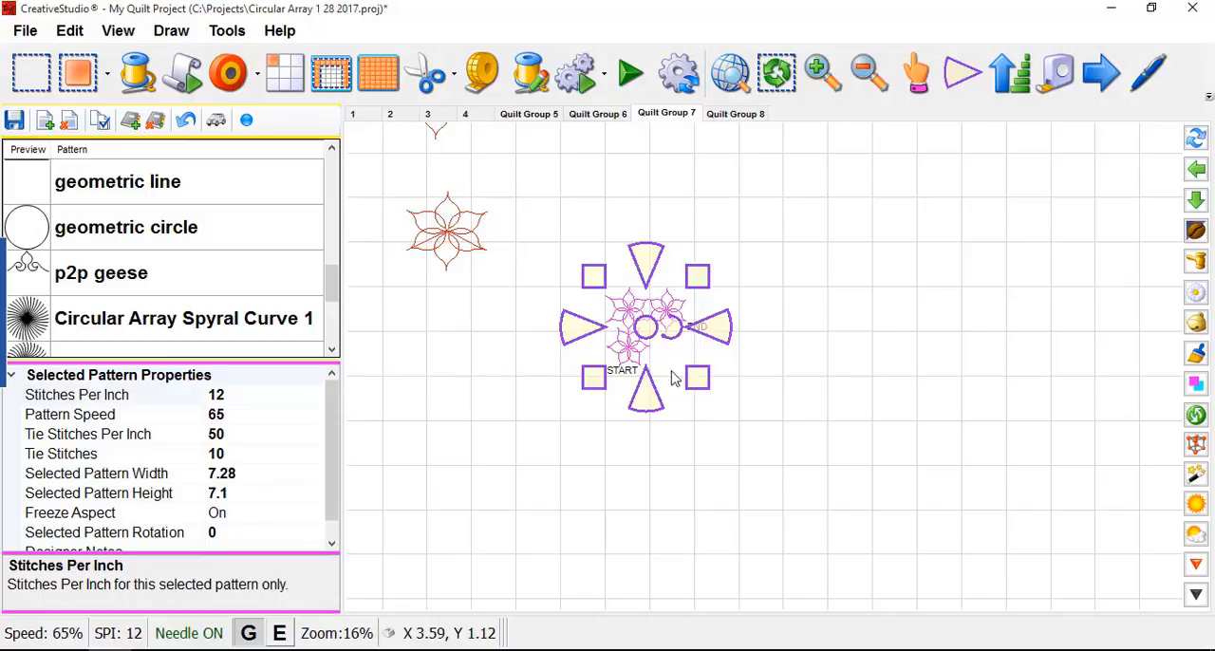
- Duplicate the three-flower corner with Rubber Stamp and move the copy horizontally to the right of the original
right_click(639, 330)
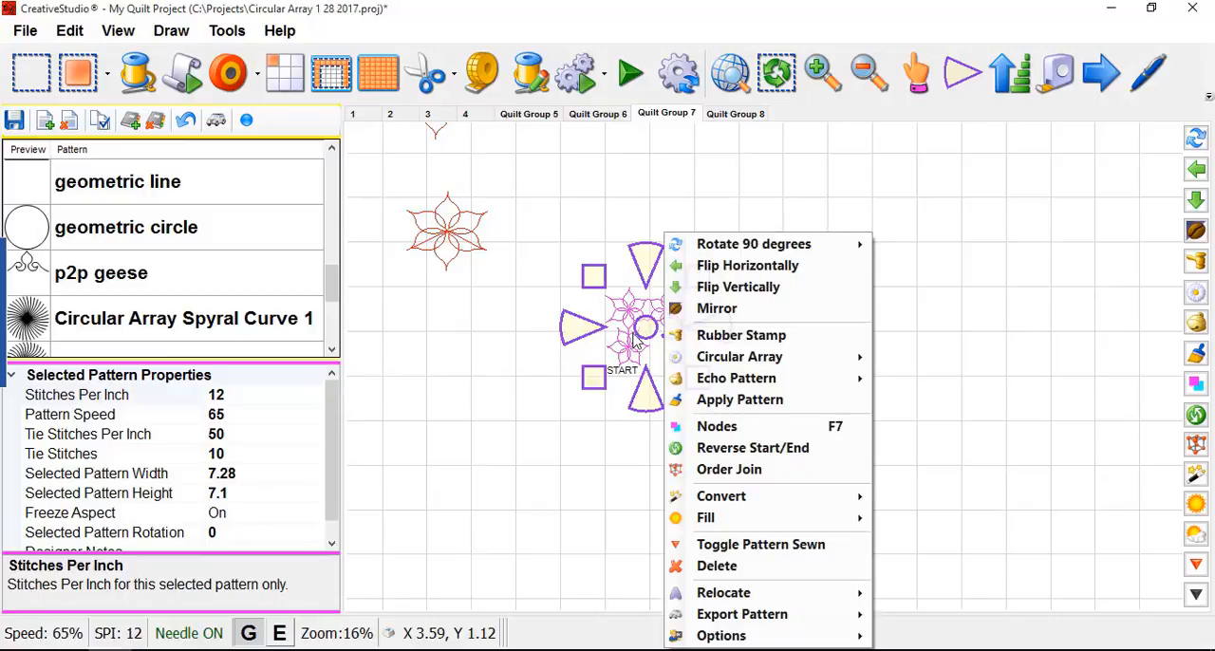
click(738, 335)
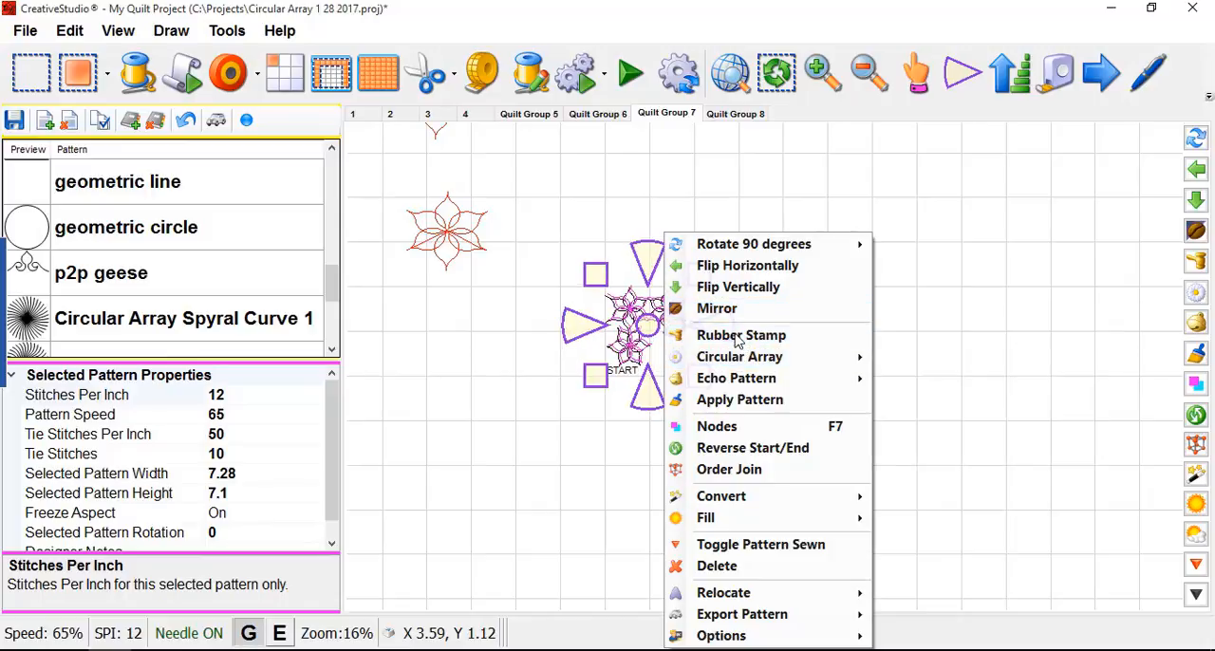
click(613, 429)
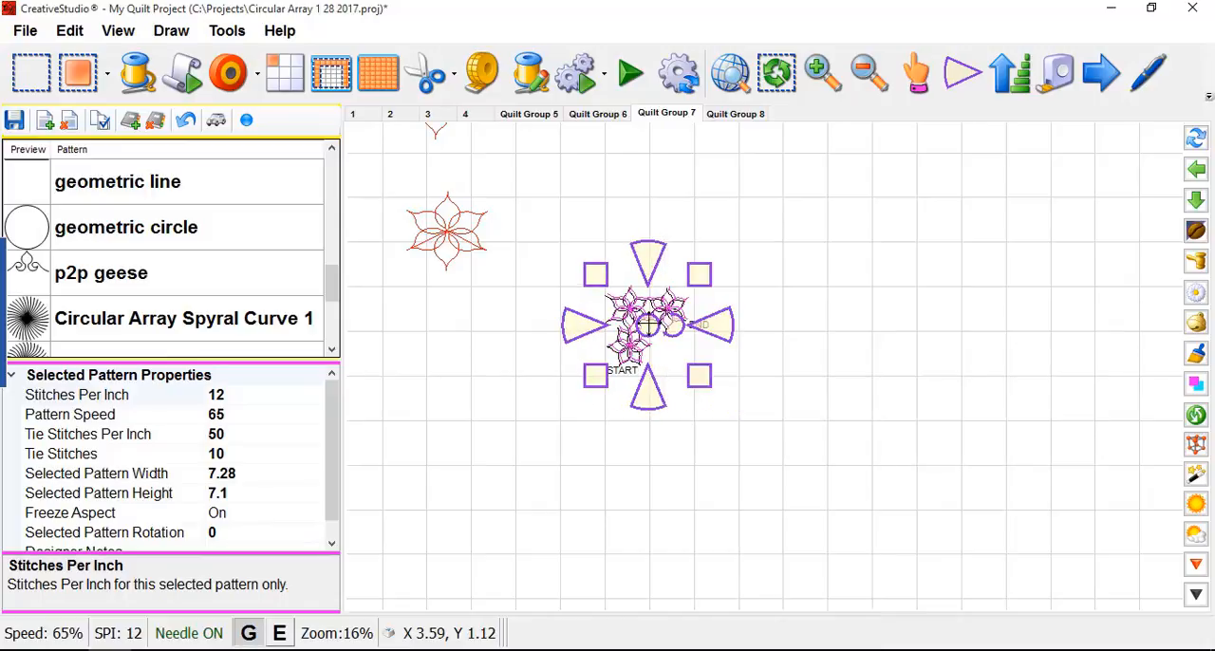
drag(649, 327, 811, 326)
- Flip the copied flower corner horizontally, reverse its start and end points, and deselect it
right_click(809, 329)
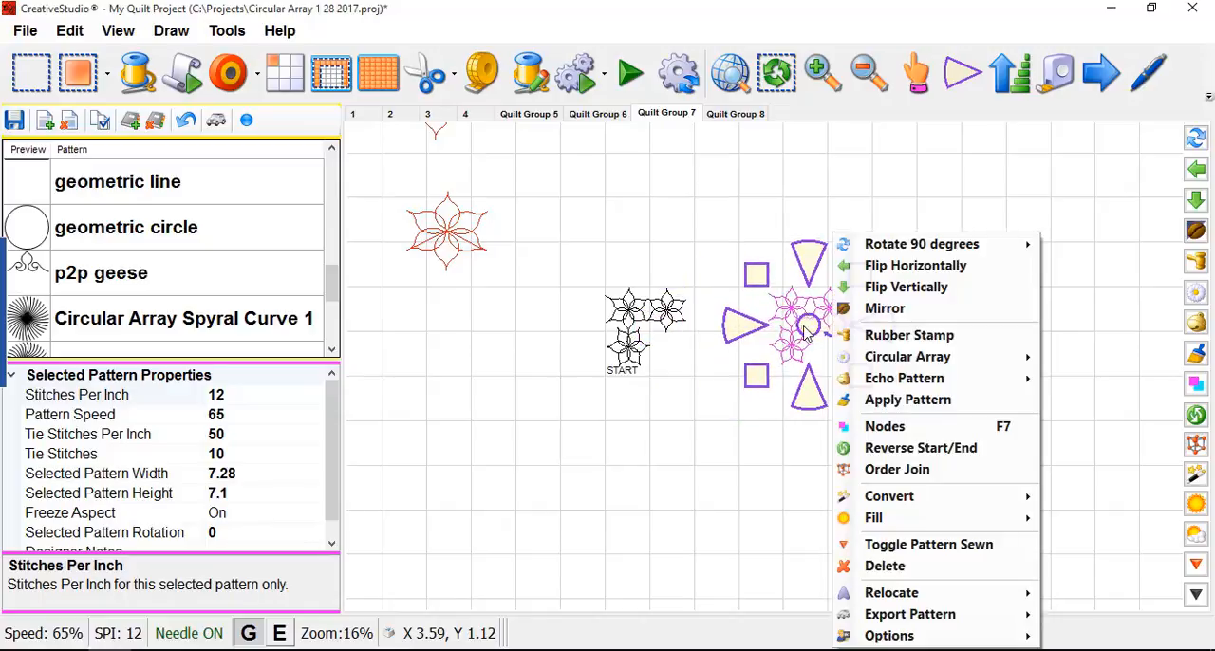
click(894, 271)
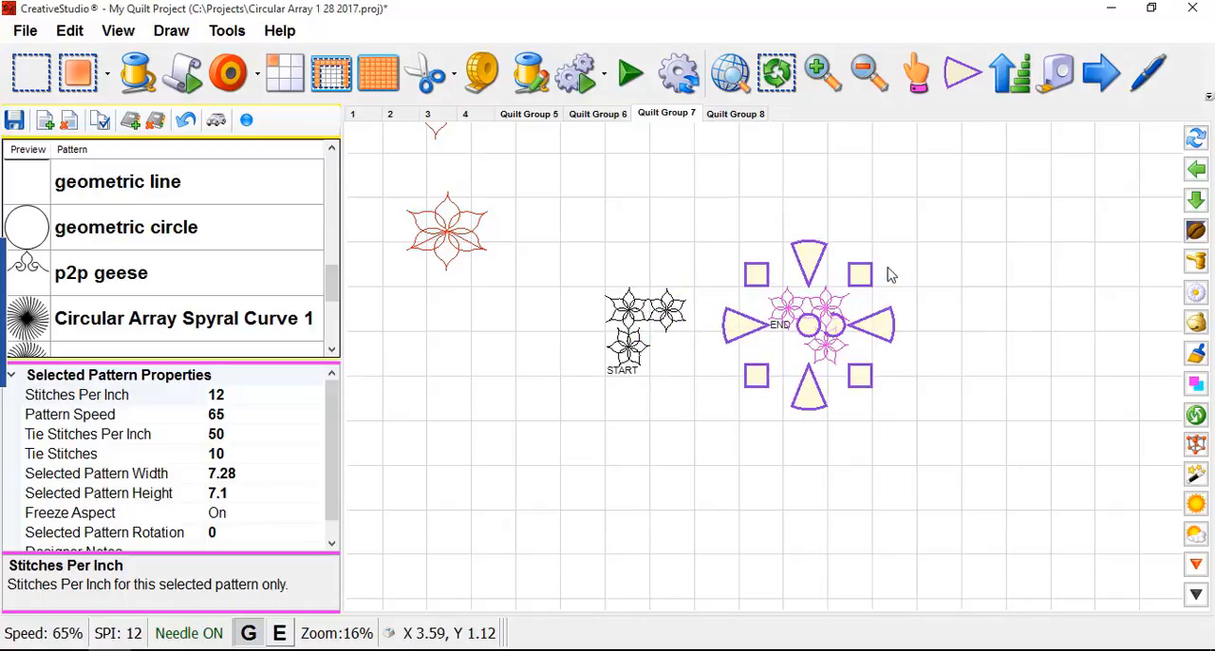
right_click(810, 326)
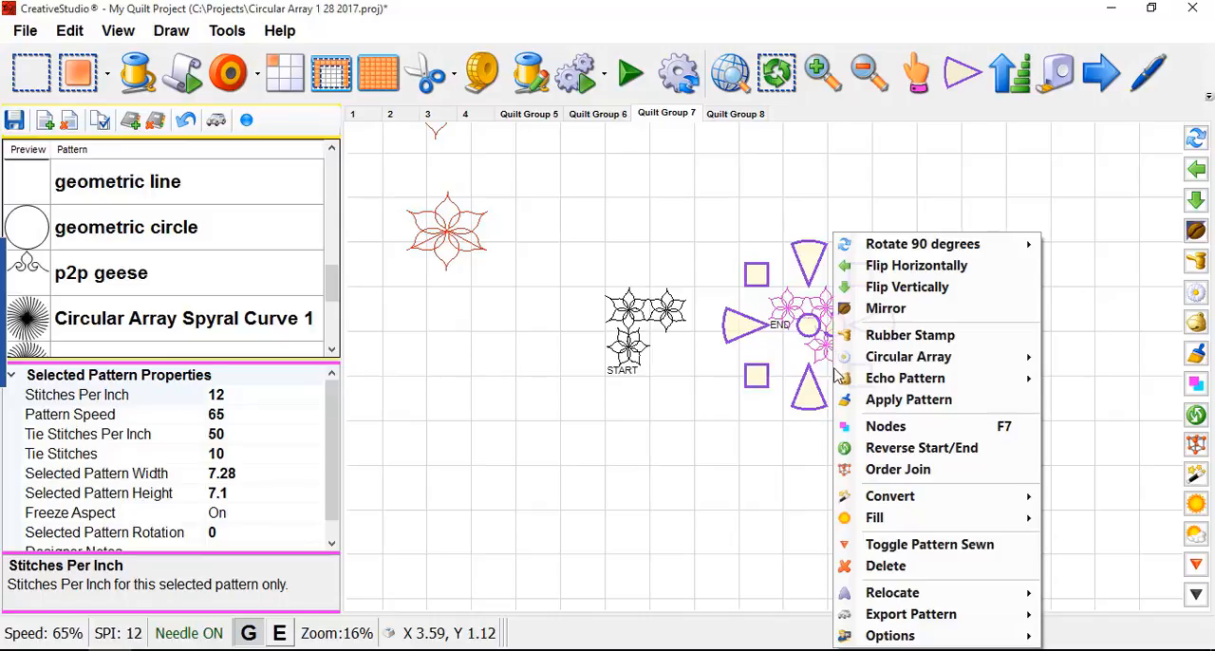
click(863, 448)
click(822, 471)
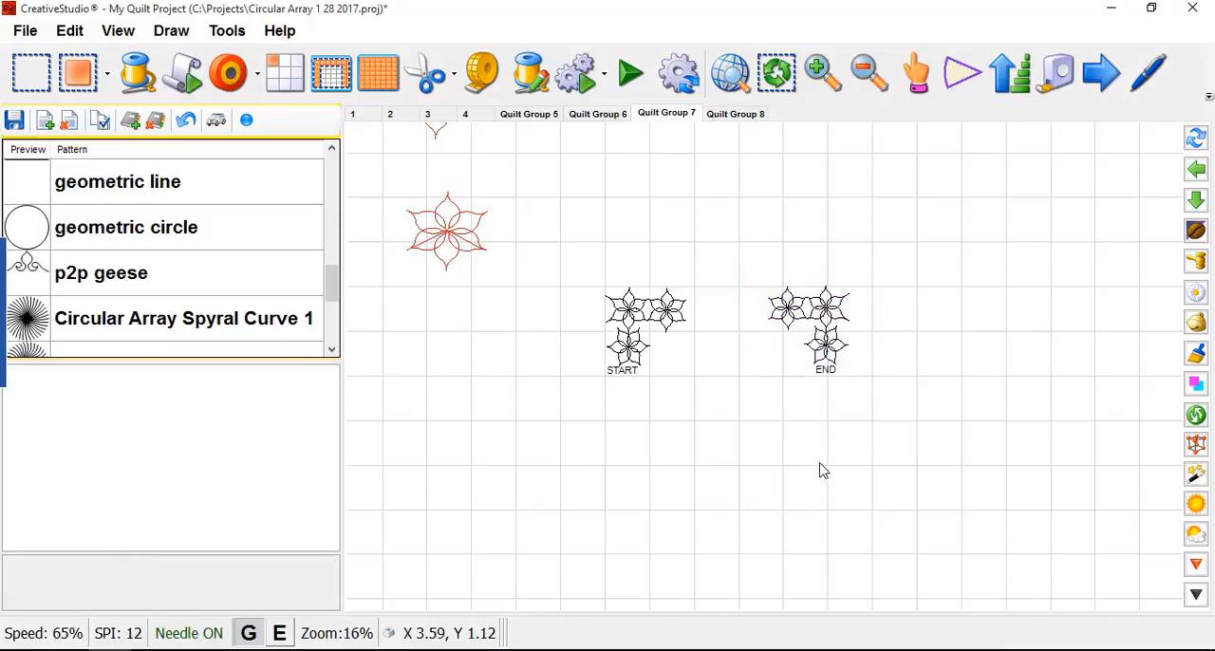
- Move the flipped corner farther right until its outer petal tips meet the vertical grid line eight squares from the original's outer edge
click(814, 326)
drag(815, 327, 926, 328)
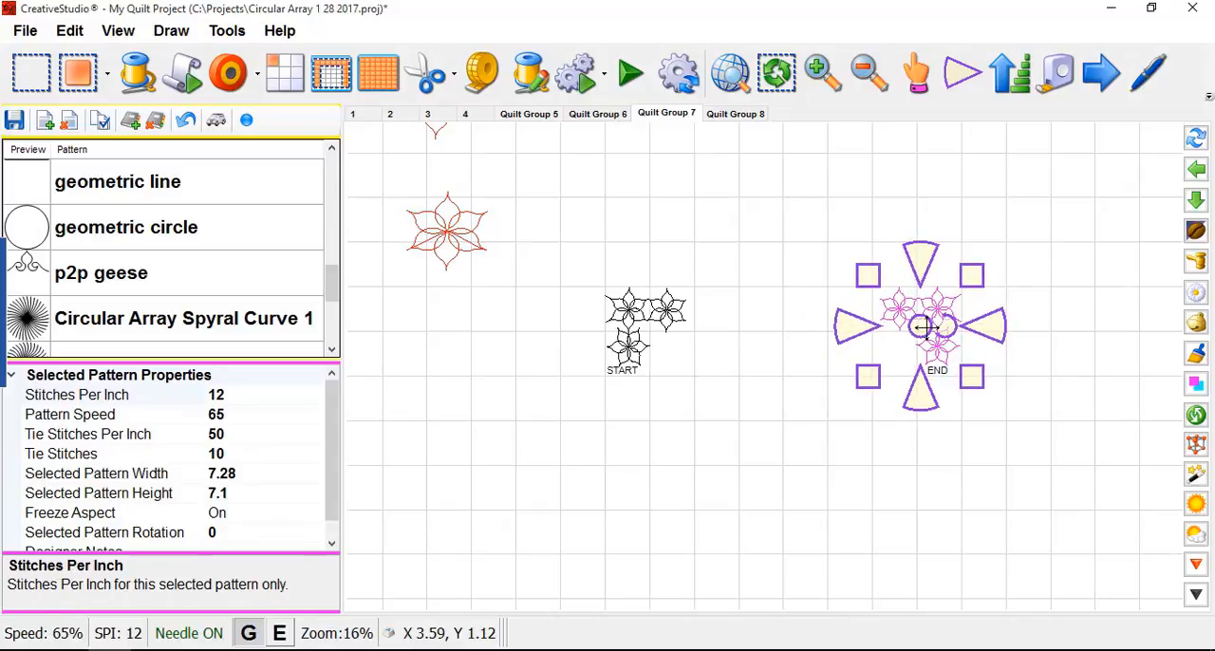
- Deselect the flipped corner and duplicate the original upper-left three-flower corner with Rubber Stamp
scroll(832, 404, down, 1)
click(870, 455)
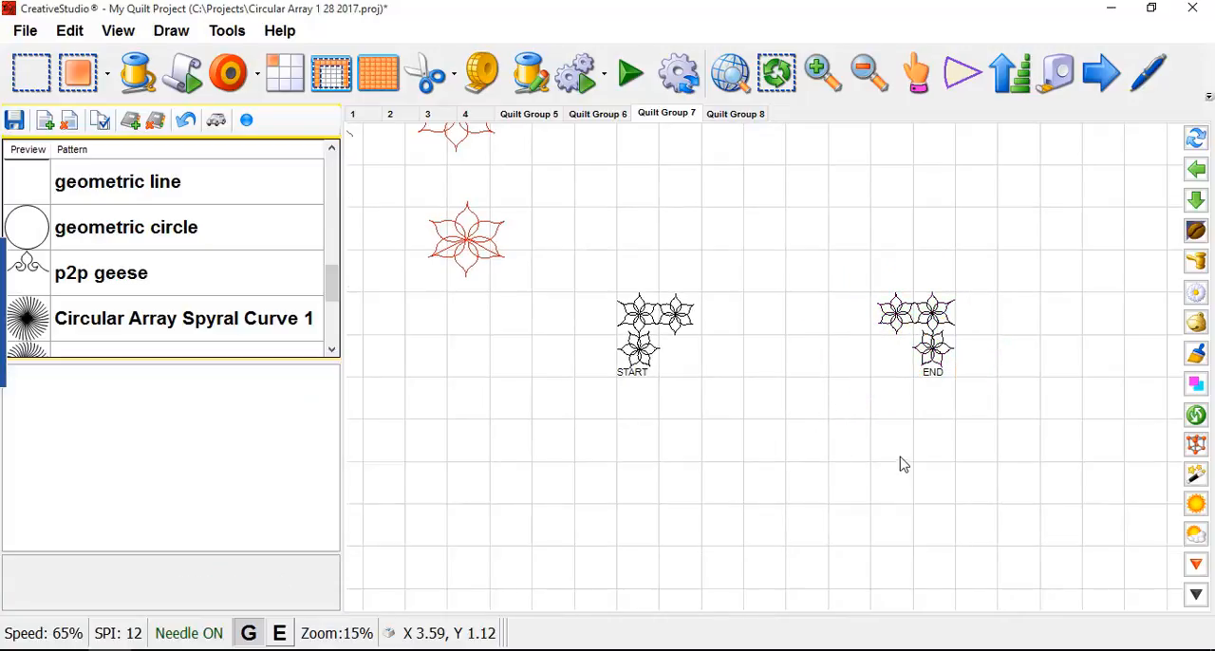
scroll(684, 231, down, 3)
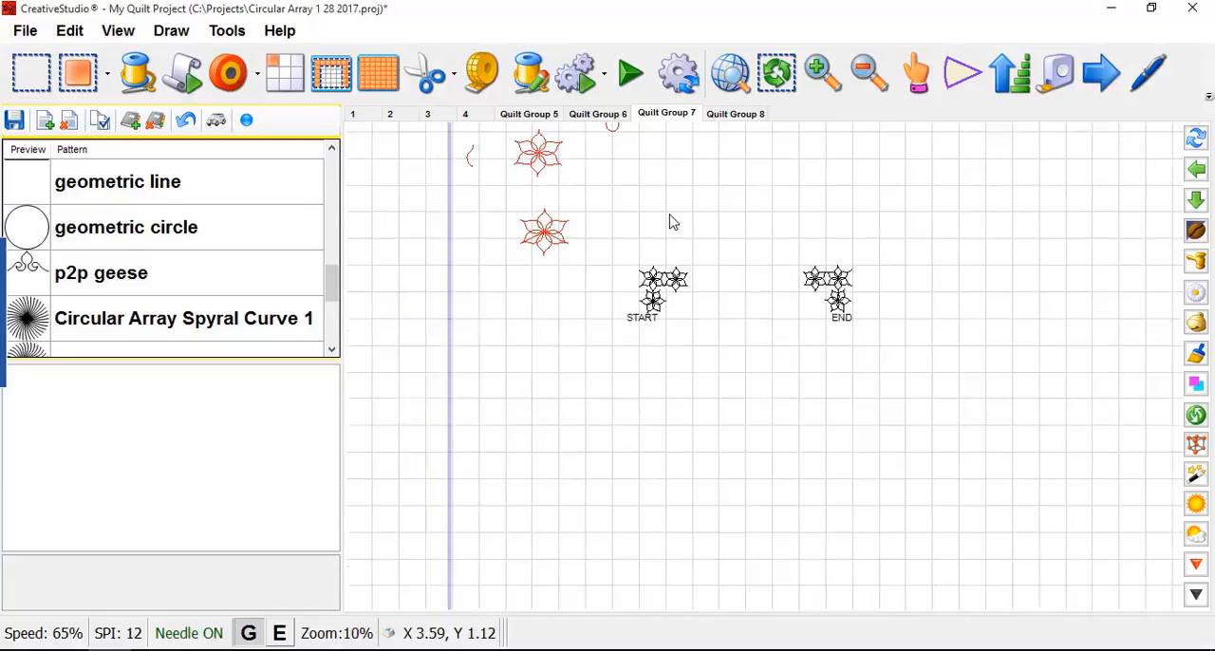
click(654, 288)
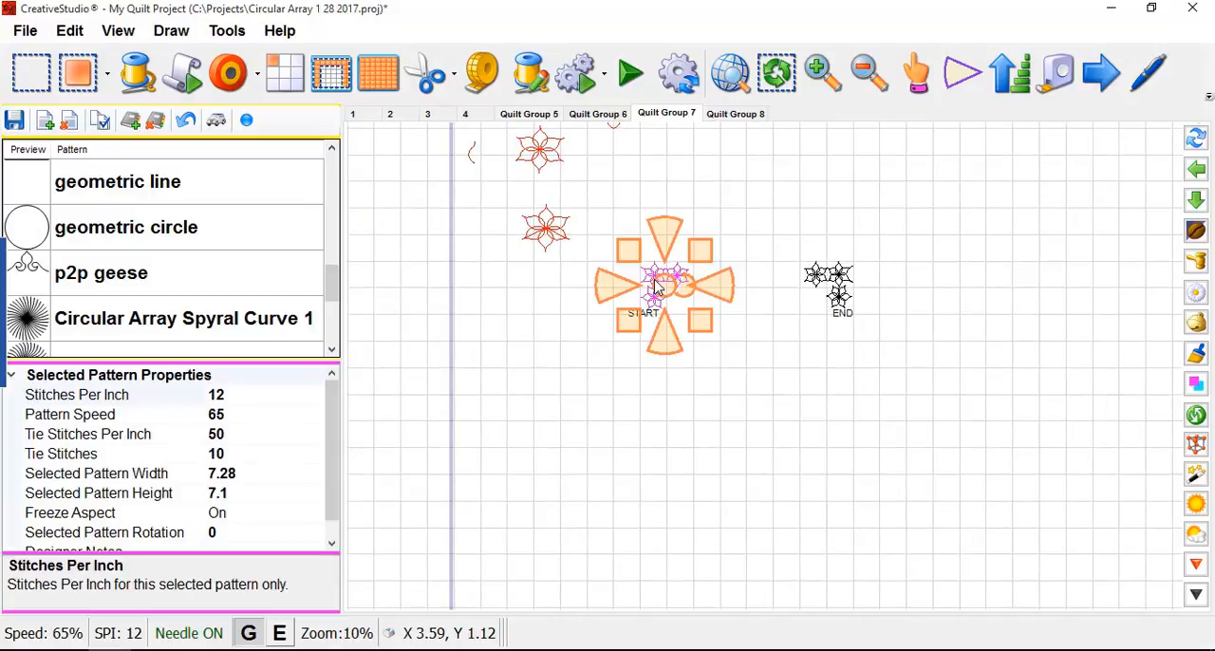
right_click(654, 285)
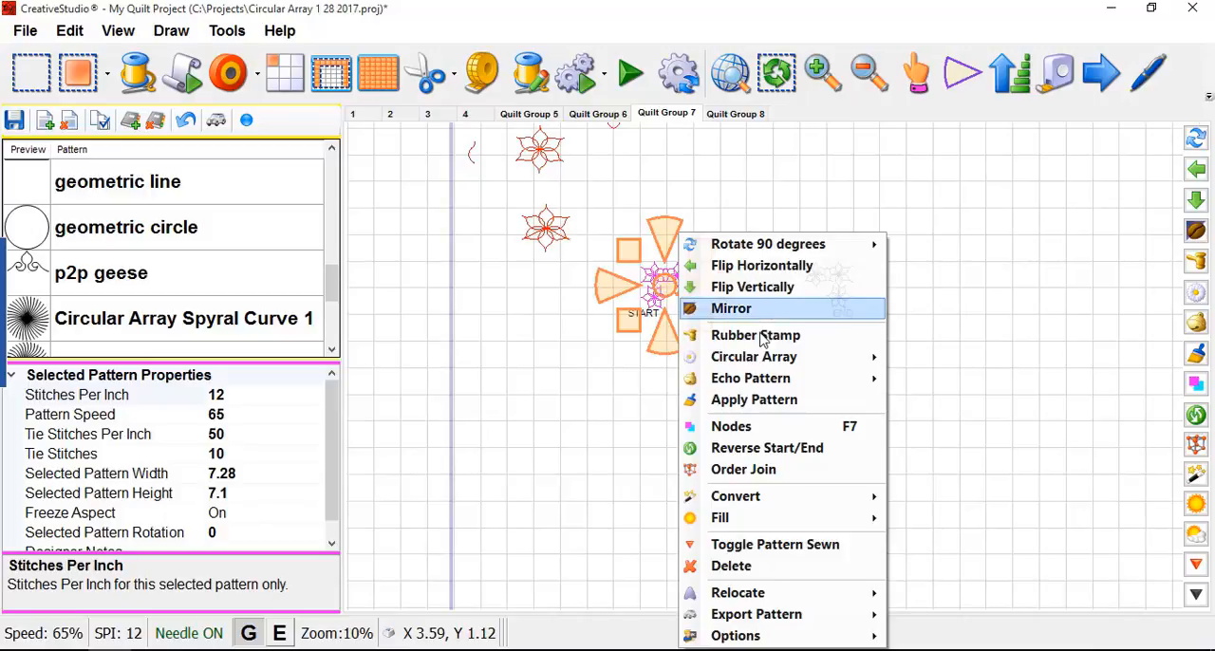
click(649, 377)
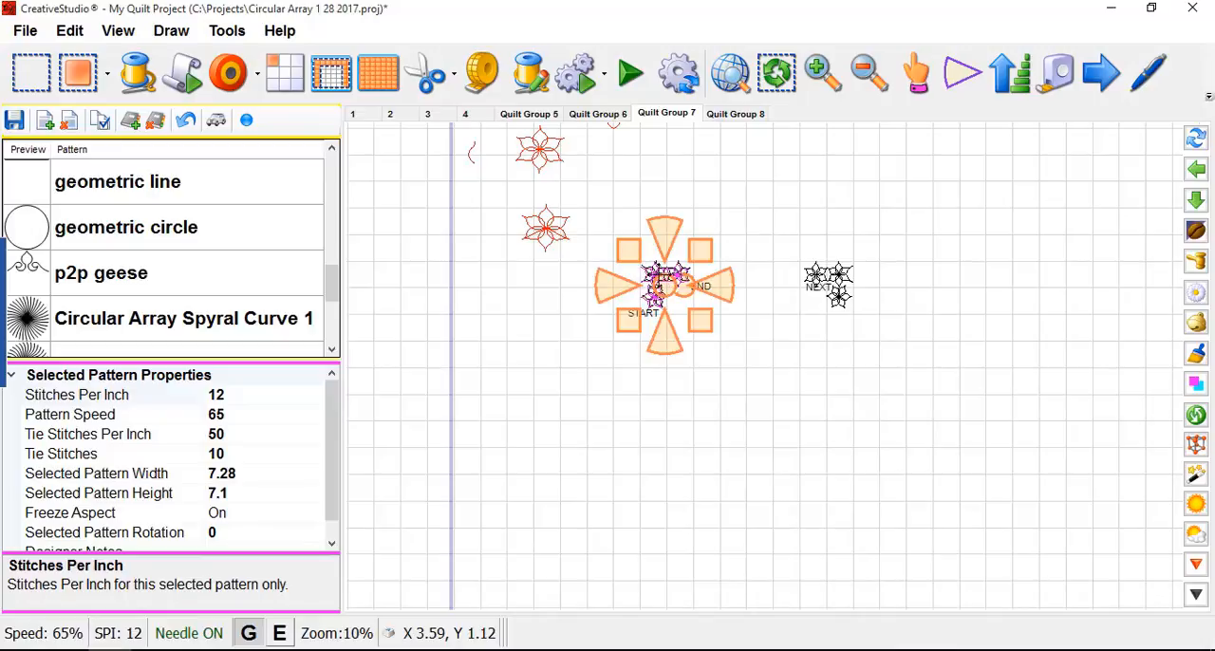
- Cycle the copied corner's pattern anchor type from the orange handles past the endpoint and node anchors
scroll(657, 266, up, 3)
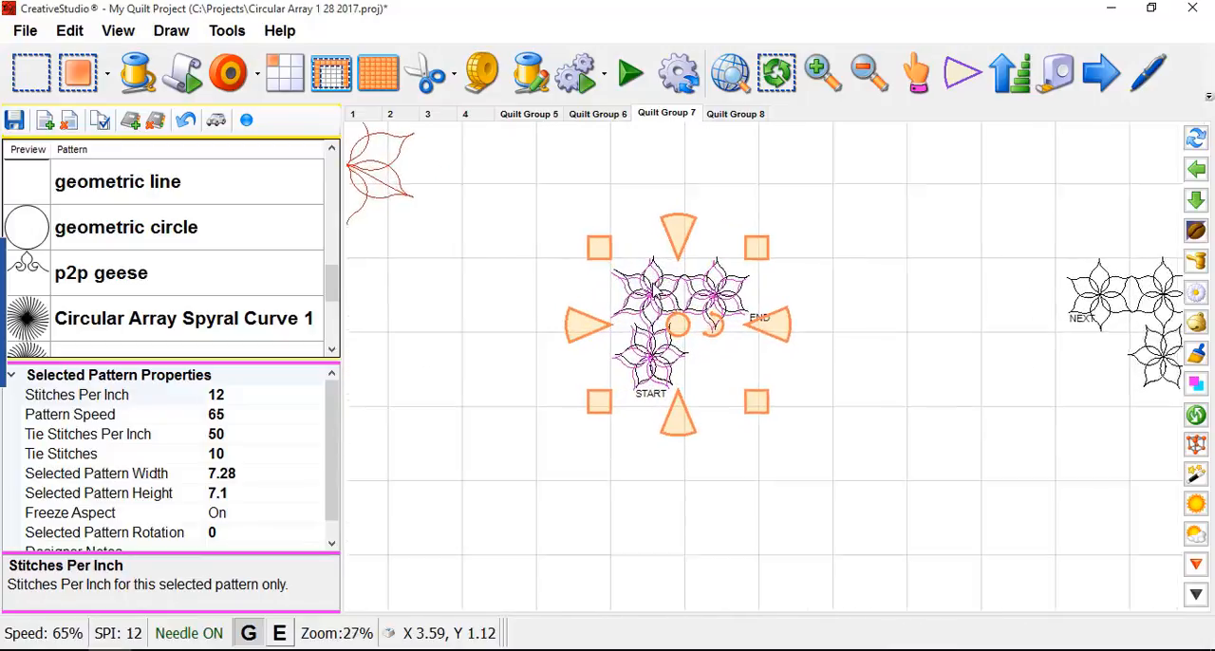
scroll(653, 284, up, 1)
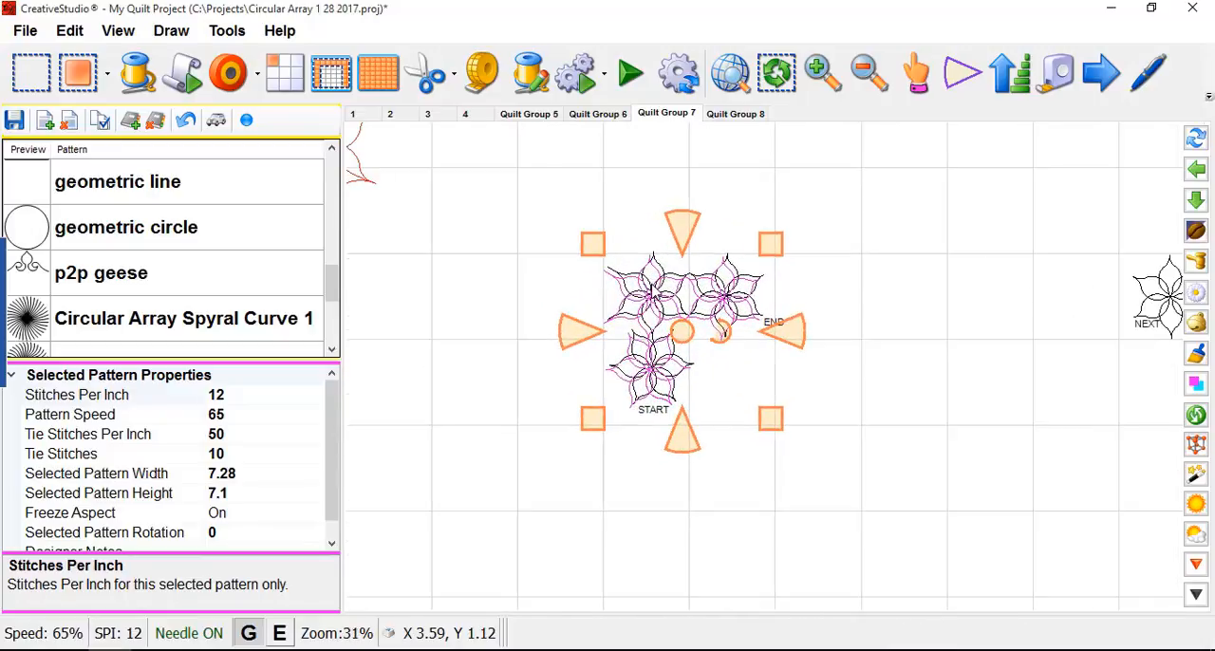
click(652, 287)
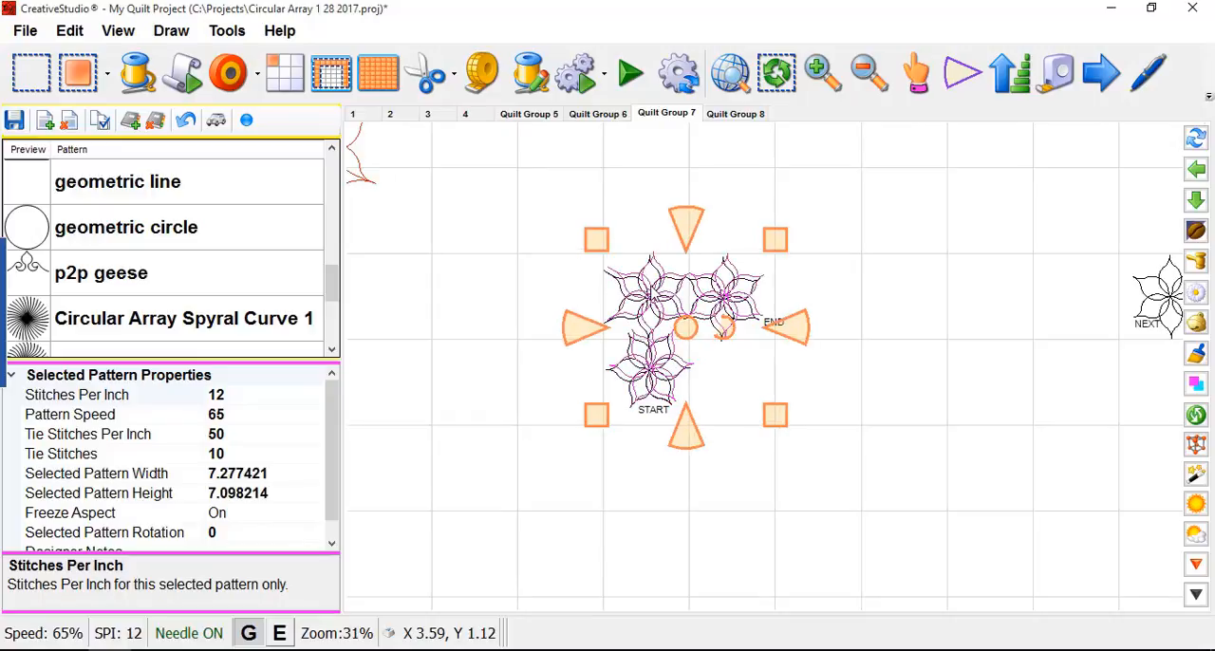
click(954, 84)
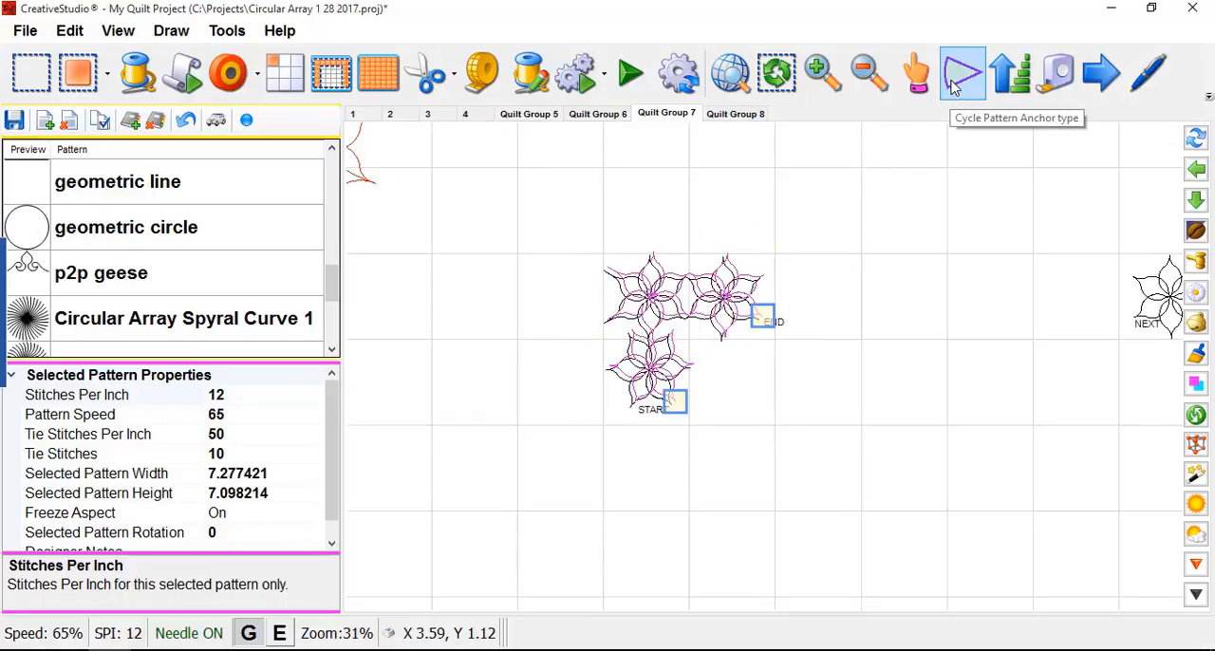
click(954, 83)
click(962, 80)
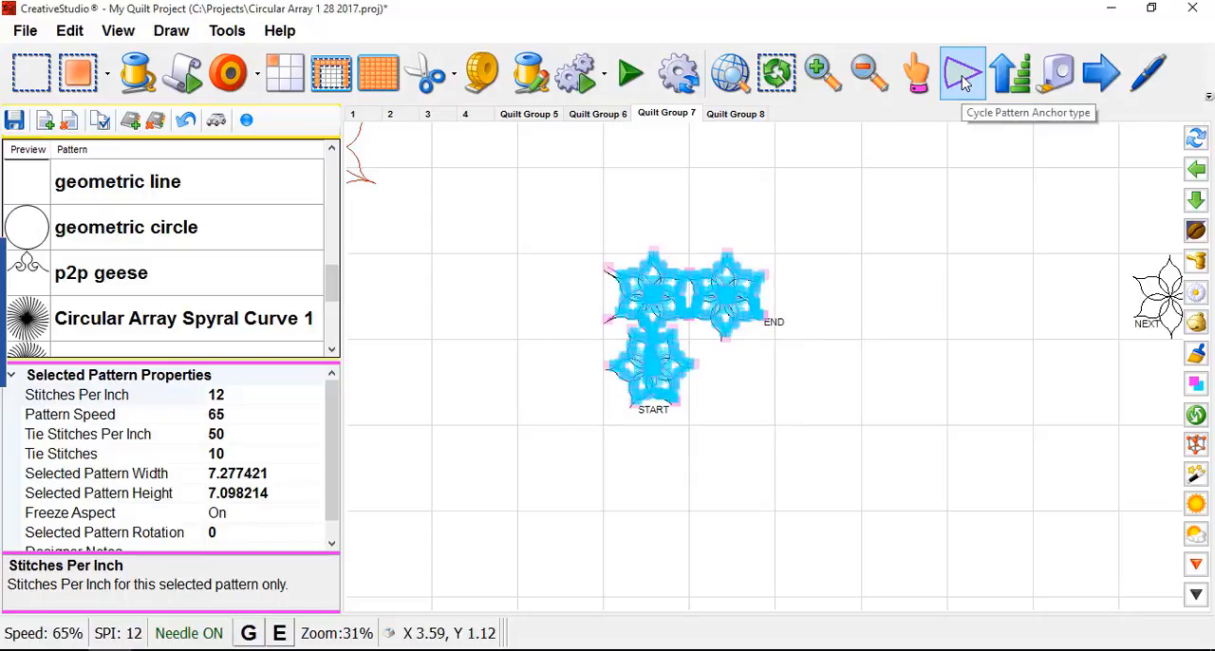
- Move the copied corner straight down below the original with the purple handles and flip it vertically
drag(682, 334, 685, 491)
scroll(699, 216, down, 1)
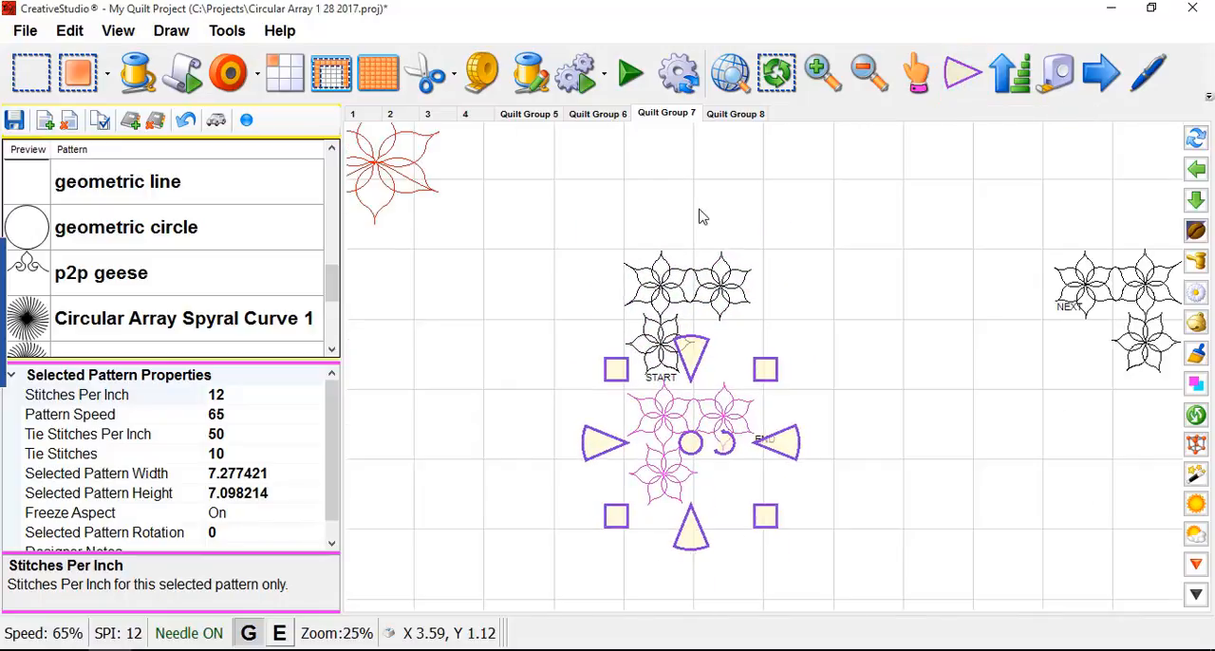
scroll(699, 216, down, 1)
scroll(681, 394, up, 2)
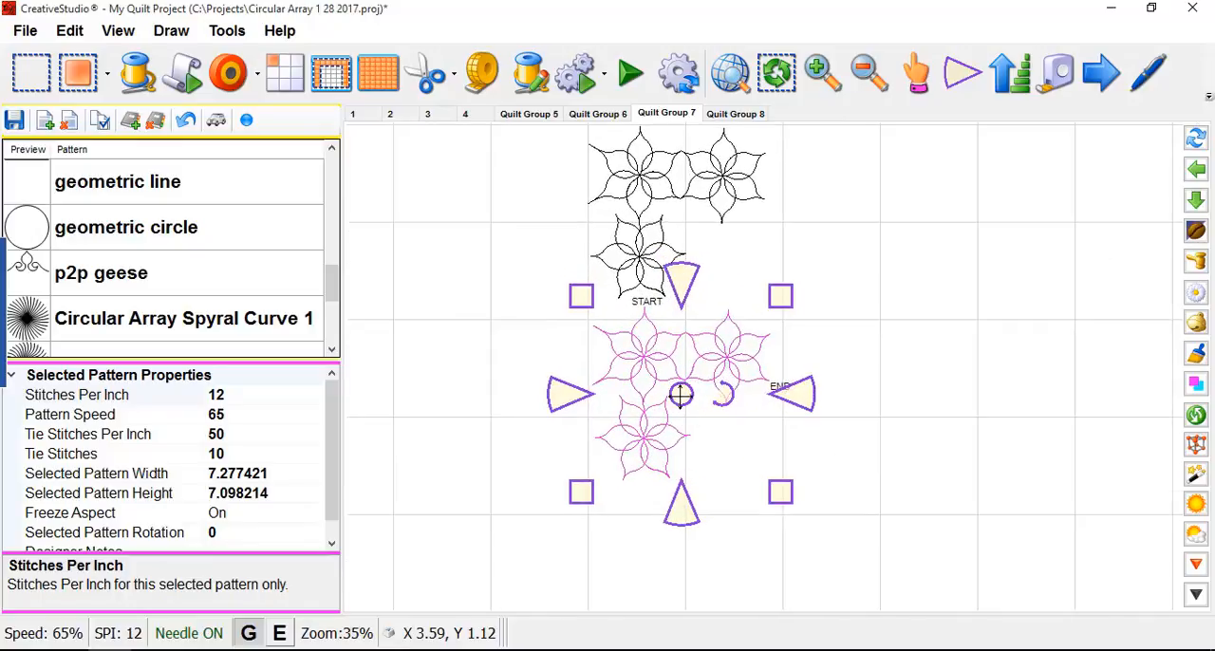
drag(680, 394, 680, 411)
right_click(680, 410)
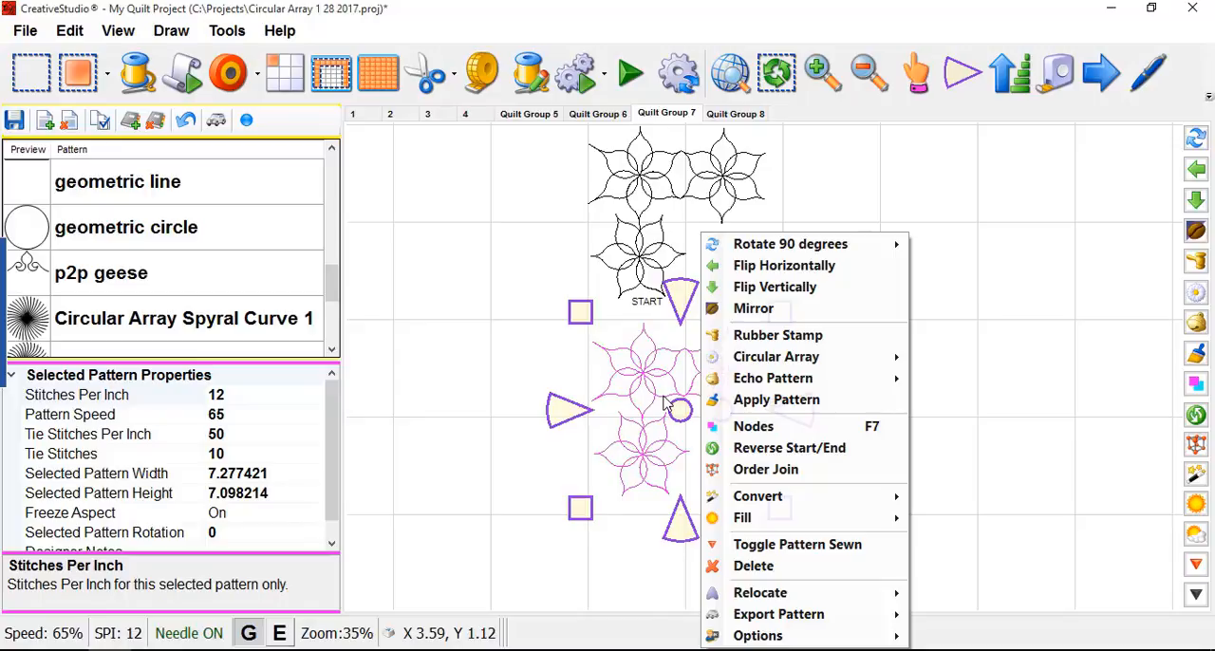
click(762, 287)
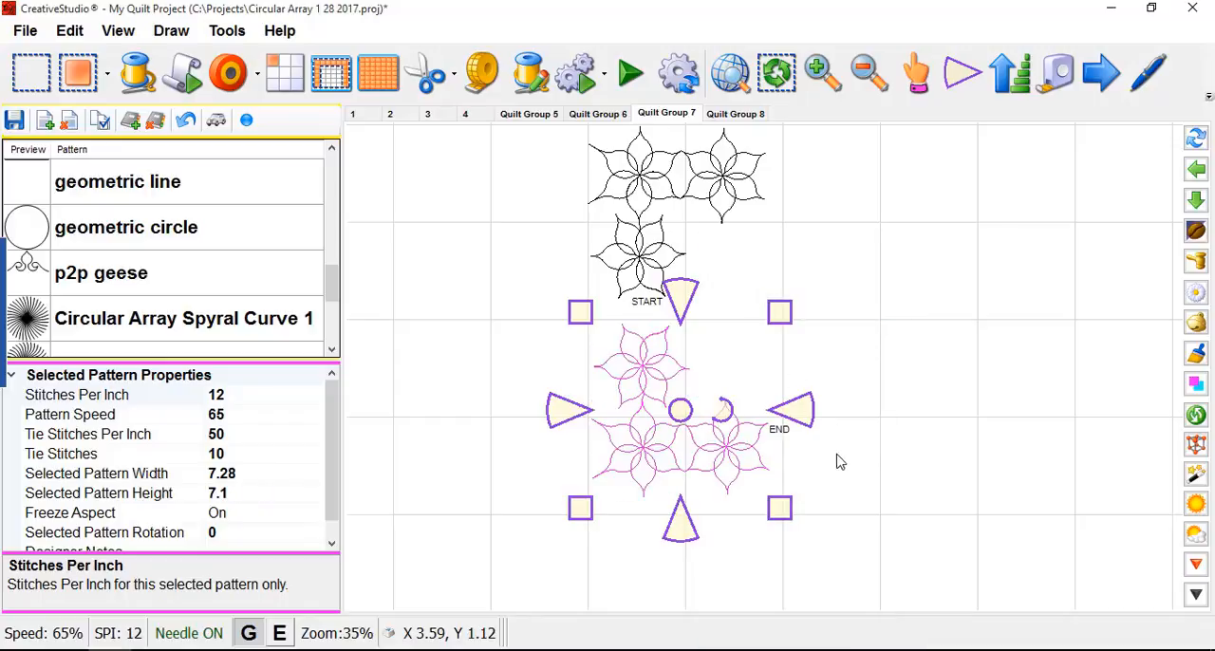
- Duplicate the upper-right flower corner with Rubber Stamp, placing the copy below it flipped vertically
scroll(702, 435, up, 1)
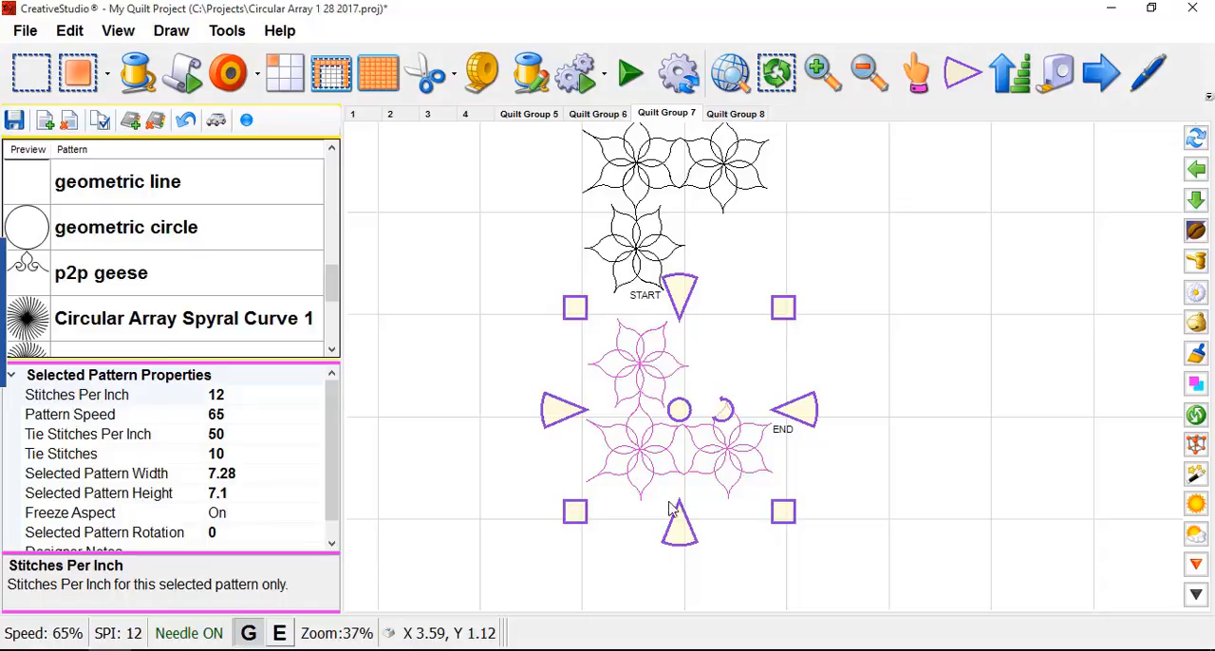
scroll(548, 473, down, 4)
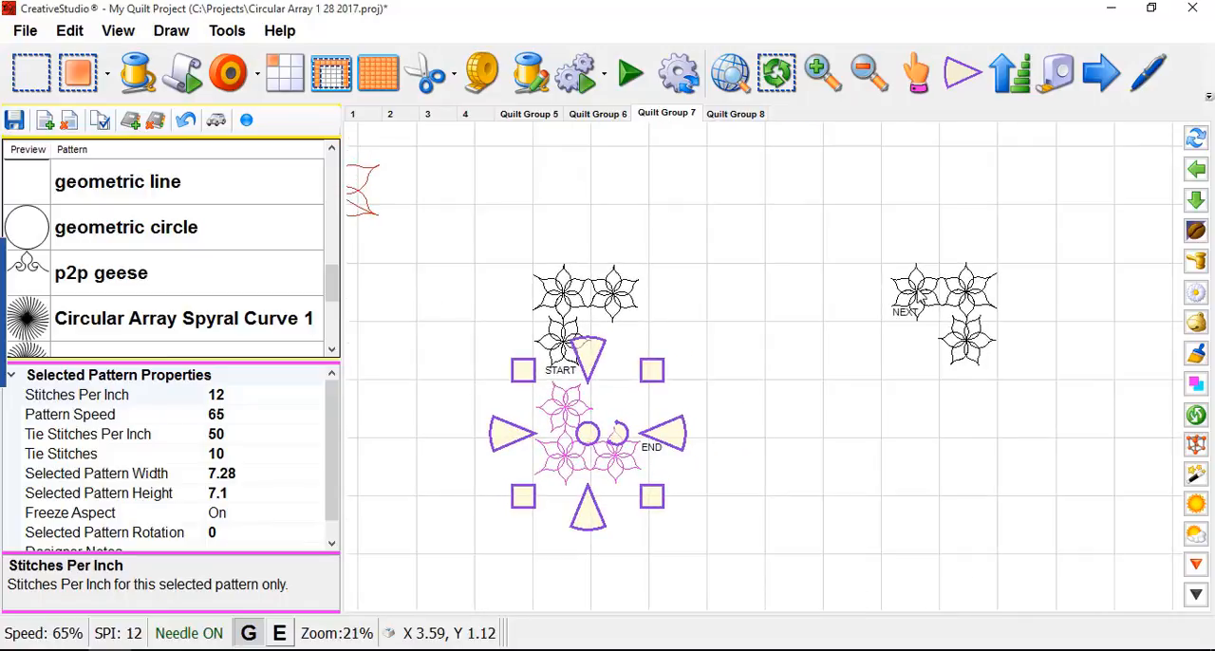
click(966, 311)
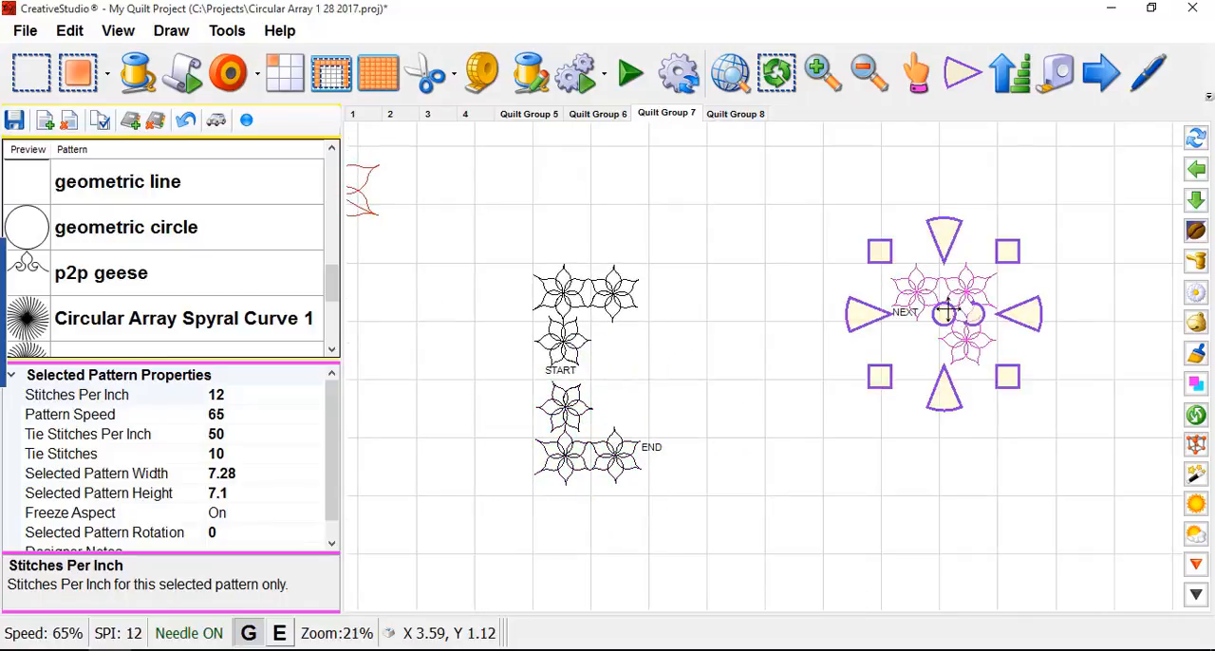
right_click(970, 313)
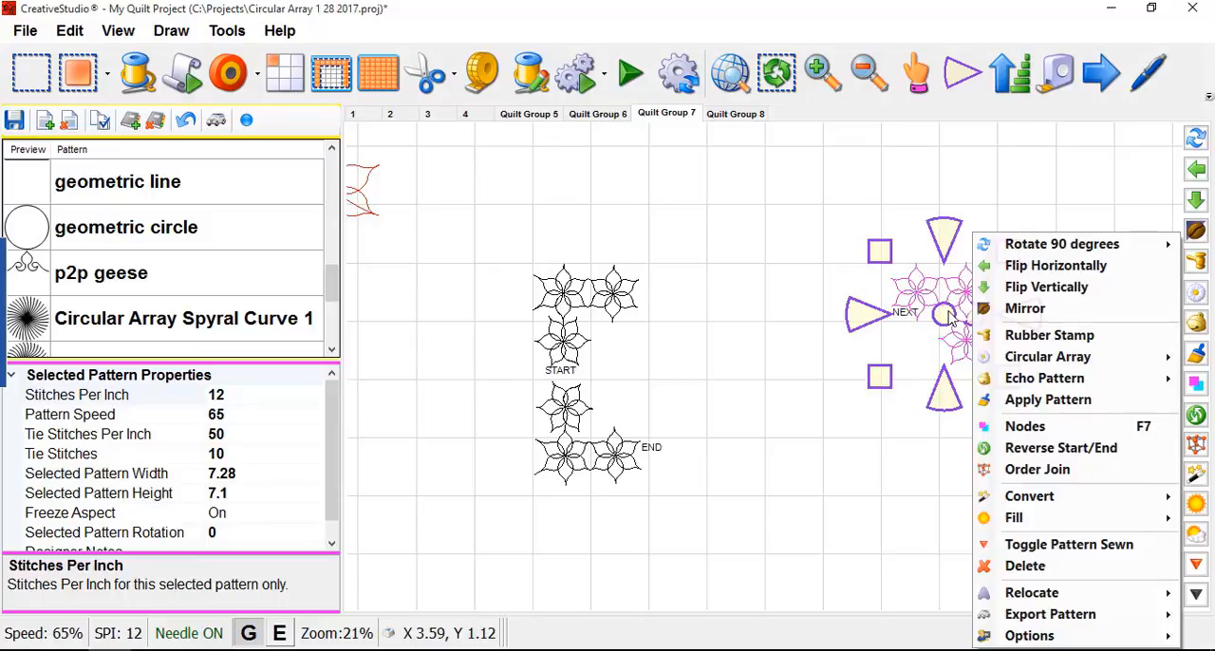
click(909, 397)
drag(946, 311, 938, 433)
right_click(940, 437)
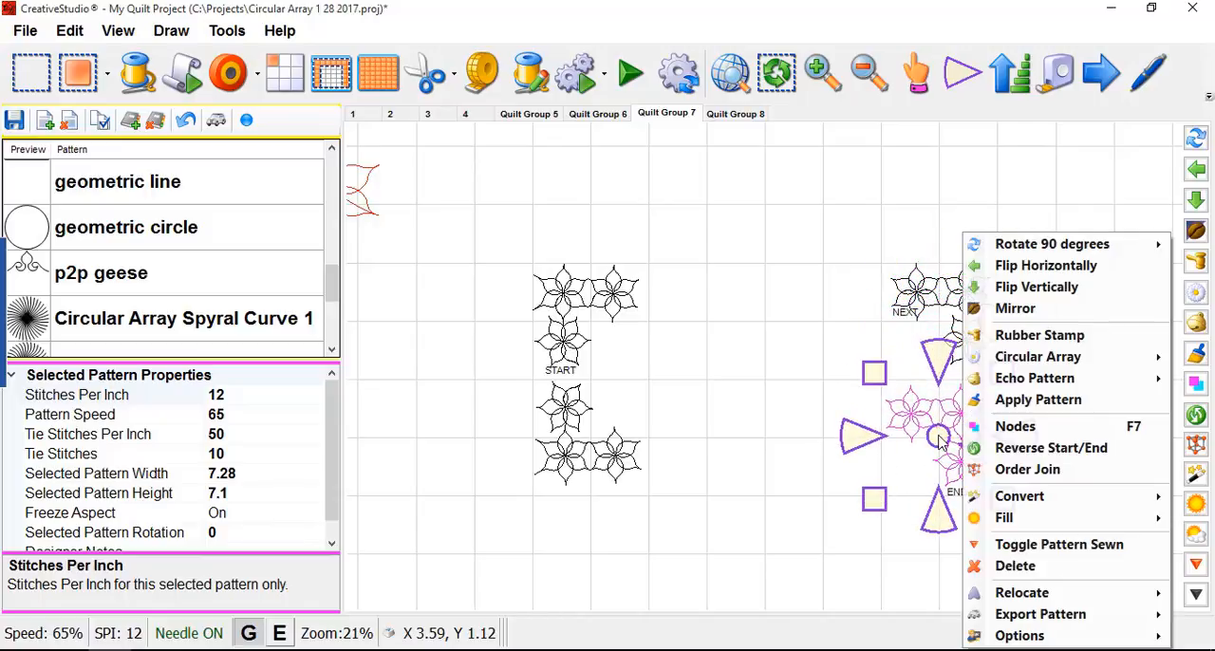
click(1021, 287)
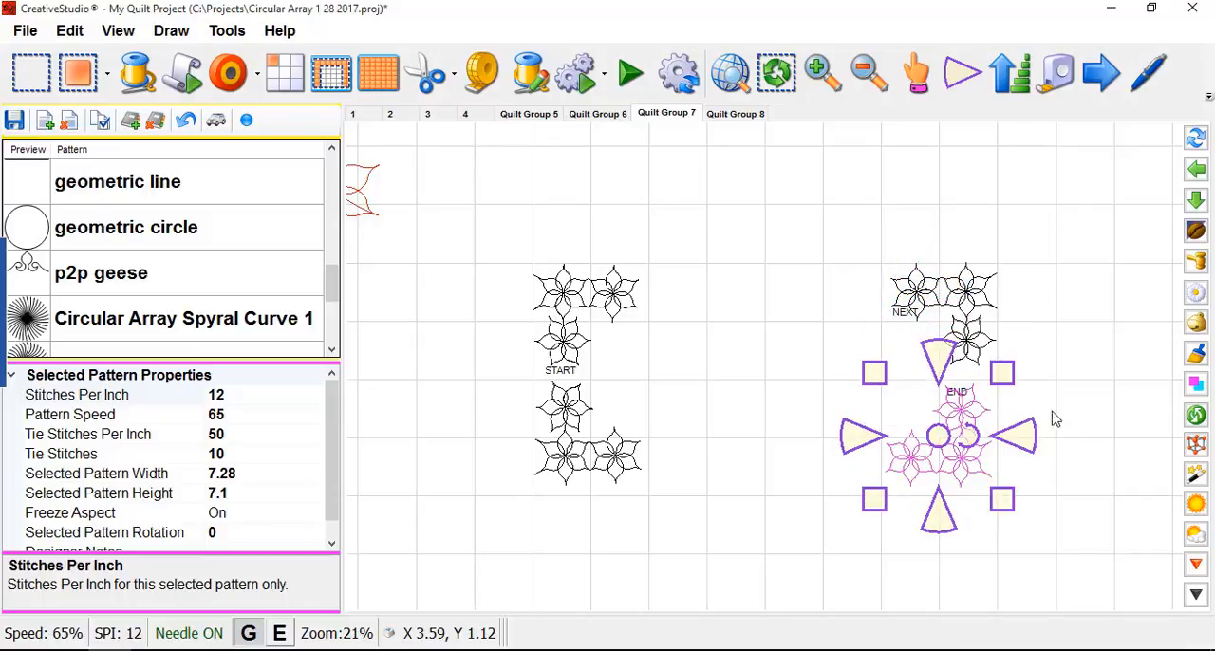
- Move both lower flower corners down until their outer petal tips meet the horizontal grid line five squares below the upper corners' top line
drag(937, 437, 944, 510)
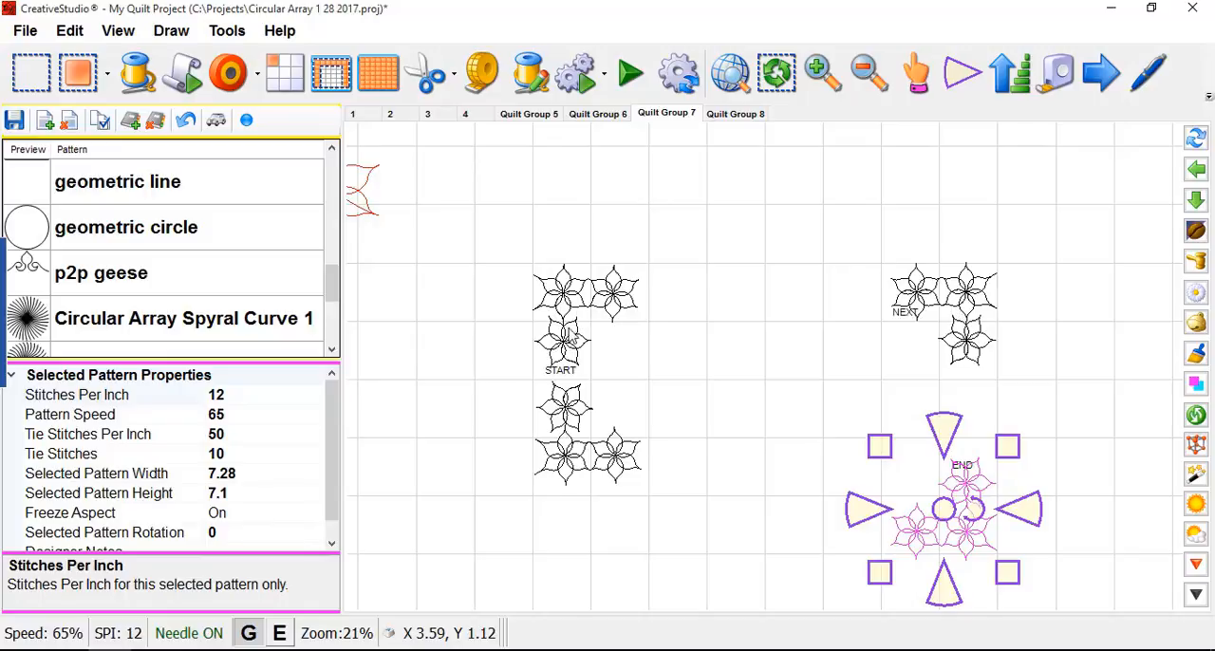
click(569, 446)
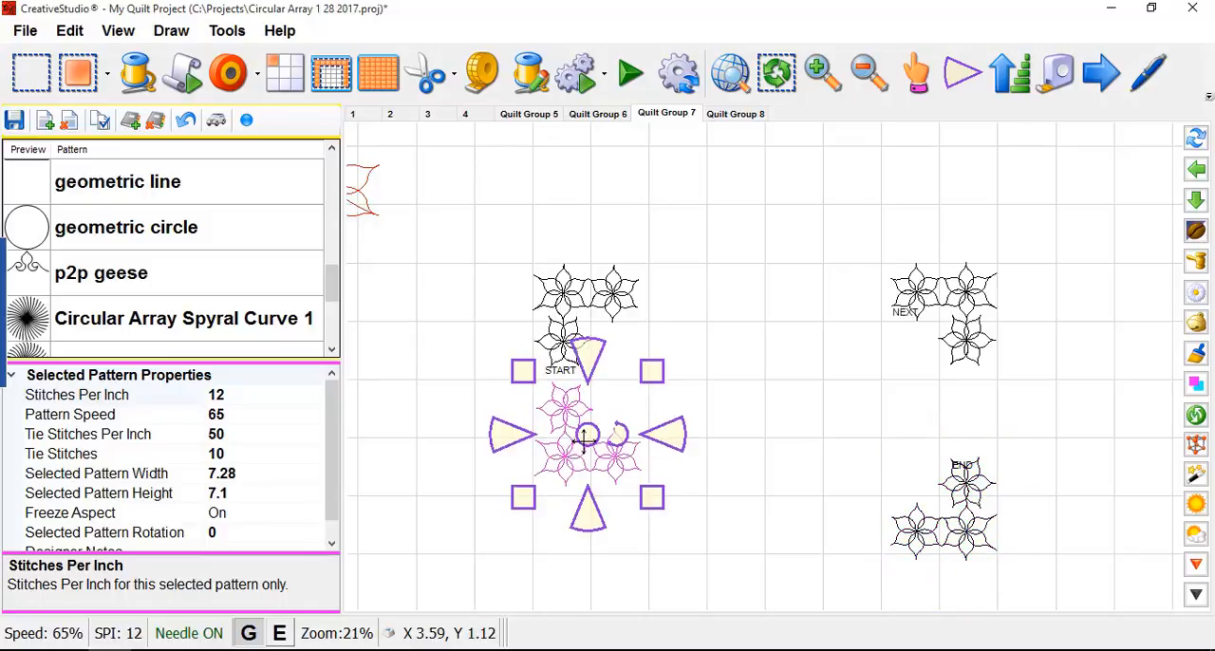
drag(586, 433, 585, 513)
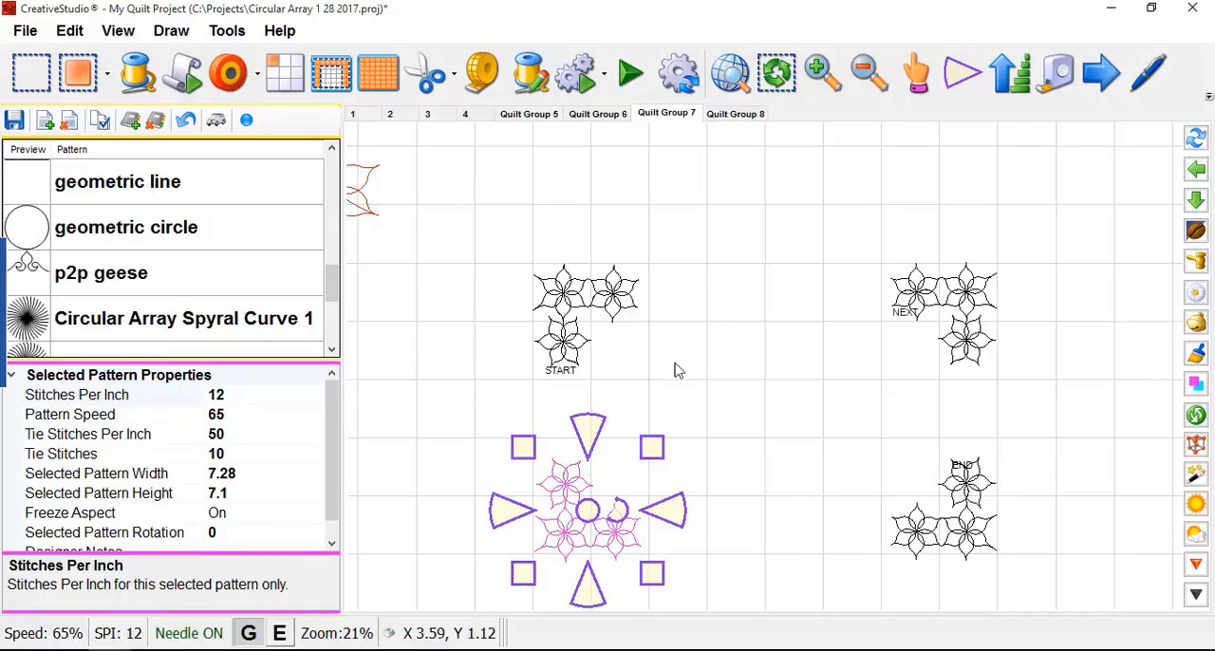
- In Quilt Group 8, move the petal curve one grid square to the right so its ends sit on the vertical grid line
click(731, 118)
scroll(824, 224, down, 3)
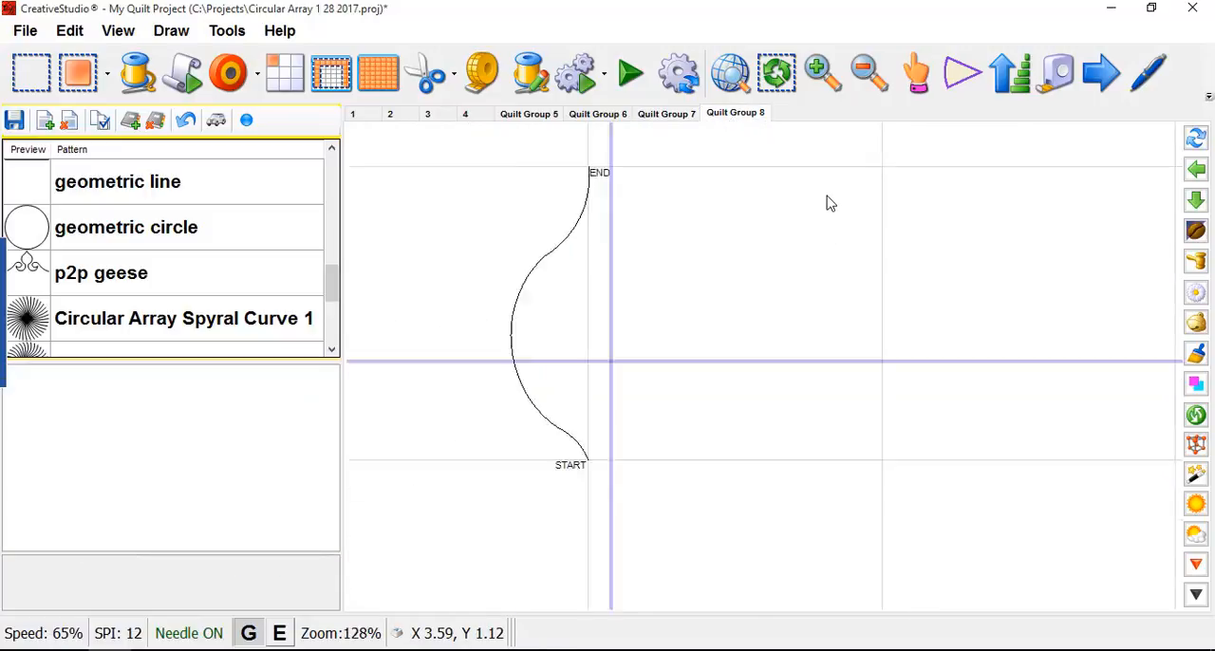
click(621, 237)
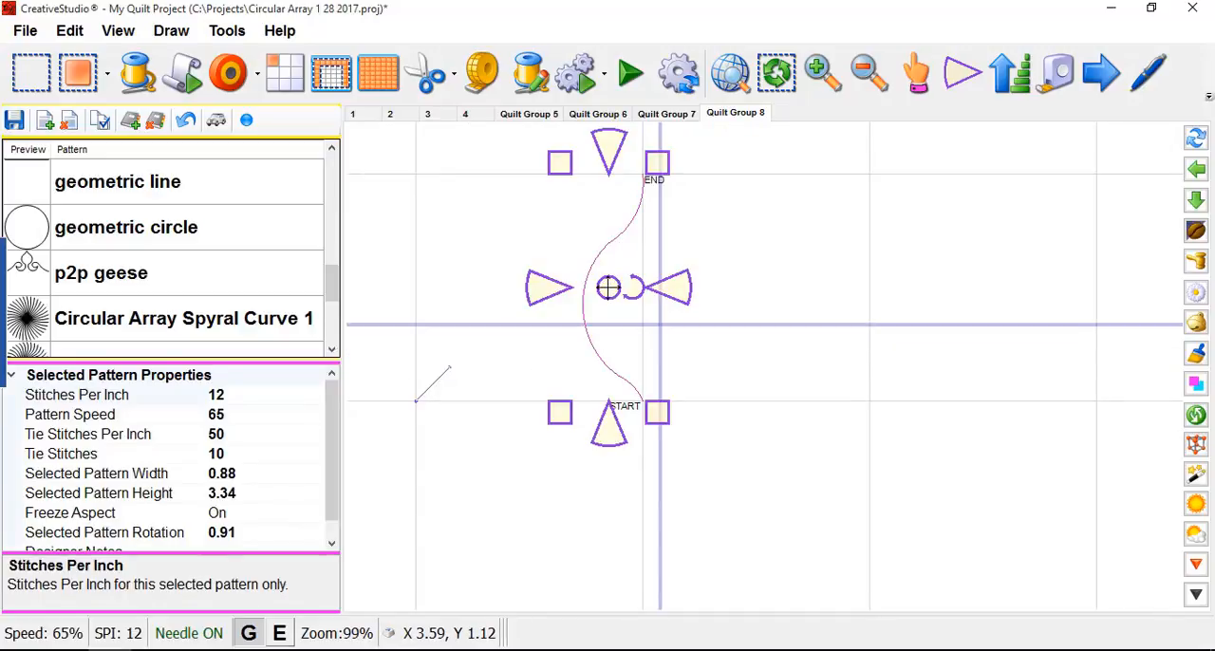
drag(610, 284, 833, 287)
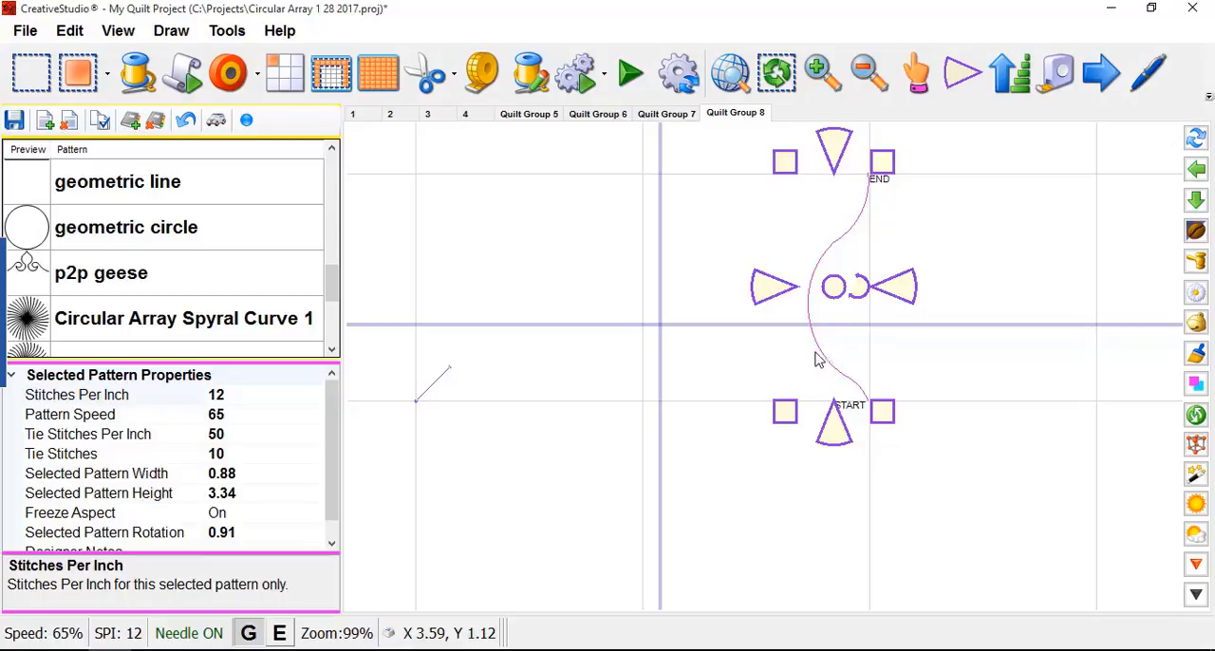
- Switch the curve to endpoint anchors and adjust its start and end points onto the grid intersections
click(961, 73)
drag(869, 408, 871, 408)
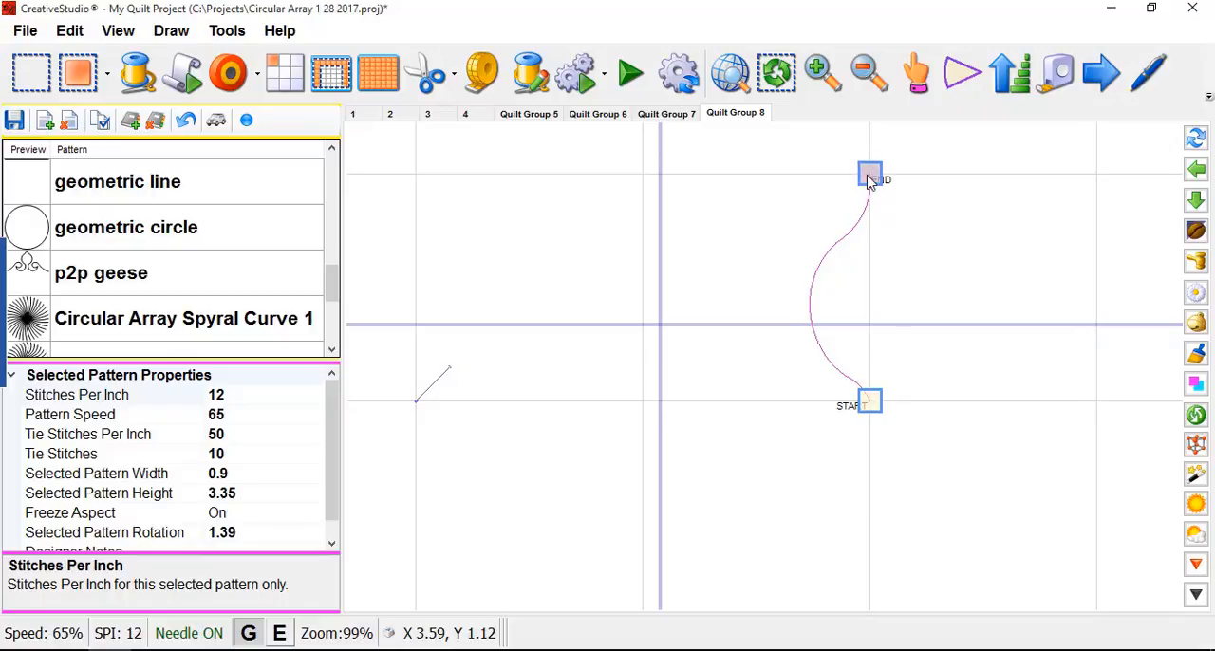
drag(870, 175, 872, 174)
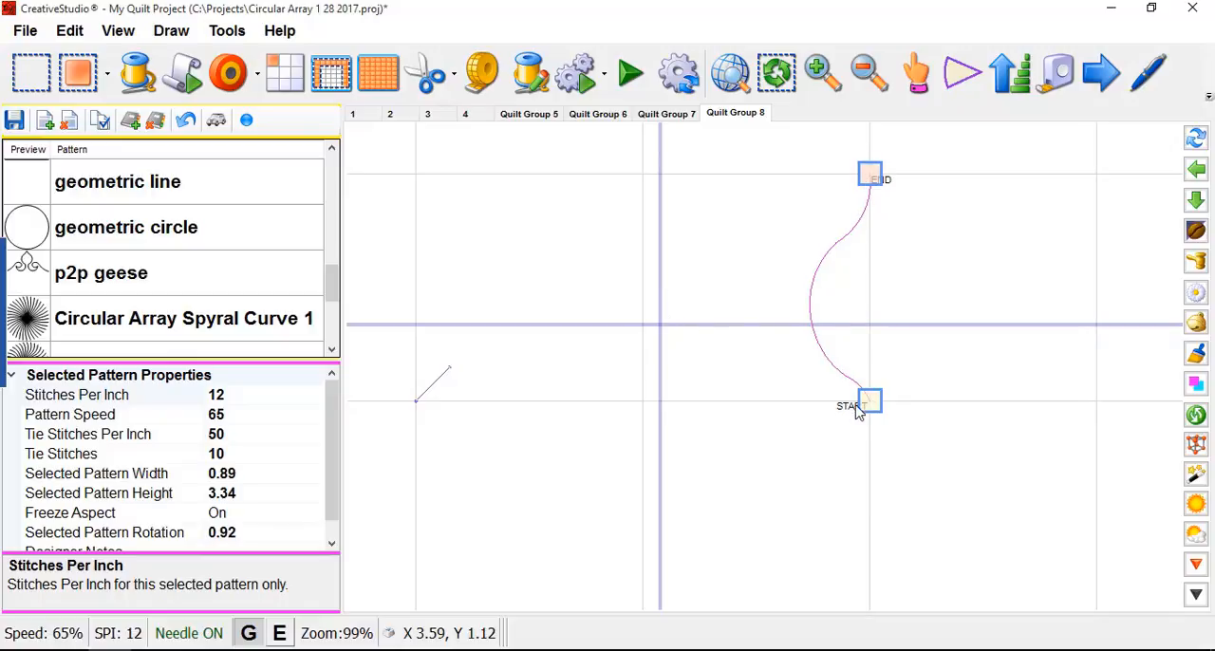
- Mirror the petal curve across the vertical grid line from its start point to its end point, and deselect the resulting petal
right_click(837, 365)
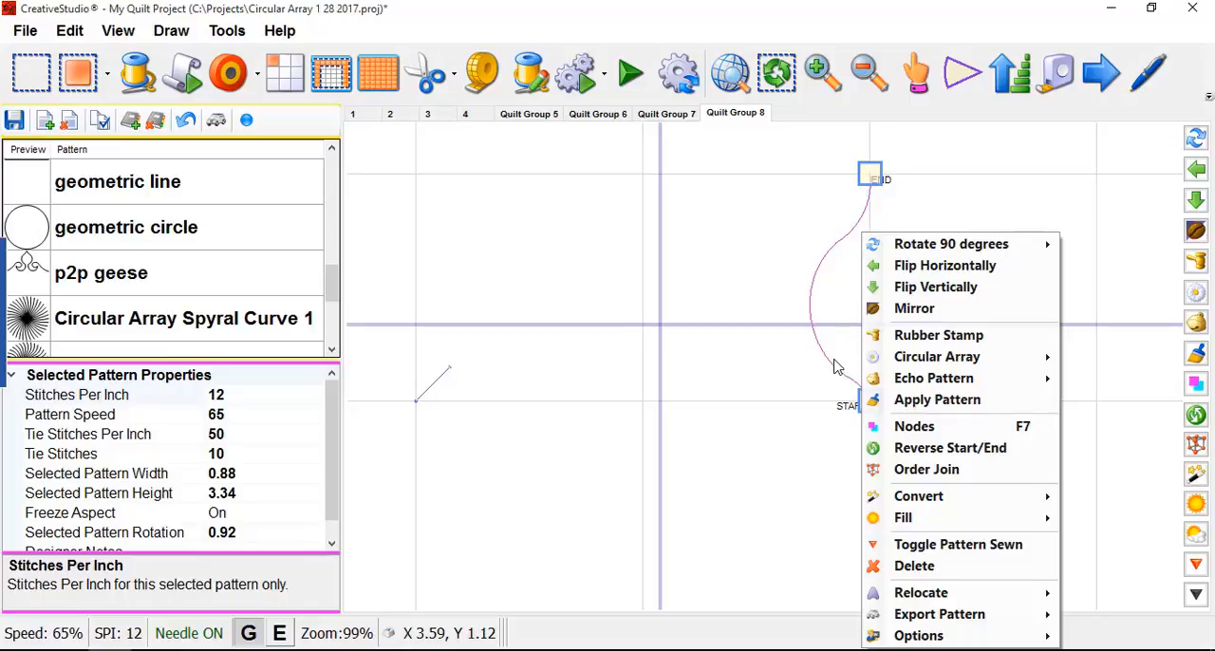
click(913, 309)
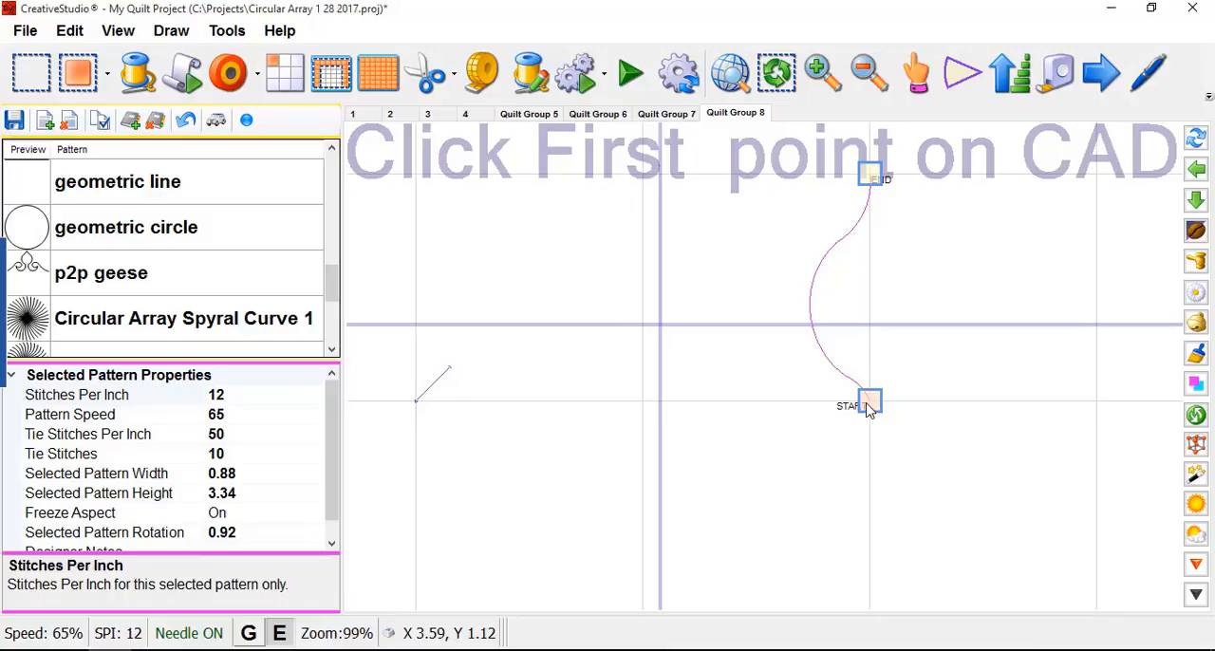
click(870, 404)
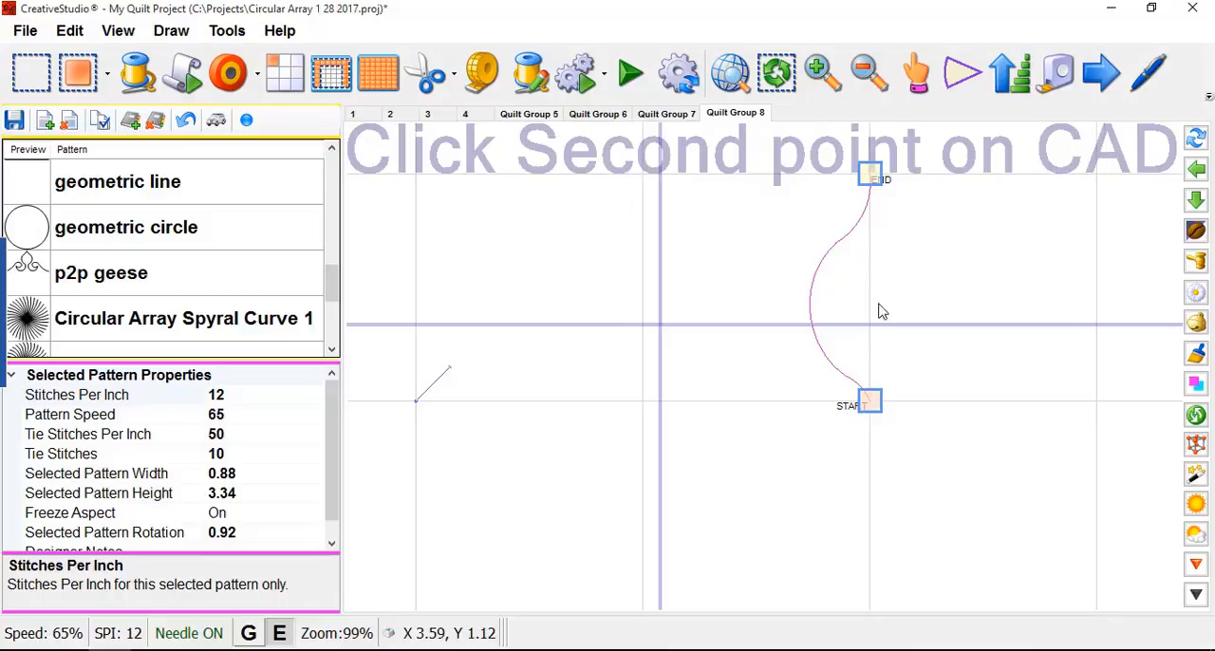
click(871, 180)
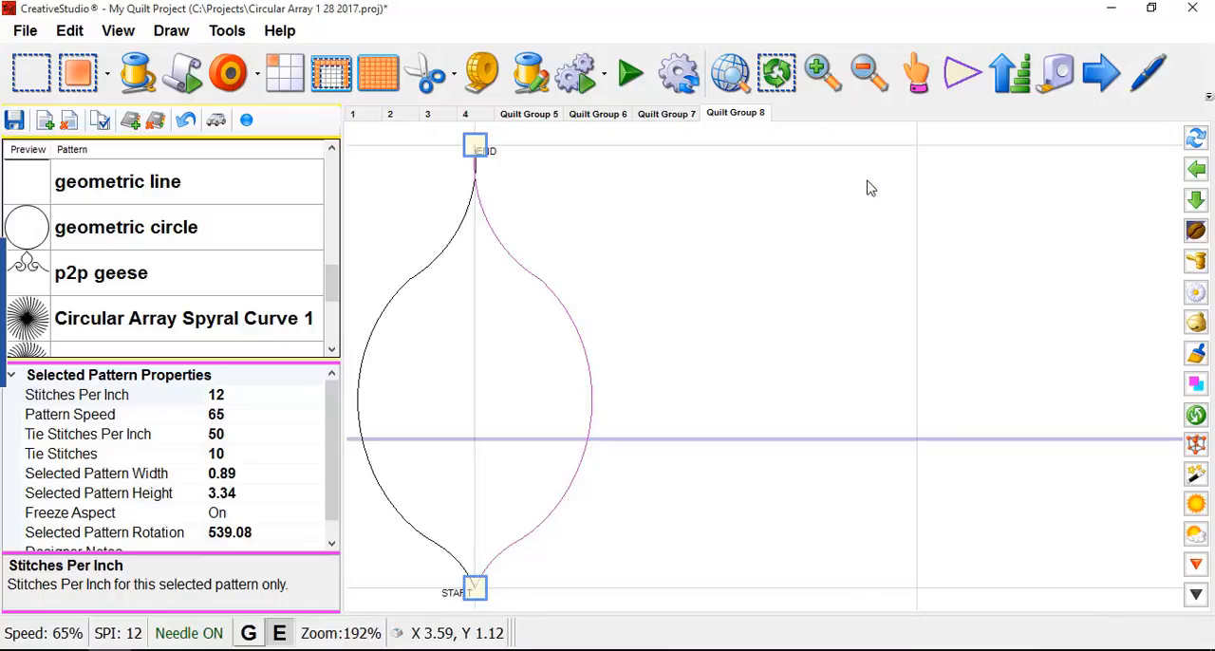
scroll(906, 247, down, 2)
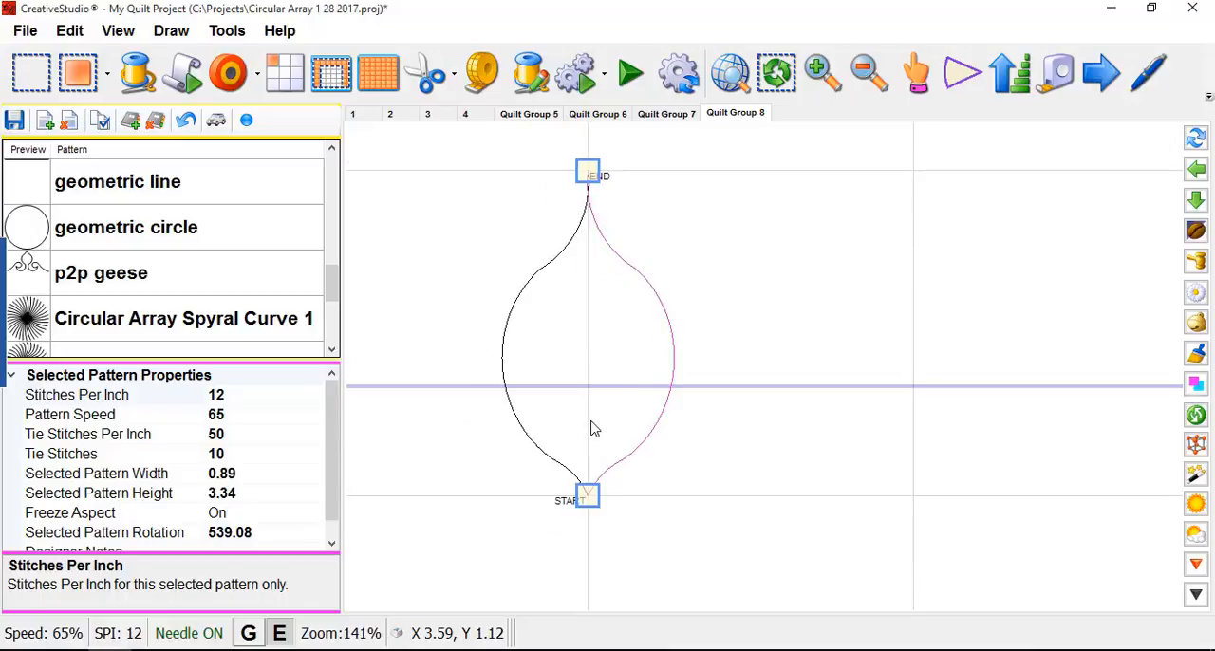
scroll(705, 363, down, 2)
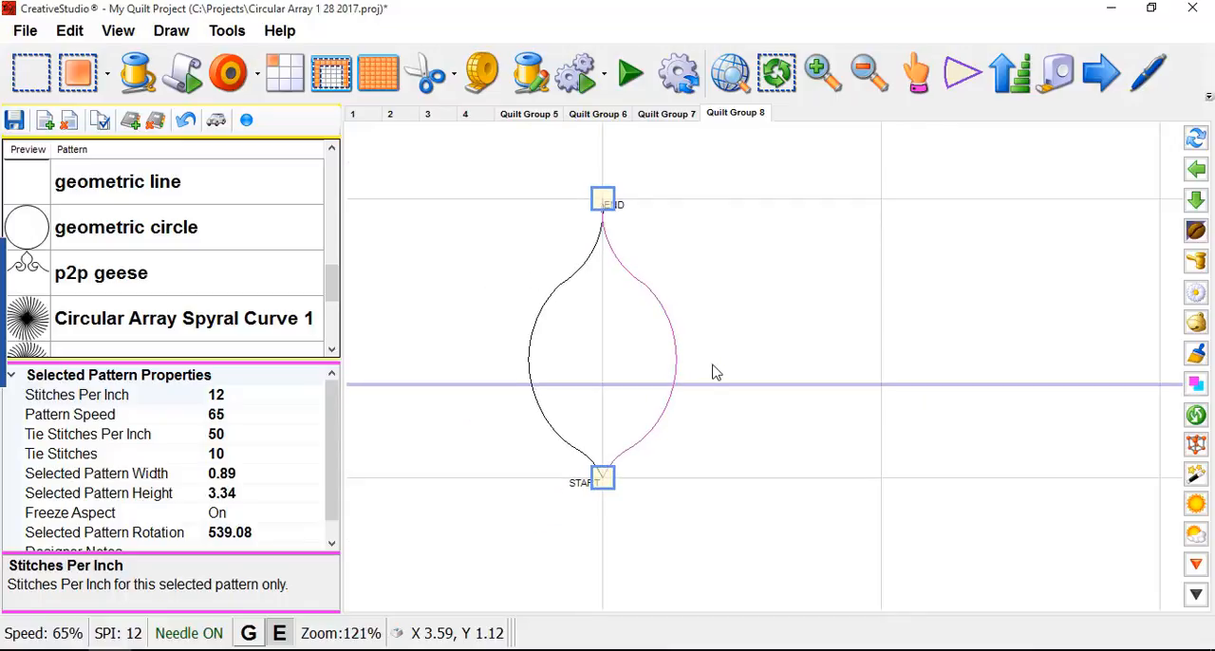
scroll(707, 347, down, 1)
scroll(697, 322, down, 3)
click(736, 317)
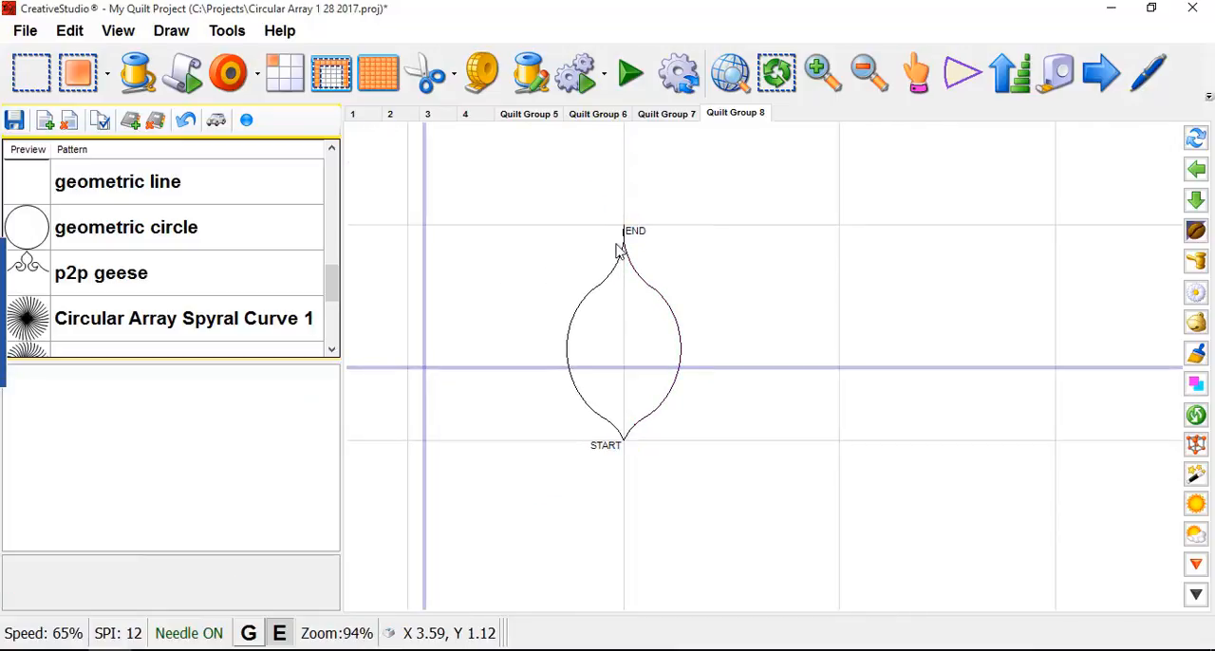
- Select both halves of the petal and set the Circular Array options to 5 copies at -60 degrees
drag(550, 194, 696, 465)
scroll(624, 473, up, 2)
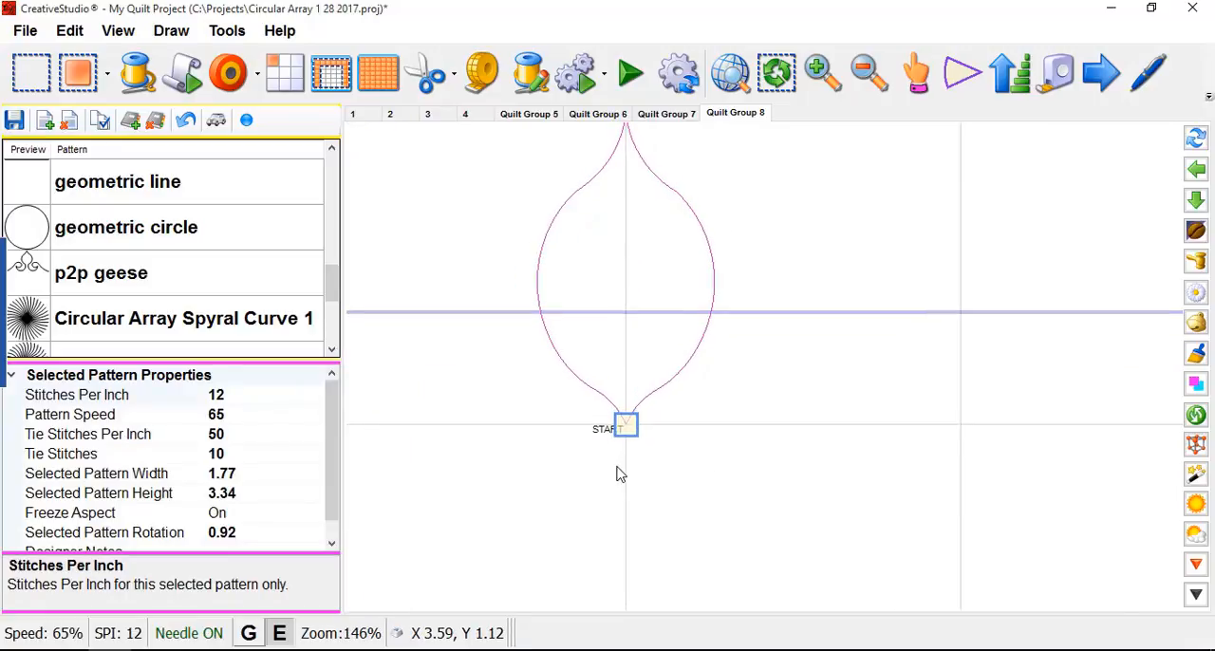
scroll(607, 494, down, 2)
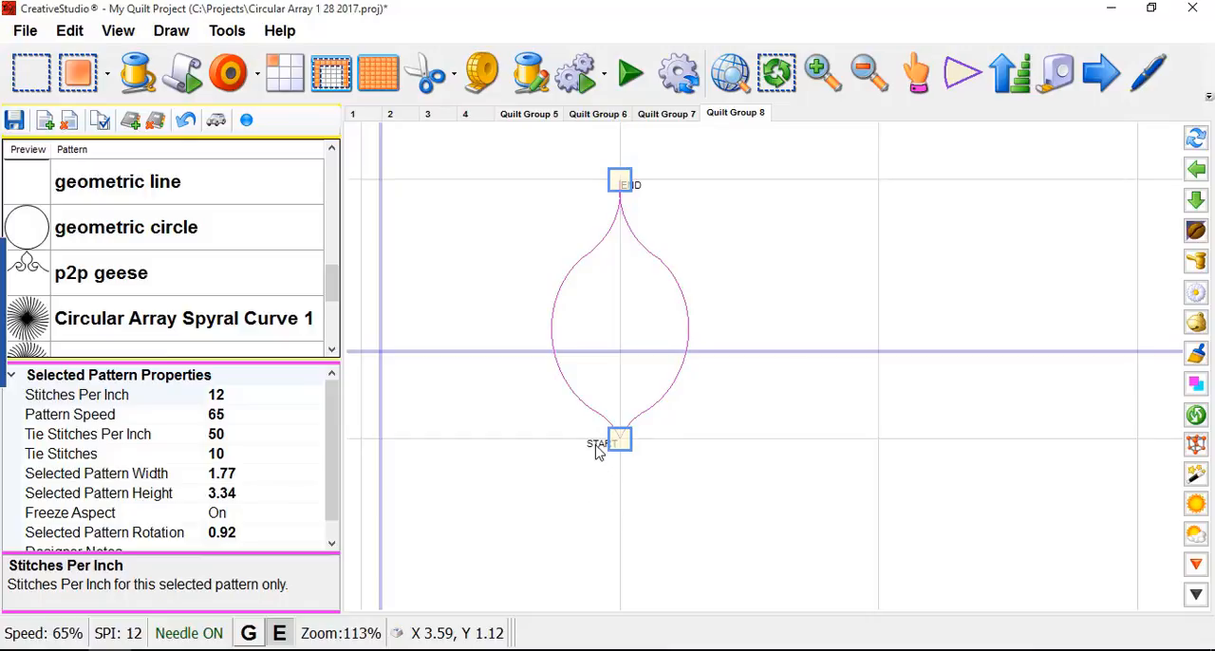
right_click(614, 351)
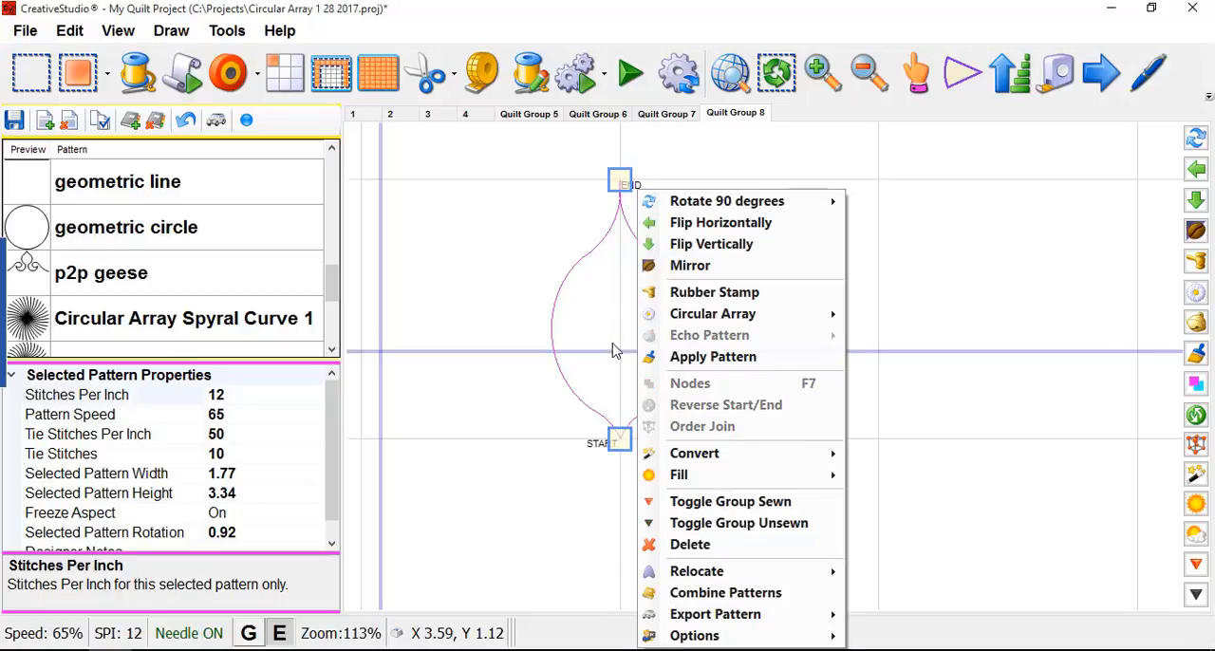
mouse_move(681, 322)
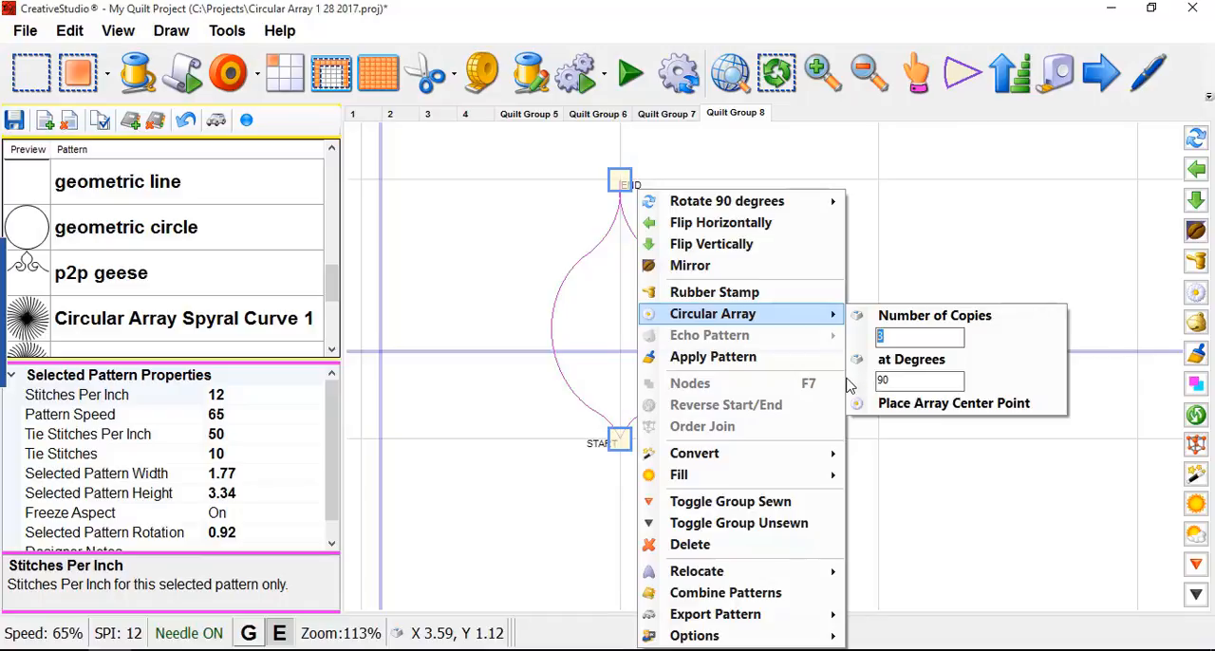
click(902, 319)
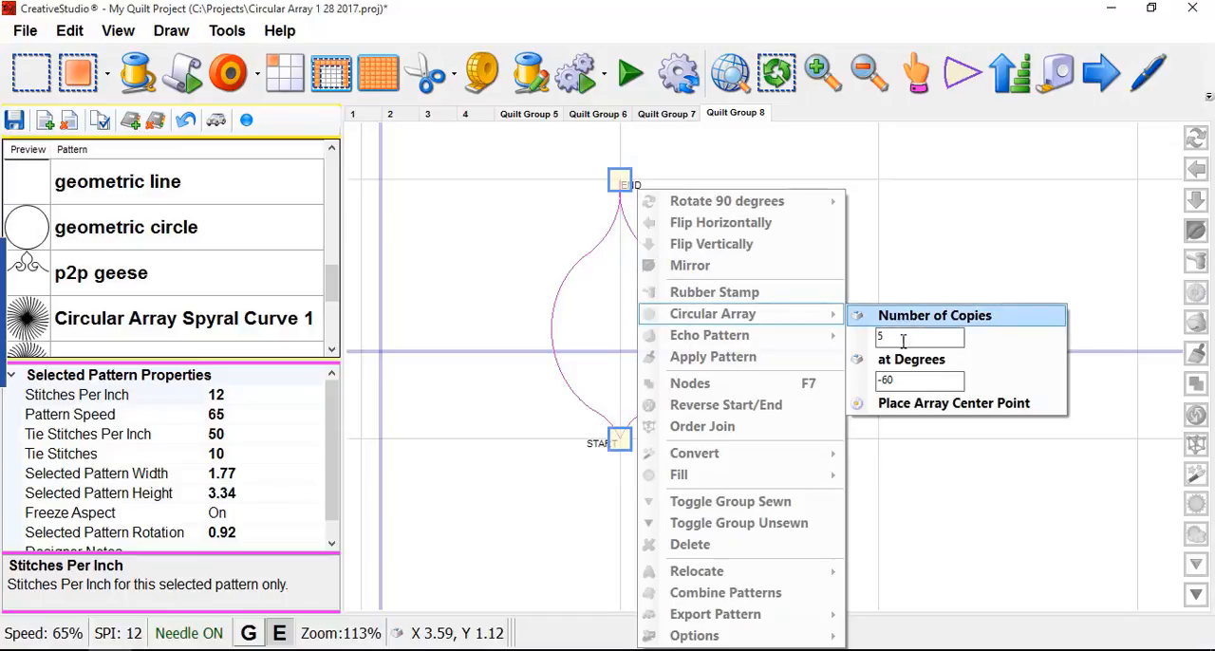
- Place the circular array's center point on the petal's start point to form the flower
click(909, 404)
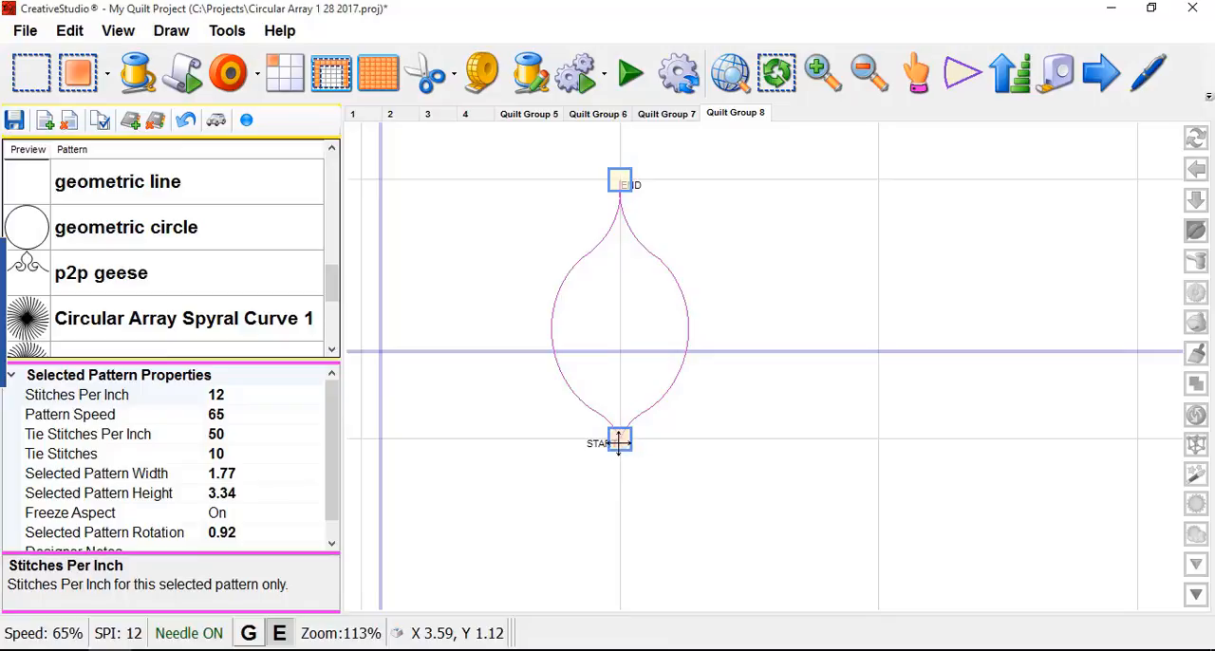
click(618, 441)
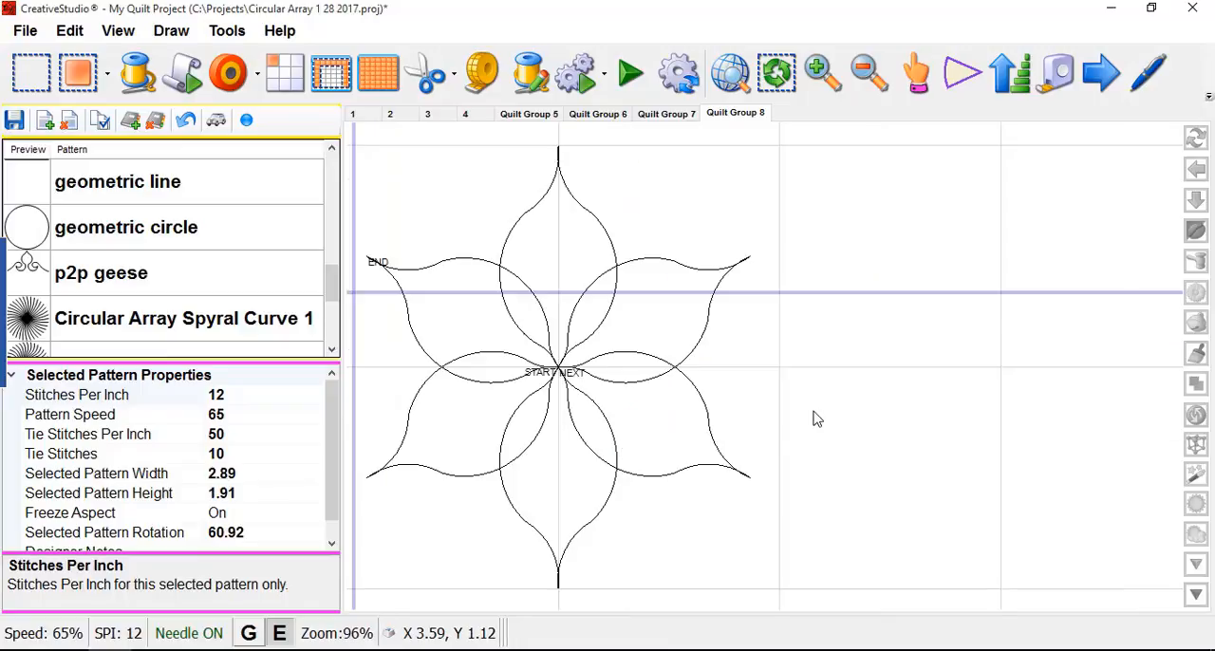
scroll(829, 399, down, 2)
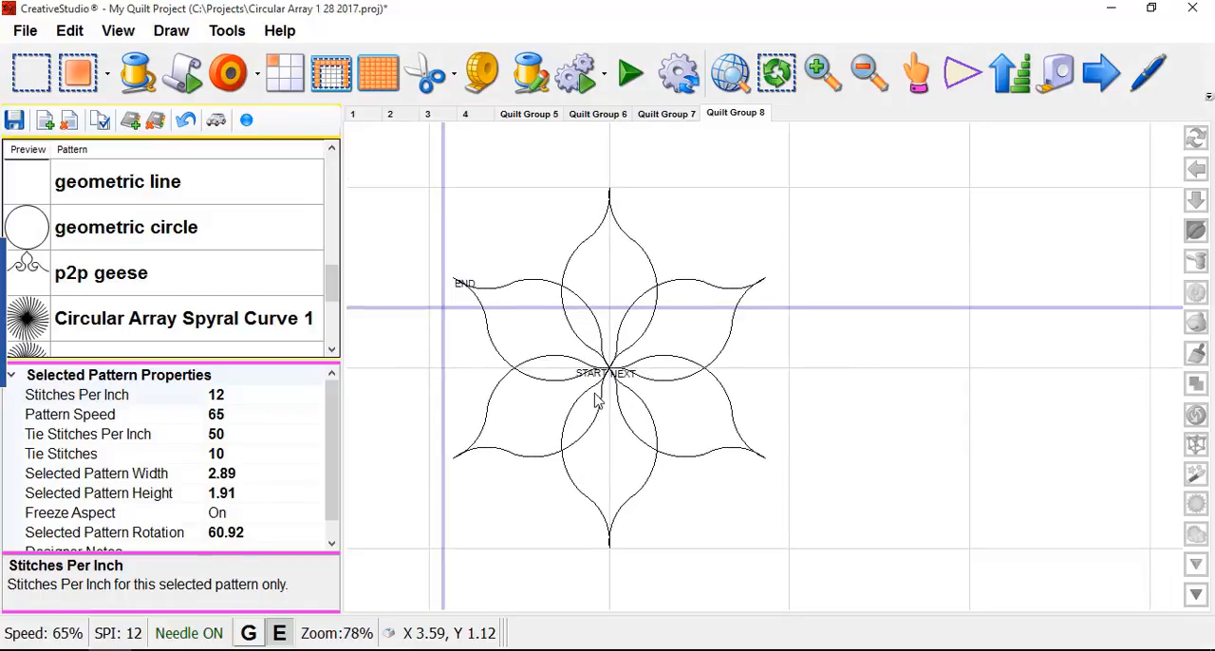
scroll(592, 384, up, 1)
scroll(736, 369, down, 1)
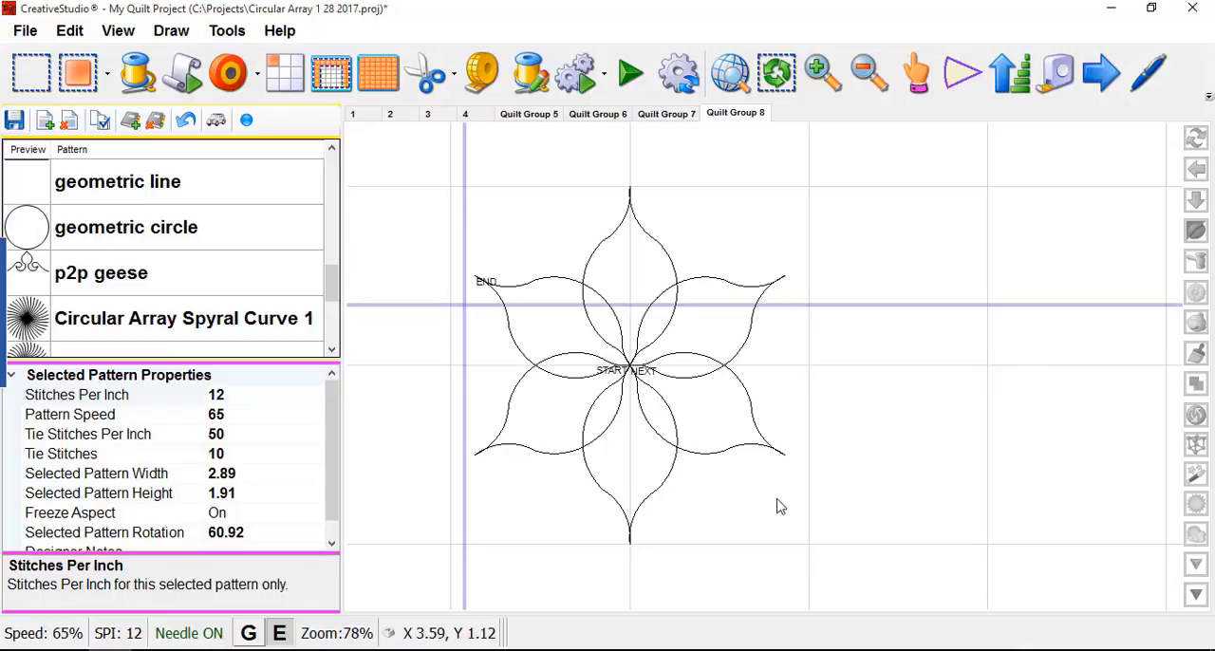
- Run a Virtual Stitchout of the six-petal flower to examine its stitching order
click(249, 129)
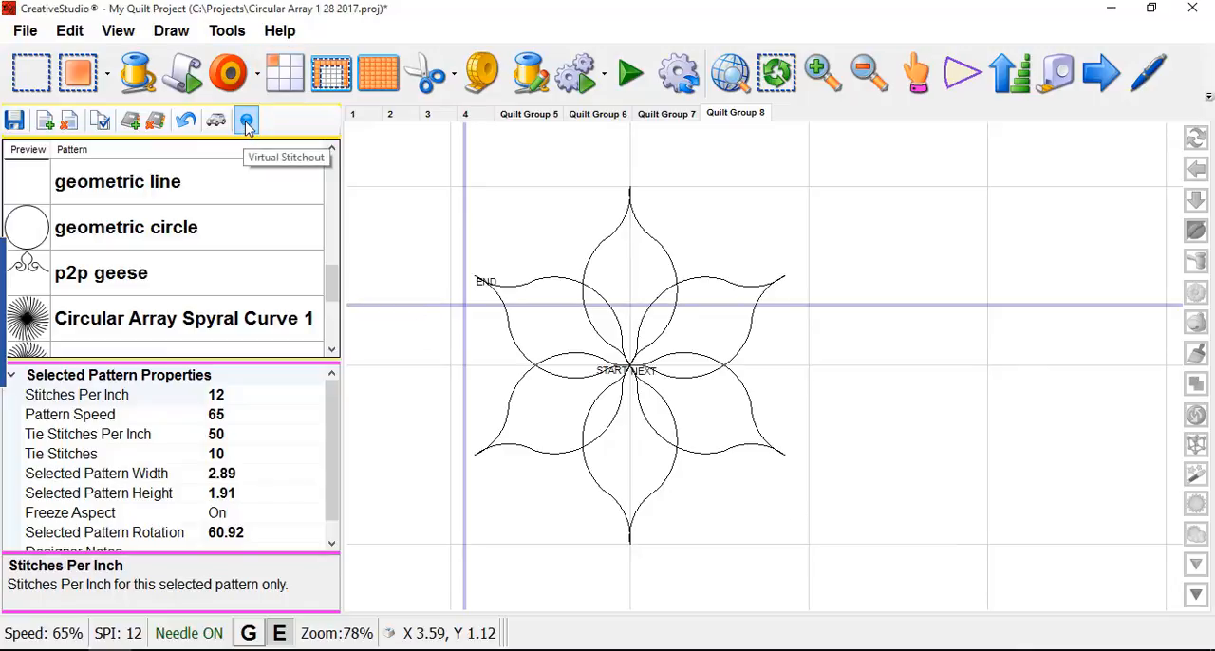
click(617, 359)
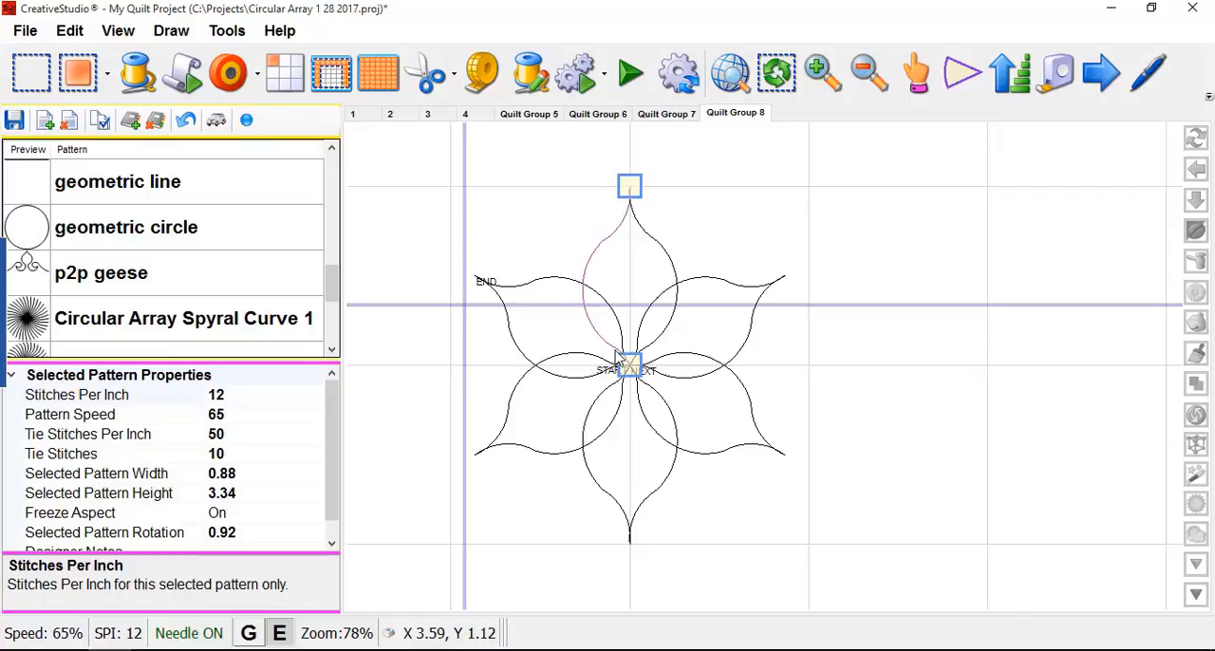
right_click(615, 360)
click(942, 326)
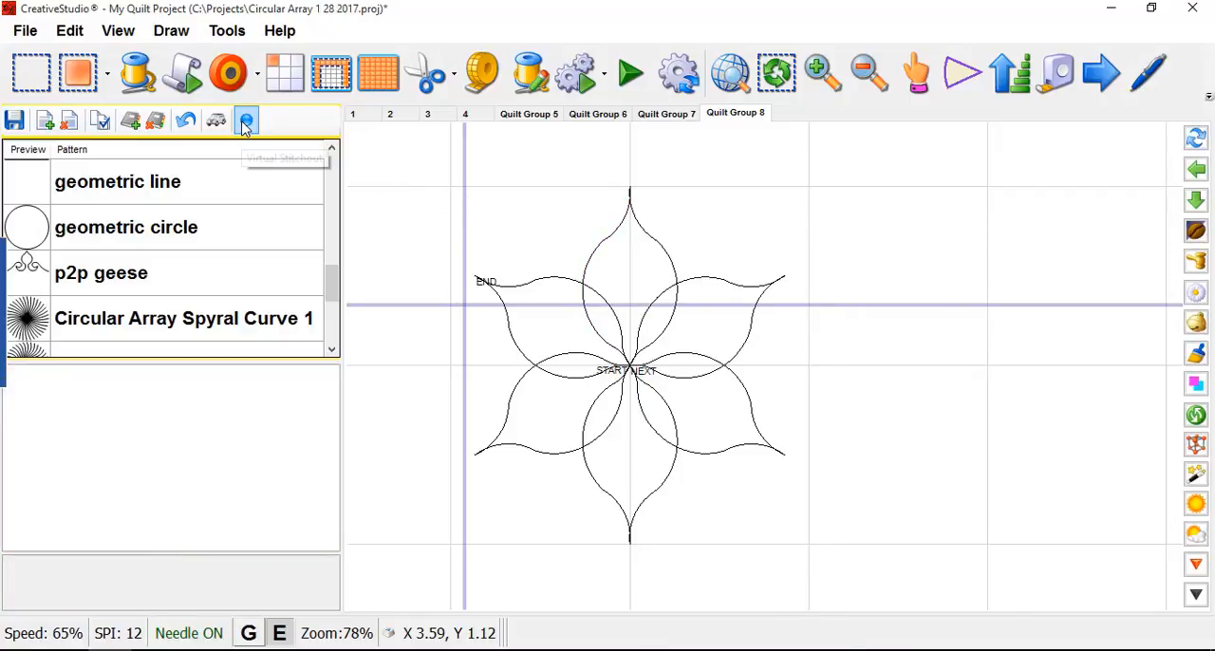
click(247, 121)
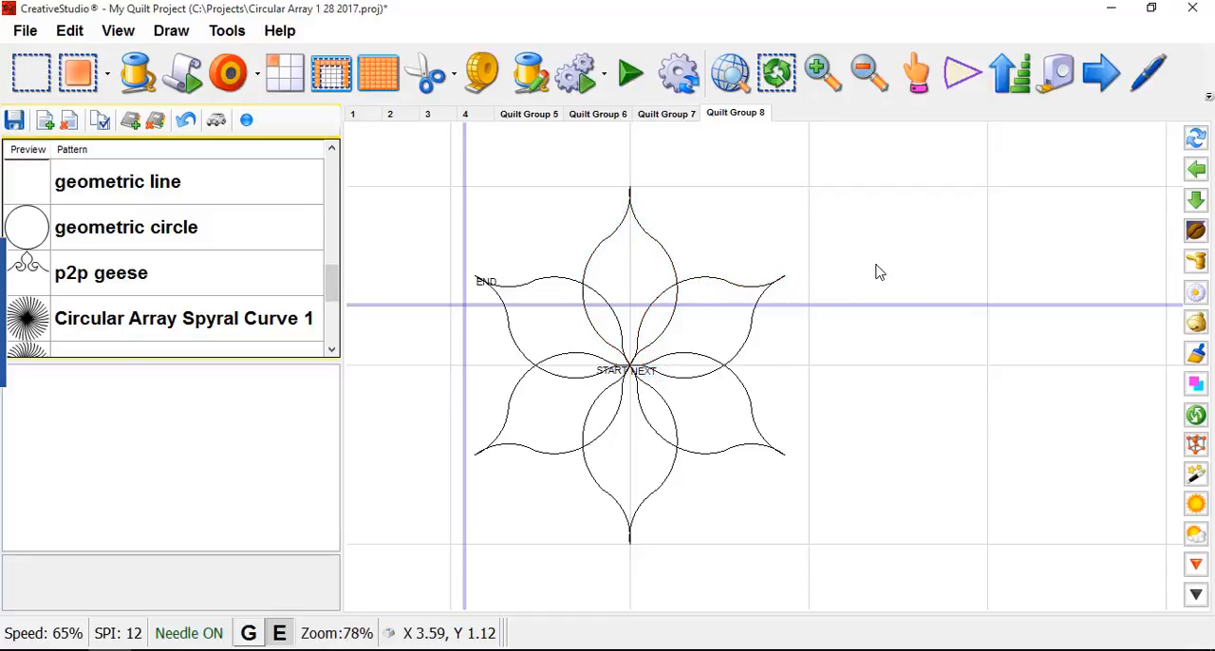
- Undo the circular array to return to the single petal
scroll(876, 267, down, 2)
scroll(792, 255, down, 1)
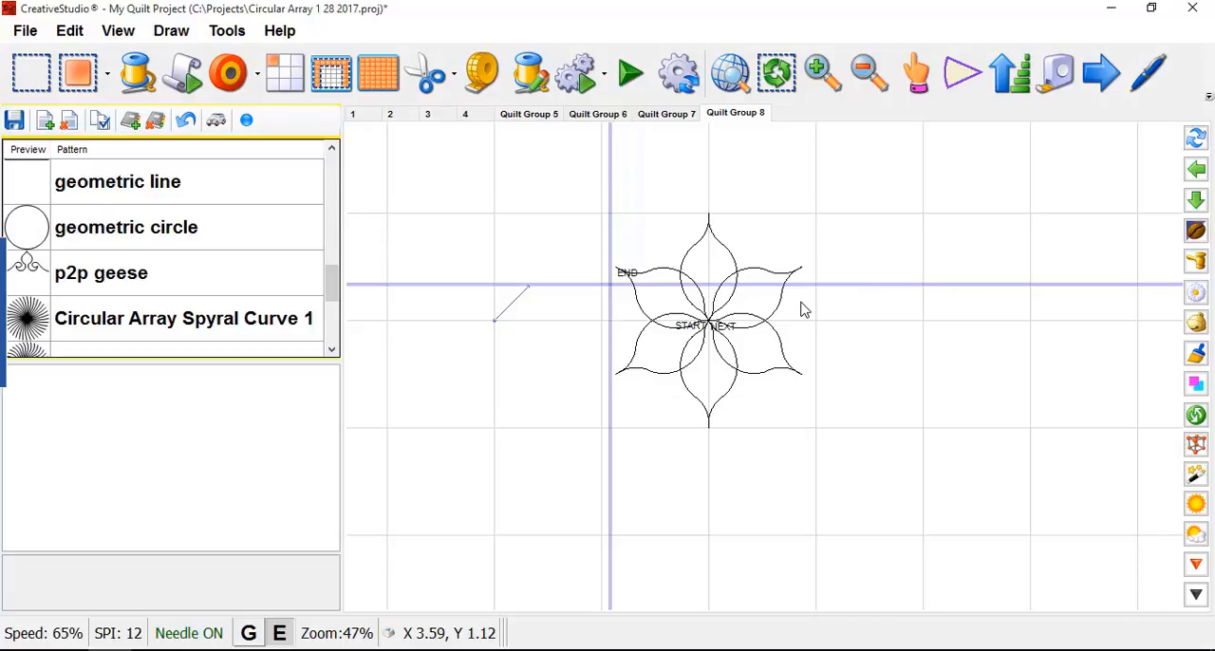
key(ctrl+z)
scroll(841, 274, down, 2)
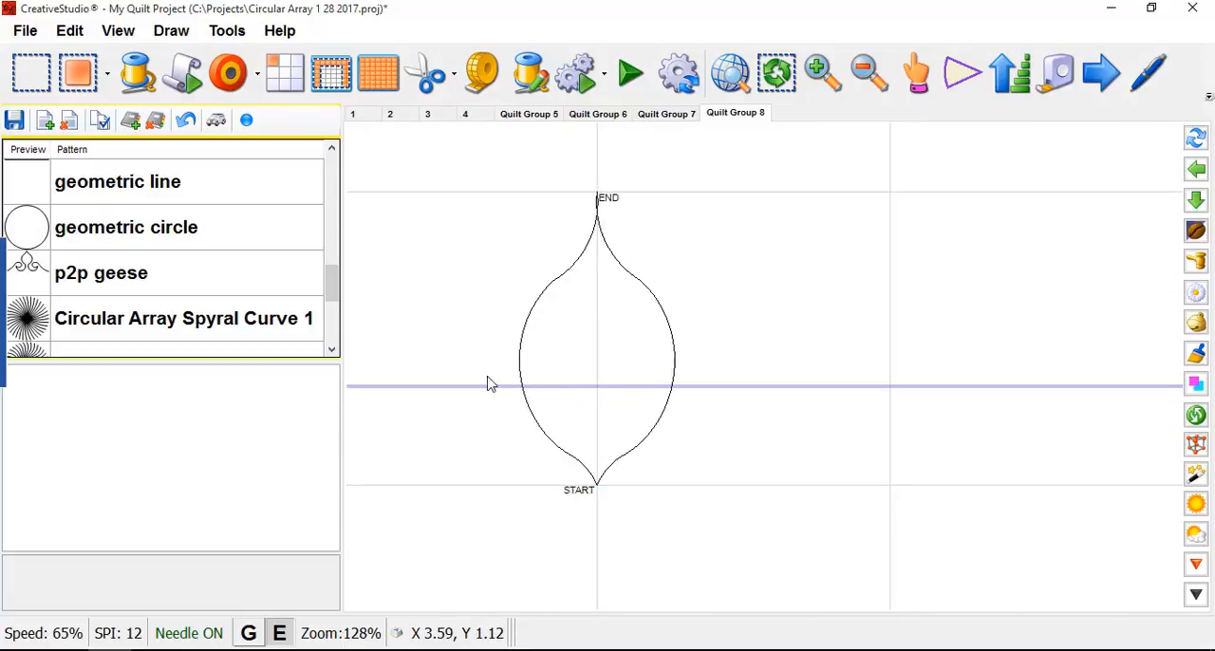
- Reverse the start and end of the petal's right half, deselect it, and preview the petal with Virtual Stitchout
click(672, 351)
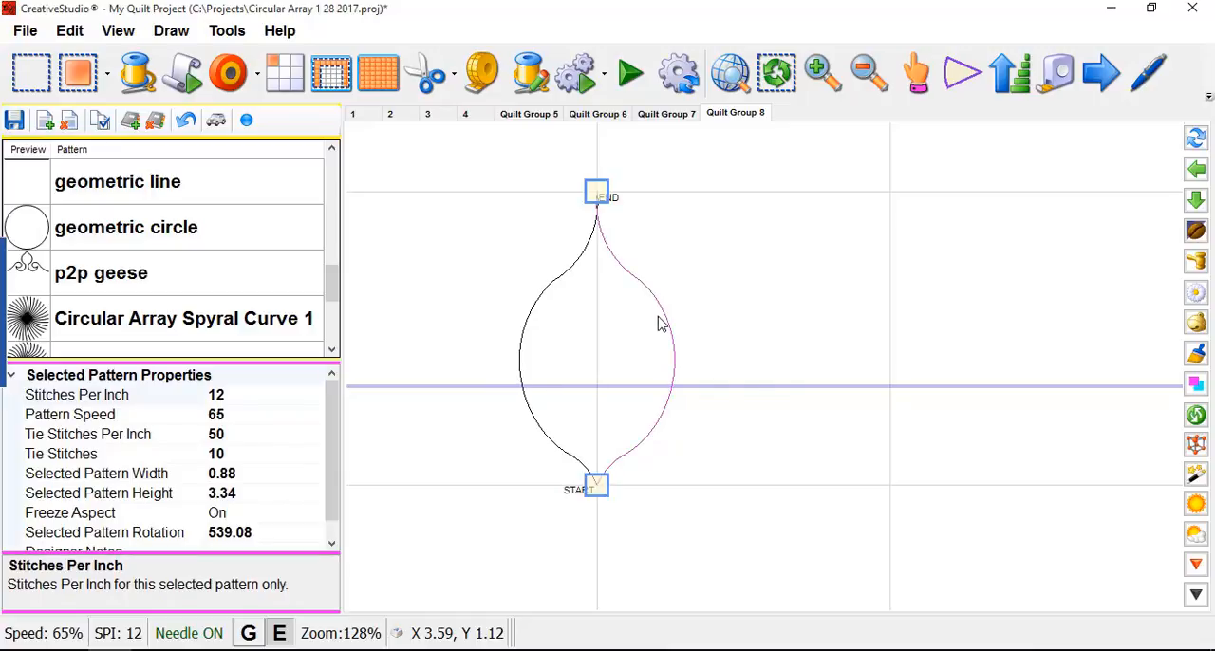
right_click(662, 323)
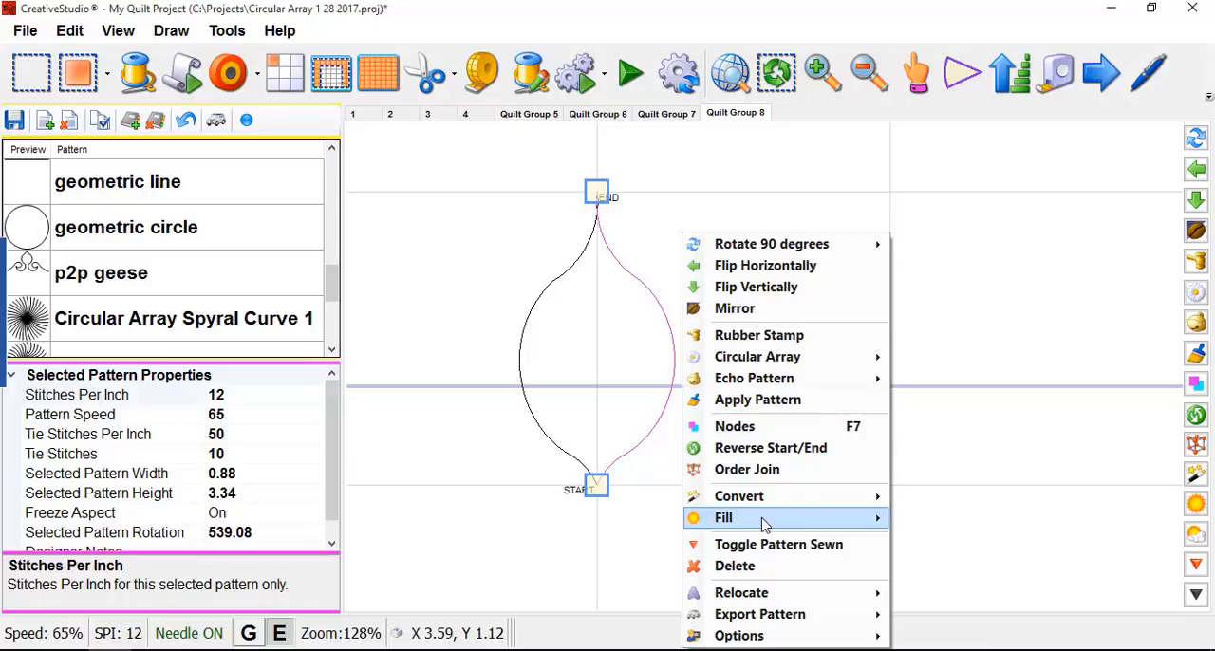
click(765, 448)
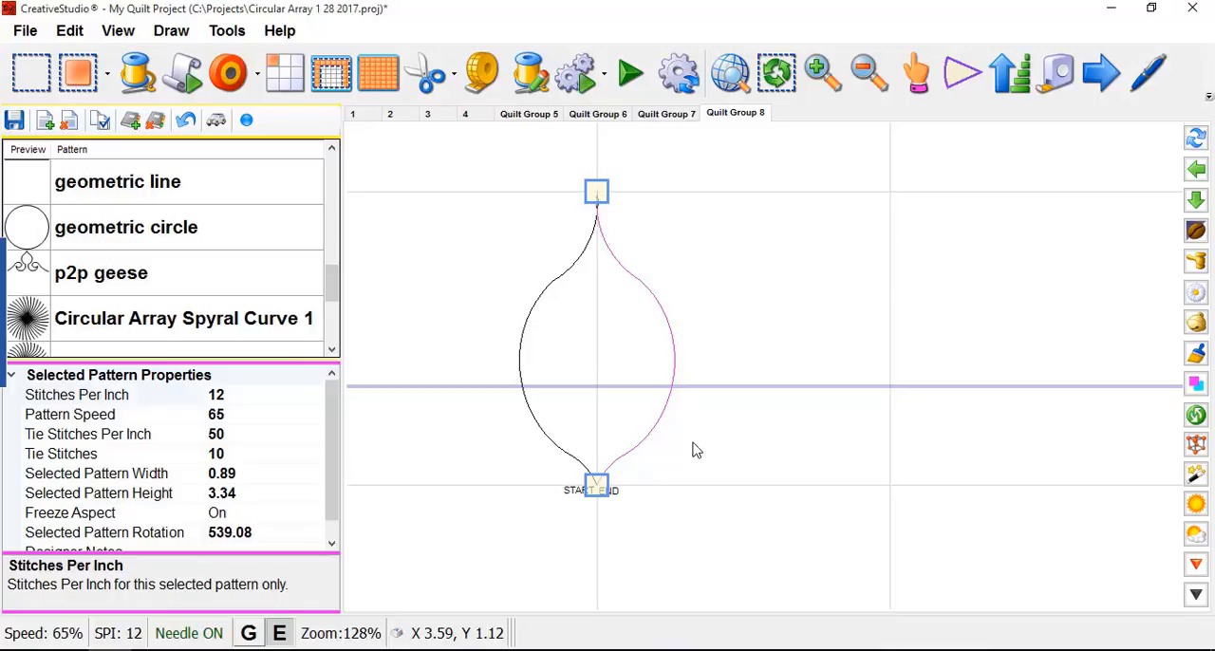
click(762, 452)
scroll(608, 235, up, 3)
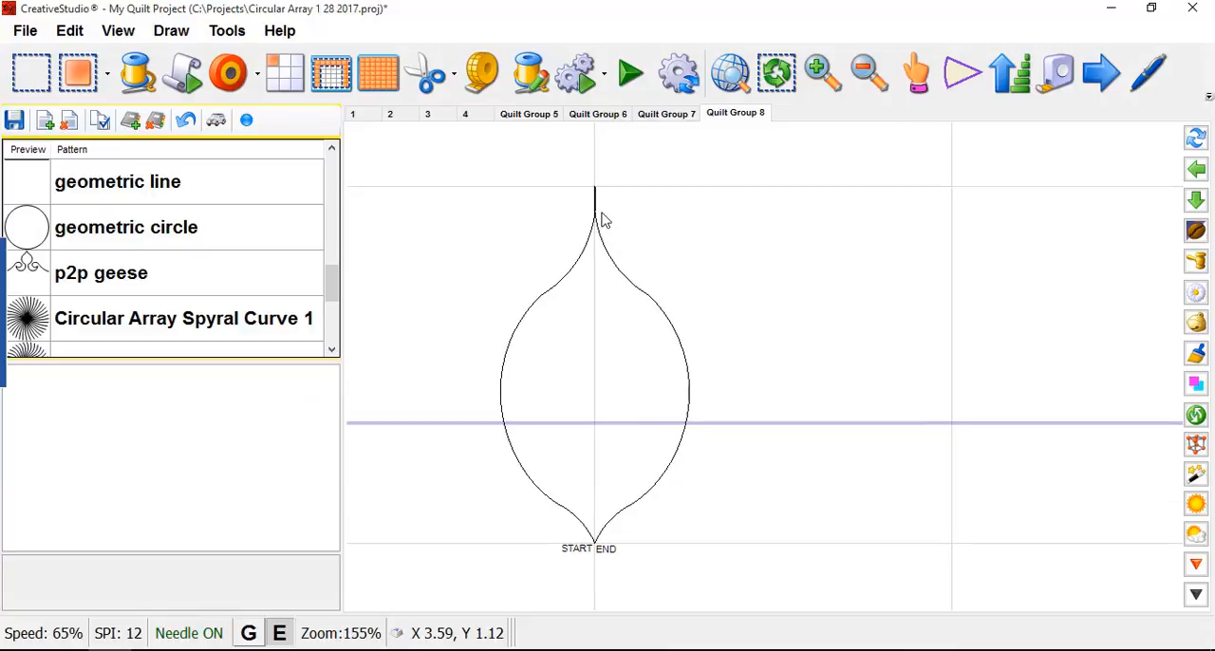
scroll(599, 206, down, 3)
scroll(600, 190, down, 1)
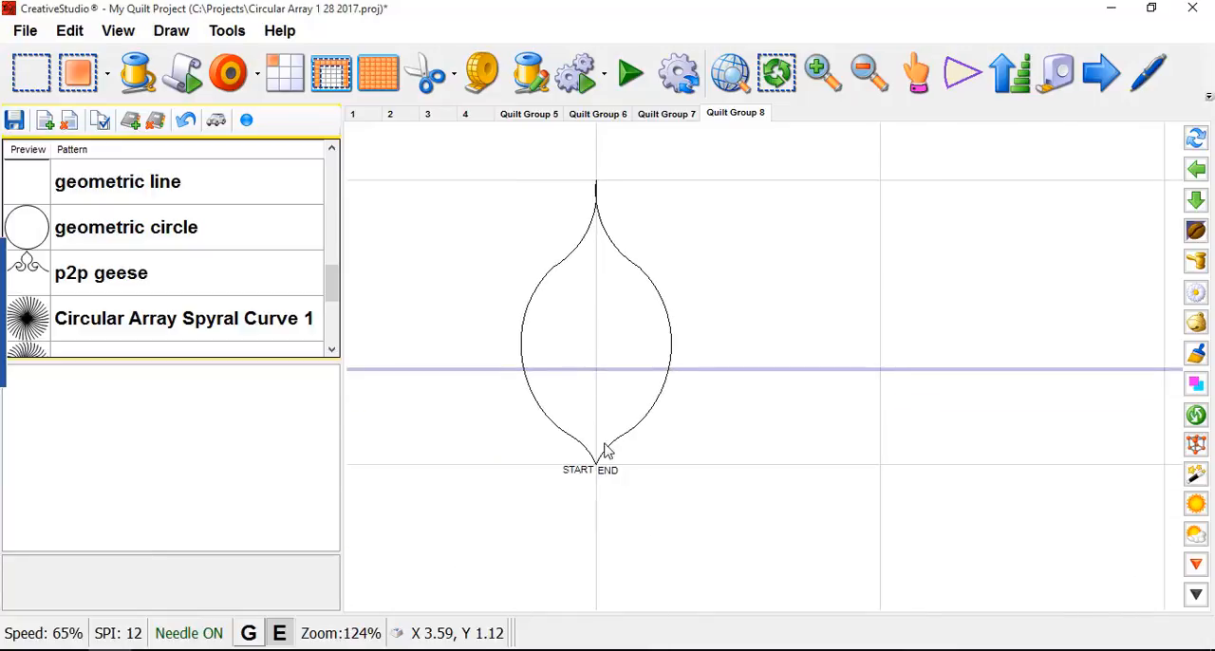
click(246, 119)
scroll(795, 336, down, 1)
- Circular-array the whole petal around its base point with 5 copies at -60 degrees, and preview the flower with Virtual Stitchout
drag(563, 191, 732, 475)
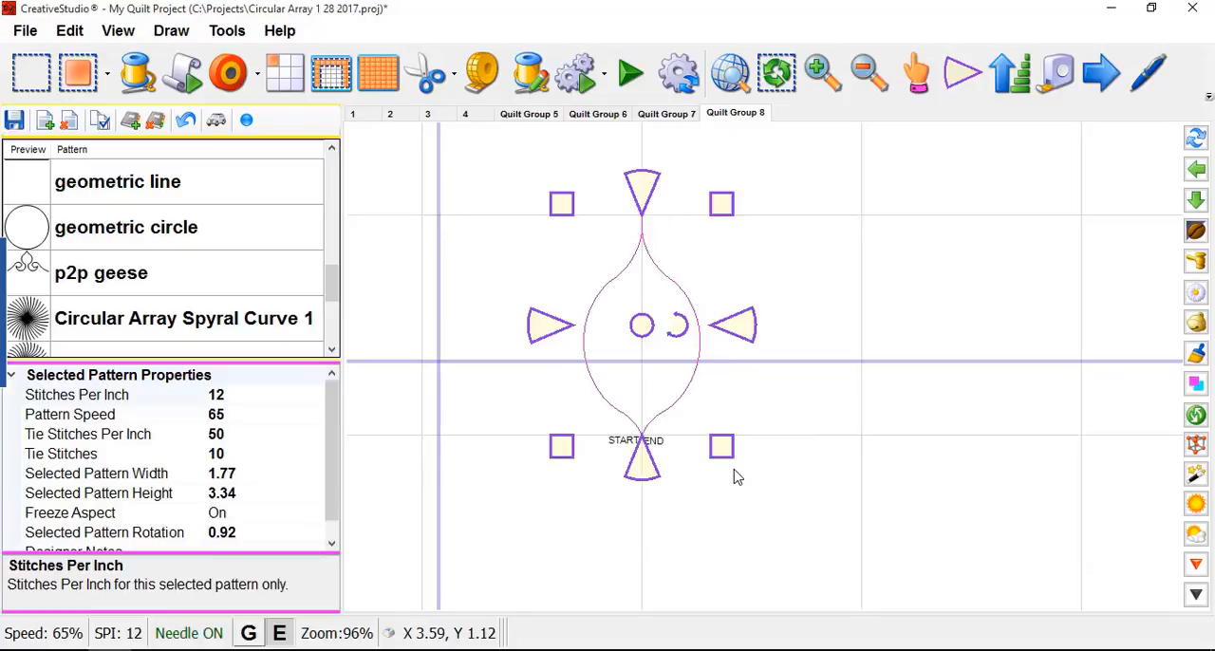
right_click(640, 348)
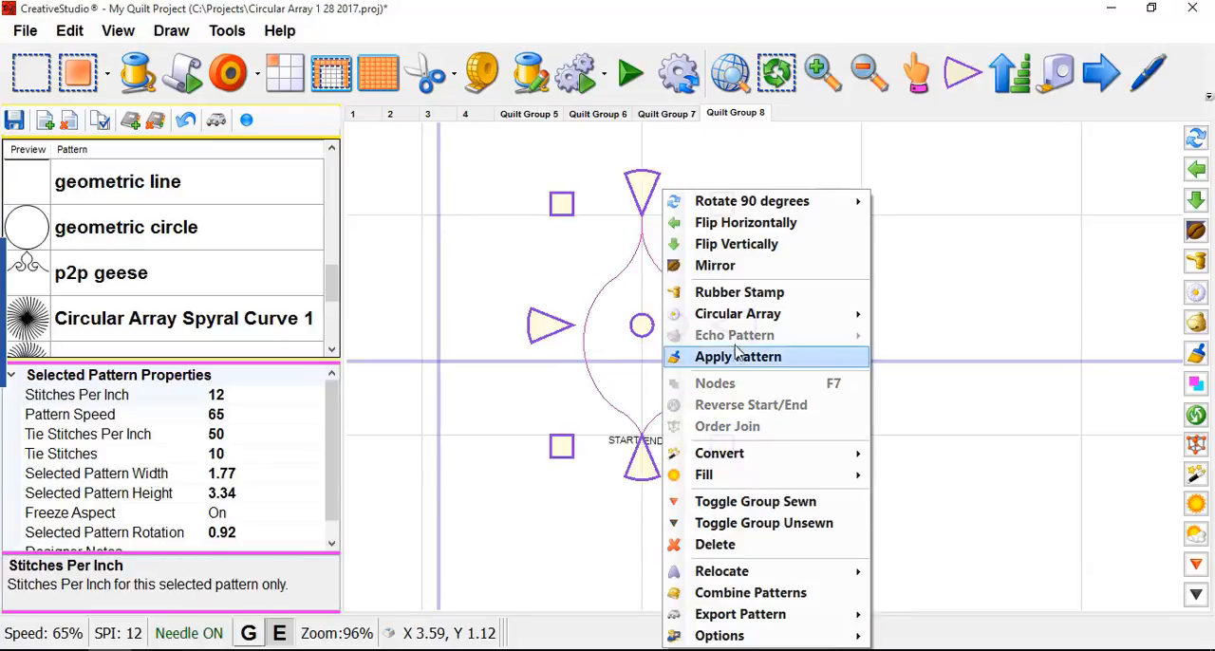
mouse_move(733, 324)
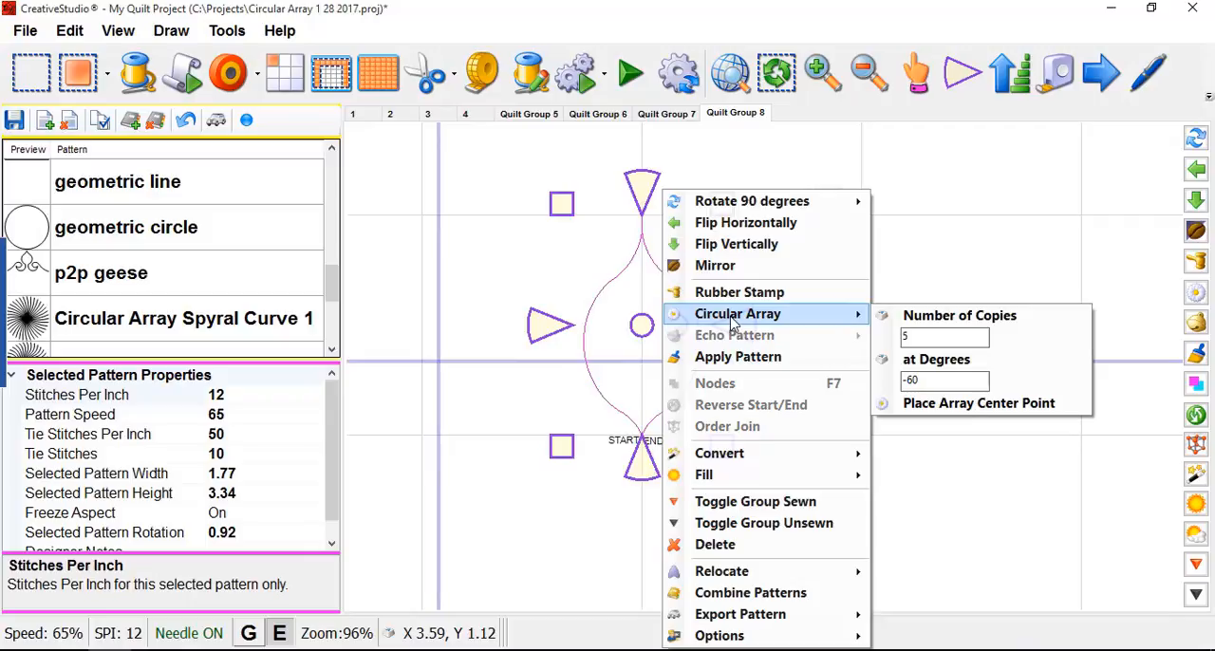
click(943, 403)
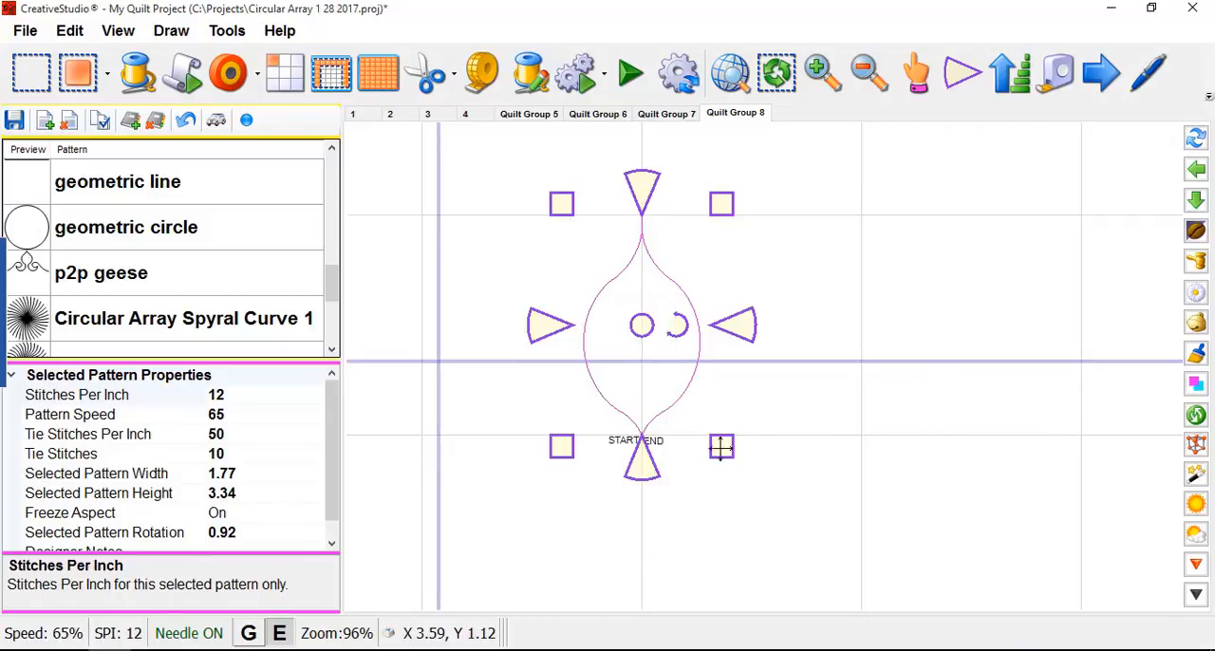
click(641, 434)
scroll(914, 367, down, 2)
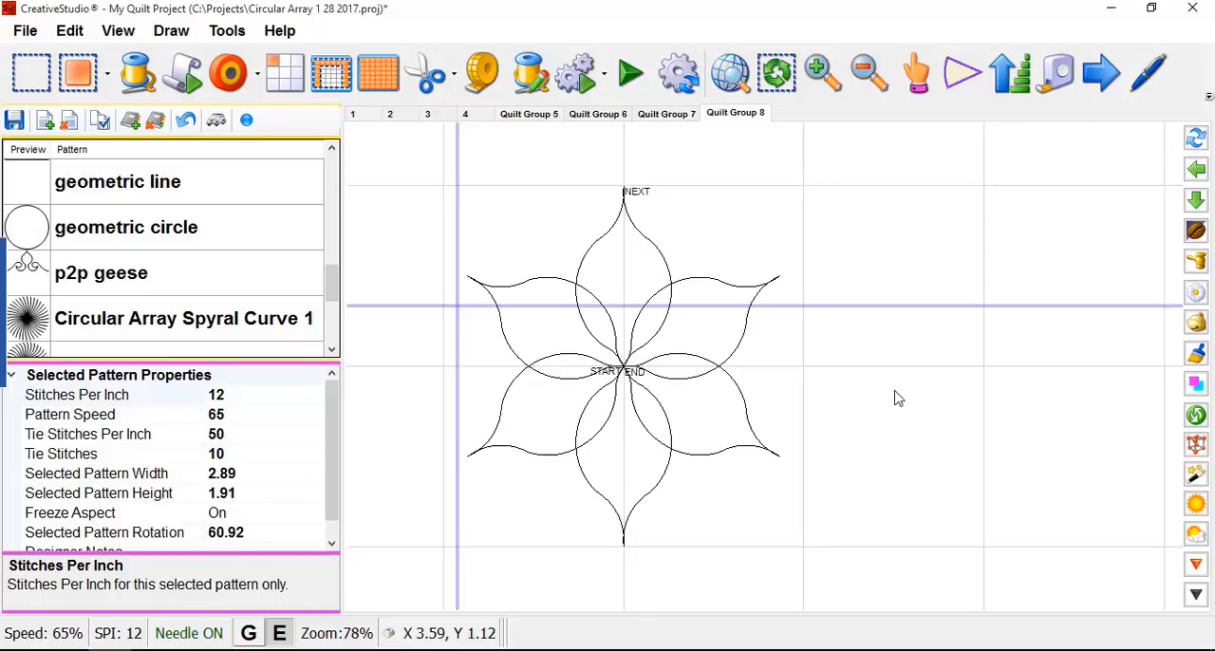
click(246, 119)
- Select the whole six-petal flower and export it as a CSQ pattern named Flower Block 1 in the Patterns by Glen folder
scroll(959, 261, down, 3)
drag(597, 170, 936, 479)
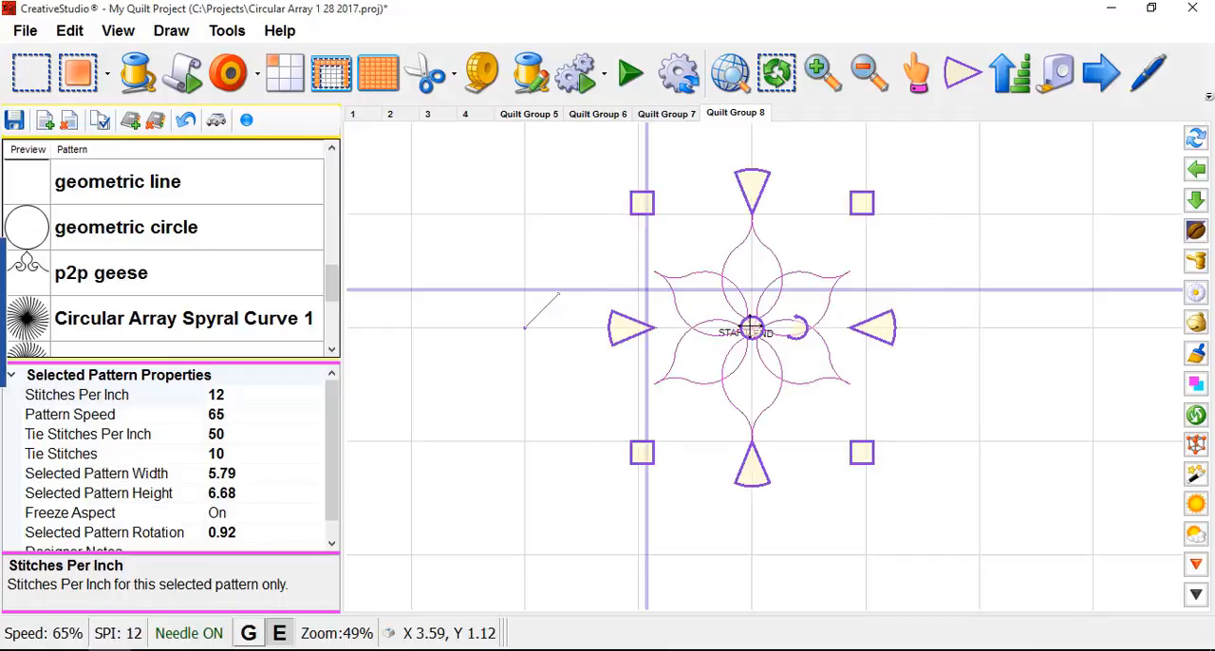
right_click(751, 330)
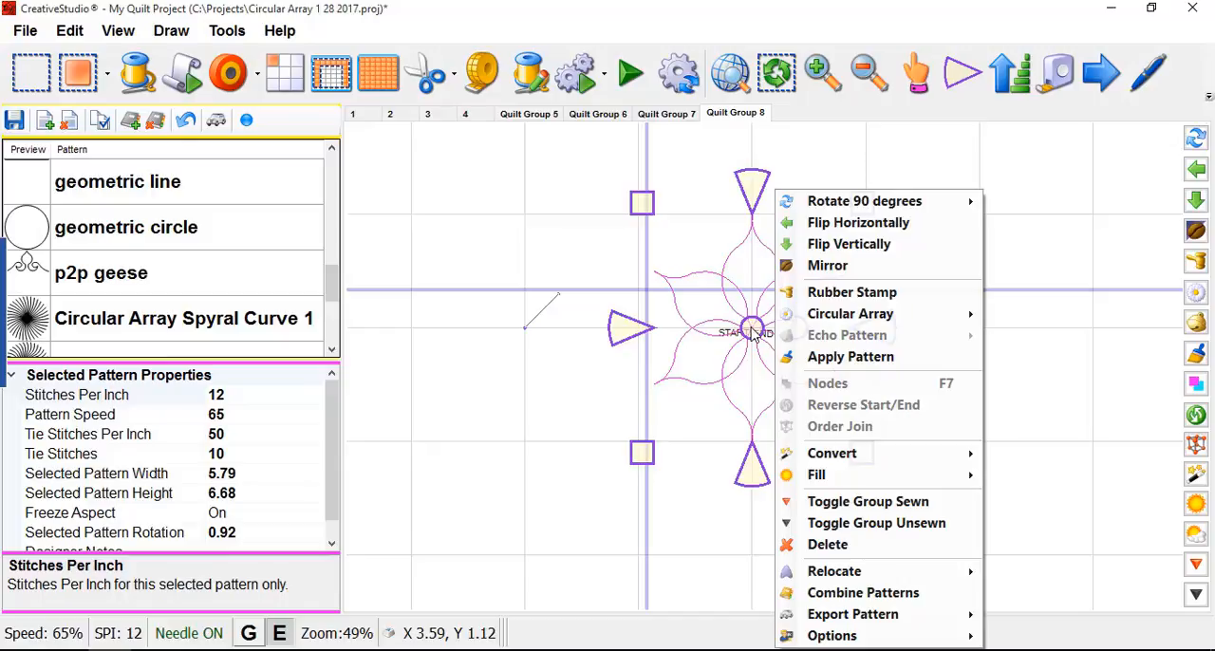
mouse_move(837, 625)
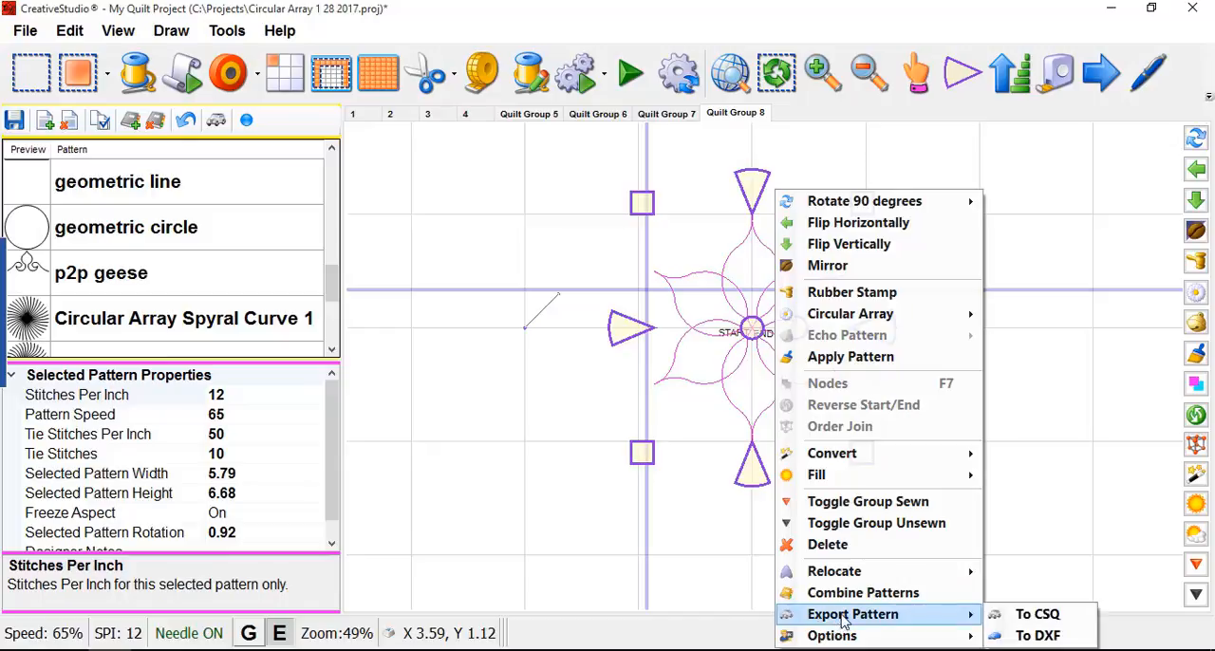
click(1037, 615)
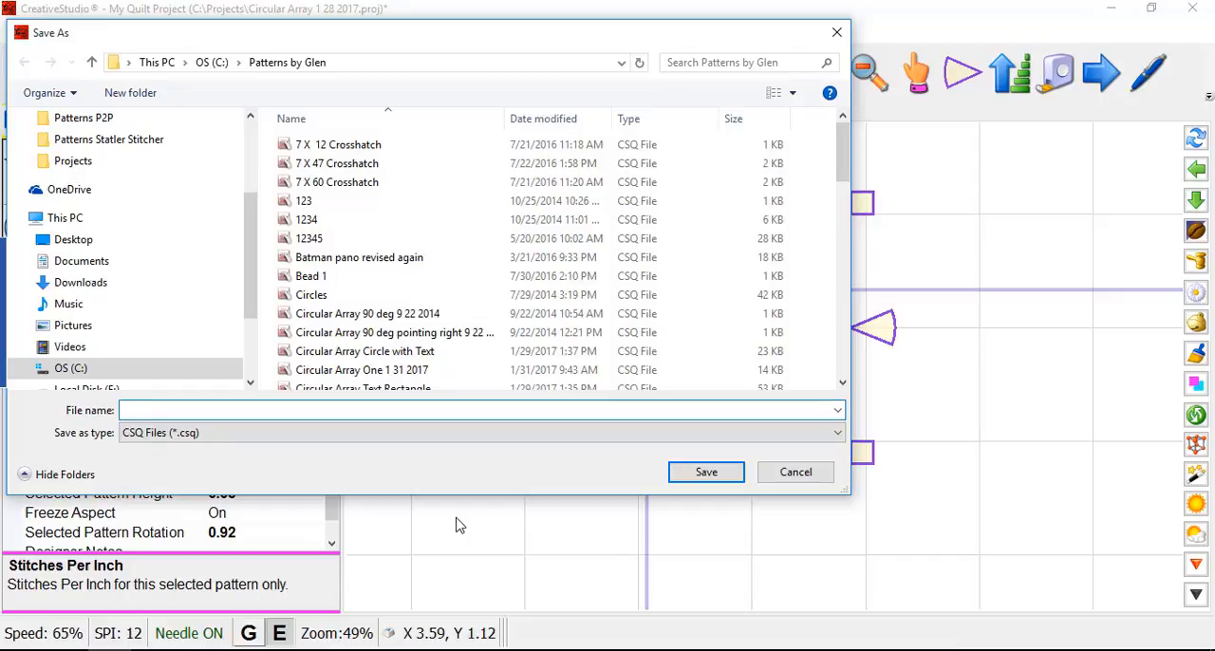
text(Flo)
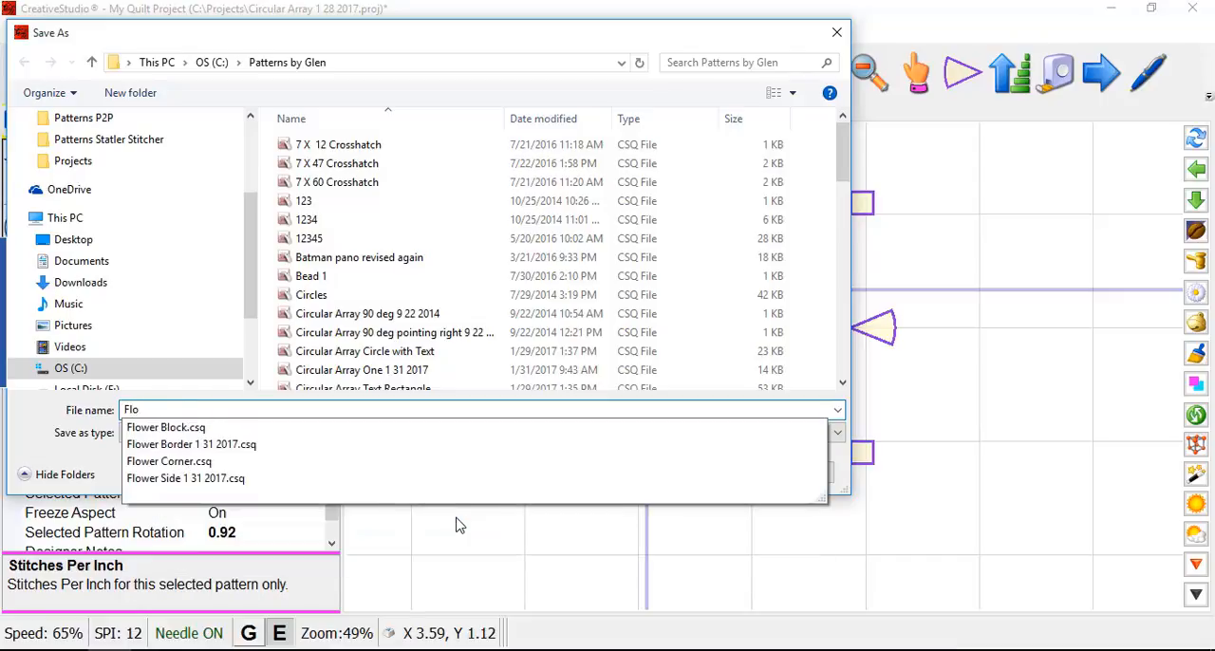
text(wer B)
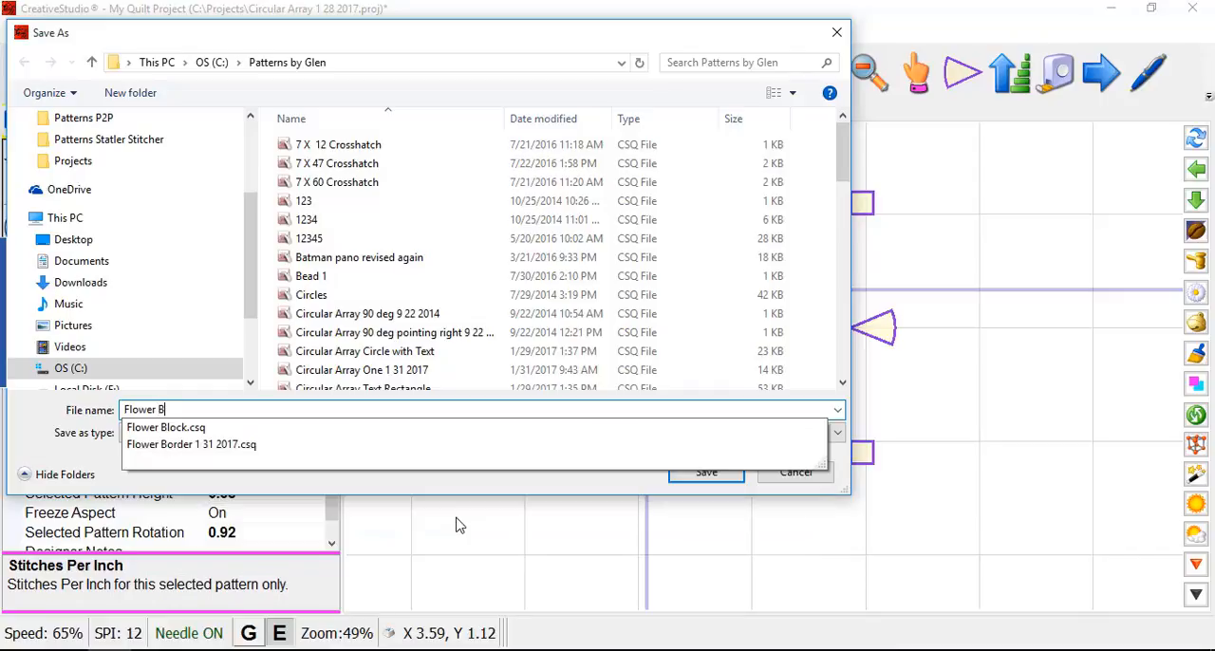
text(lock 1)
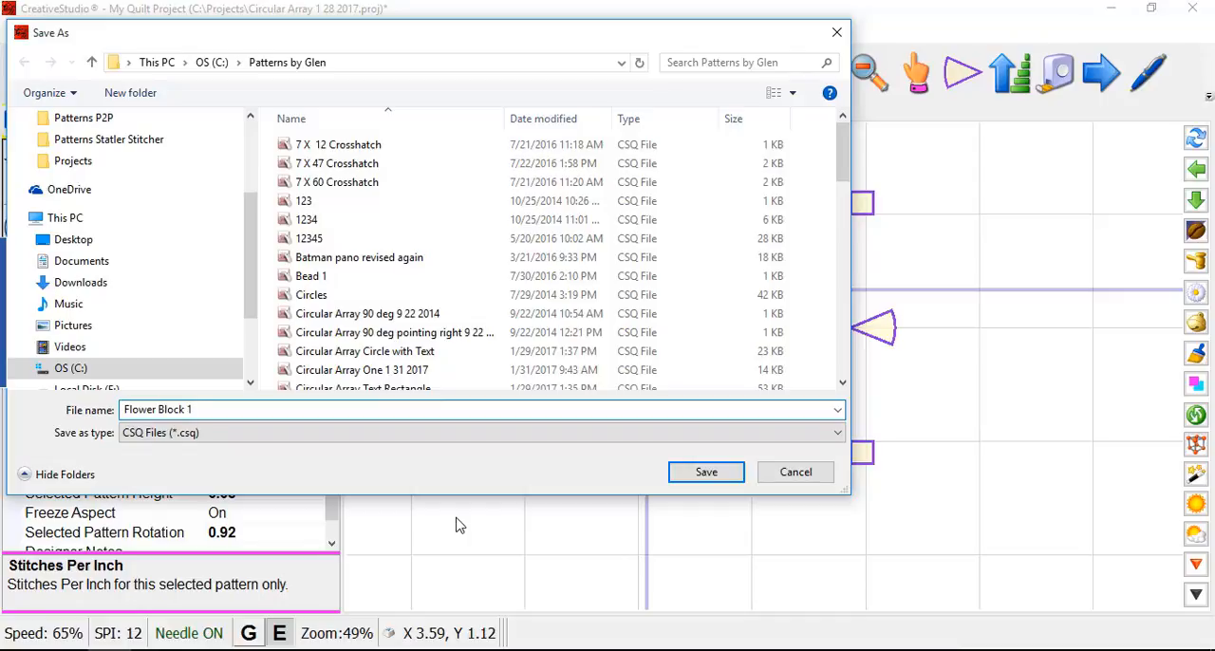
click(712, 481)
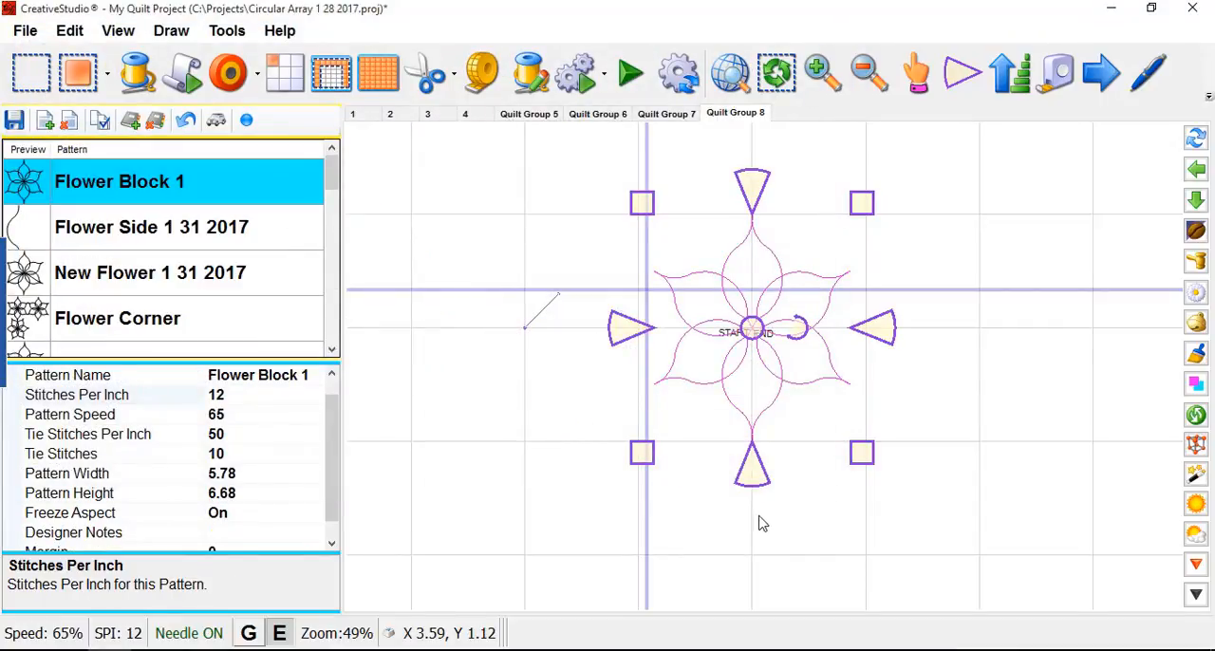
scroll(784, 368, up, 3)
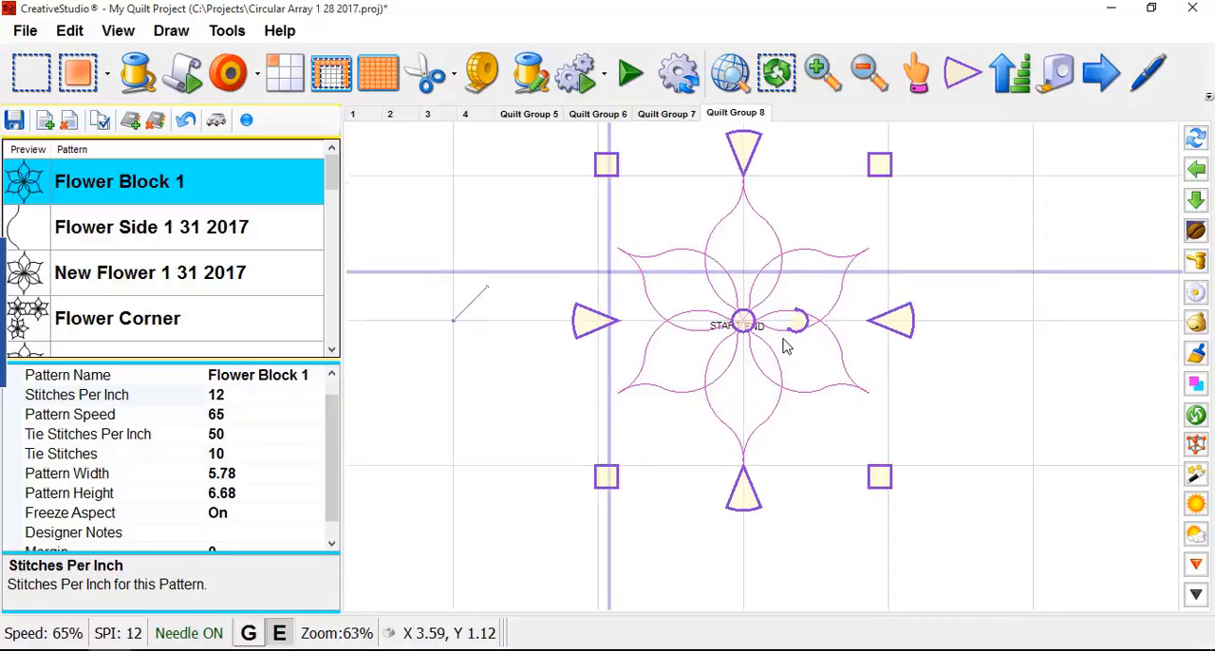
scroll(753, 342, up, 1)
scroll(759, 413, down, 2)
scroll(754, 328, up, 4)
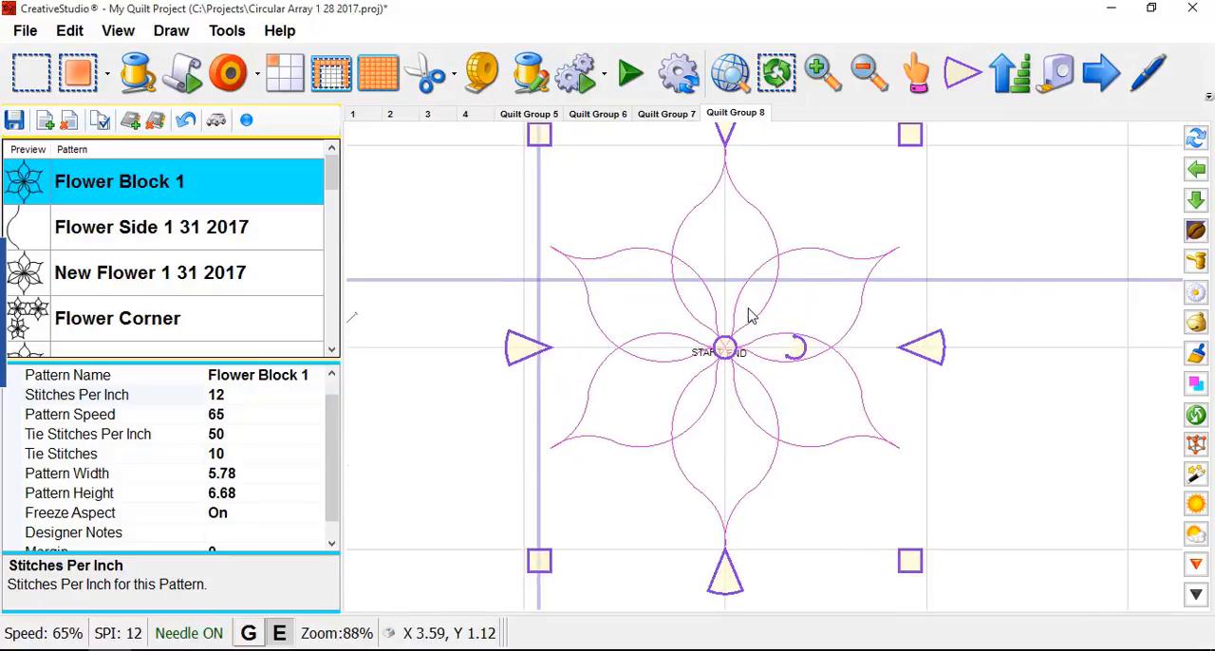
- Deselect the whole six-petal flower
scroll(807, 356, up, 2)
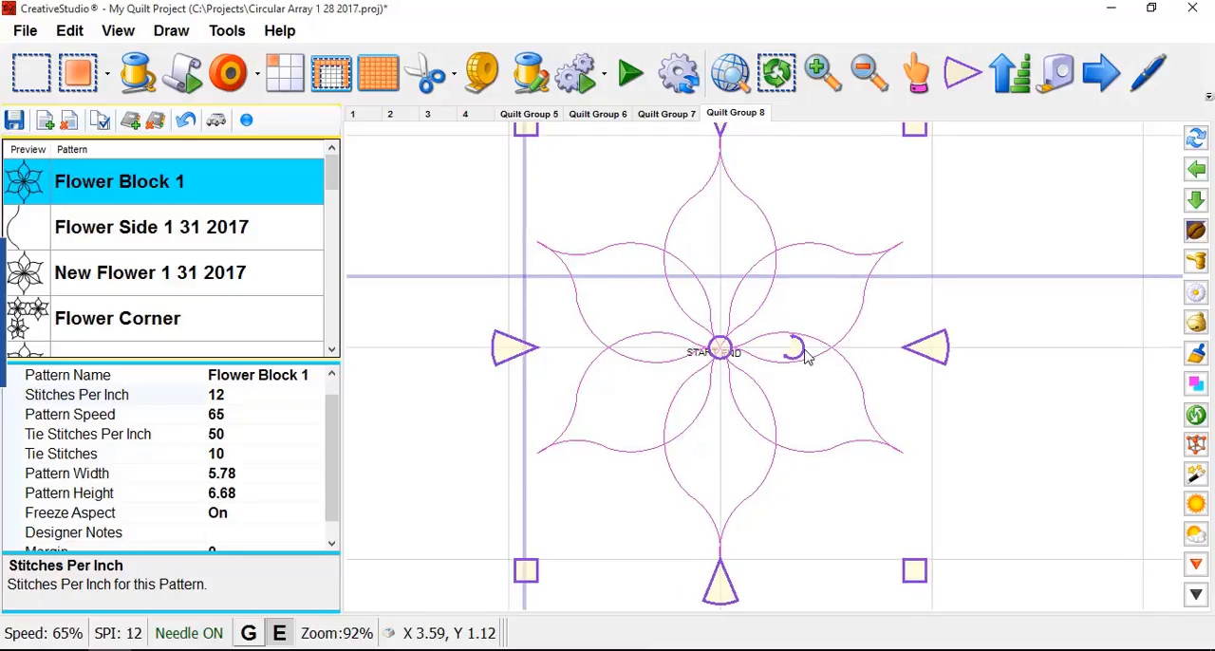
scroll(659, 307, down, 3)
scroll(665, 361, up, 5)
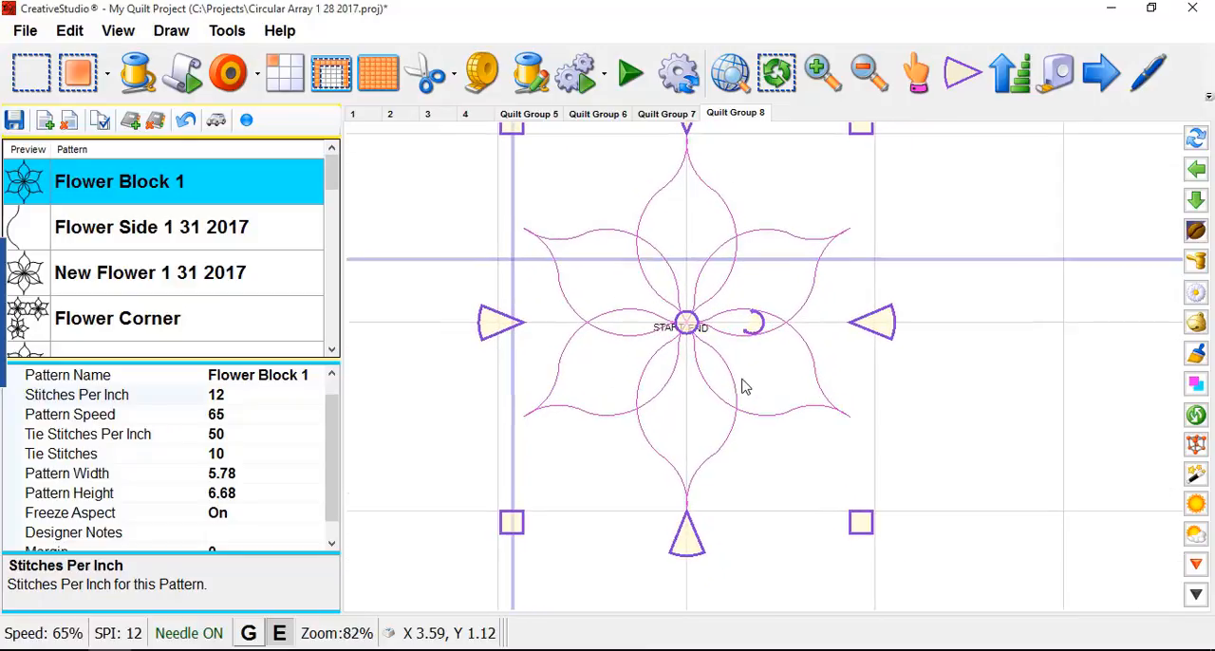
scroll(564, 371, up, 3)
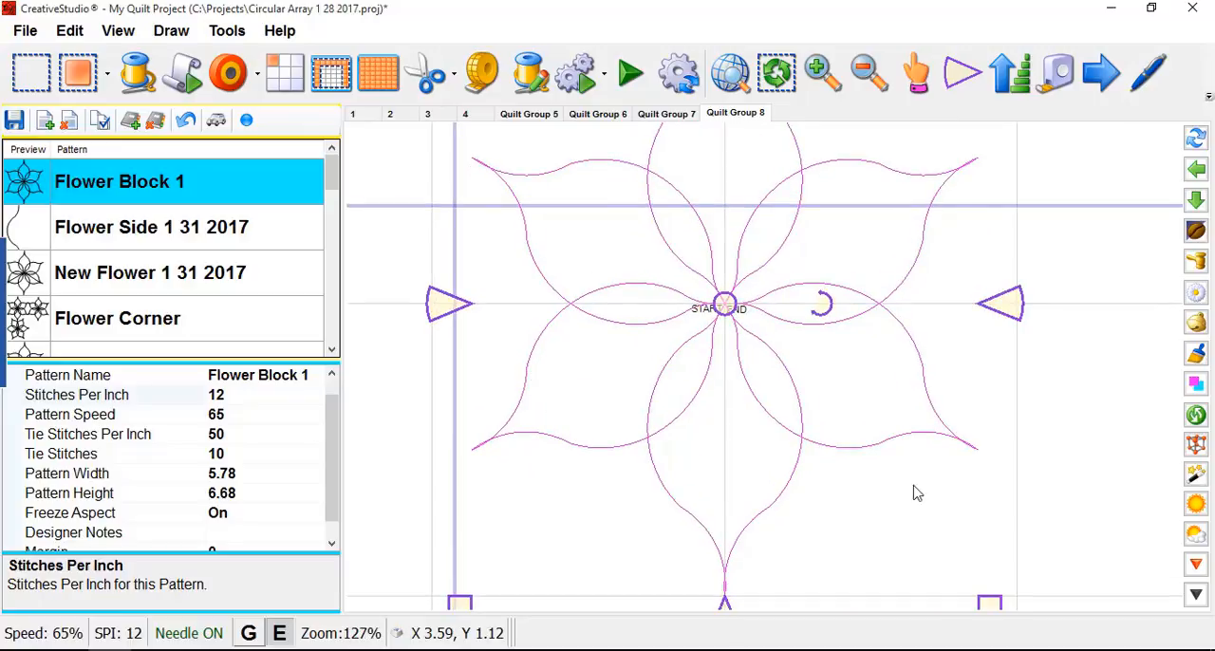
click(945, 515)
click(1125, 426)
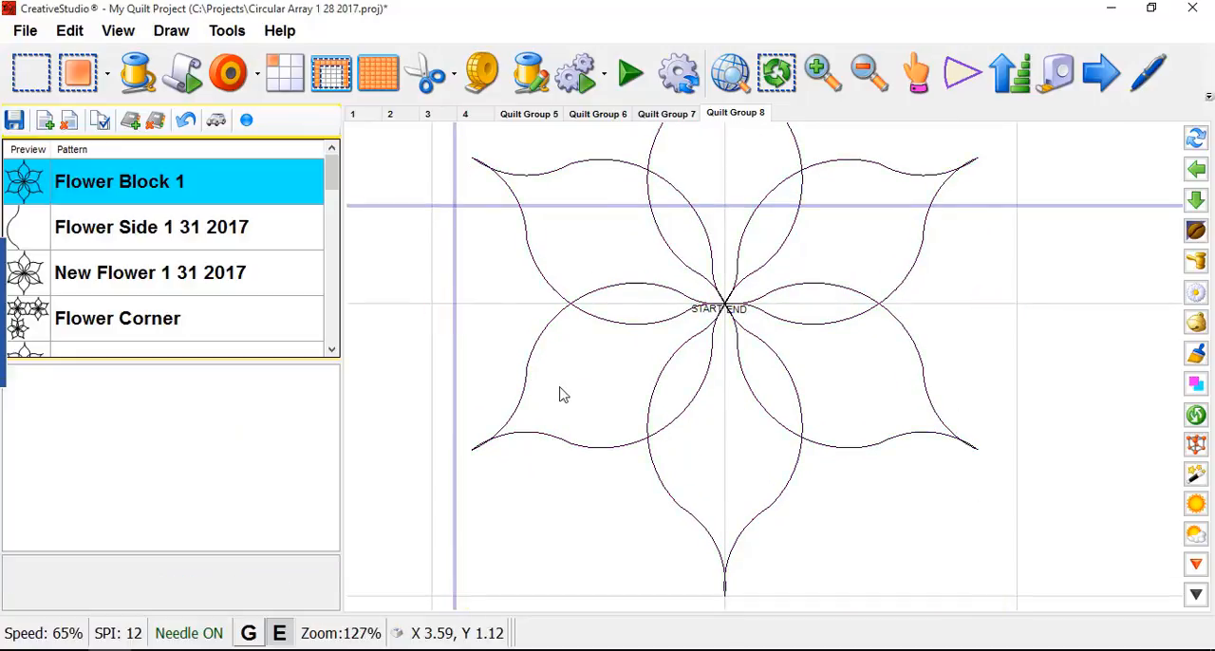
- Select the flower's petals one after another to examine which ones are whole and which are separate halves, then clear the selection
scroll(541, 379, up, 2)
click(523, 369)
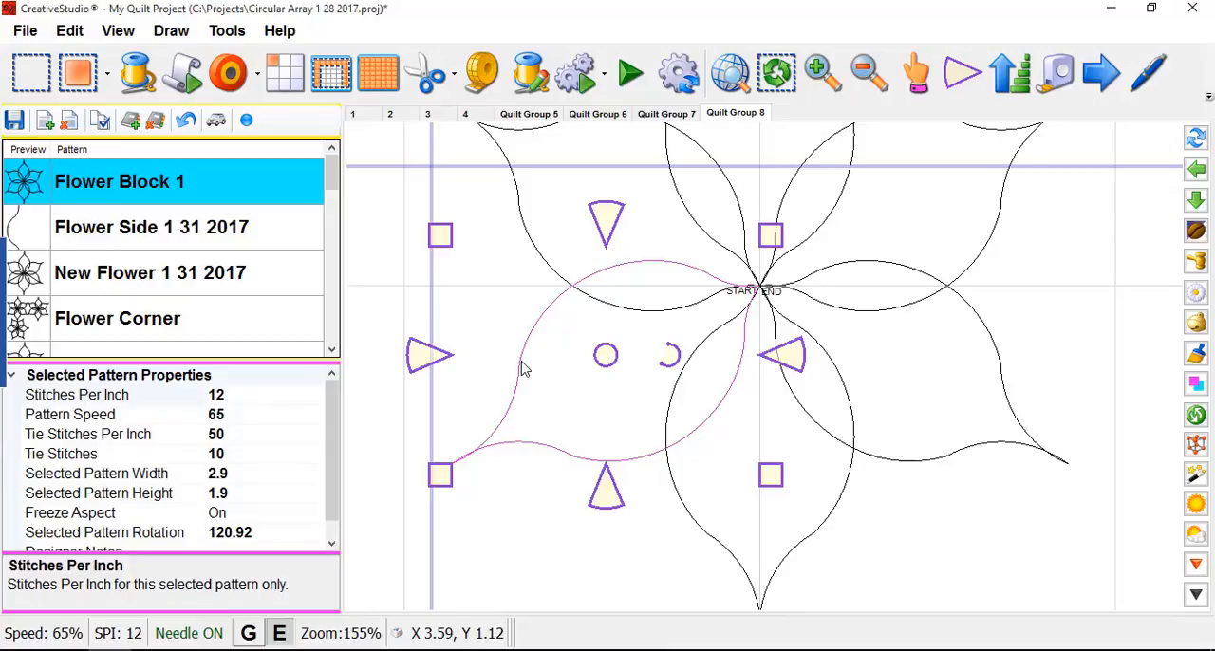
click(1033, 442)
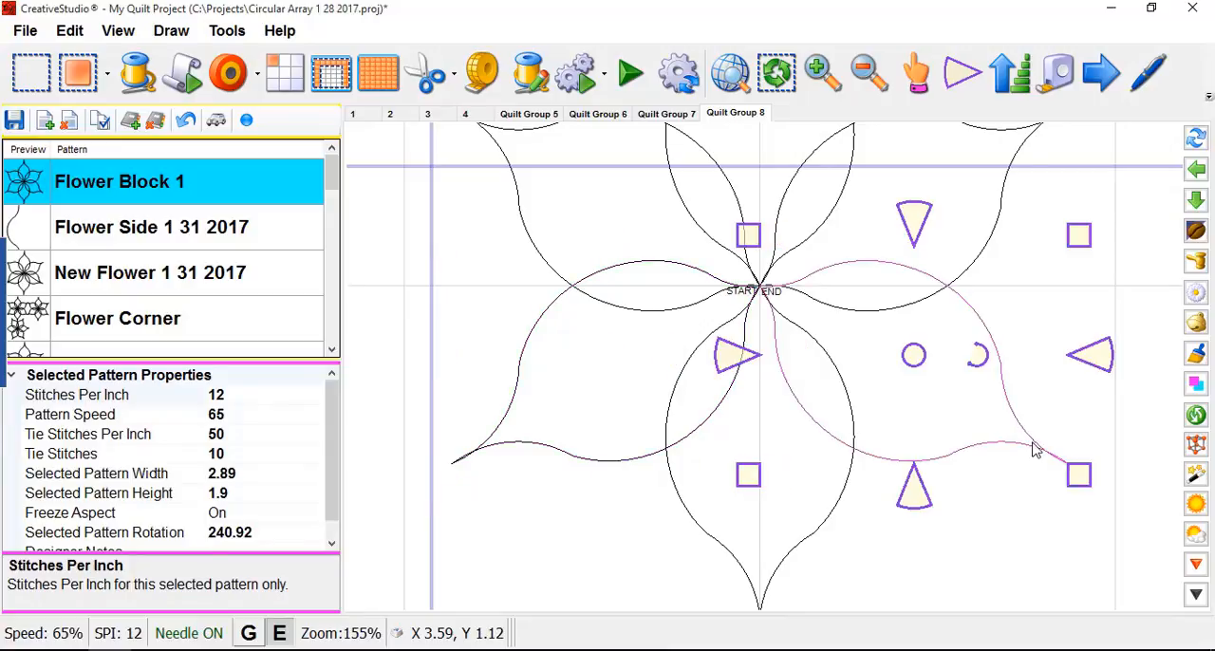
click(987, 225)
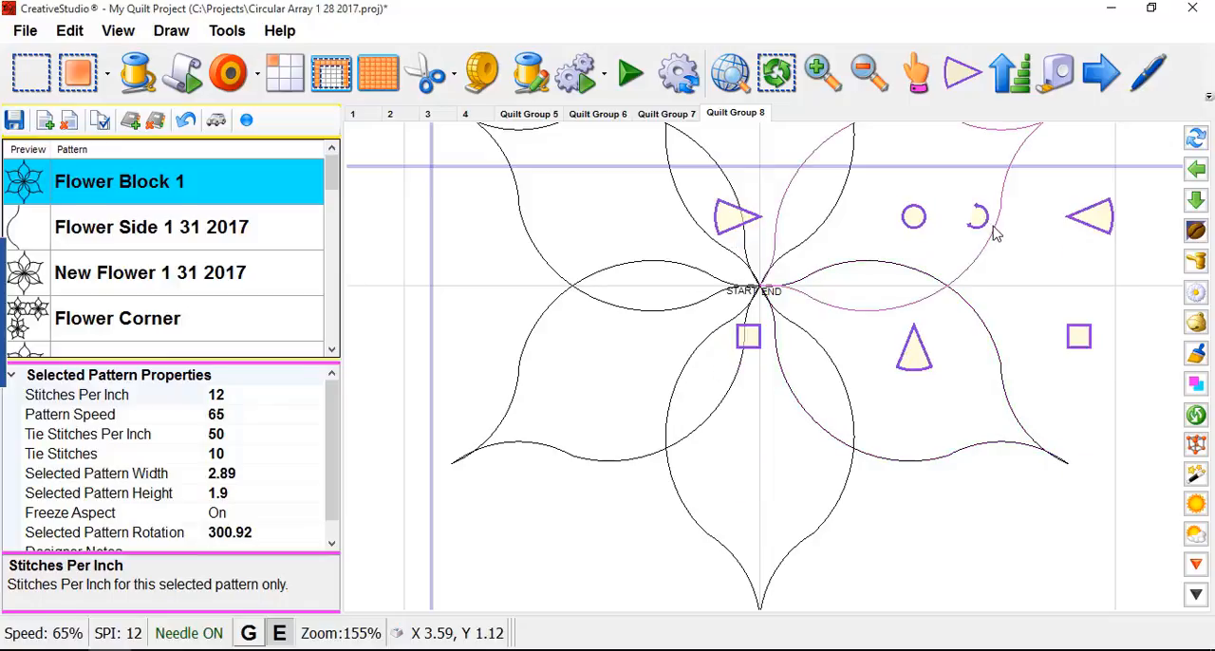
scroll(756, 469, down, 3)
click(739, 207)
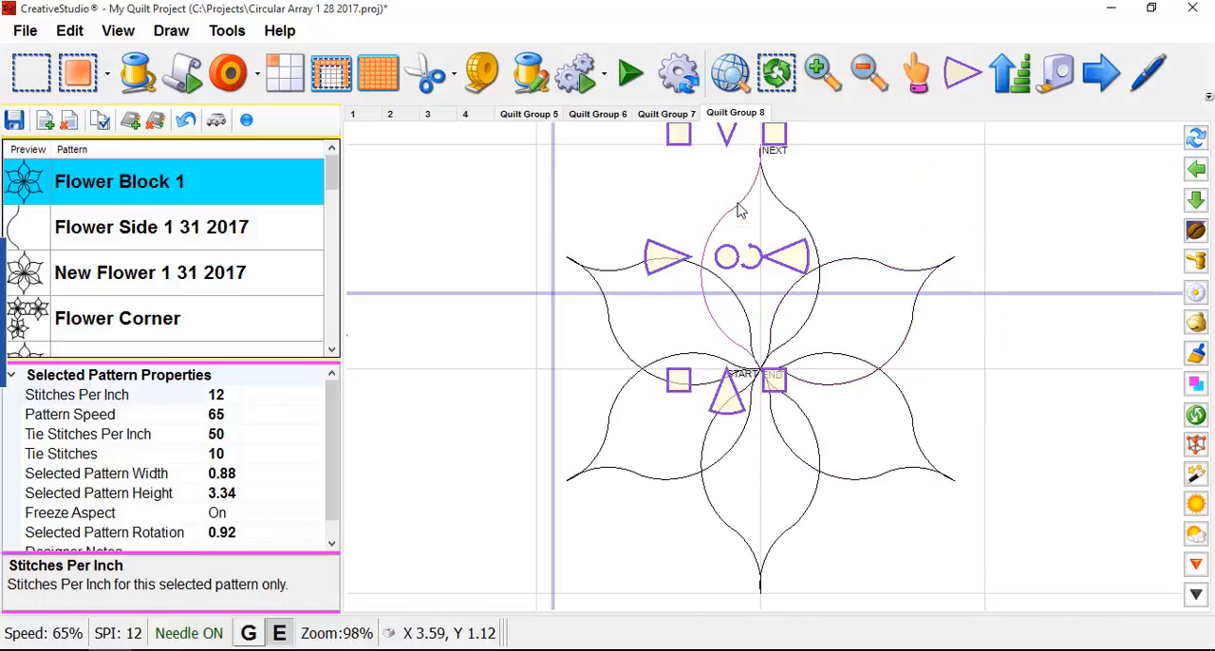
click(793, 224)
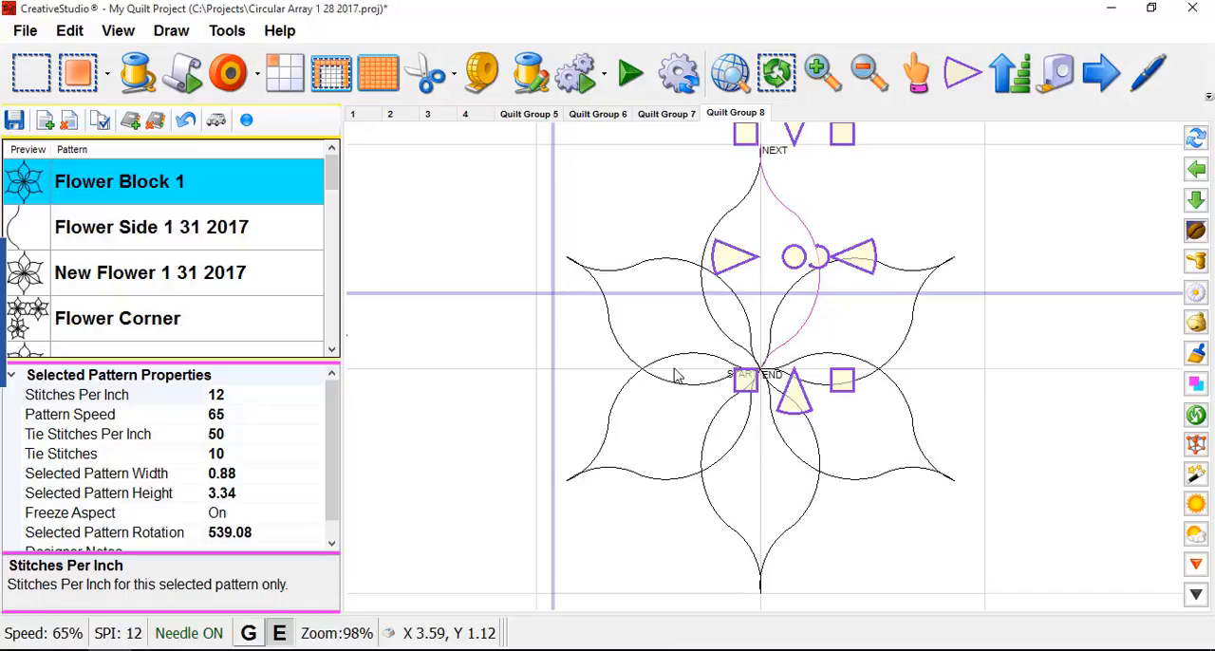
click(900, 350)
click(900, 475)
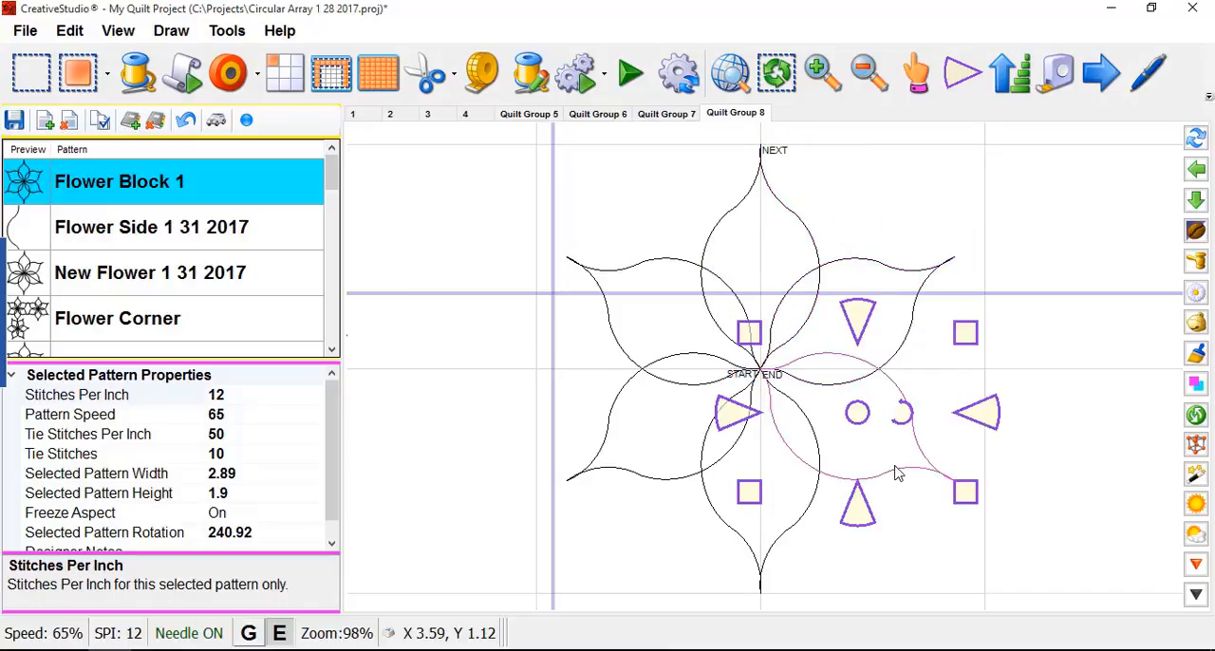
click(751, 534)
click(634, 453)
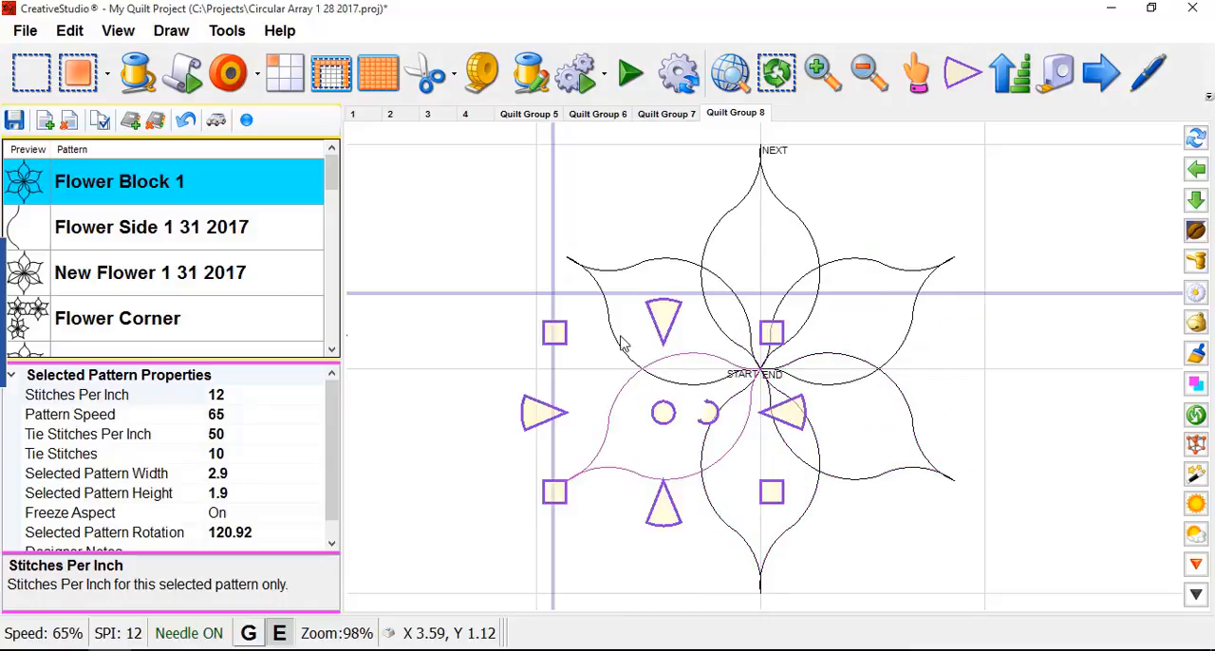
click(625, 342)
click(752, 232)
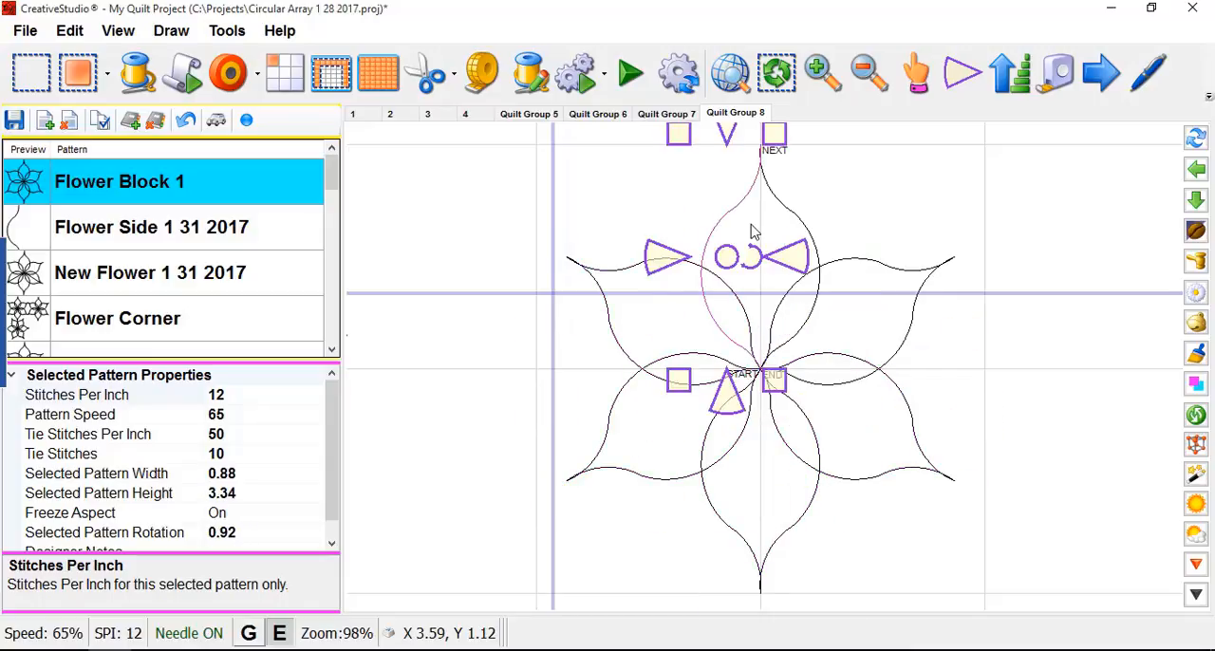
click(1035, 368)
- Show the nodes of the lower-left petal, split it at its outer tip, and select its upper half
scroll(749, 402, up, 2)
scroll(912, 347, down, 2)
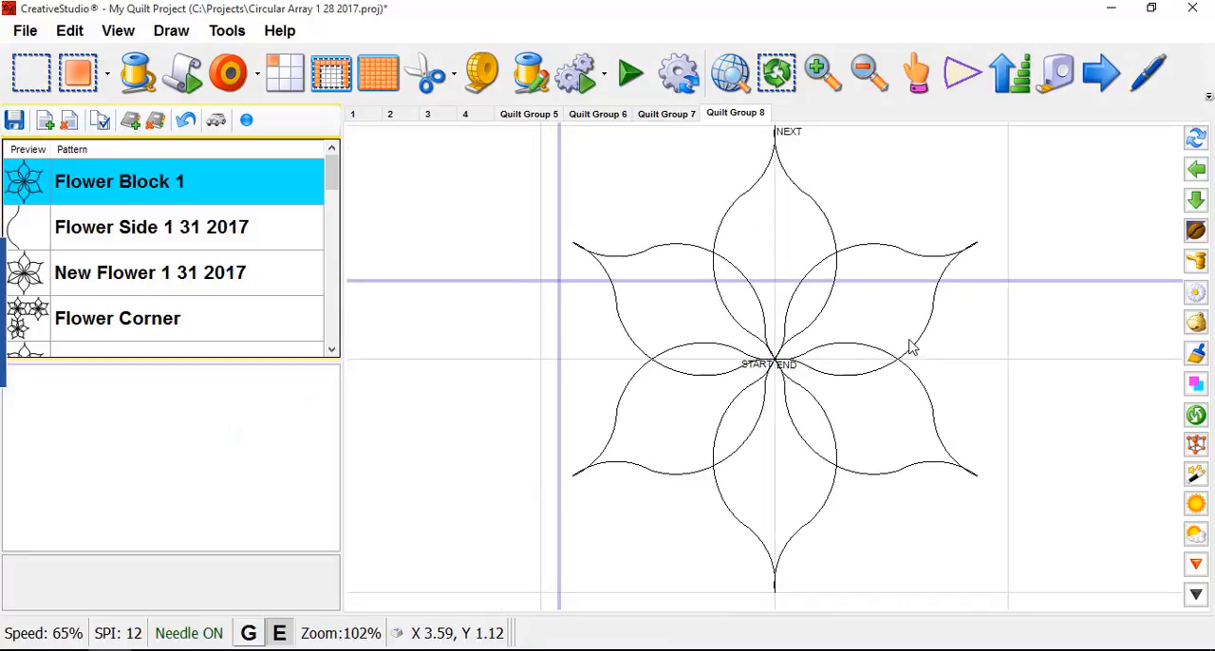
scroll(602, 479, up, 2)
click(600, 468)
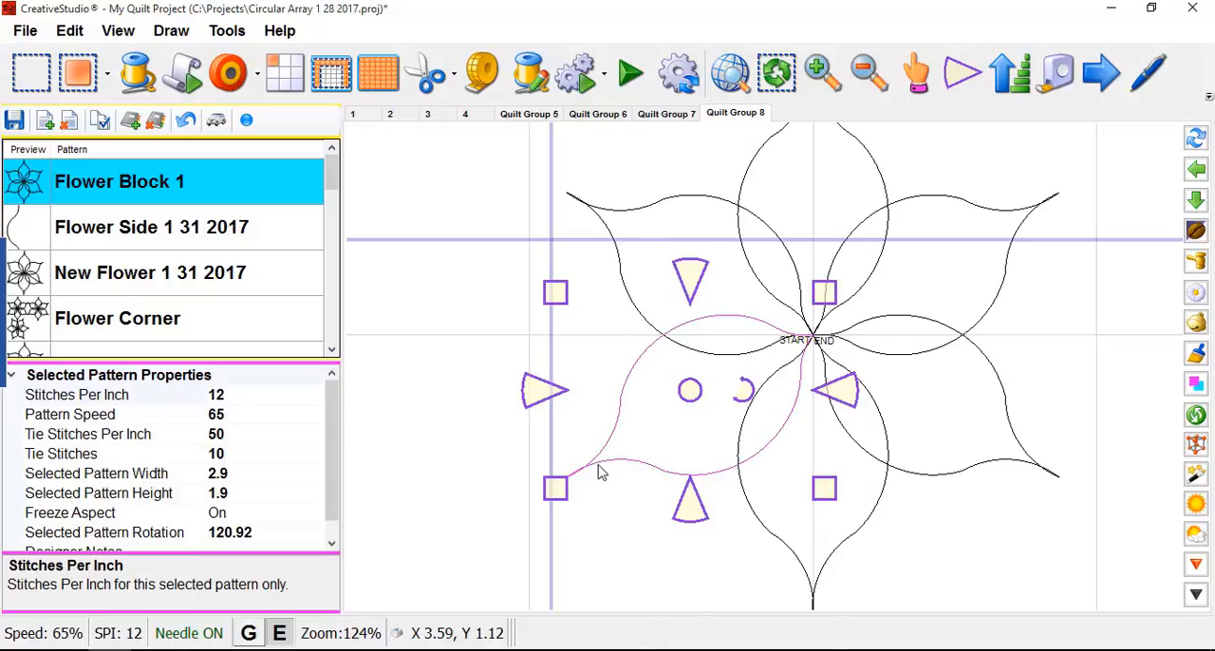
right_click(600, 472)
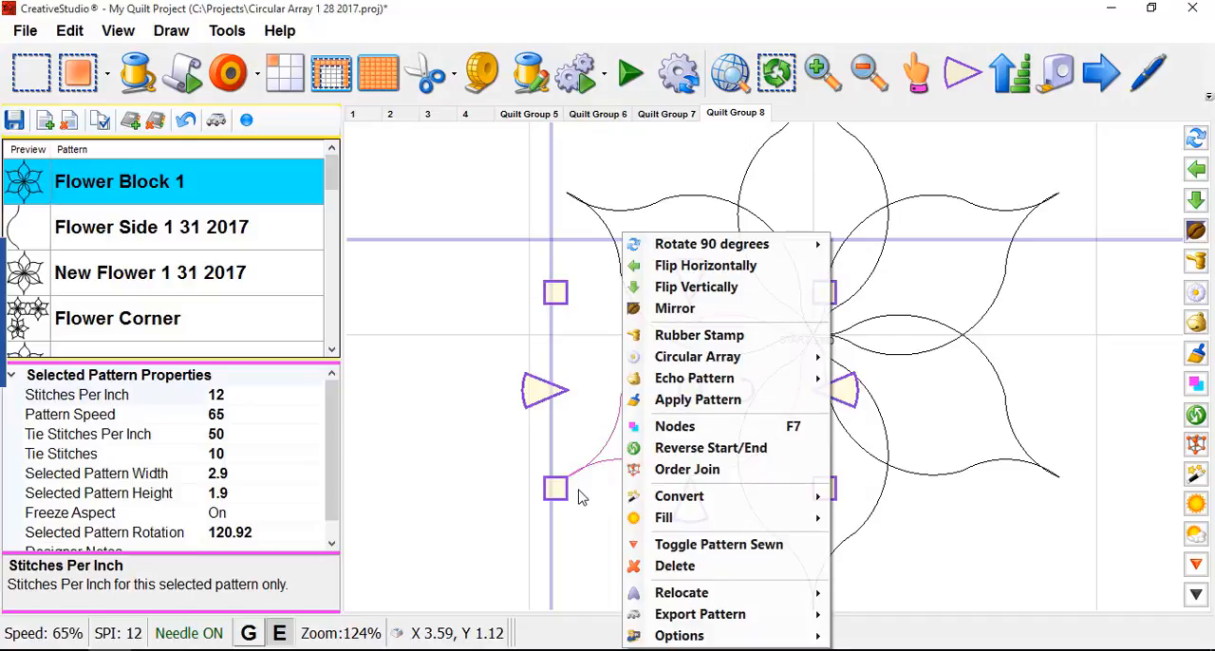
click(666, 427)
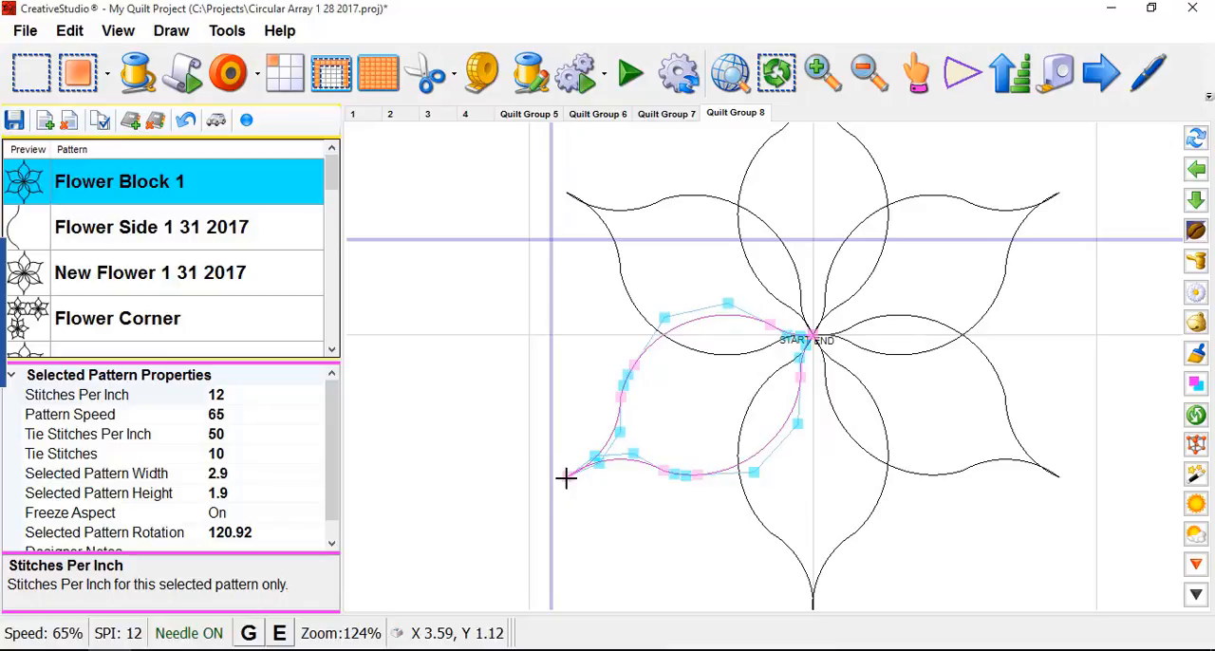
click(566, 478)
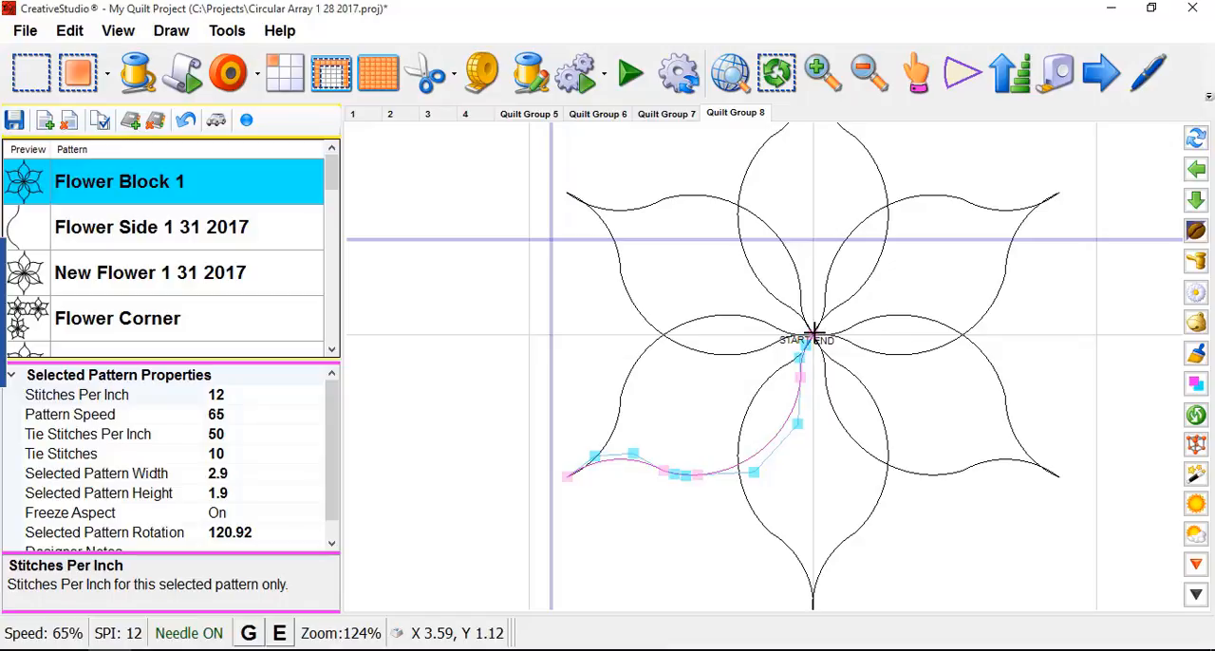
click(773, 324)
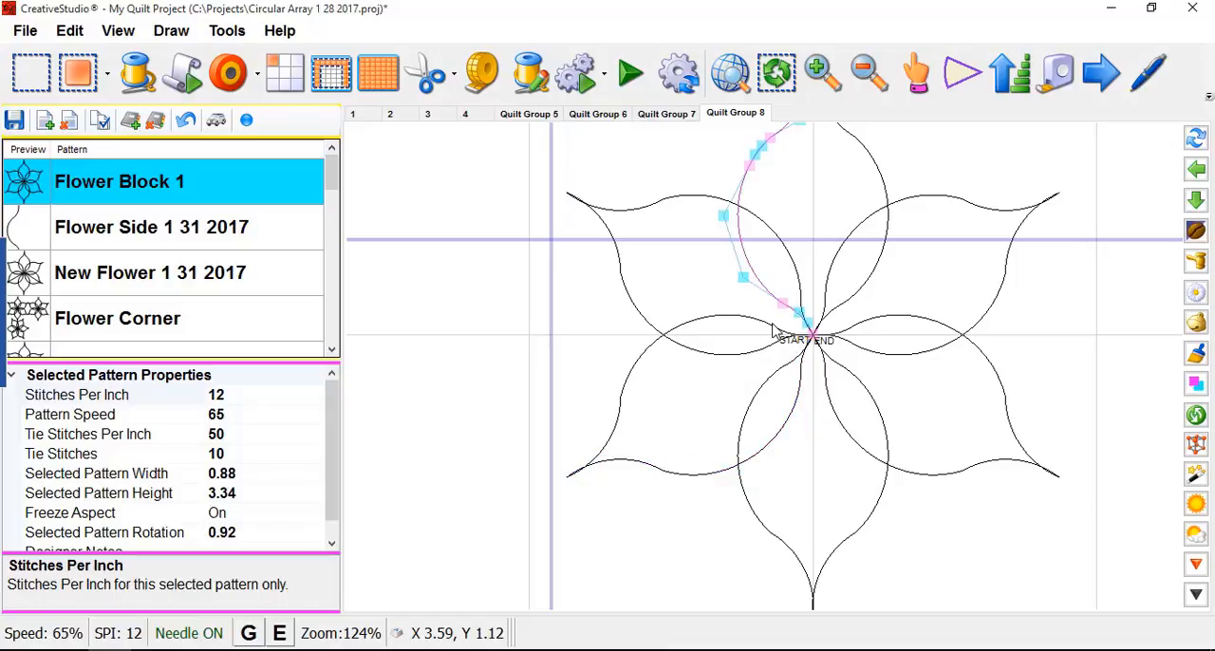
click(772, 330)
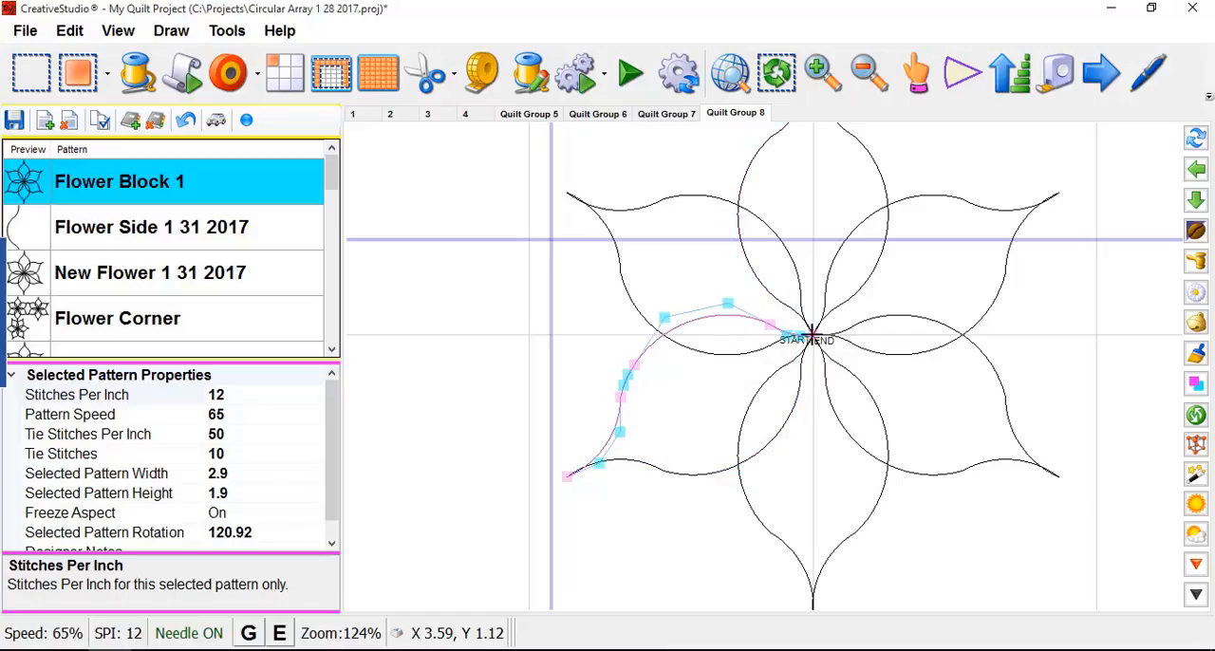
- Split the lower-right petal at its outer tip node, select its lower half, and leave node editing
click(1025, 460)
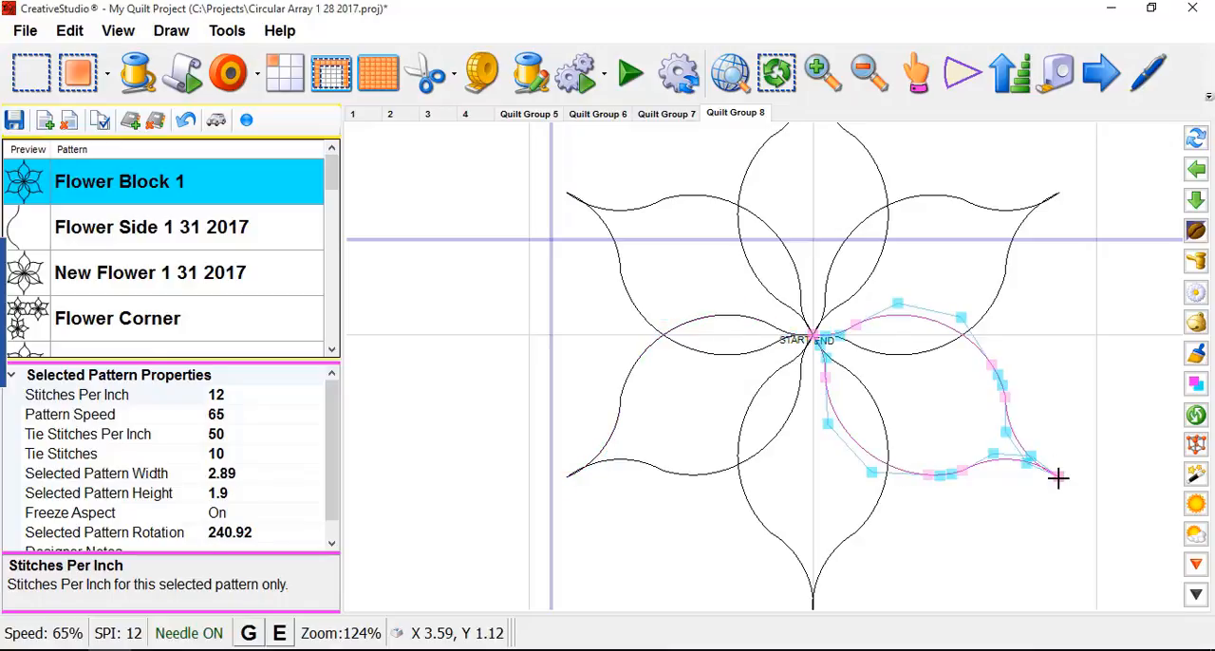
click(1058, 479)
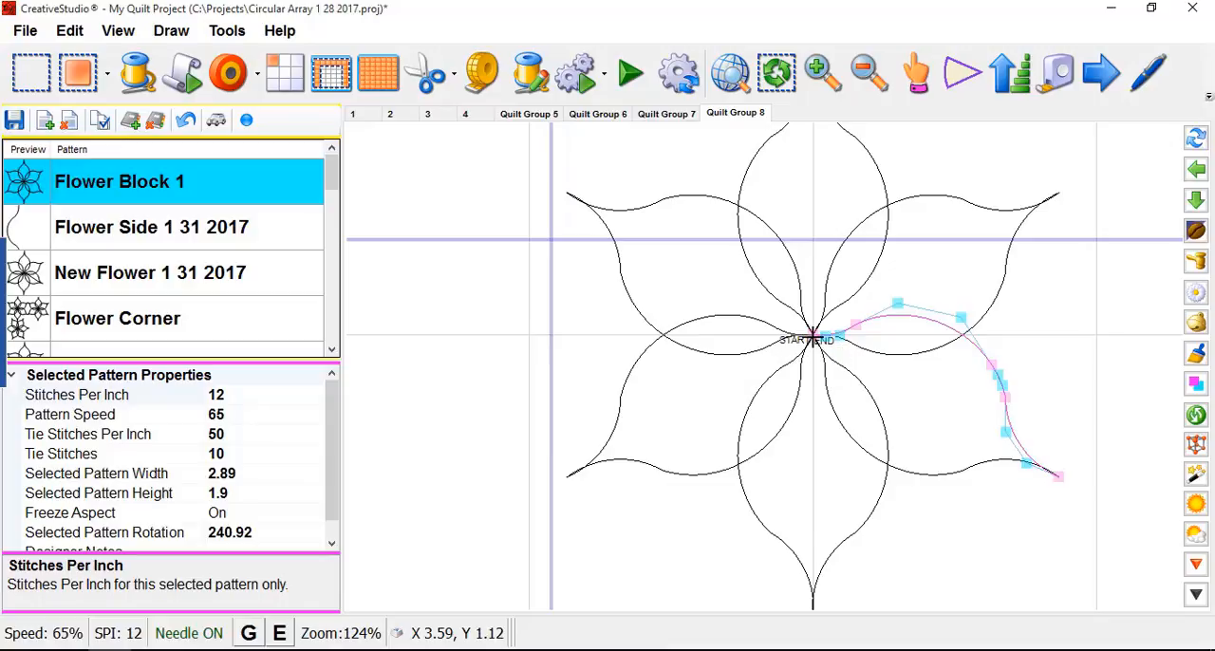
click(850, 369)
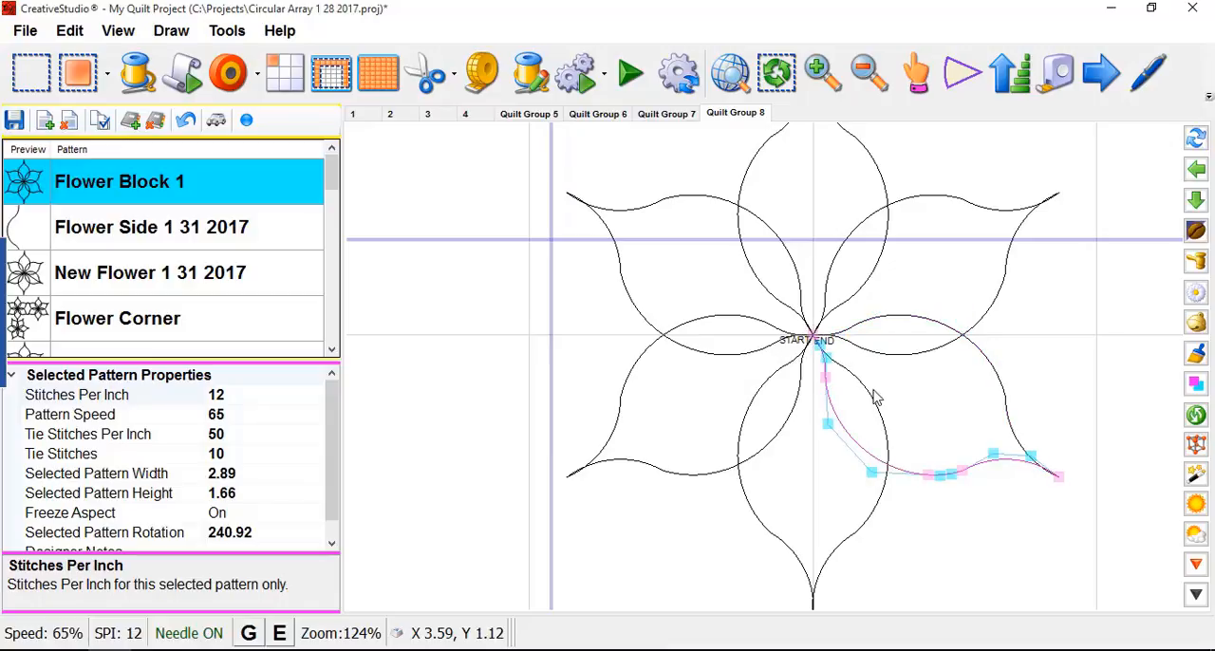
right_click(1079, 397)
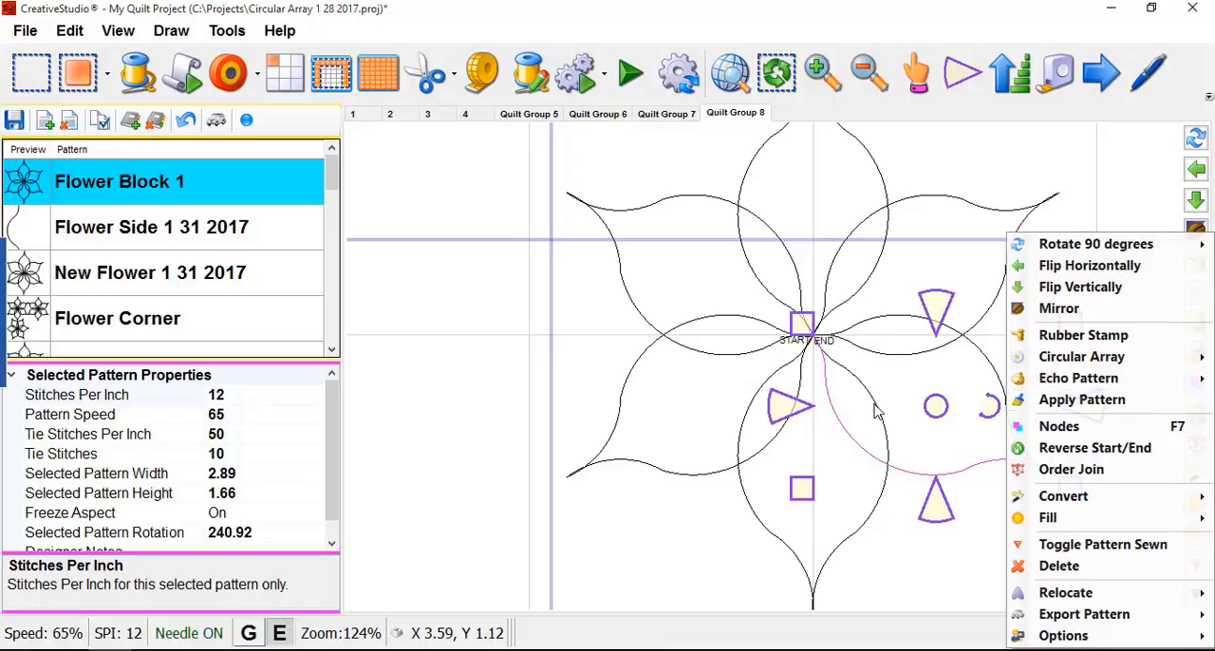
- Select the upper half of the lower-left petal and examine closely where the petal lines meet at the flower's center
scroll(826, 389, up, 1)
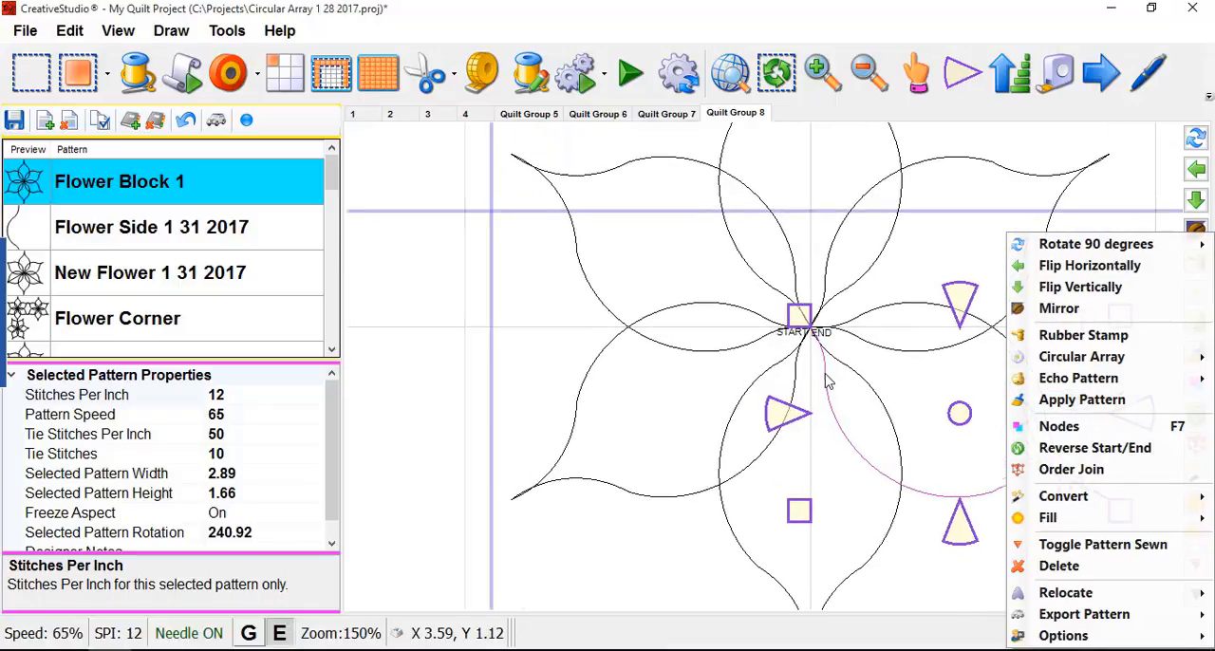
click(539, 323)
scroll(787, 328, up, 3)
scroll(774, 351, up, 6)
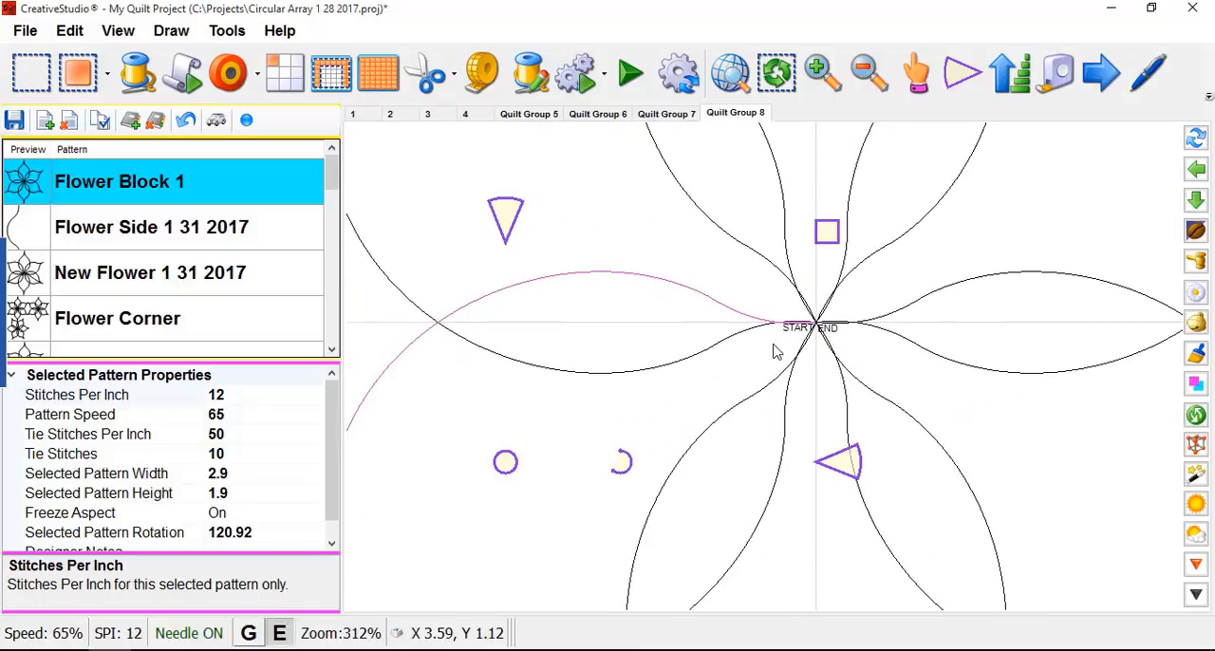
scroll(844, 355, up, 4)
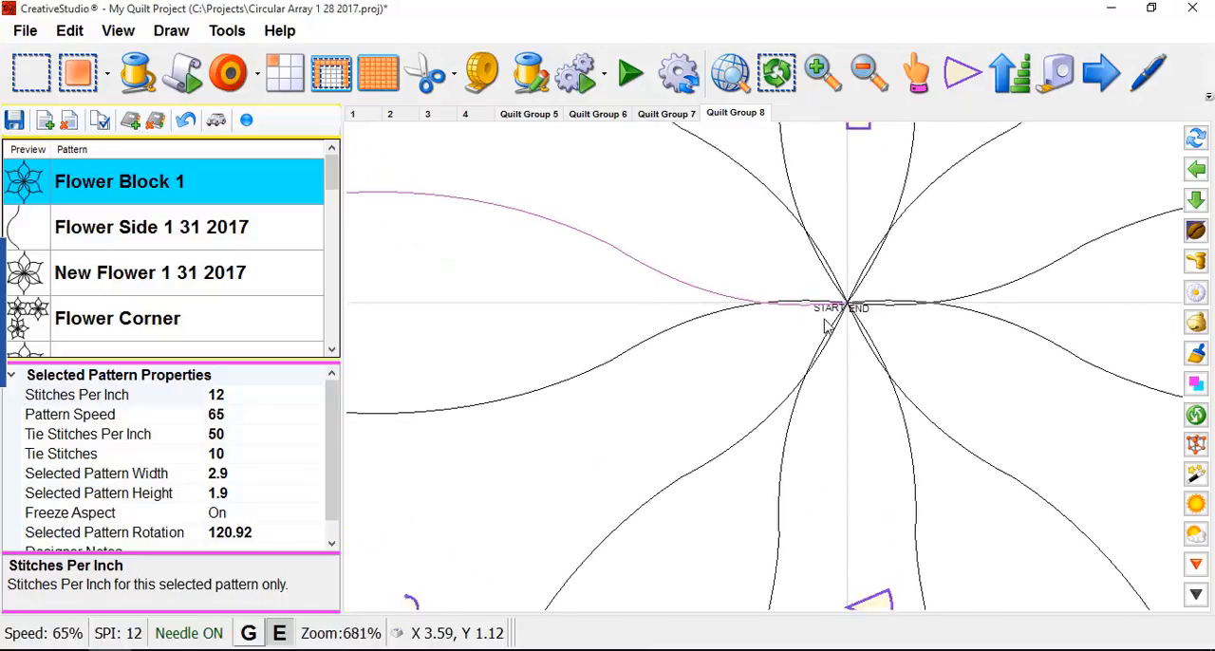
scroll(865, 319, up, 5)
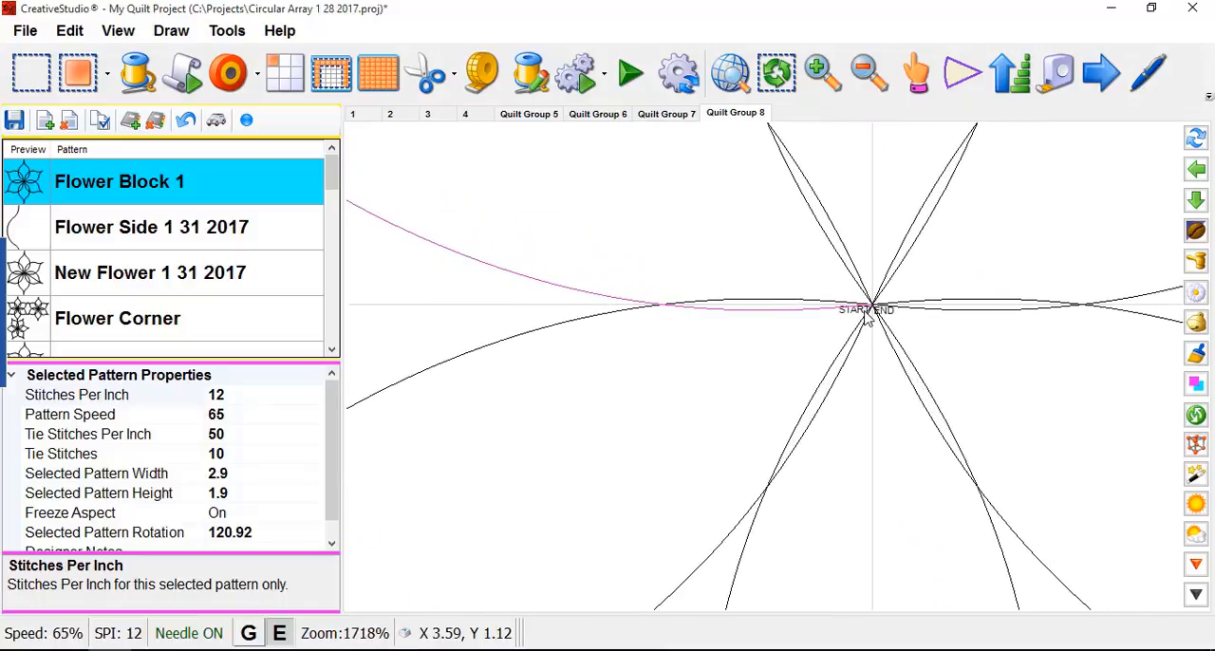
scroll(878, 309, up, 1)
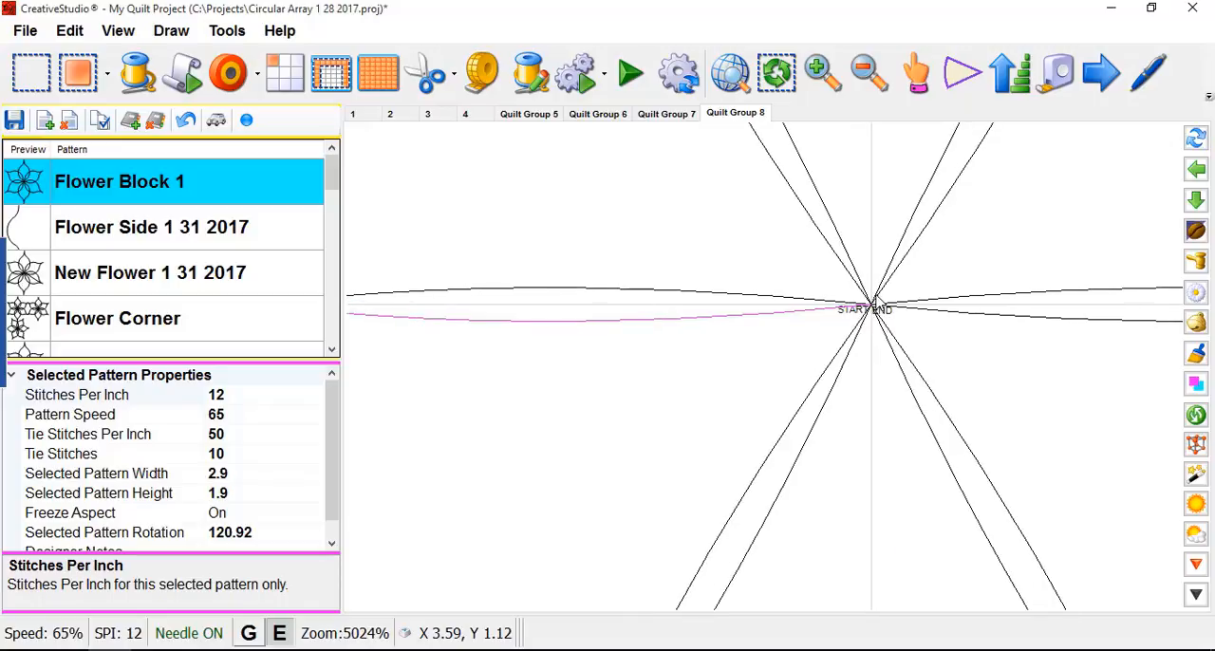
scroll(869, 313, down, 7)
scroll(854, 327, down, 6)
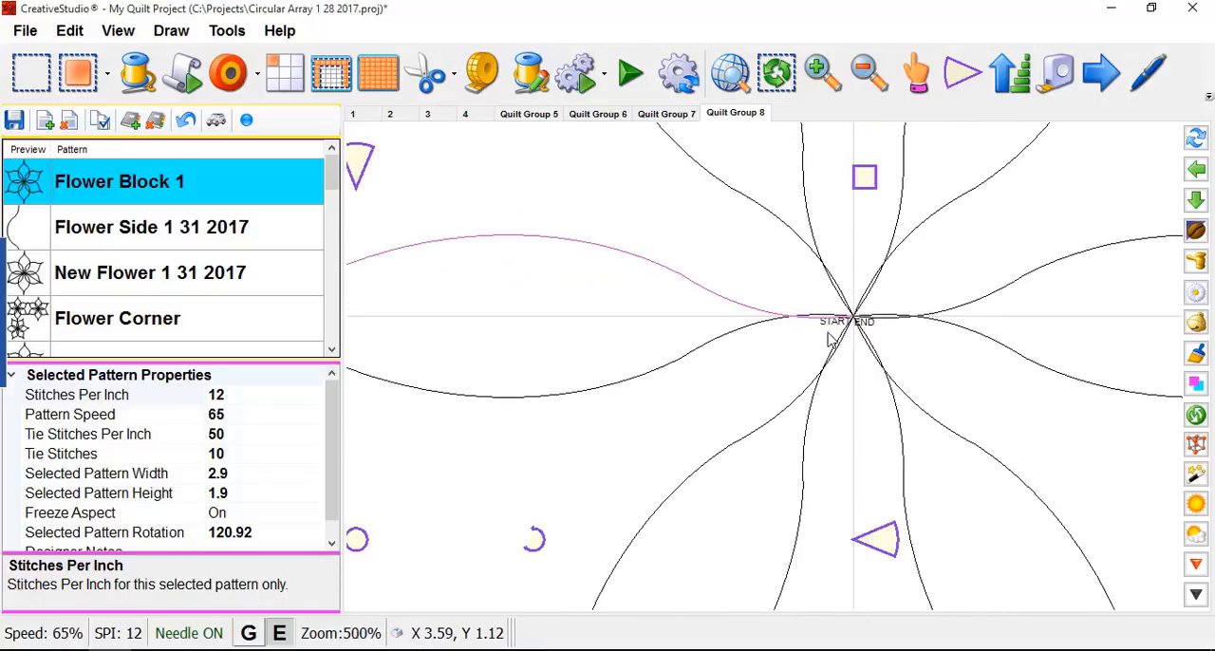
scroll(782, 356, down, 1)
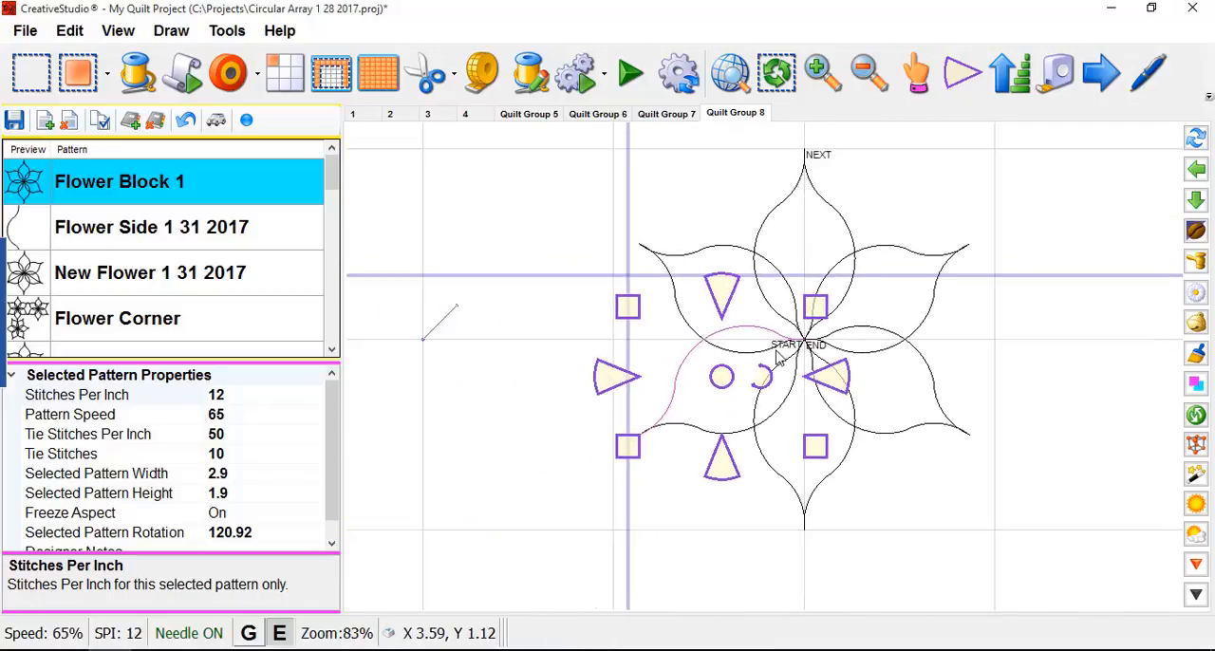
- Rubber-stamp the upper half of the lower-left petal and move the copy up and to the left of the original
scroll(803, 334, up, 1)
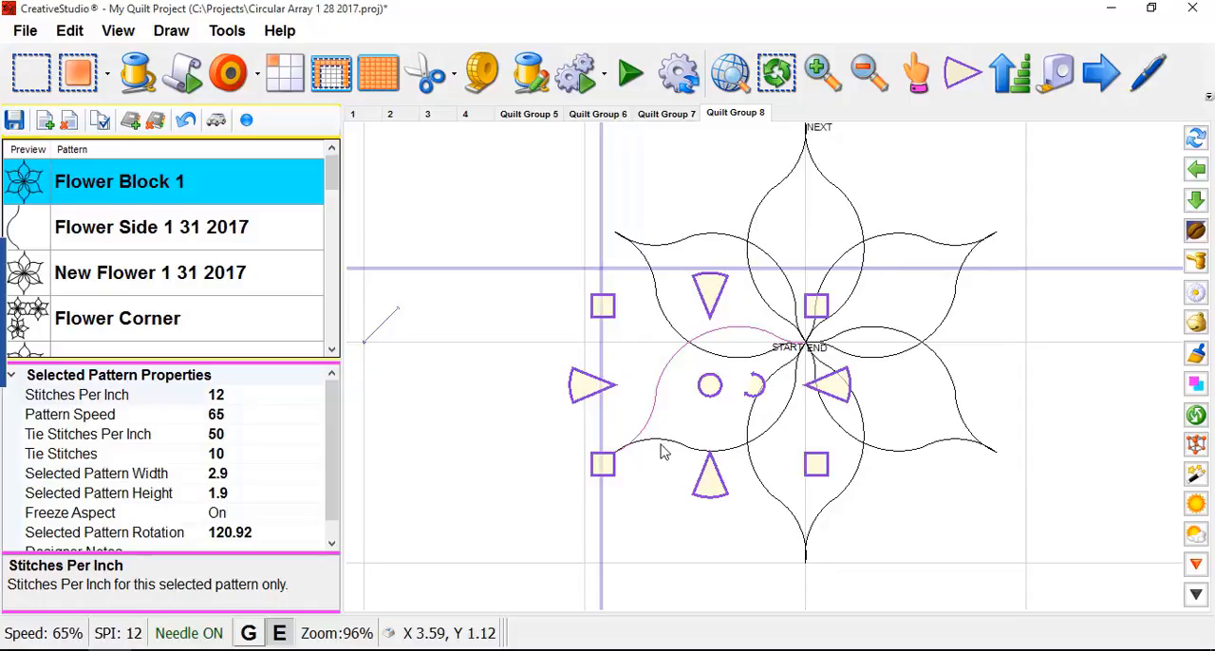
scroll(651, 405, up, 2)
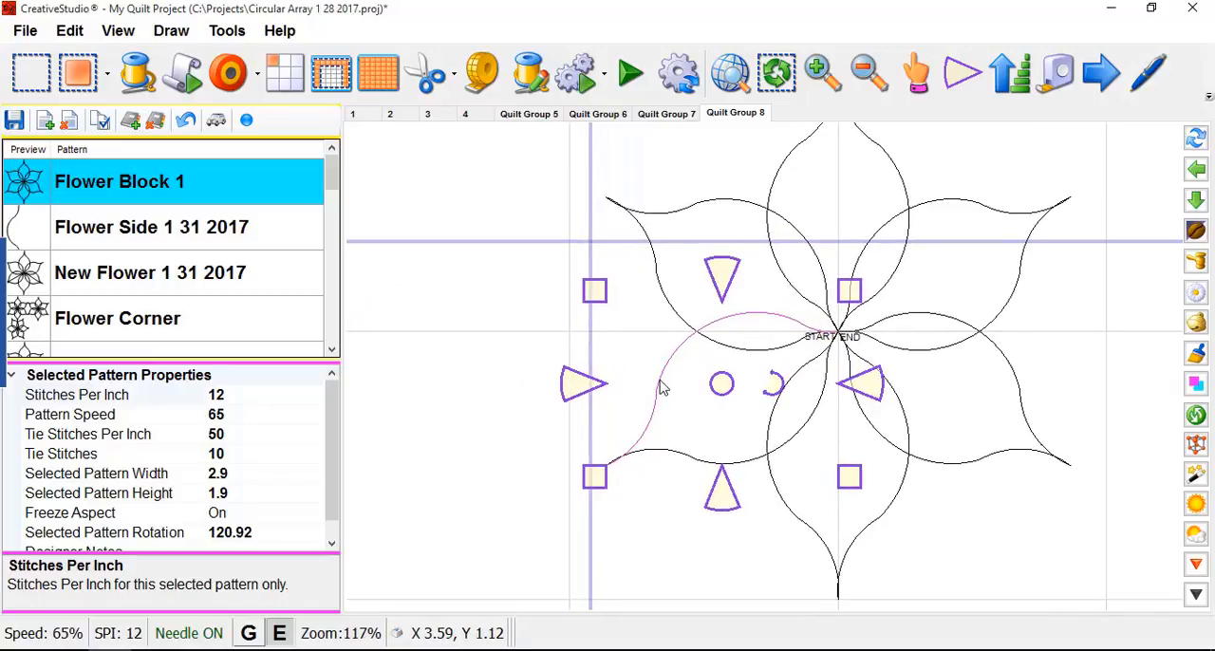
right_click(662, 387)
key(Escape)
right_click(663, 385)
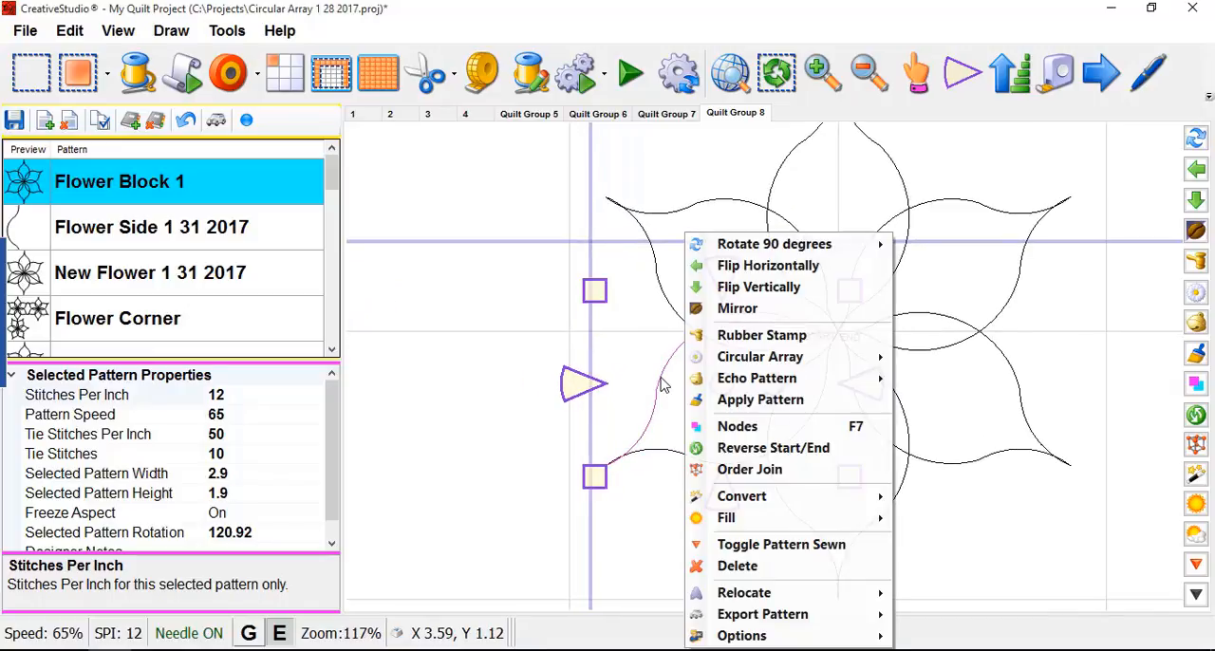
click(746, 344)
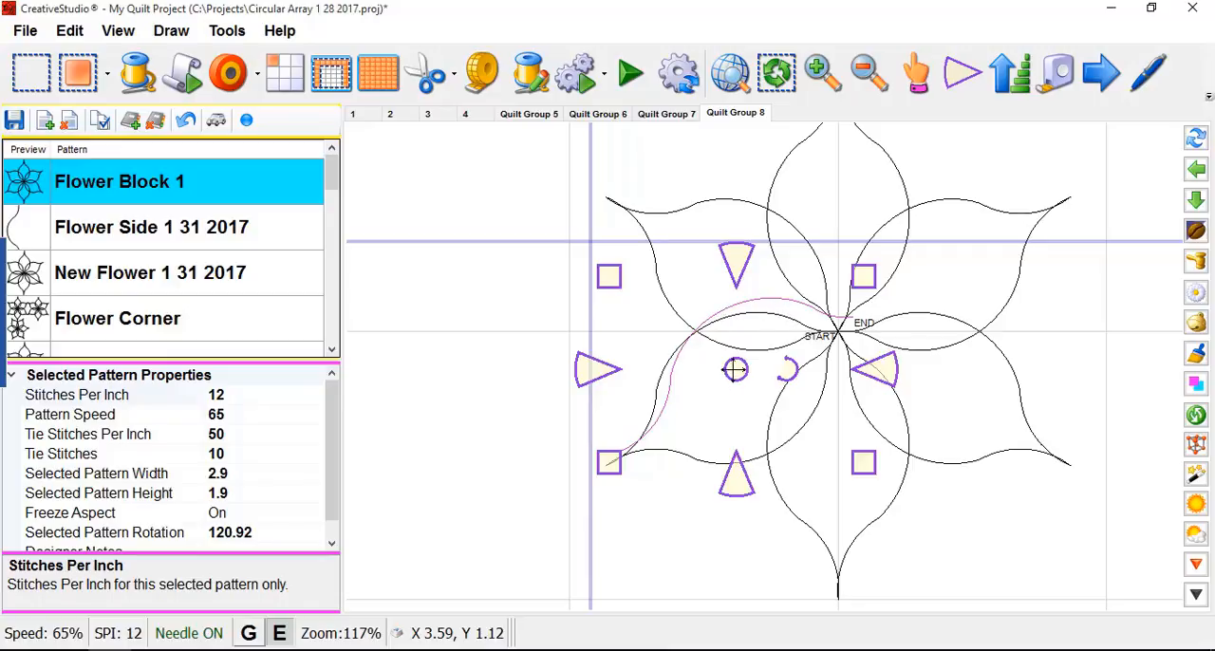
drag(735, 369, 640, 346)
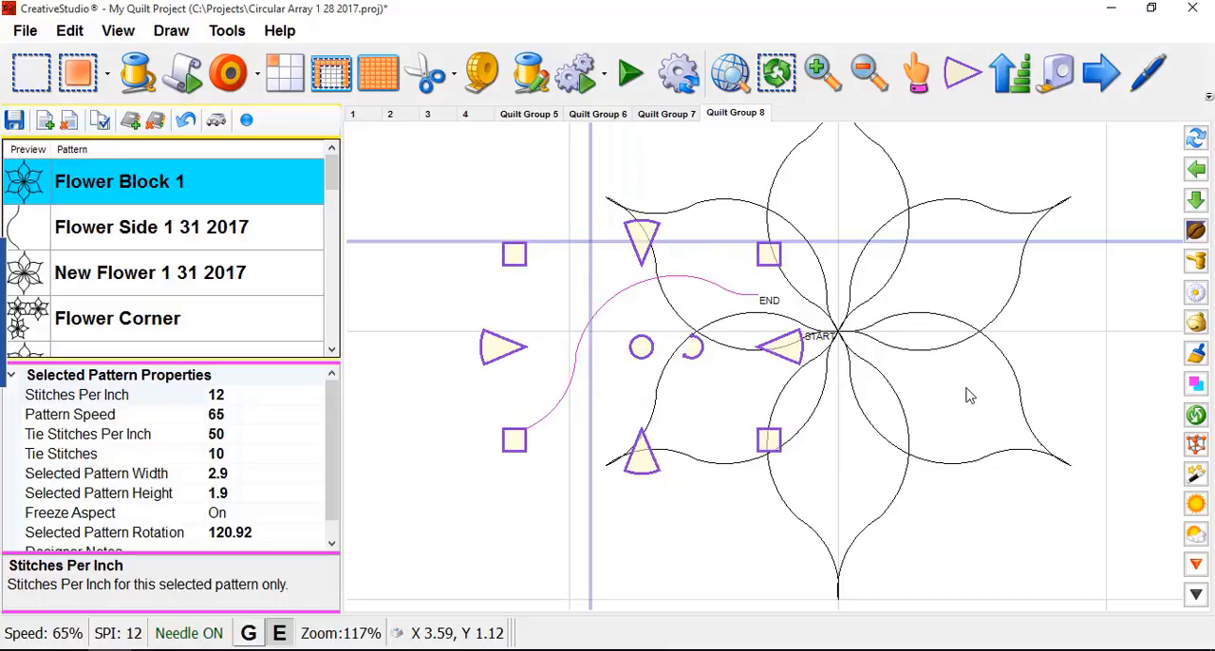
- Rubber-stamp the upper half of the lower-right petal and move the copy up and to the right of the original
click(1019, 386)
right_click(980, 369)
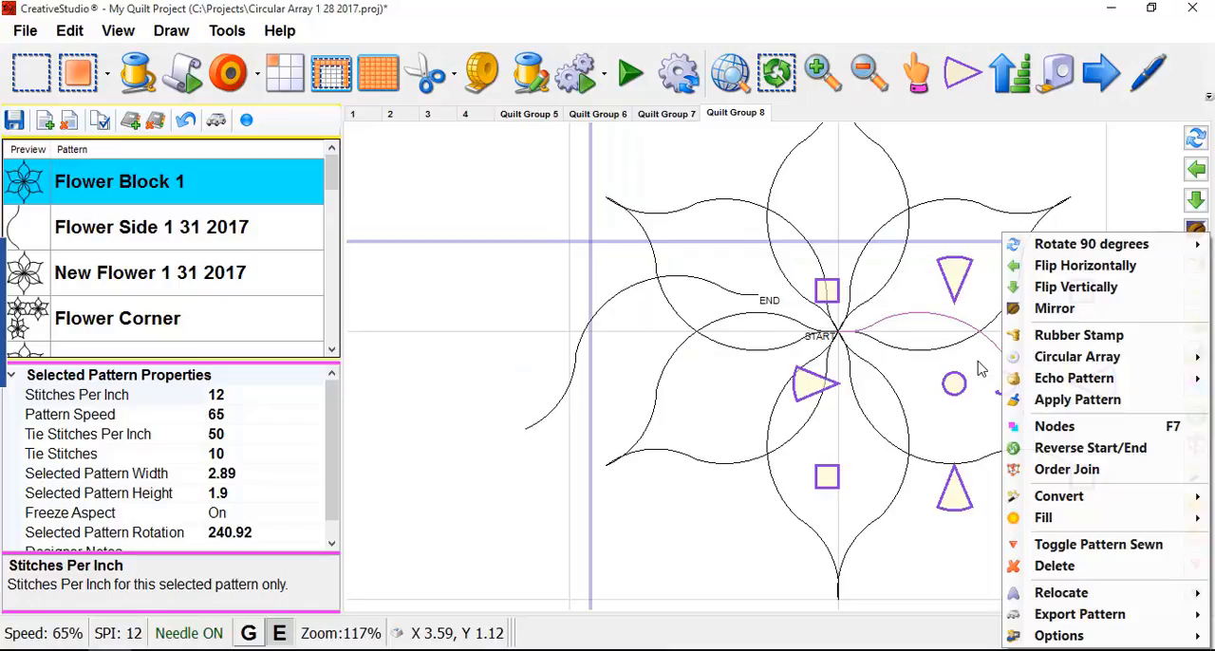
click(1061, 337)
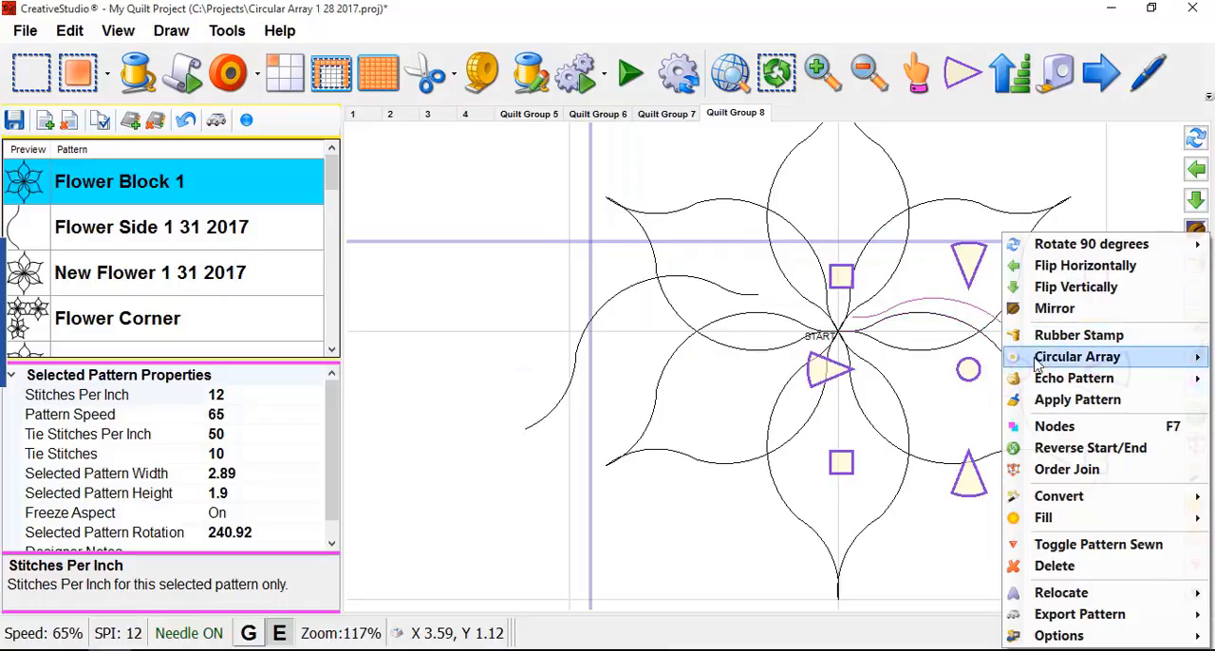
click(981, 387)
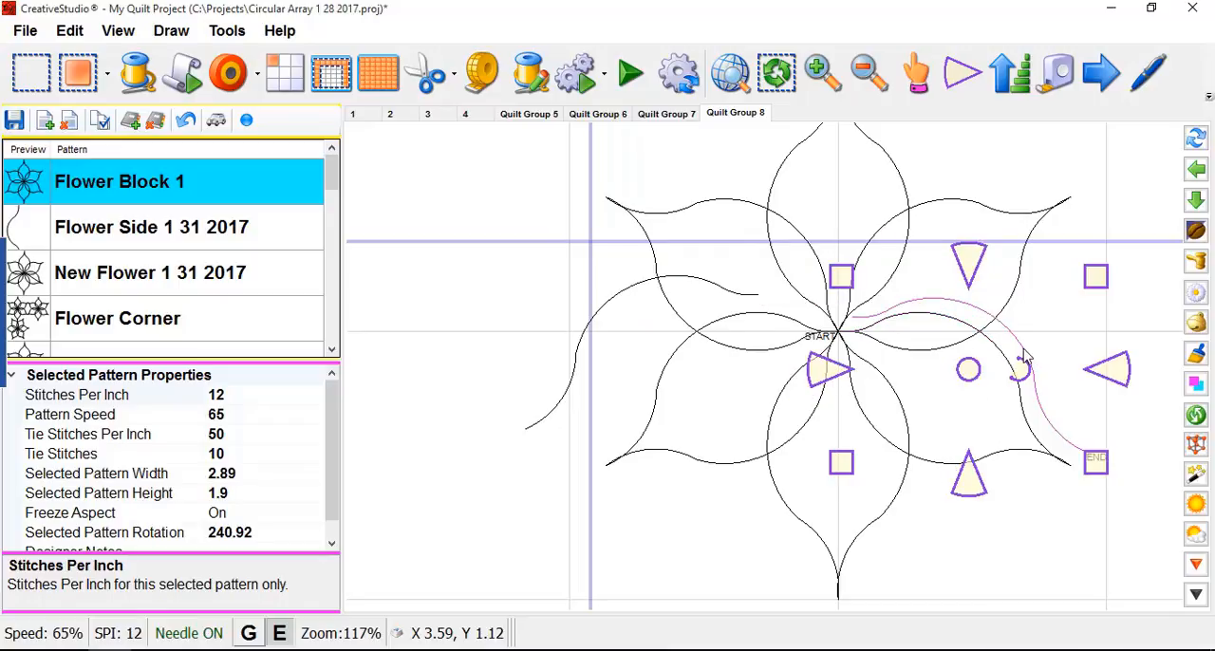
drag(971, 369, 1018, 337)
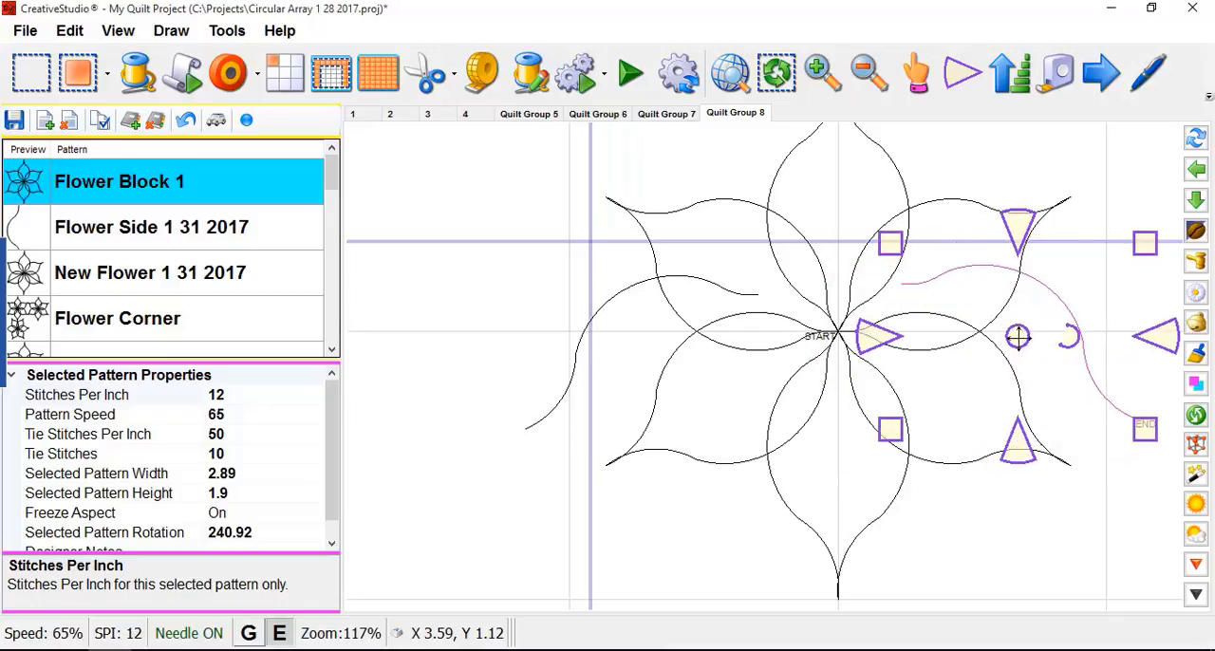
- Show the nodes of the petals meeting at the flower's center and select the upper-right petal
scroll(832, 318, up, 1)
scroll(832, 318, up, 6)
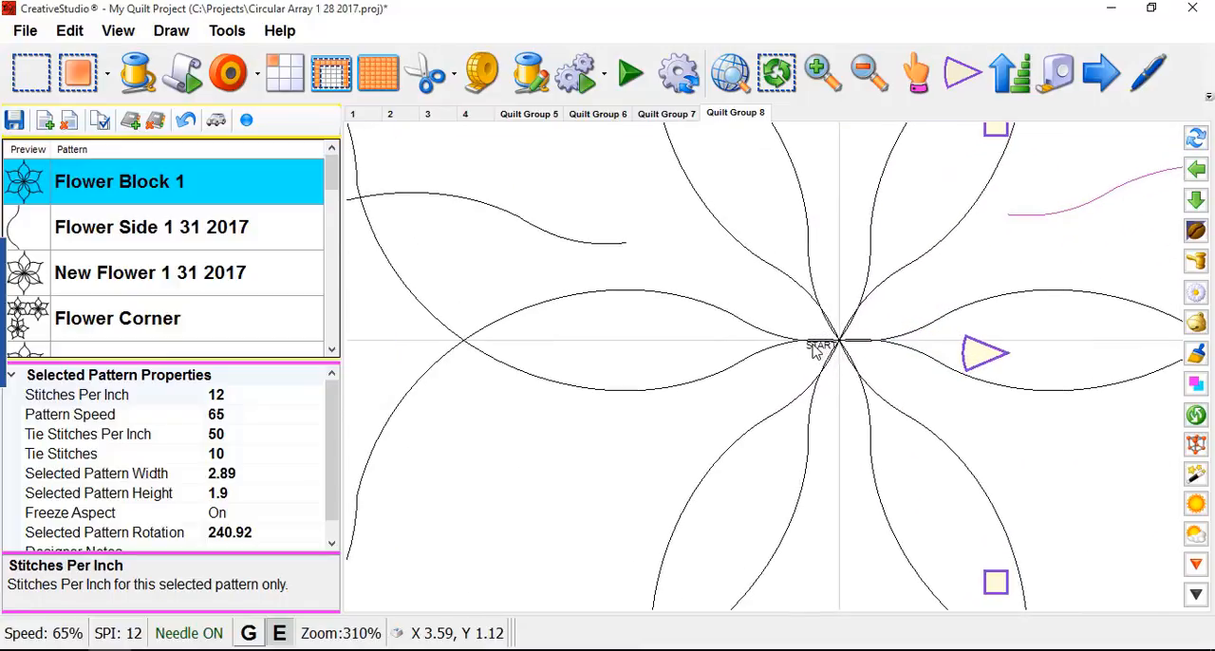
scroll(847, 344, up, 3)
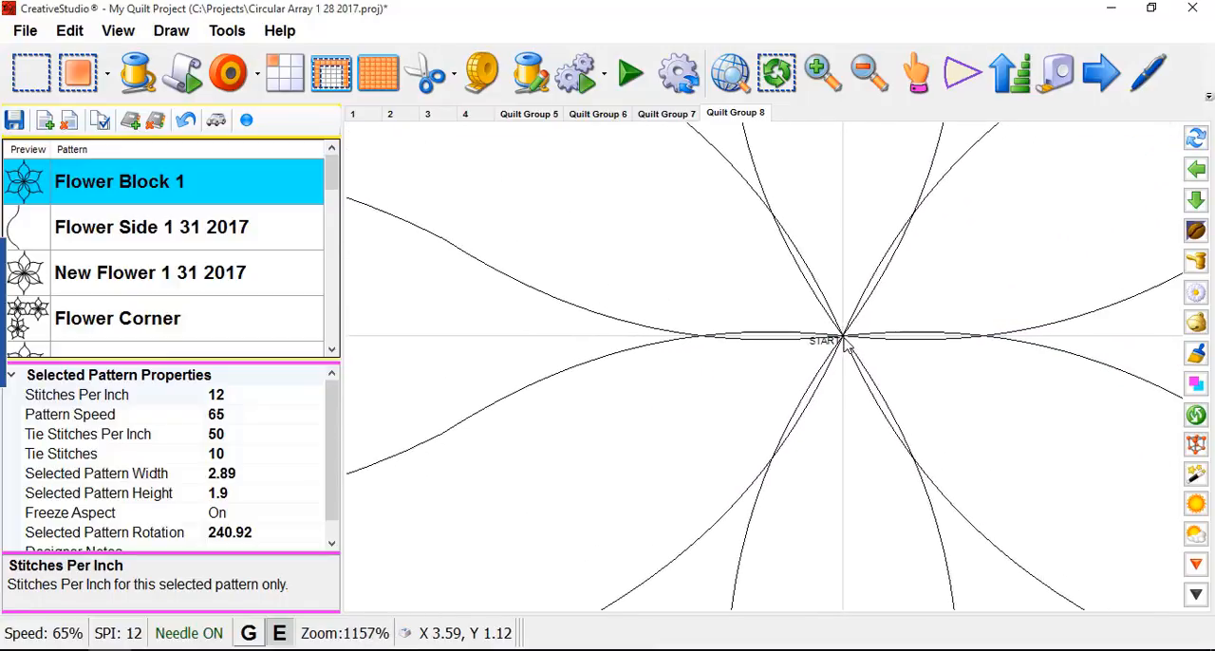
right_click(844, 345)
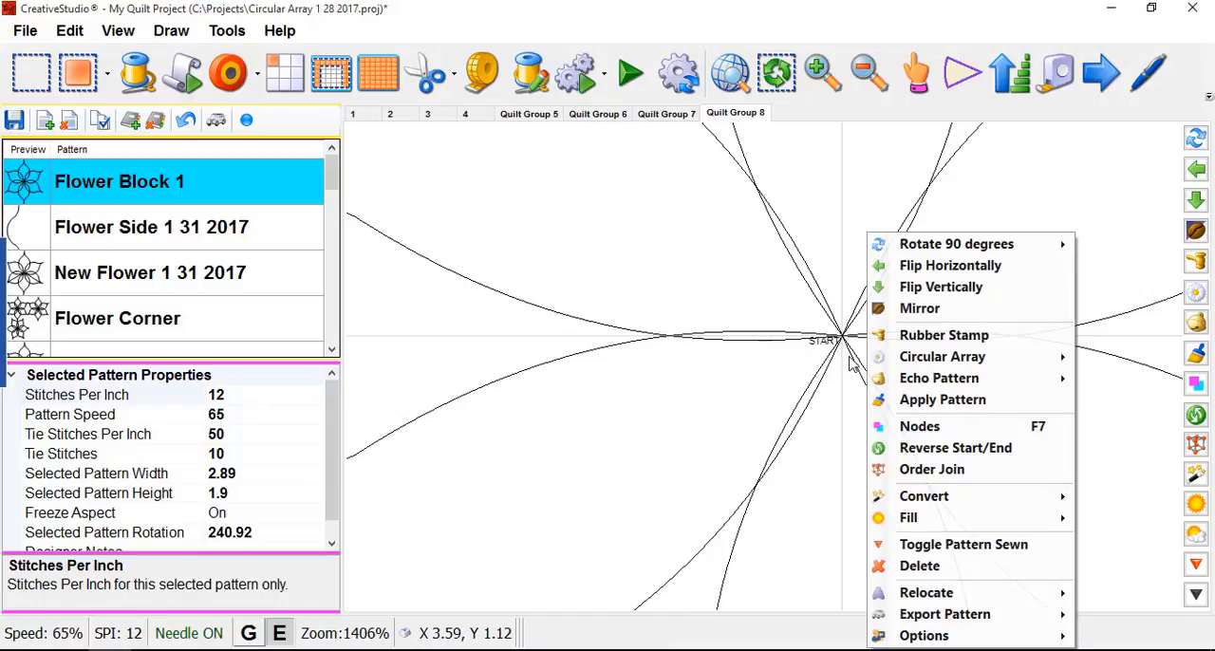
click(925, 429)
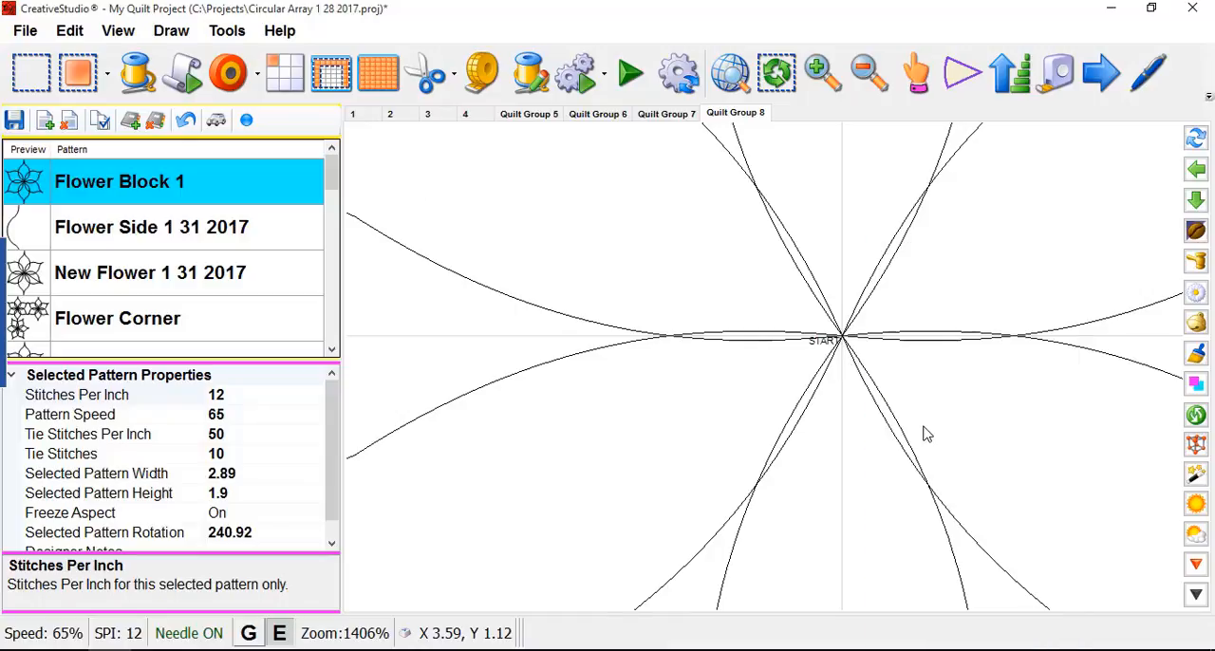
click(841, 339)
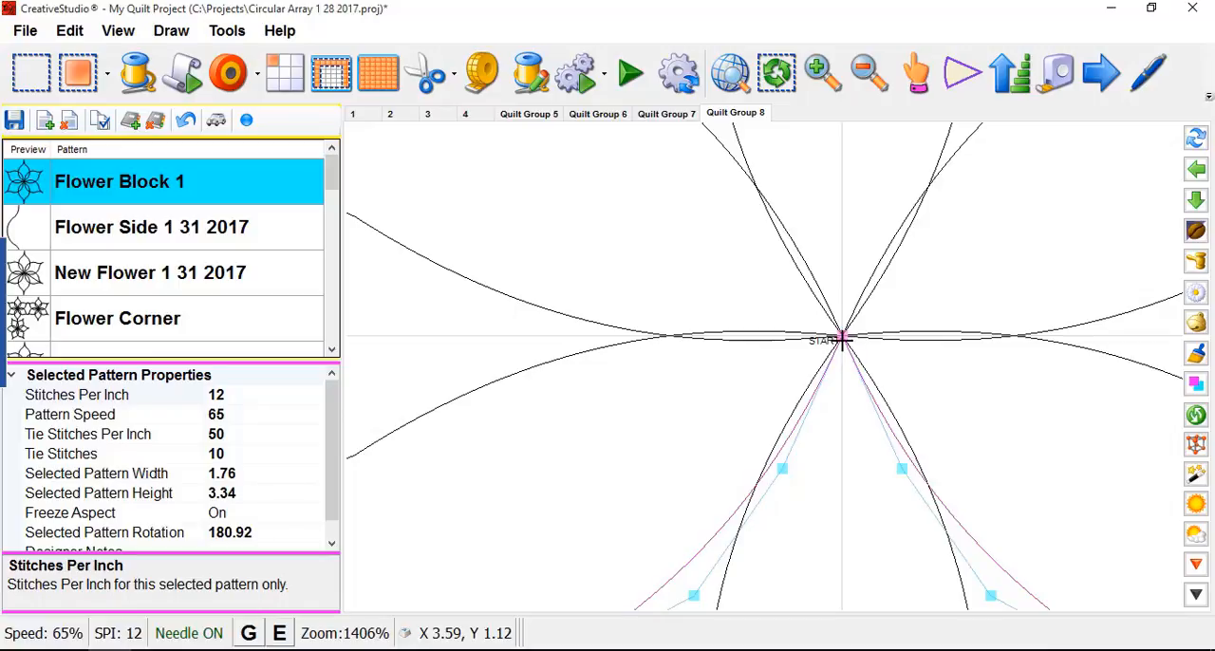
click(826, 225)
click(843, 169)
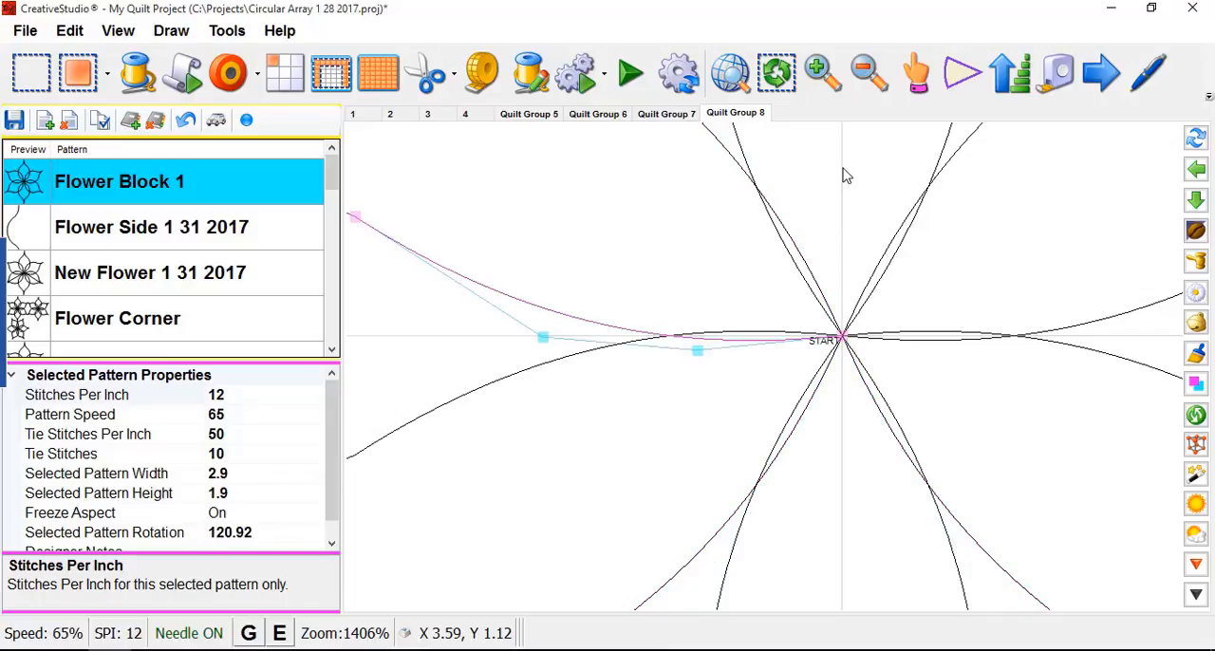
click(944, 150)
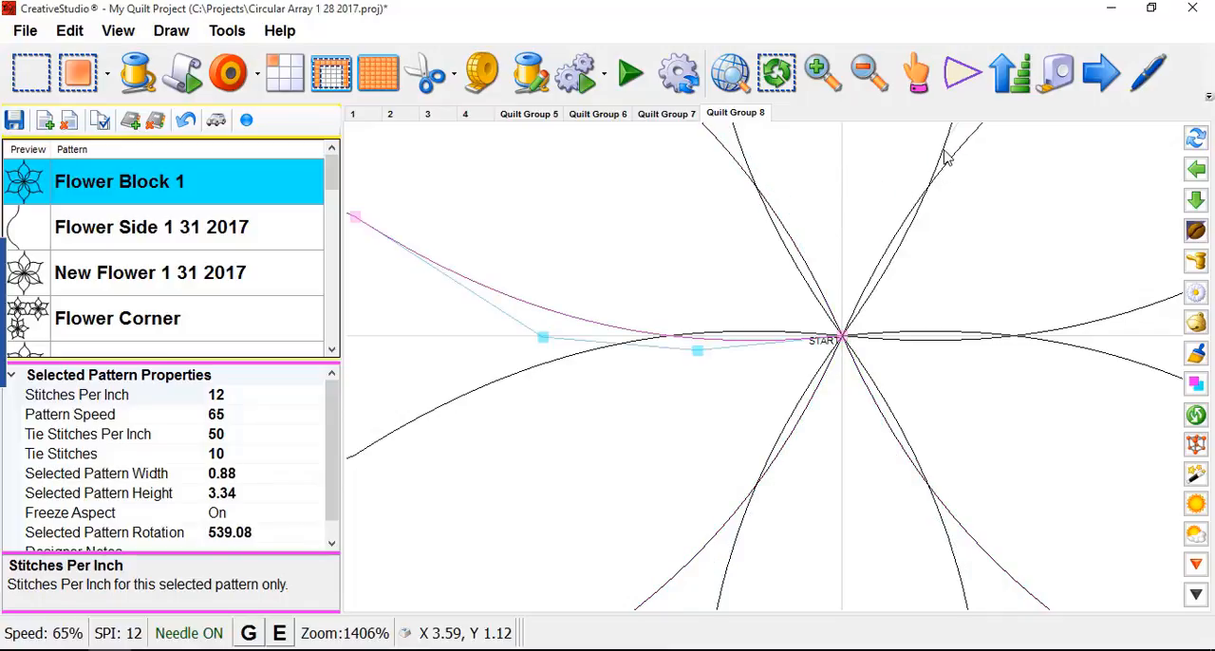
click(876, 302)
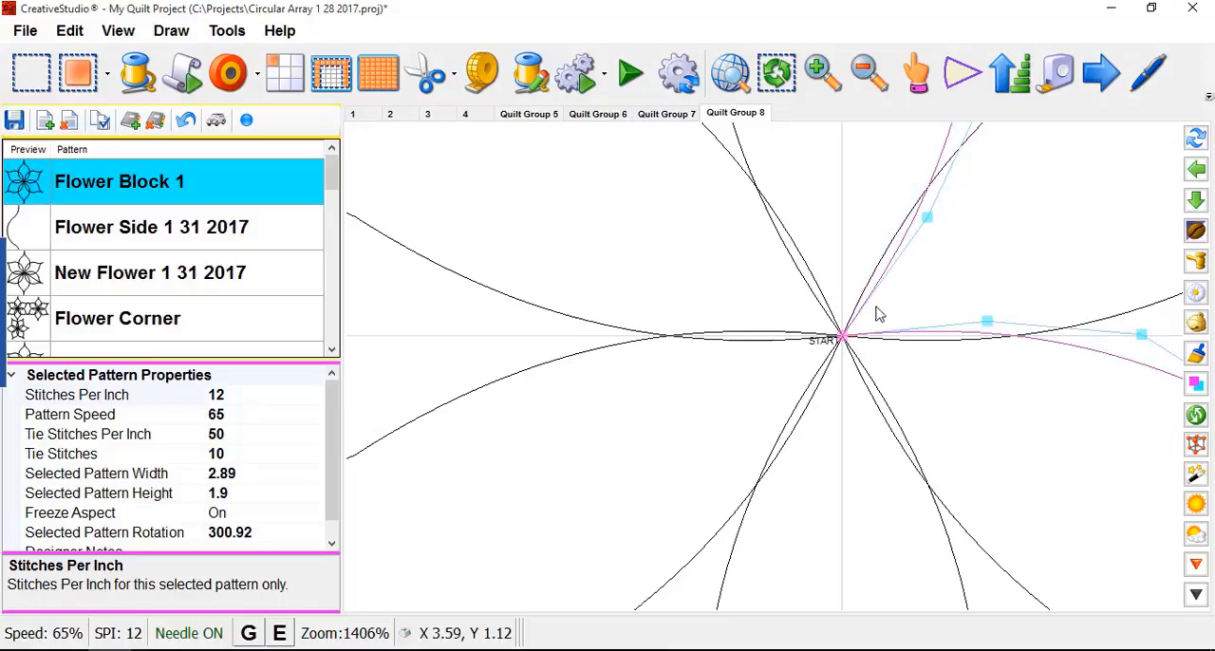
- Split the upper-right petal at its outer tip node
scroll(848, 371, up, 1)
scroll(844, 332, up, 1)
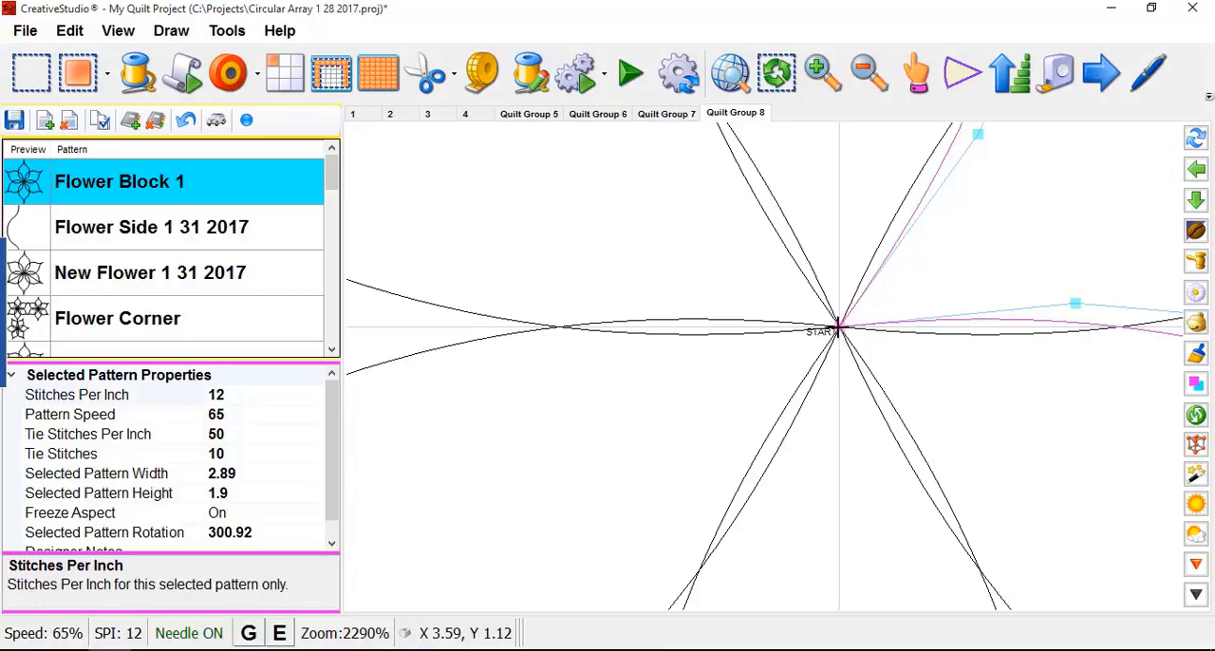
scroll(792, 328, down, 6)
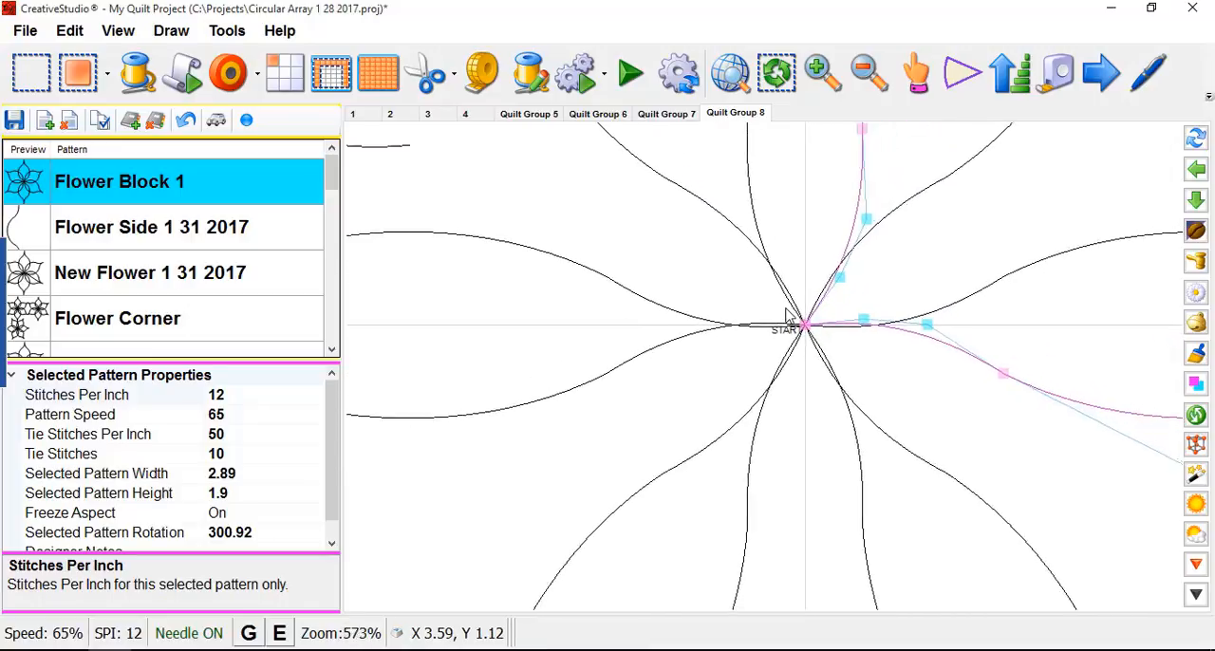
scroll(792, 323, down, 3)
scroll(1003, 299, down, 1)
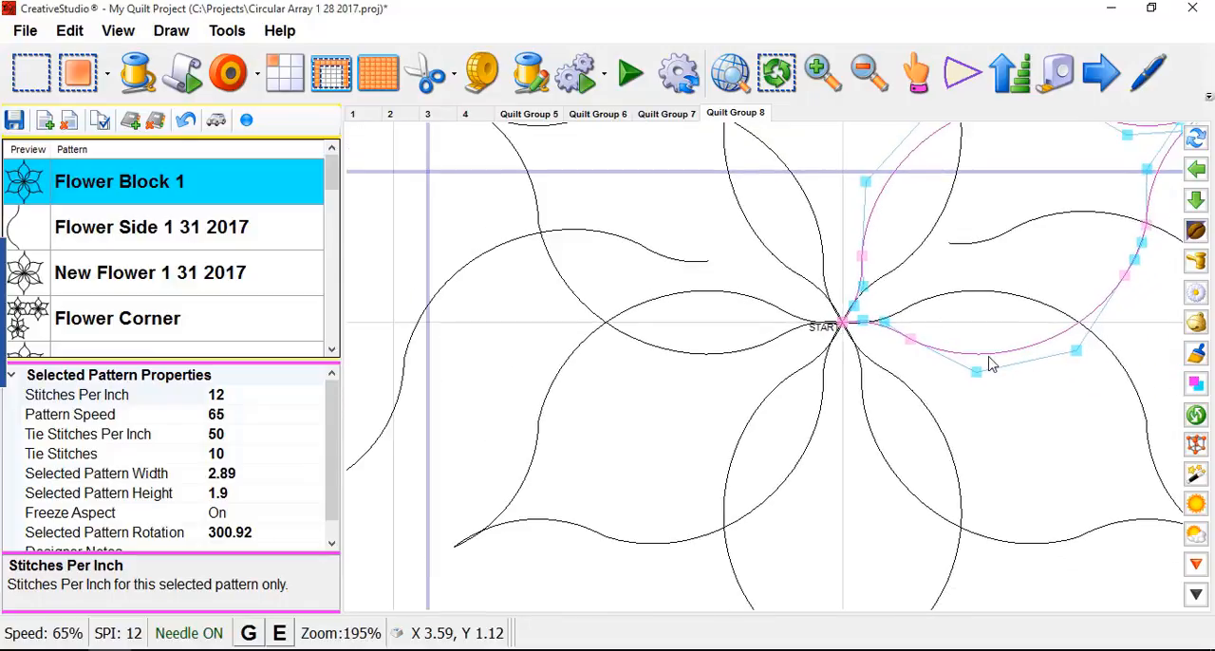
scroll(990, 363, down, 2)
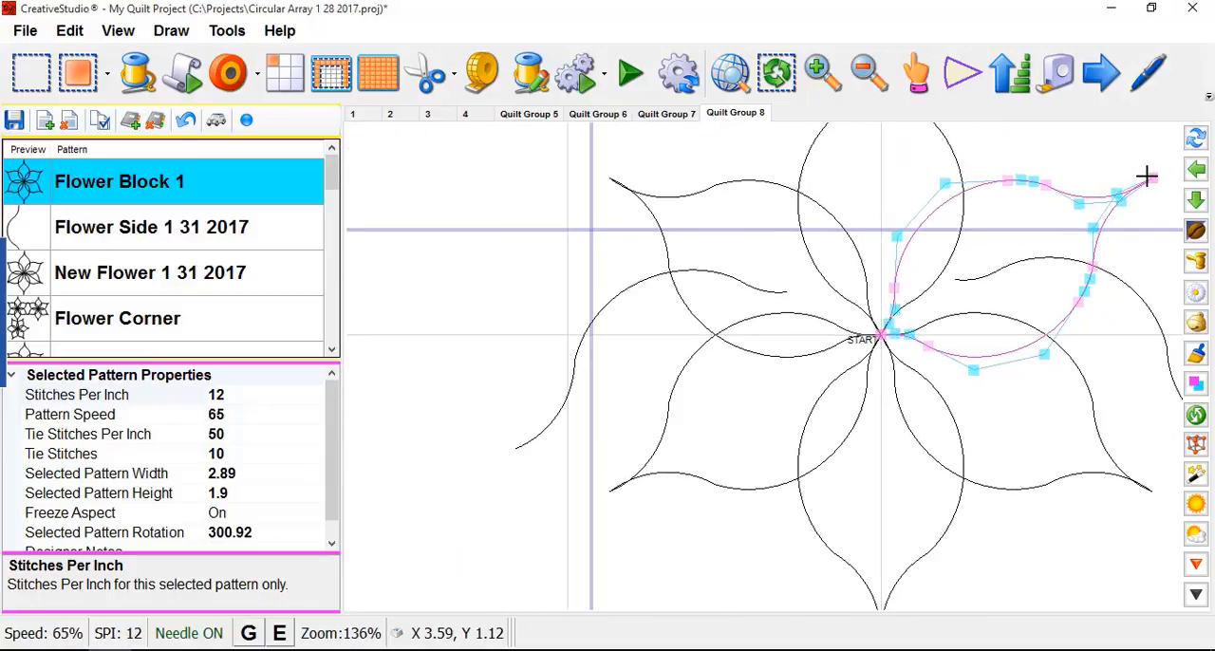
click(1151, 178)
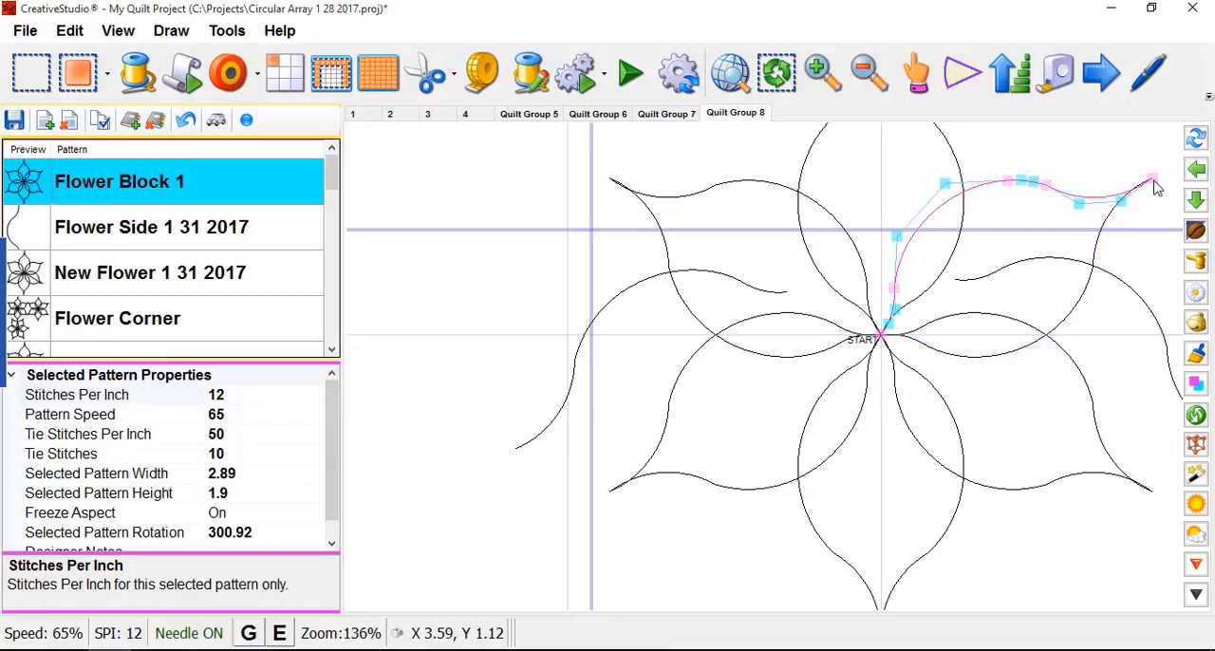
- Move the inner end node of the upper-right petal's upper half slightly up and away from the flower's center
scroll(881, 339, up, 6)
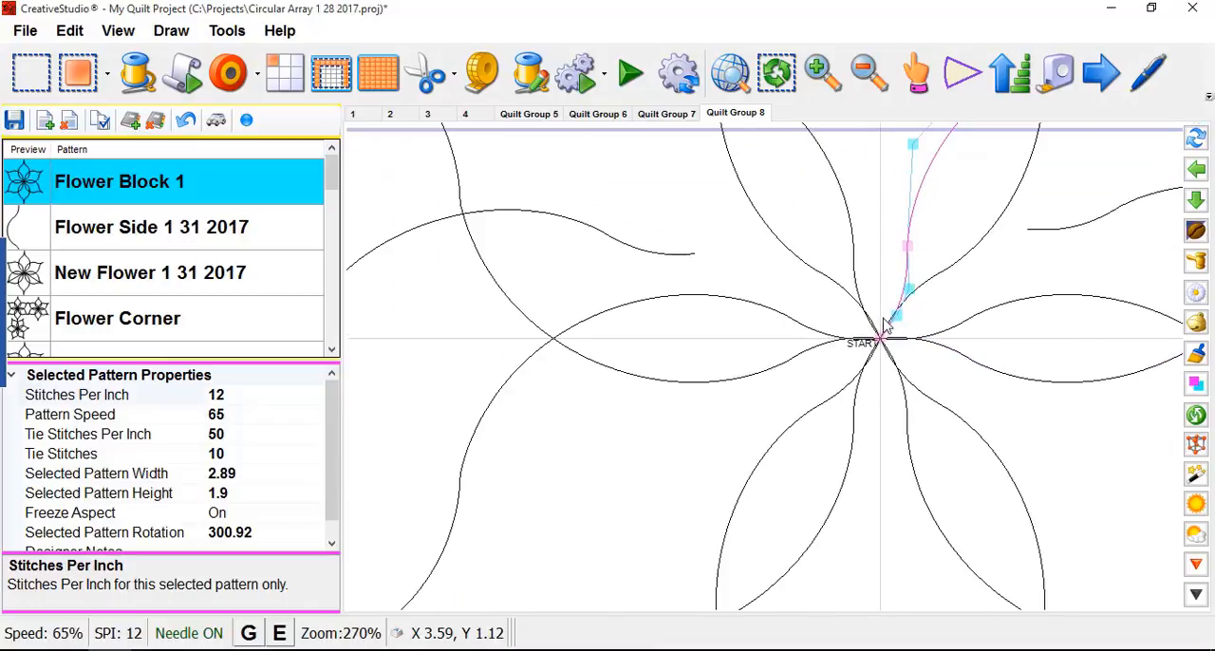
scroll(881, 348, up, 4)
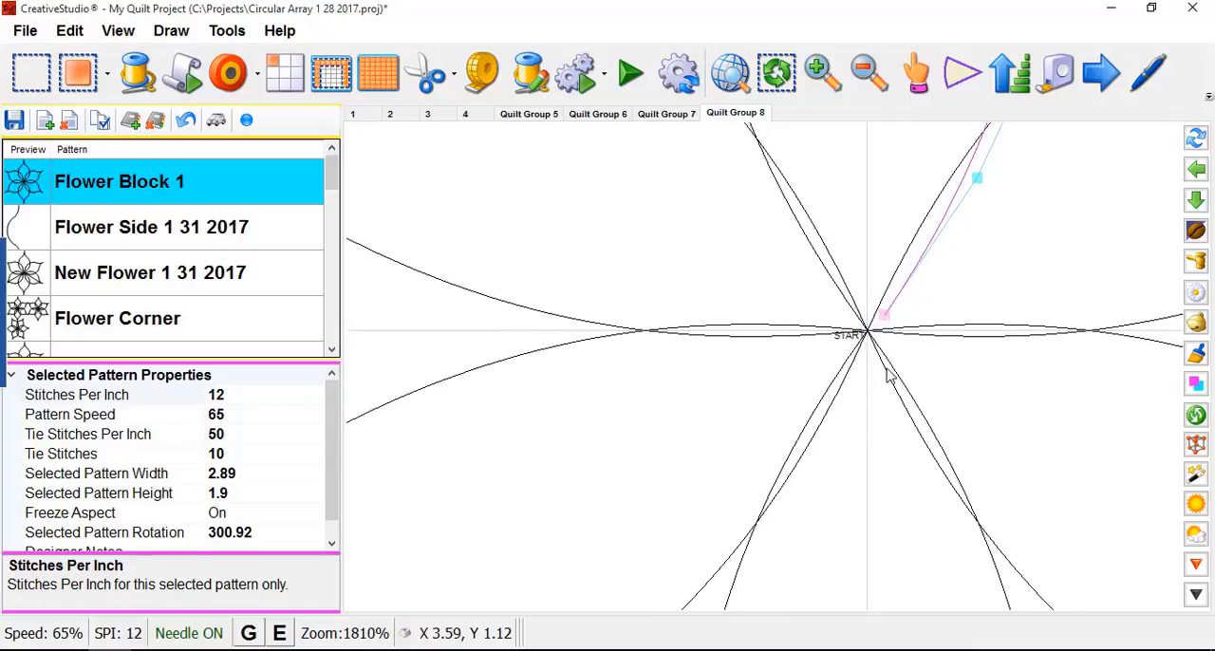
scroll(866, 344, down, 5)
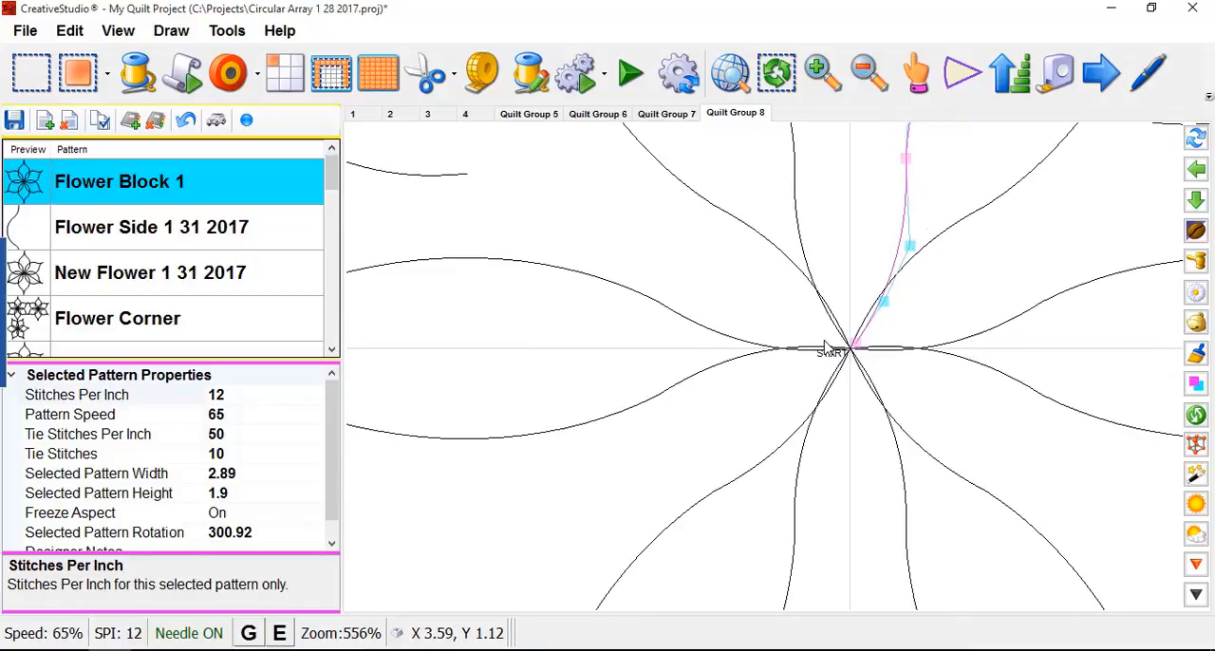
scroll(849, 338, up, 4)
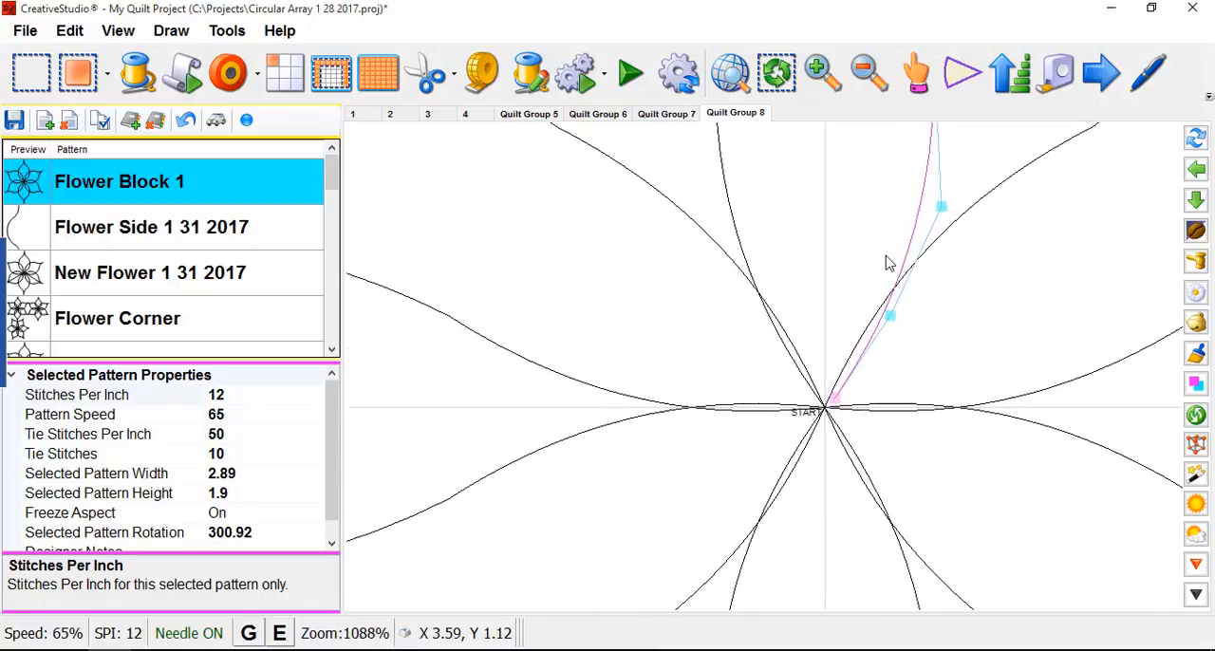
scroll(849, 290, down, 5)
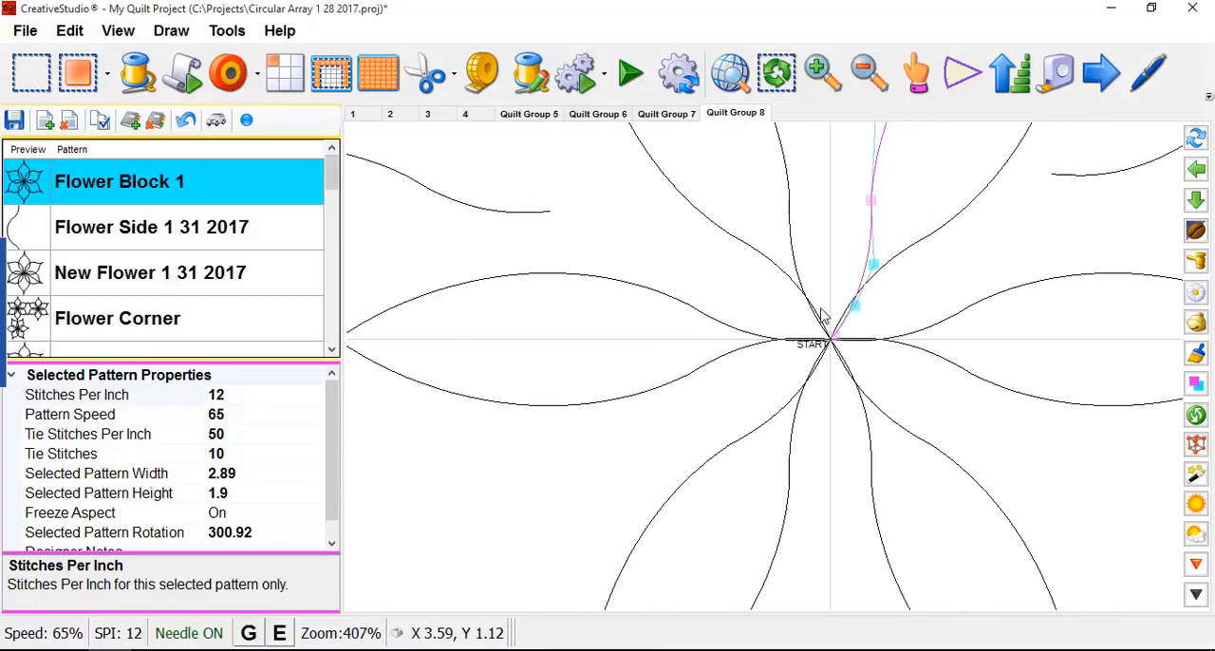
scroll(822, 331, down, 3)
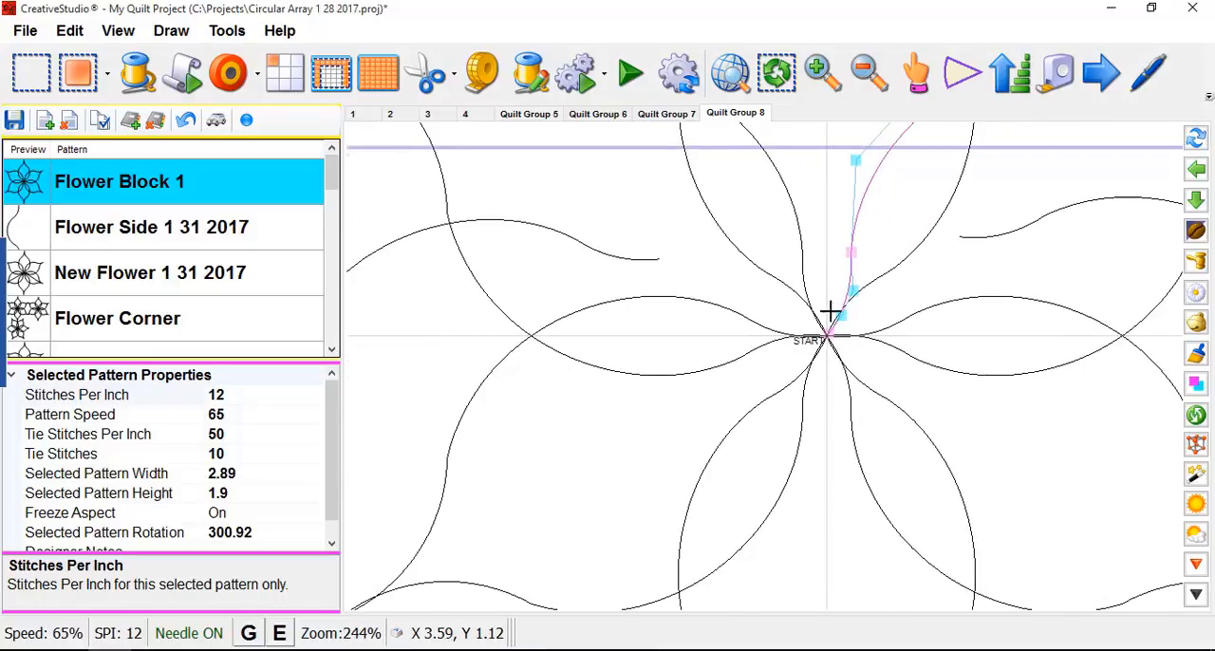
- Select the right half of the top petal and pull its inner end node slightly away from the flower's center
click(895, 273)
scroll(846, 334, up, 4)
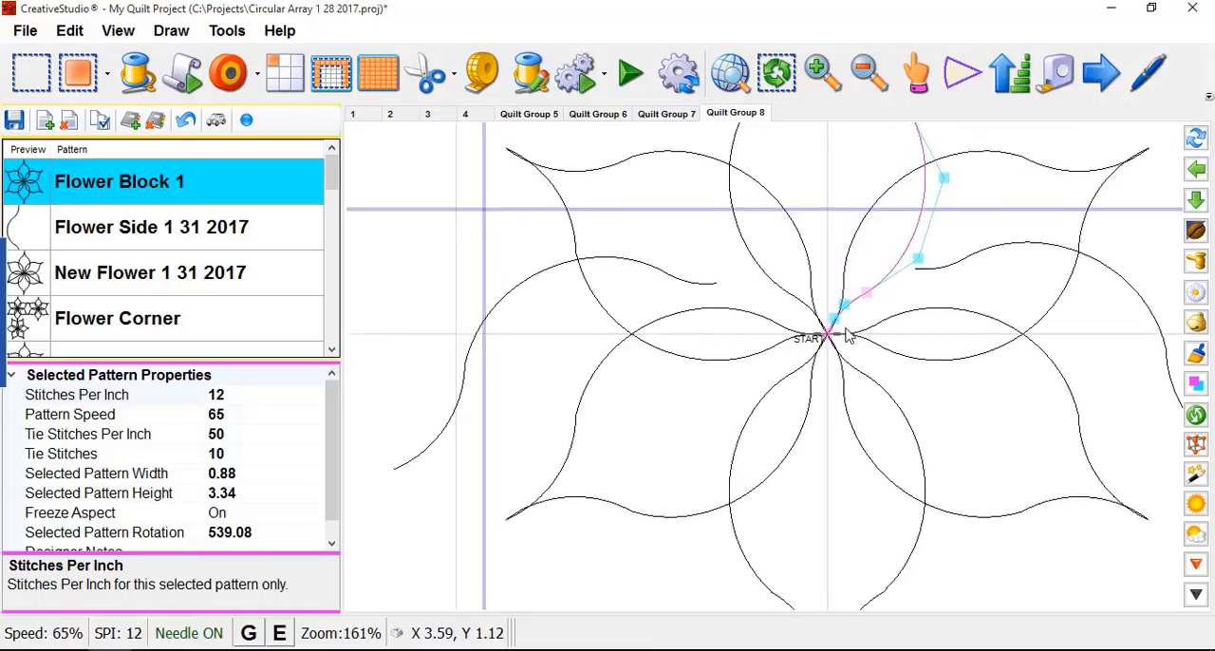
scroll(822, 335, up, 4)
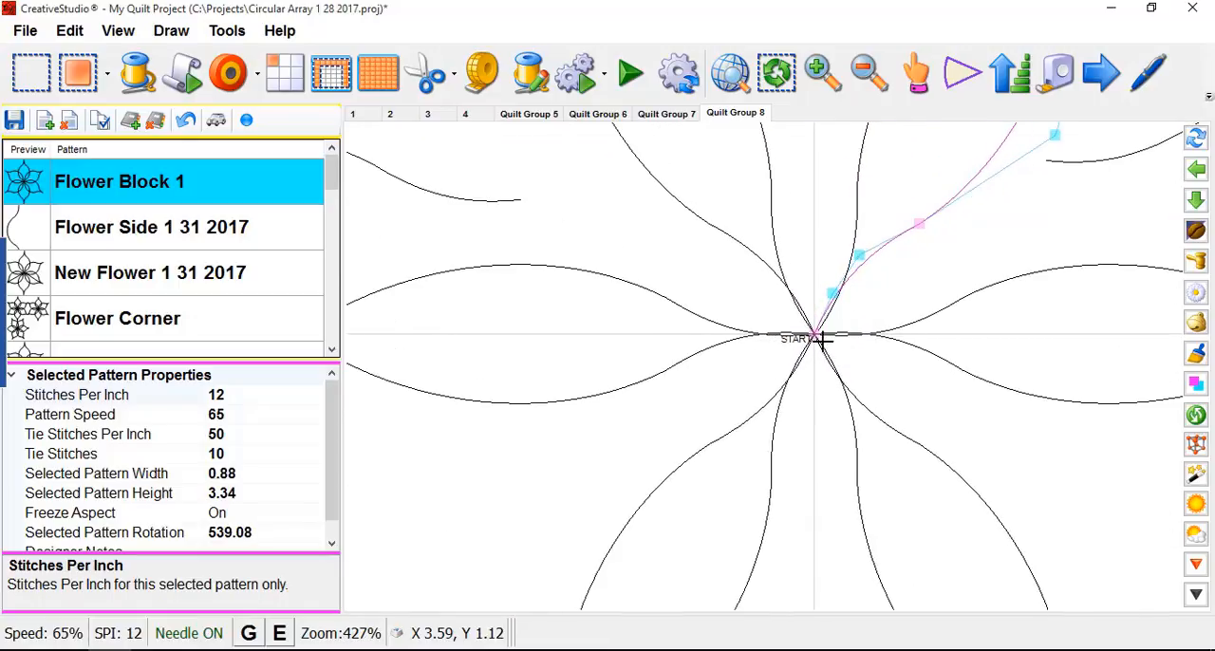
scroll(814, 340, down, 8)
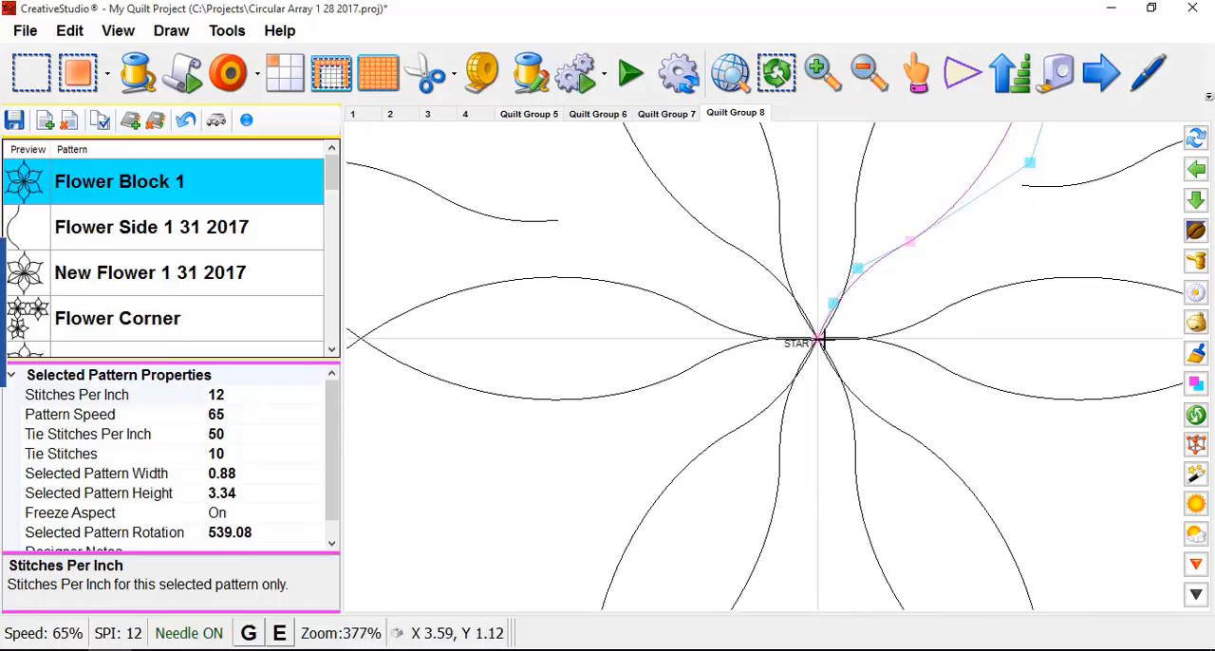
scroll(818, 344, down, 1)
scroll(821, 342, up, 5)
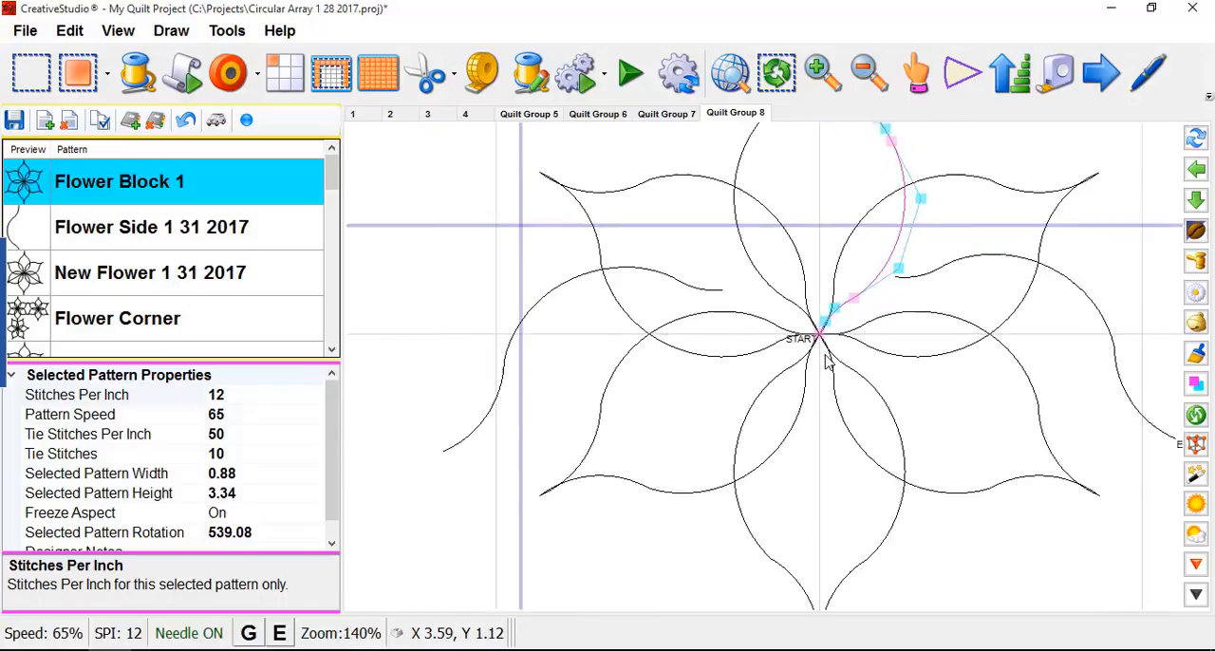
scroll(822, 339, up, 3)
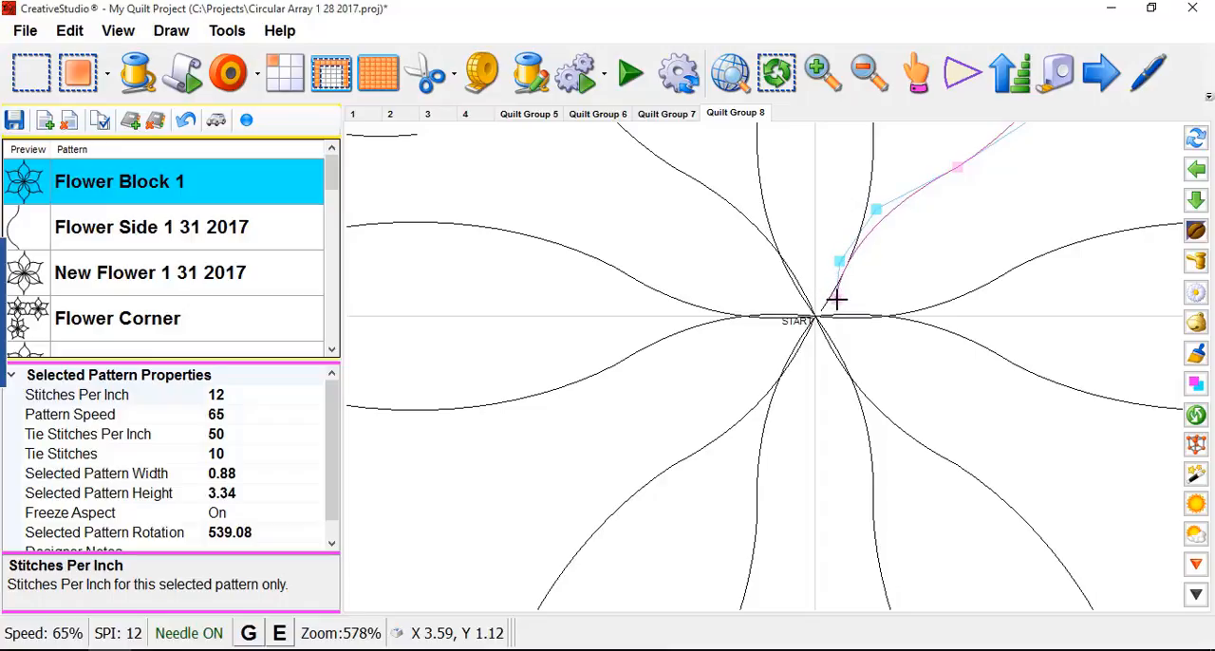
- Move the inner end node of the top petal's right half closer to the flower's center and keep that node selected
scroll(906, 290, down, 5)
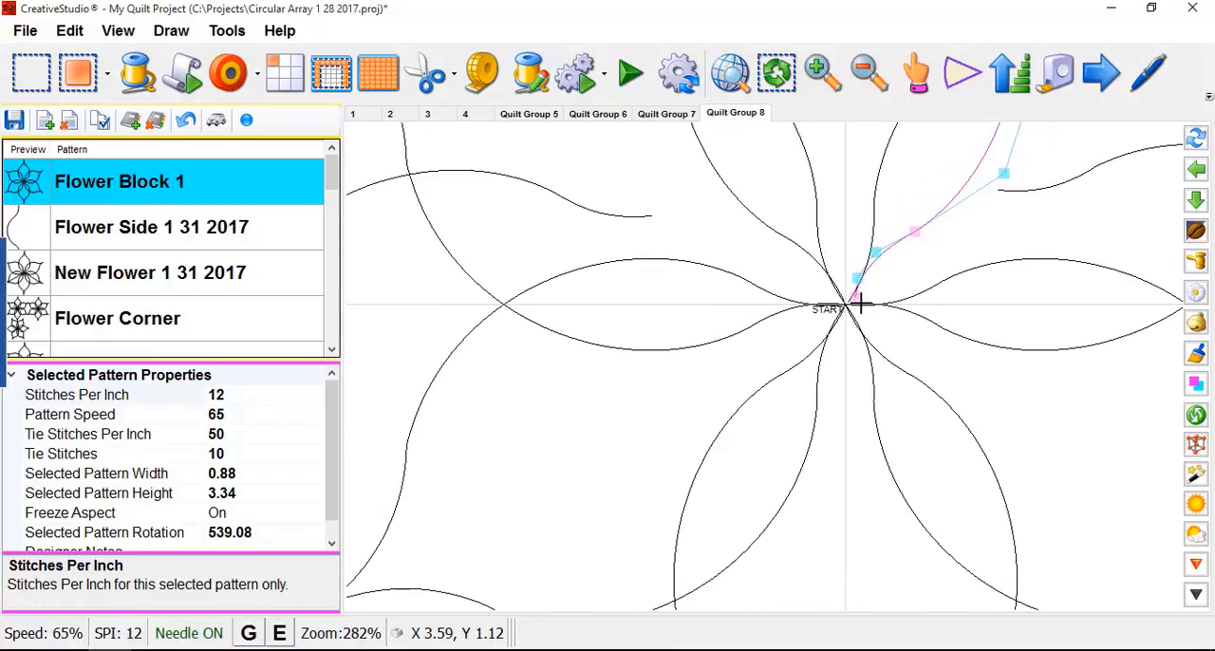
scroll(862, 347, up, 4)
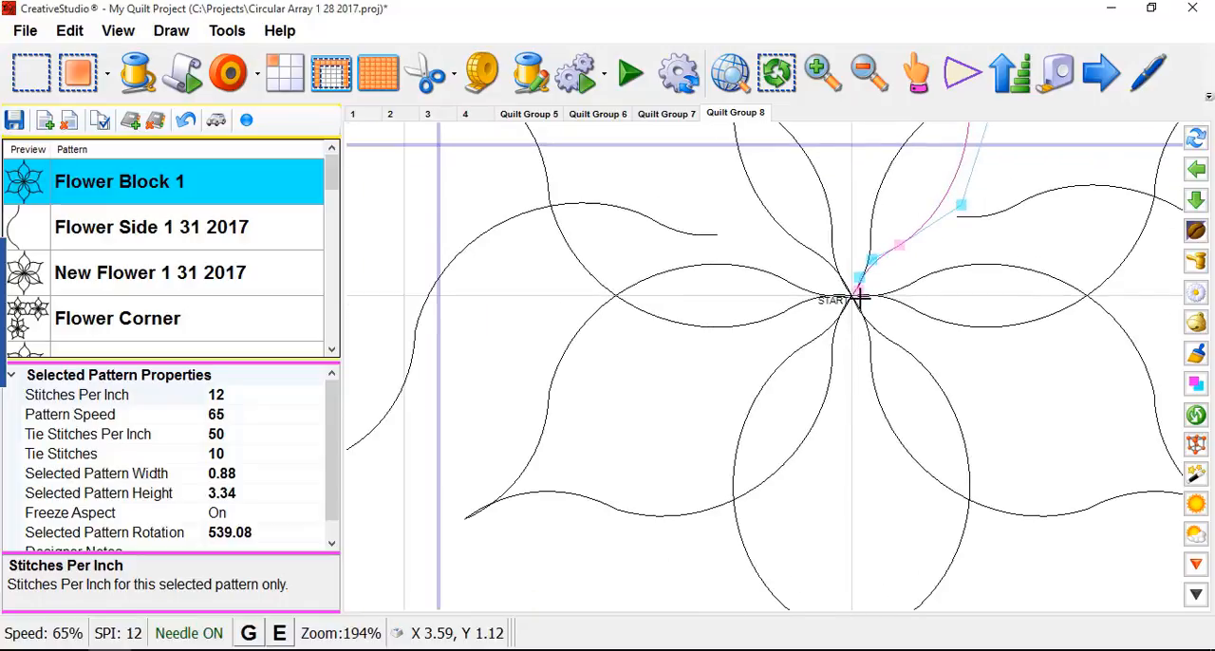
scroll(859, 304, up, 1)
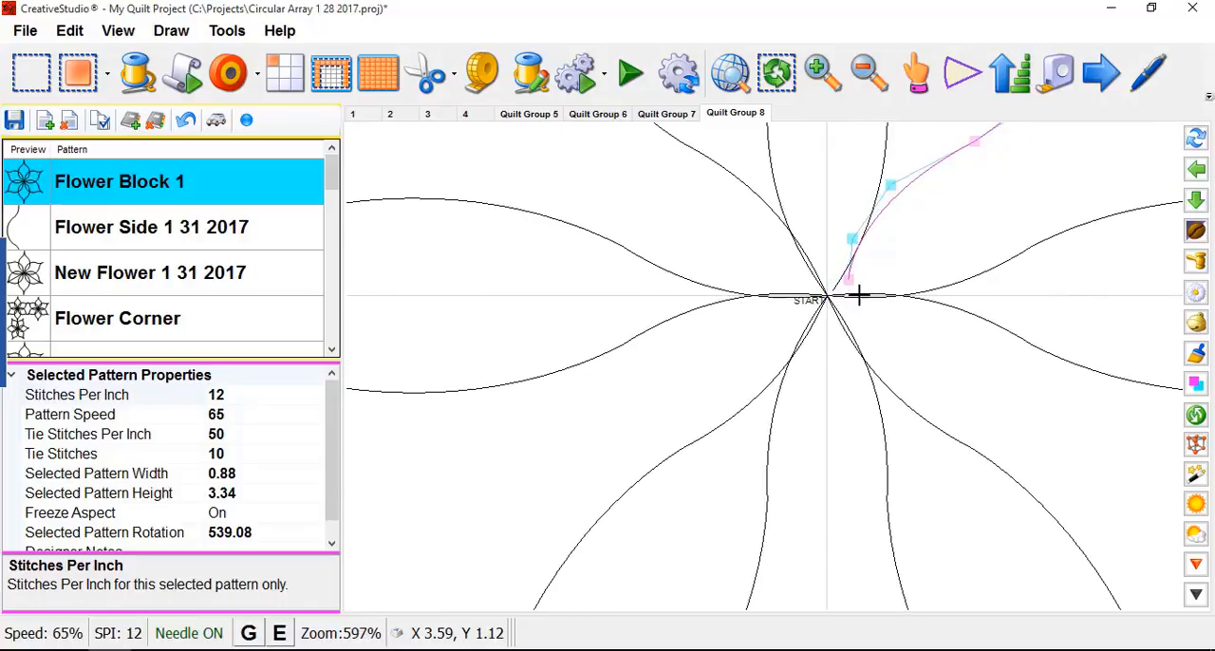
scroll(854, 290, up, 1)
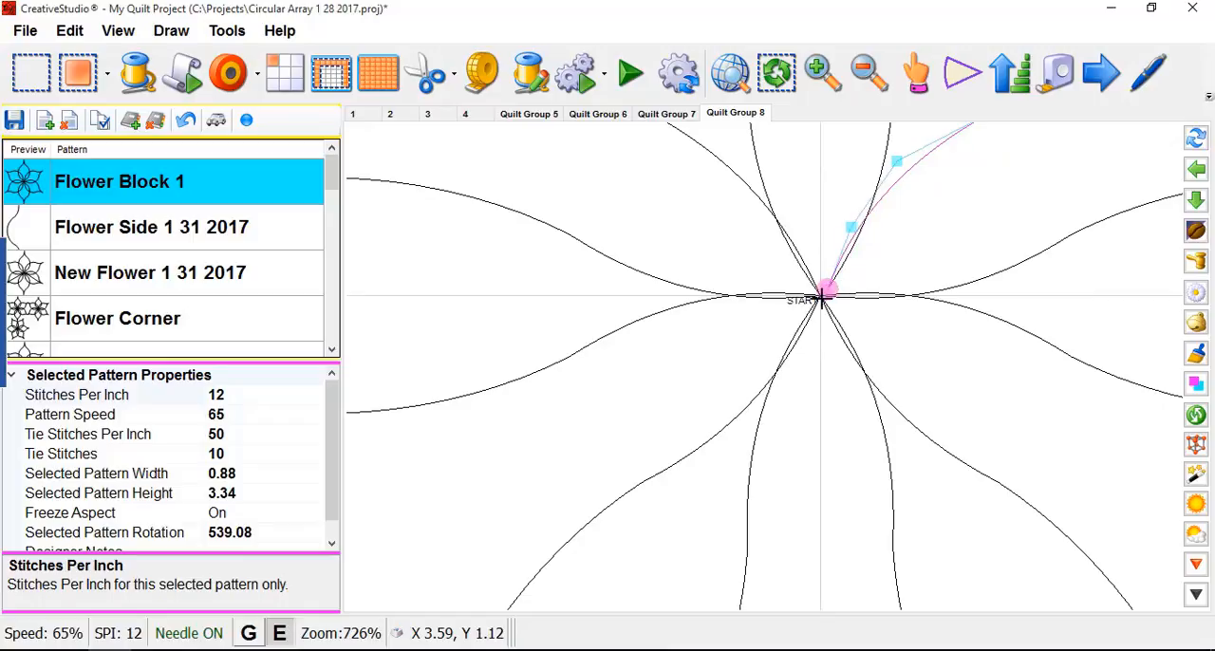
scroll(788, 313, down, 3)
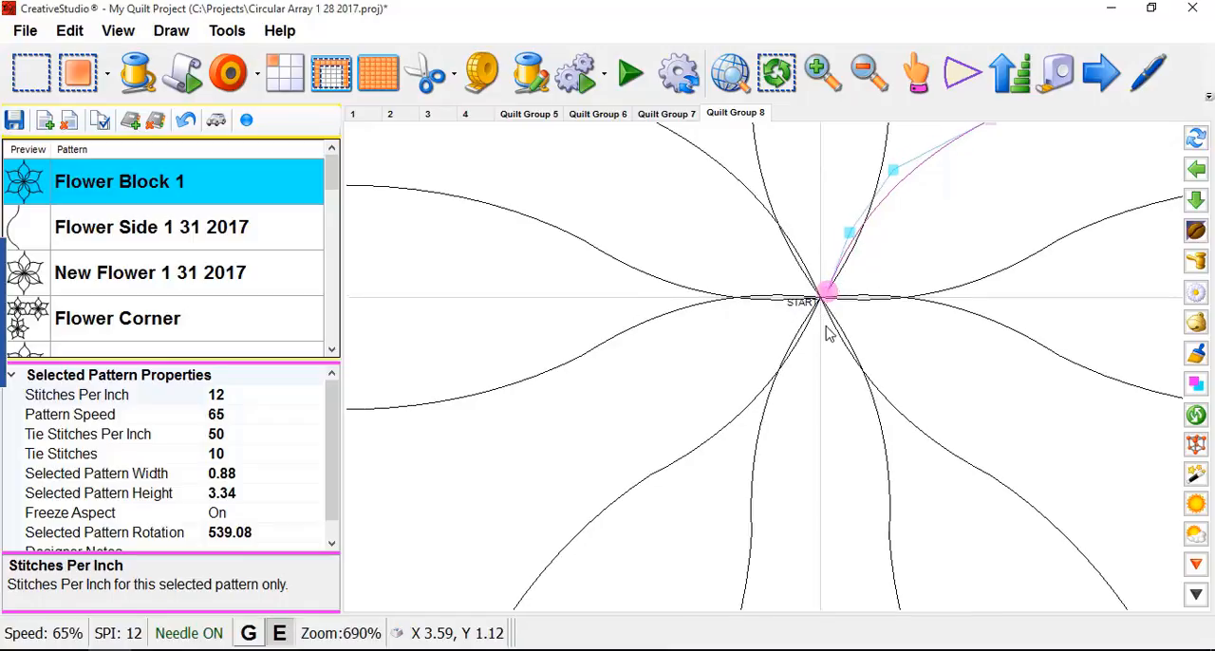
scroll(796, 342, down, 4)
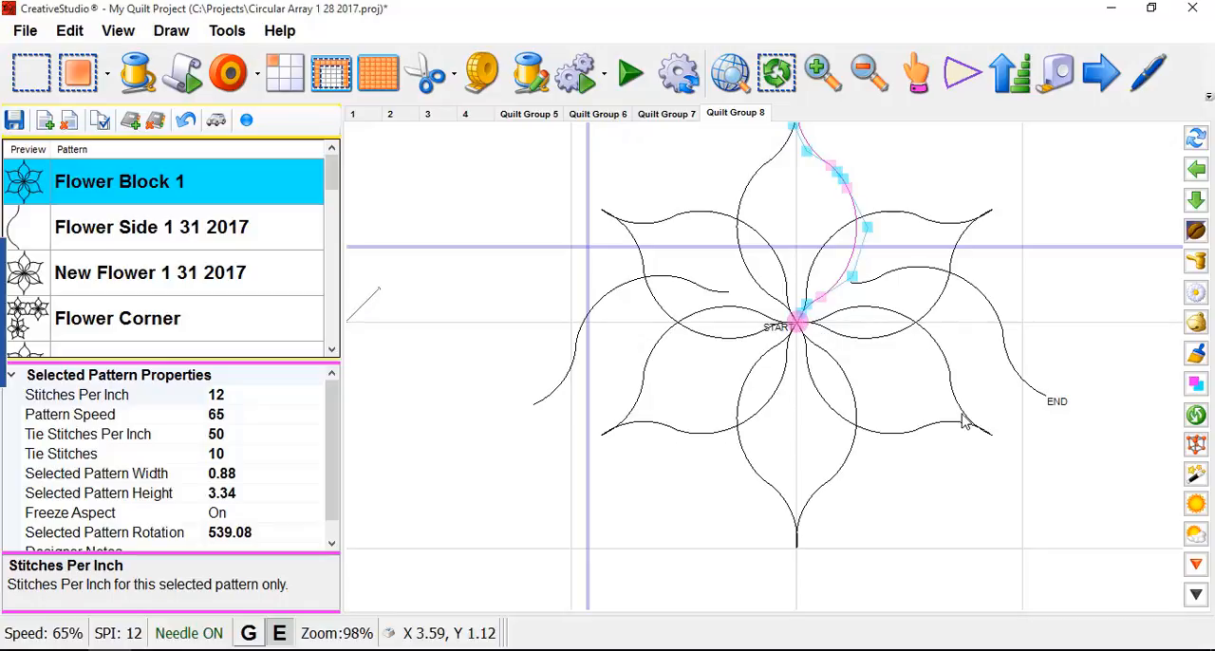
scroll(812, 321, up, 5)
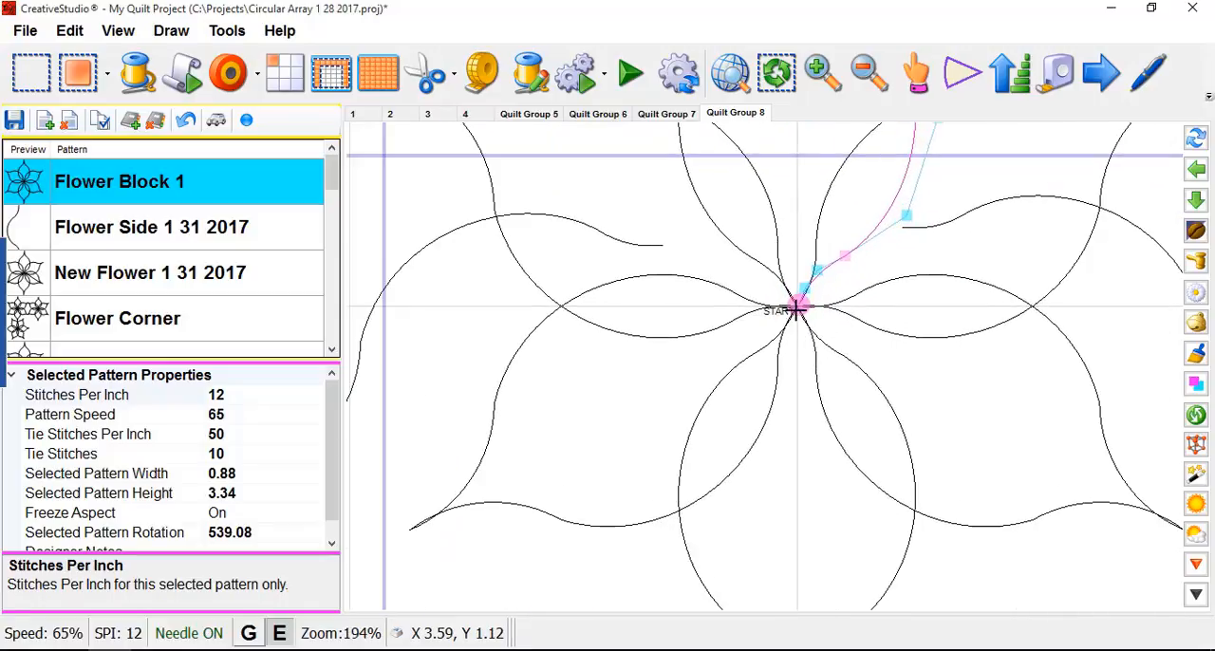
- Examine the flower's center up close to compare the top petal's displaced inner end node with the start point
scroll(818, 318, up, 4)
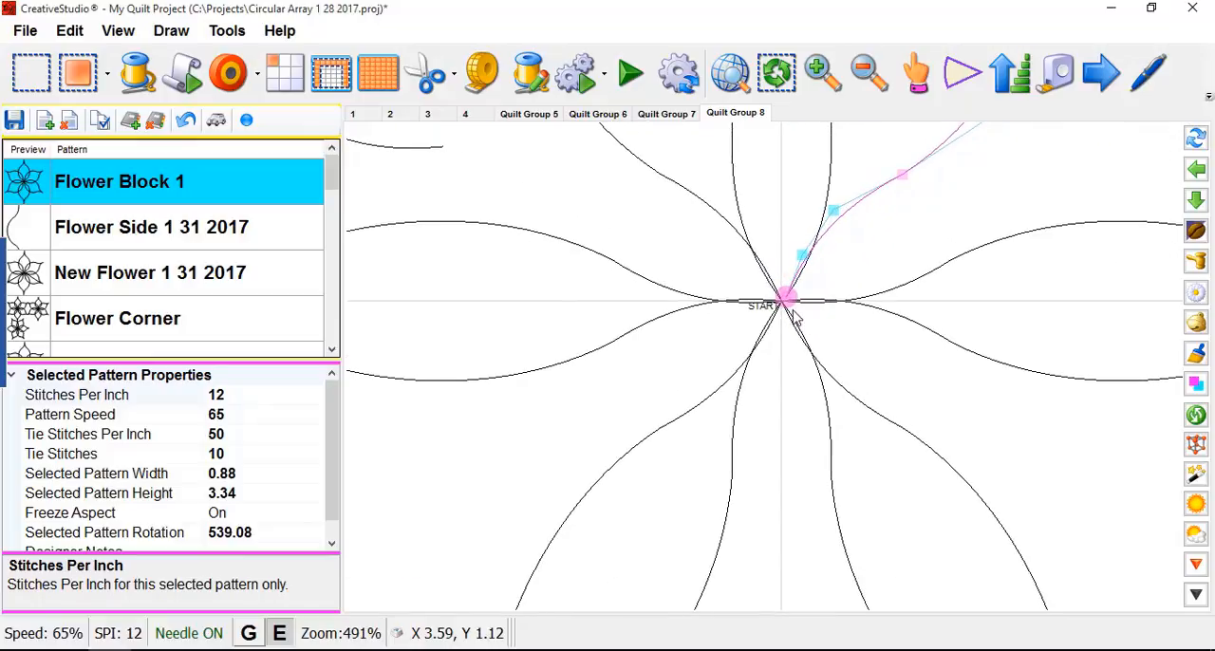
scroll(790, 313, up, 2)
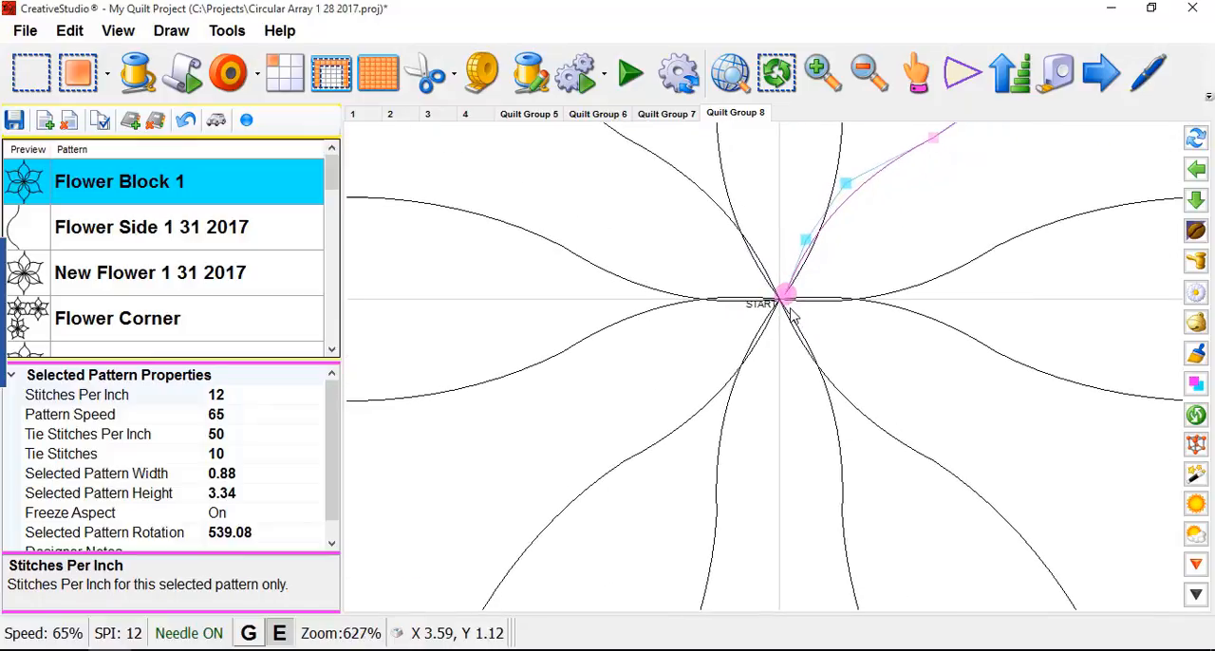
scroll(792, 321, up, 3)
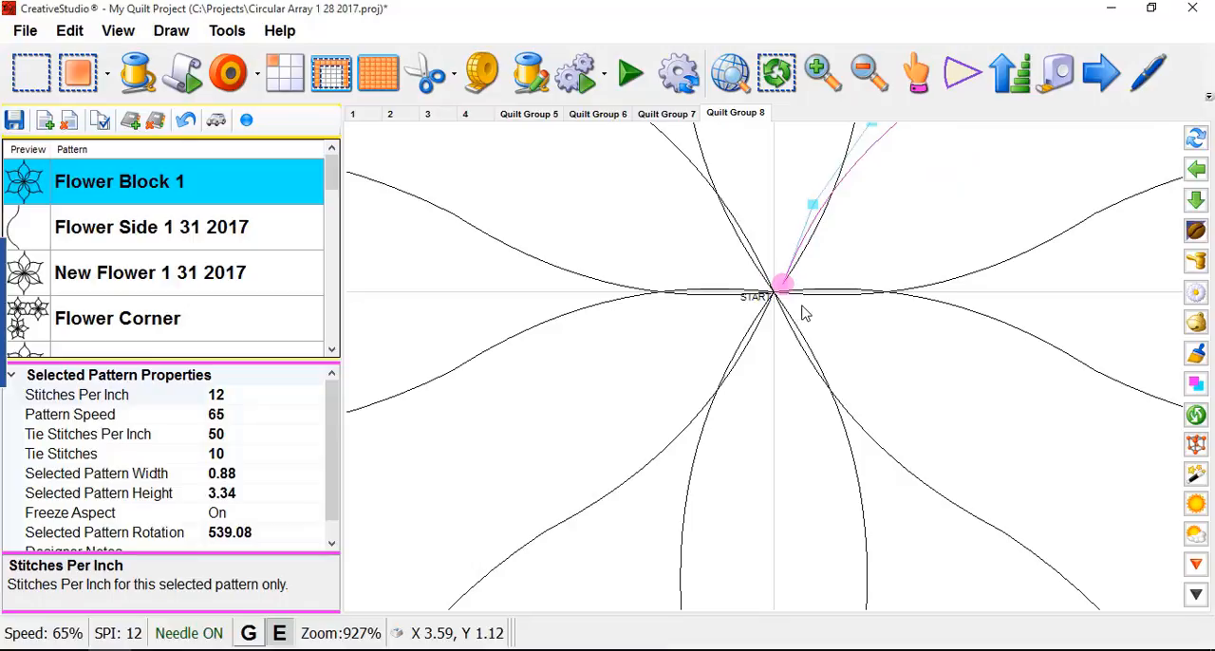
scroll(826, 305, down, 8)
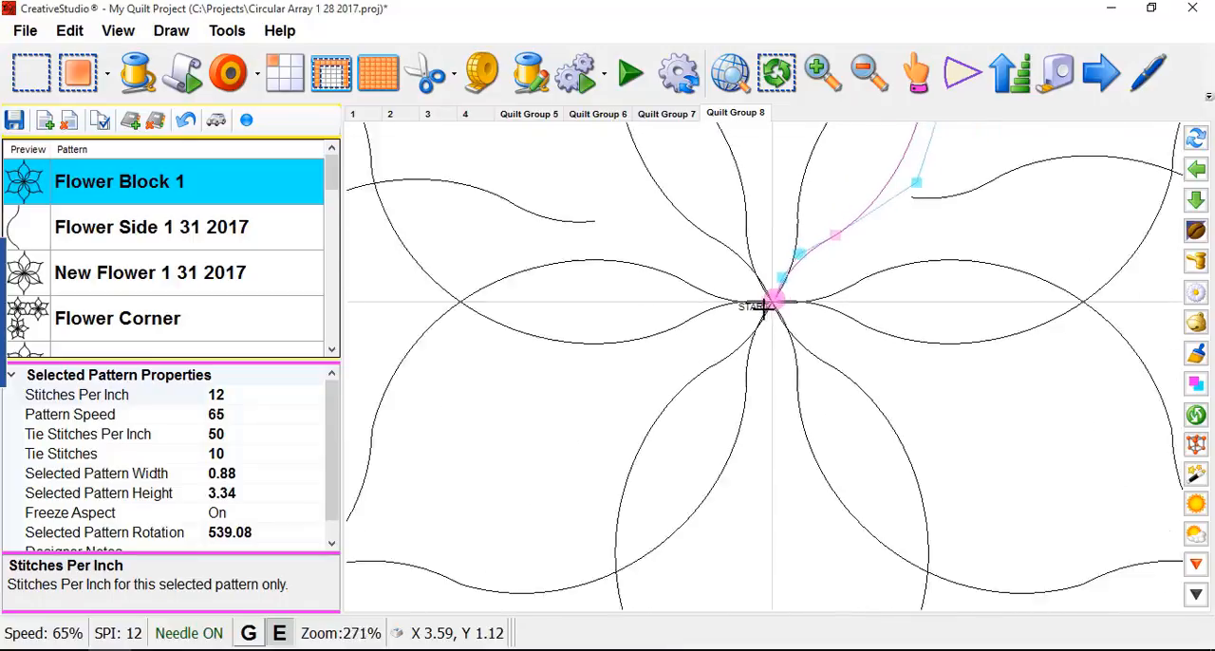
scroll(764, 310, down, 1)
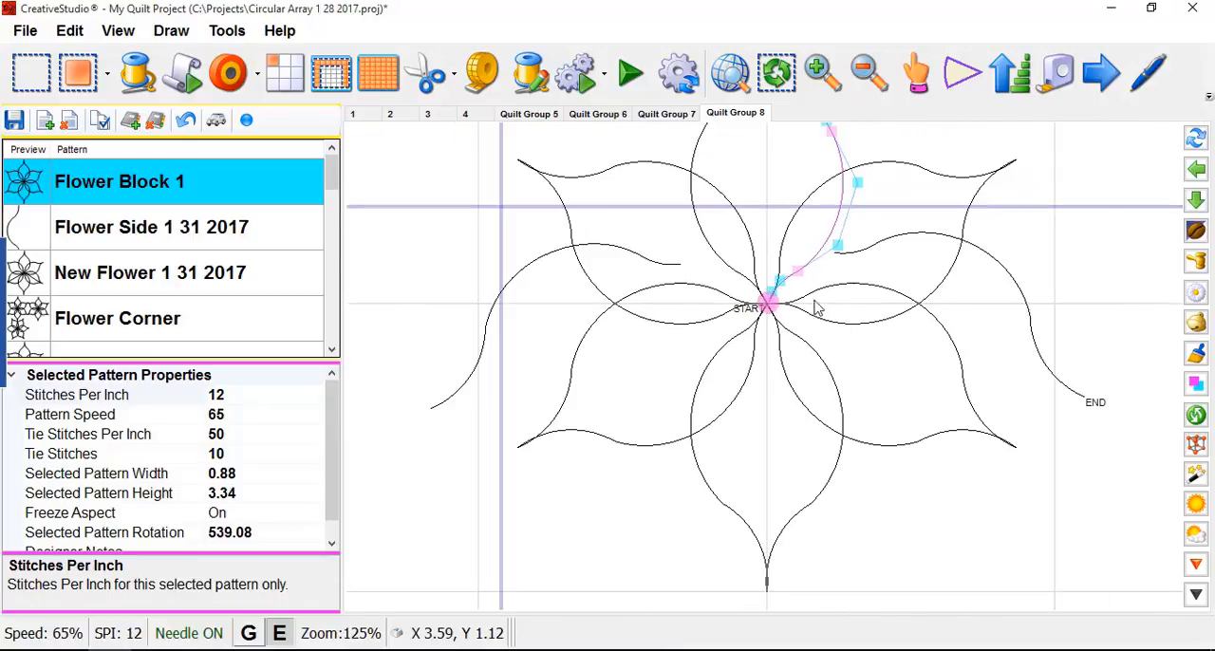
scroll(805, 318, up, 4)
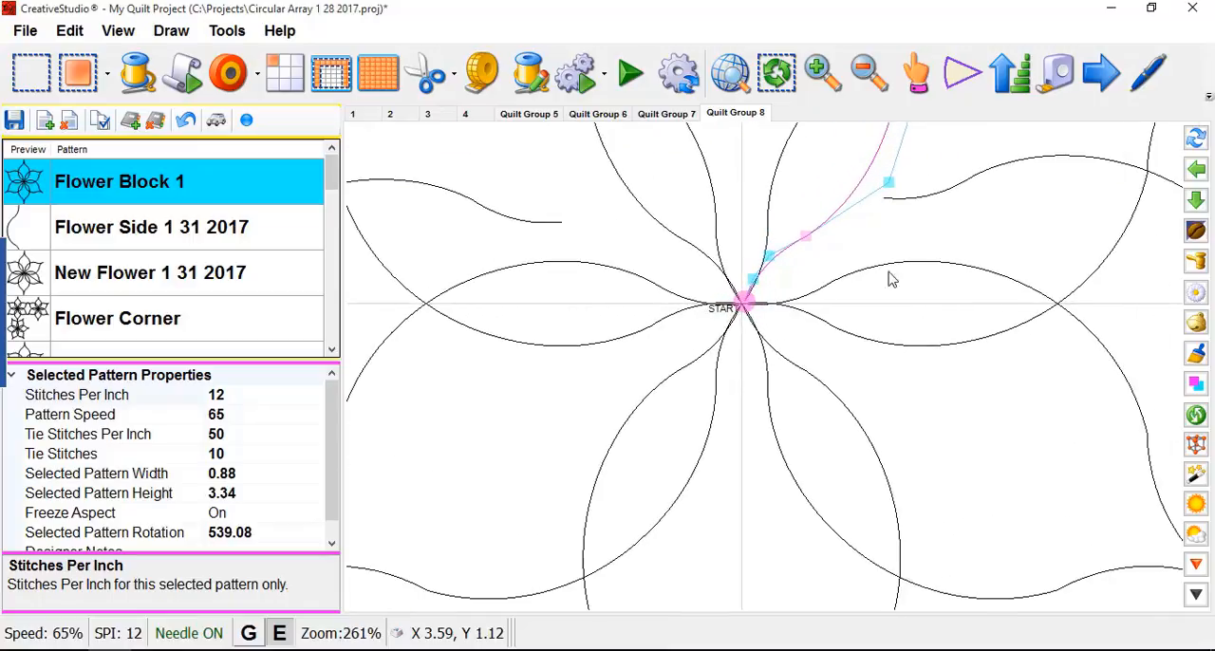
scroll(829, 302, up, 6)
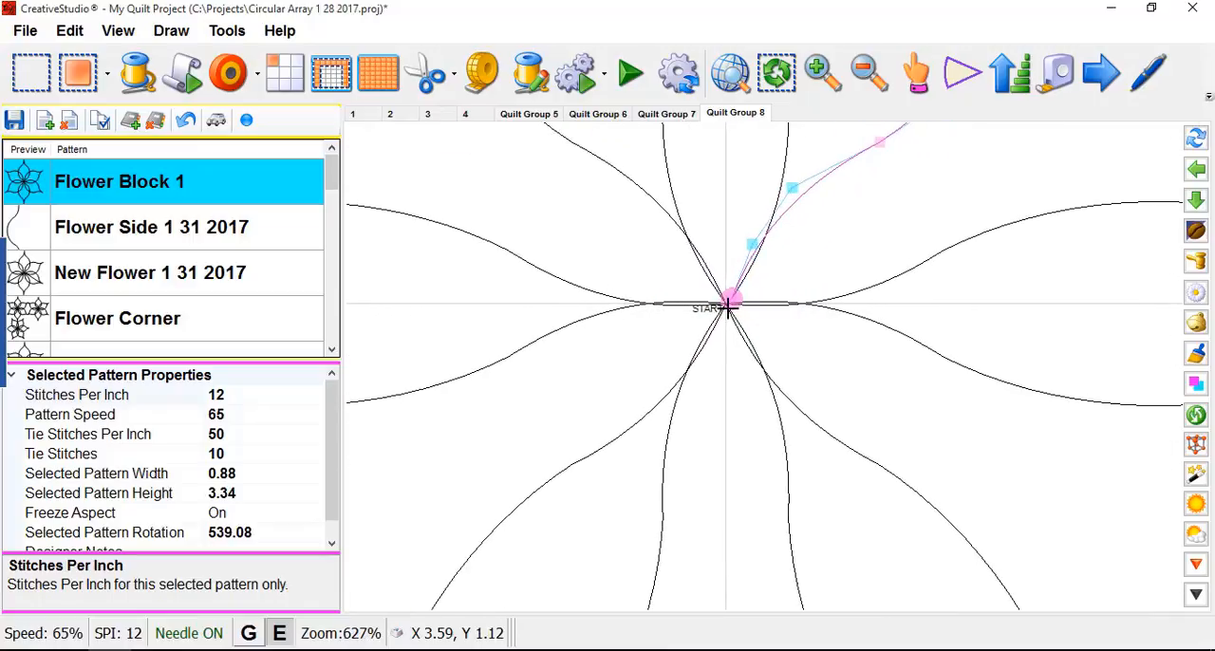
scroll(729, 334, up, 6)
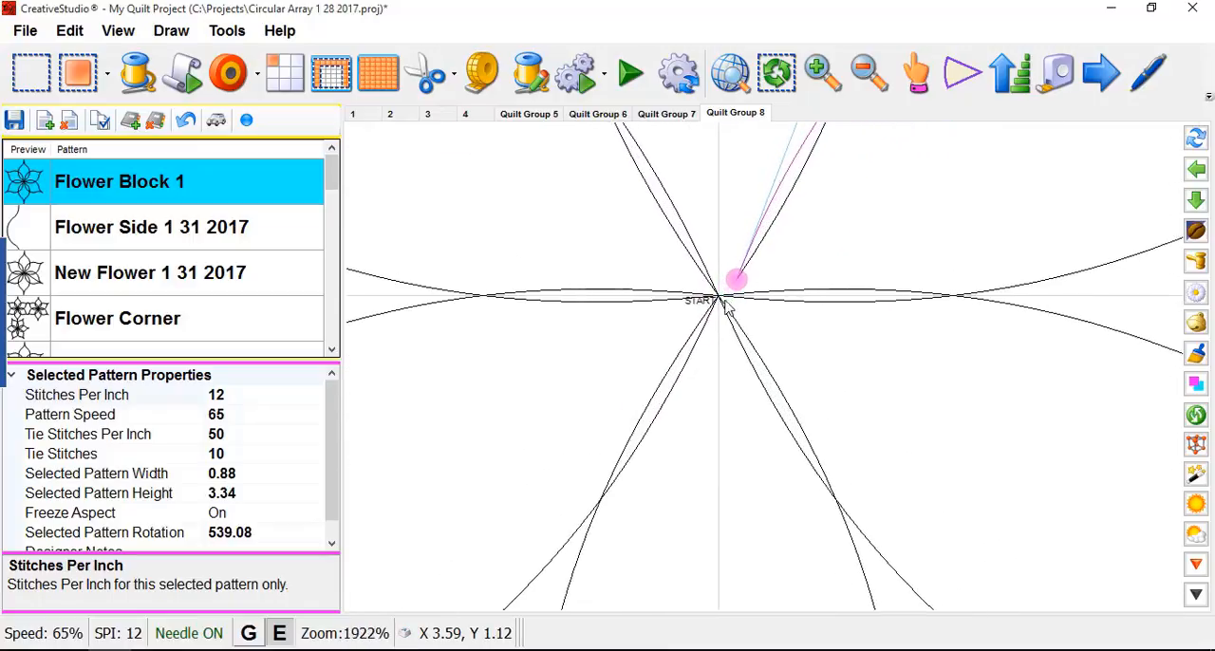
scroll(720, 306, up, 1)
scroll(731, 295, up, 2)
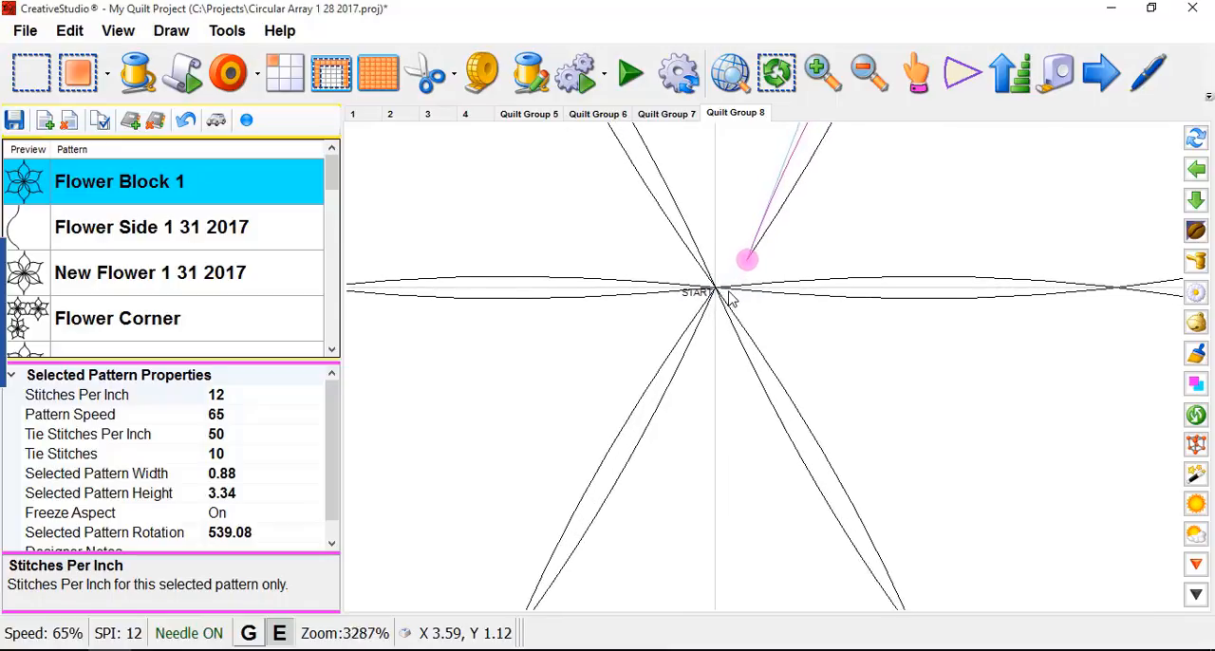
scroll(731, 296, down, 6)
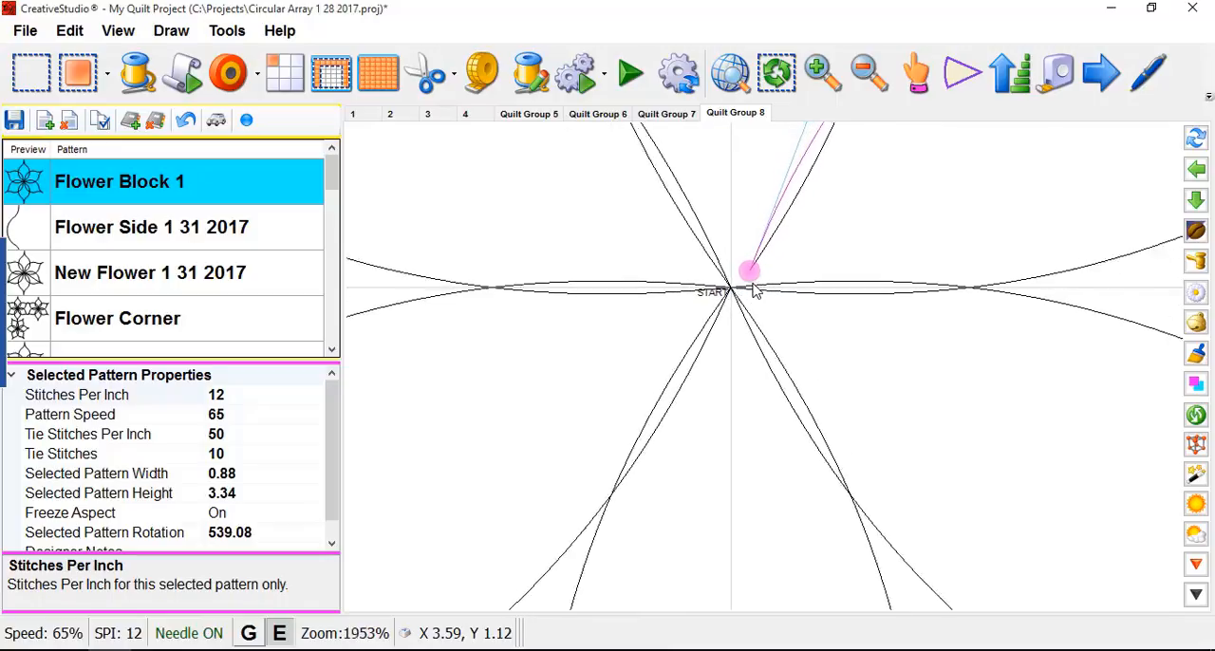
scroll(789, 304, up, 3)
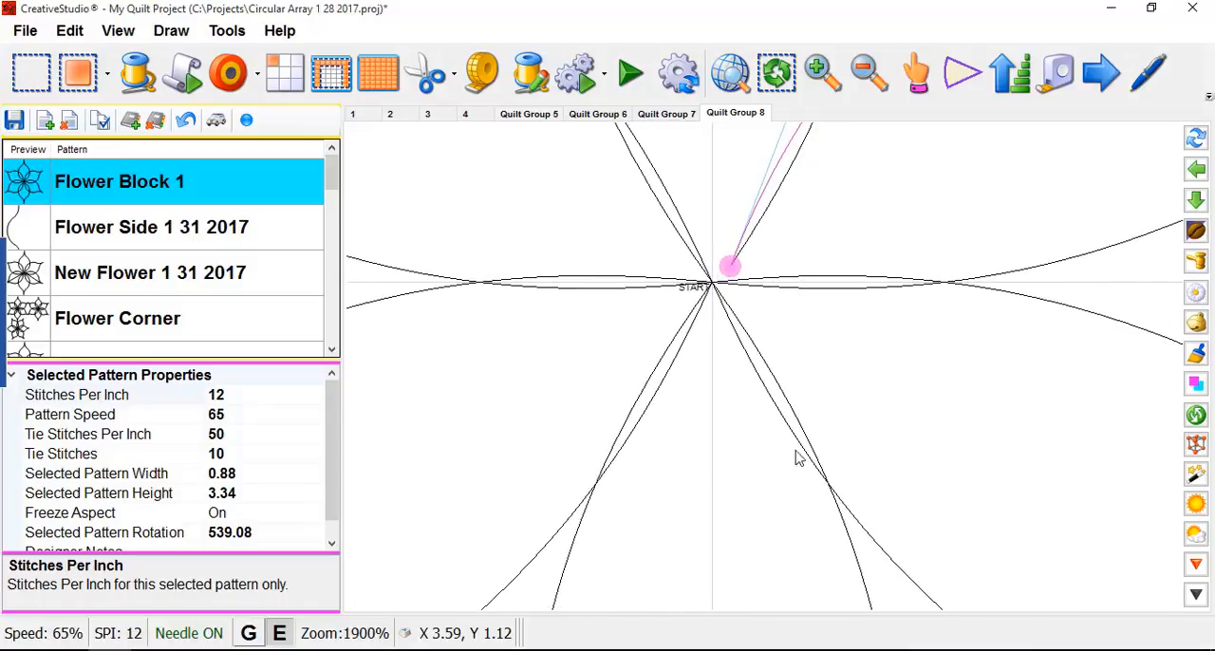
scroll(722, 302, up, 4)
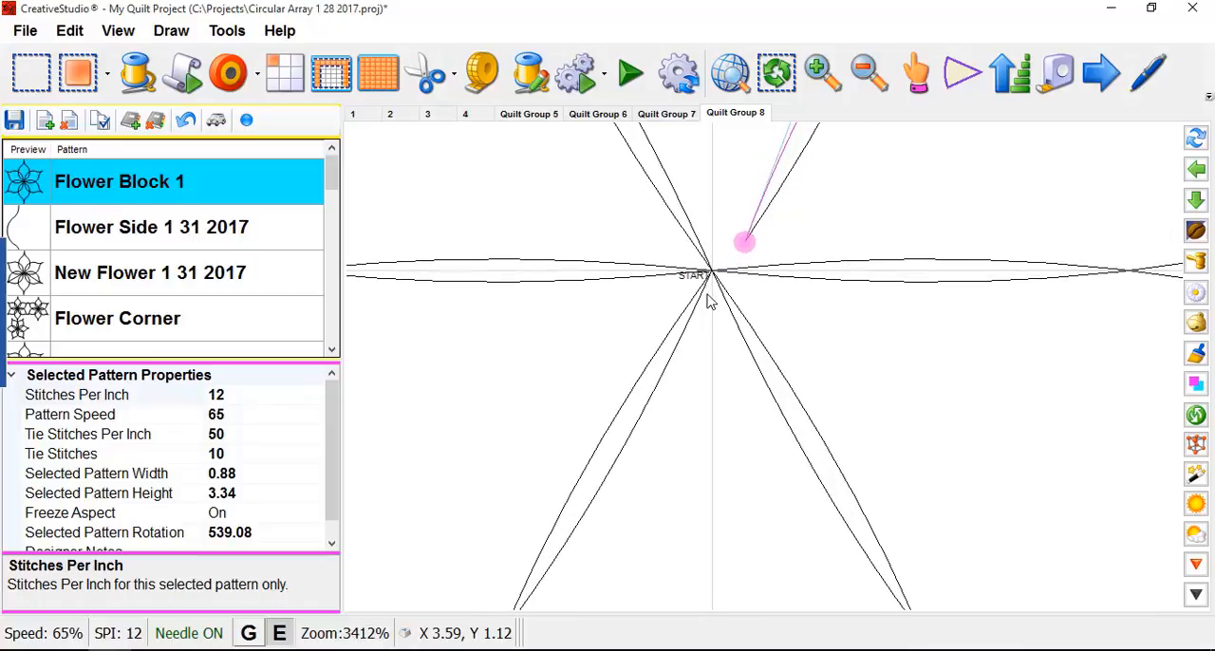
scroll(716, 299, up, 4)
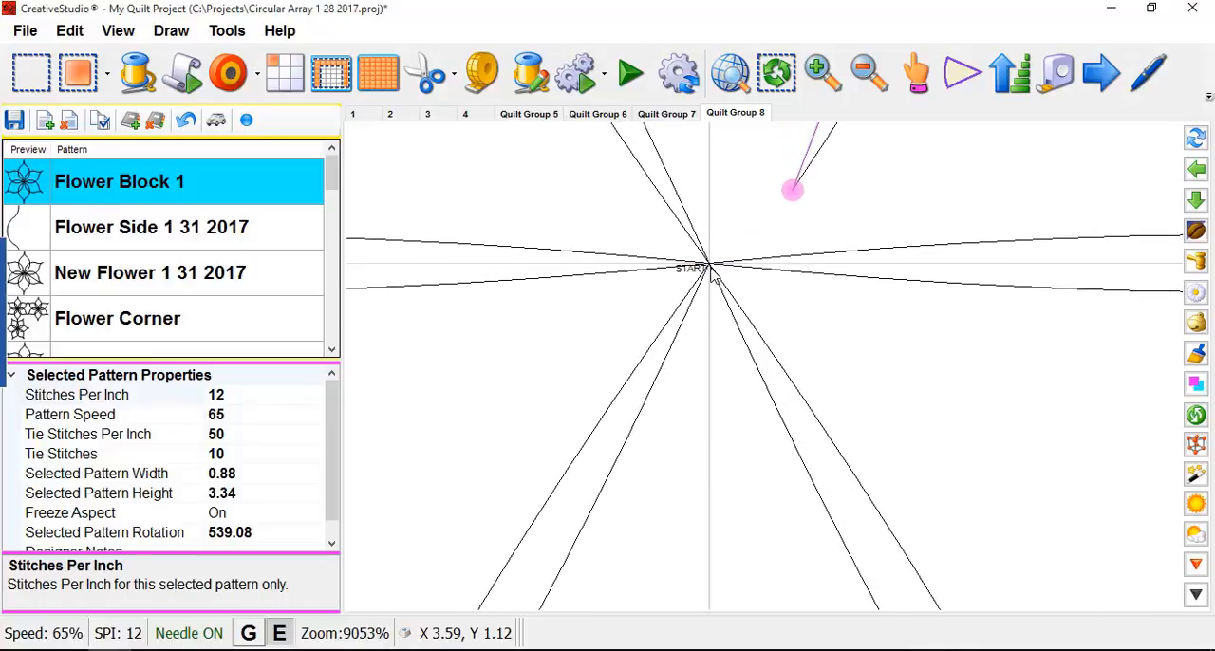
scroll(712, 263, up, 4)
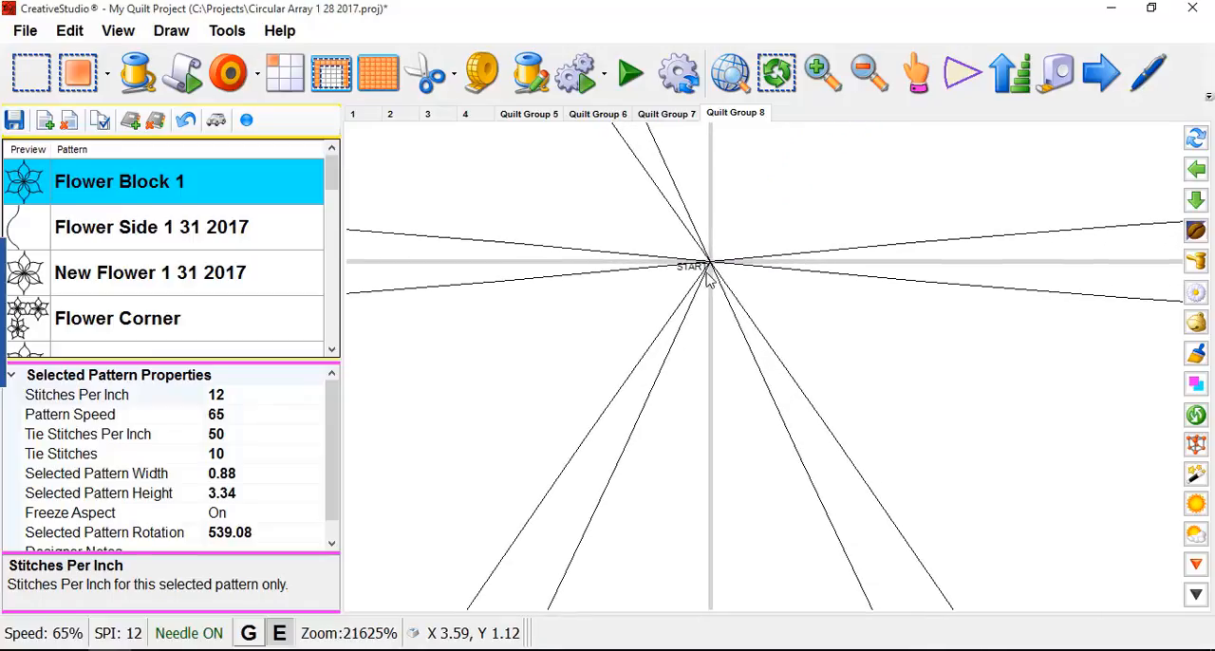
scroll(706, 275, up, 1)
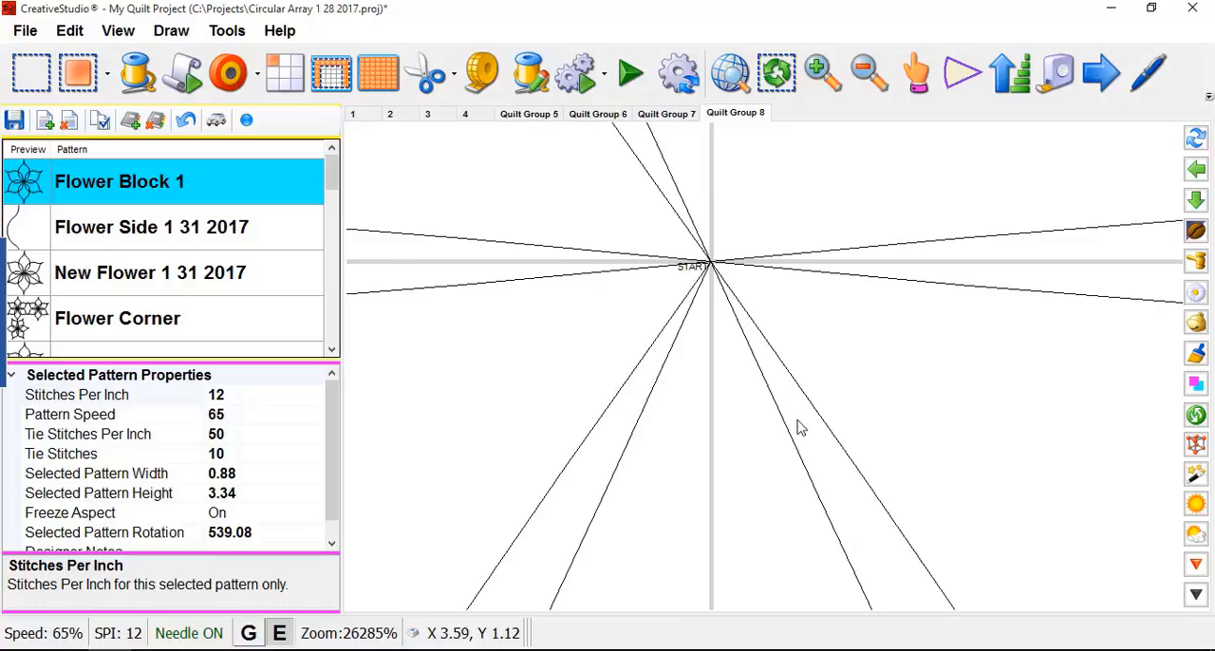
scroll(736, 374, up, 1)
scroll(692, 326, down, 4)
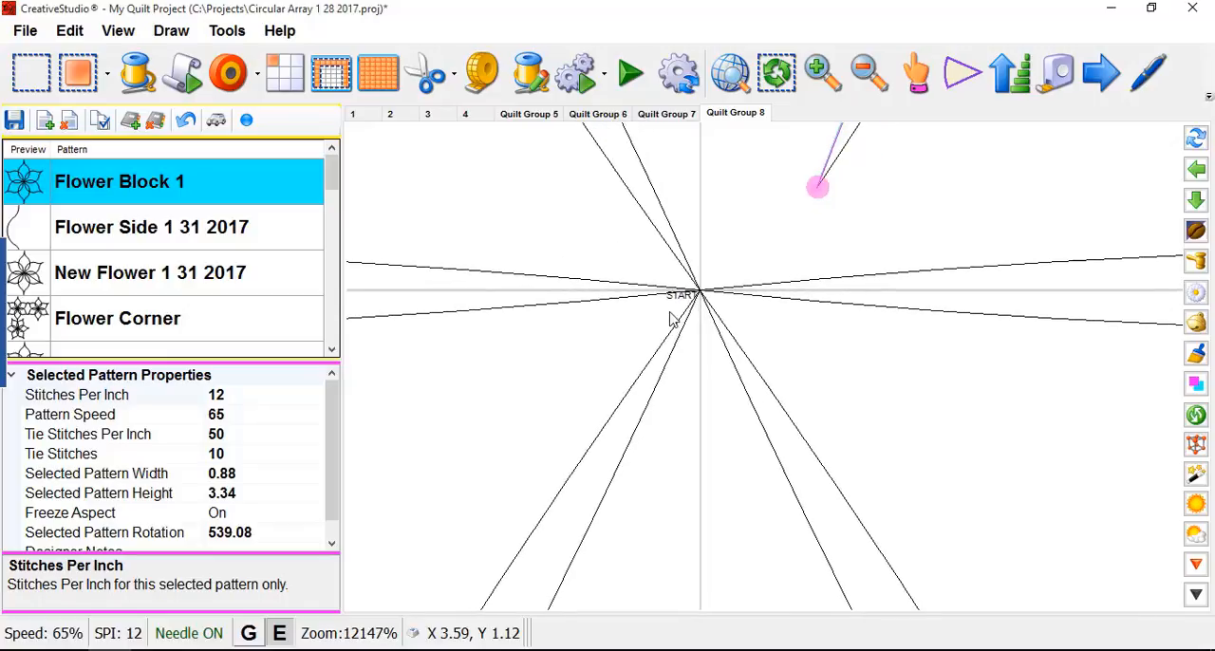
scroll(670, 320, down, 5)
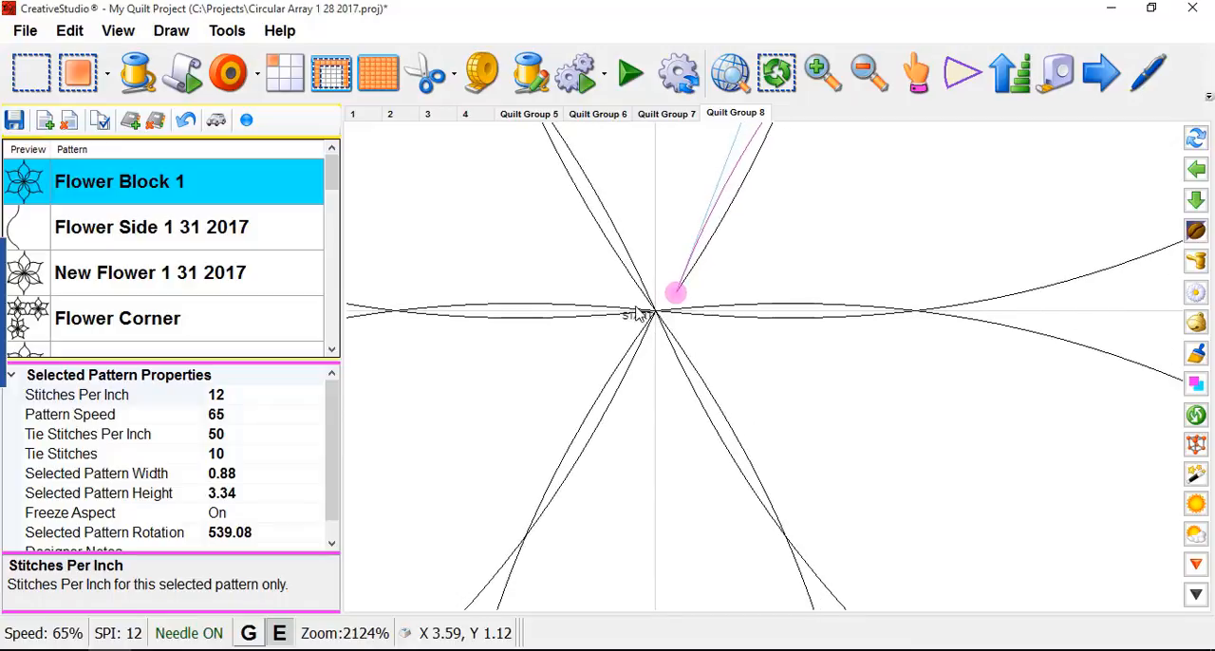
scroll(638, 315, down, 5)
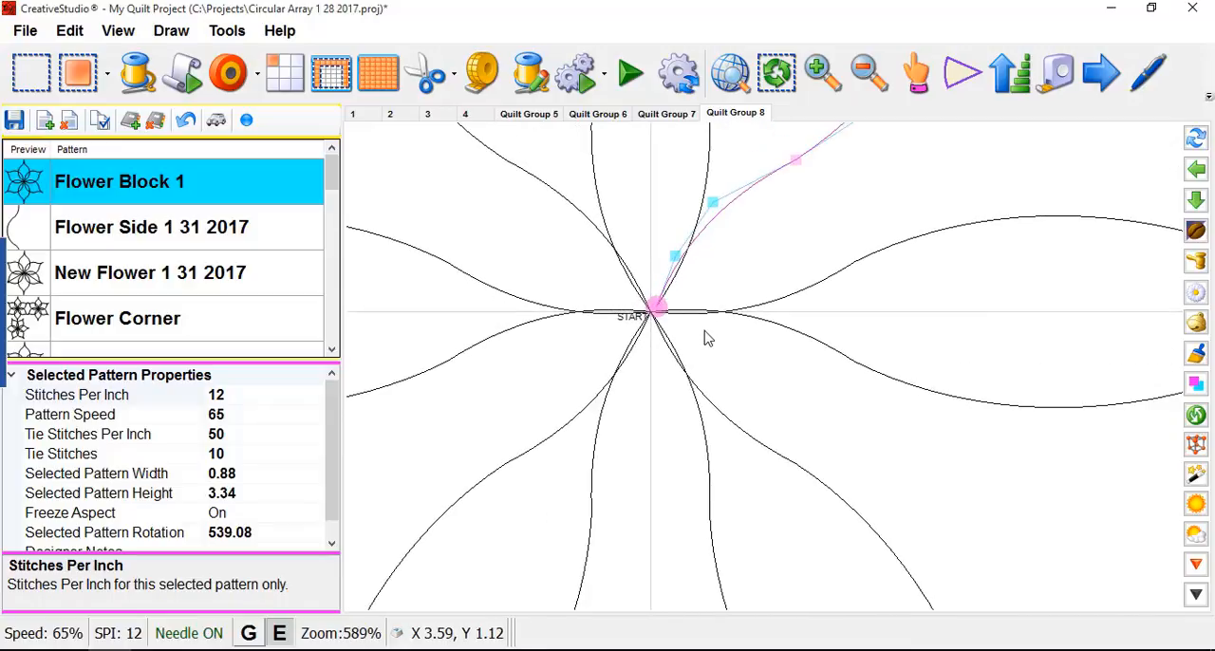
scroll(706, 338, down, 4)
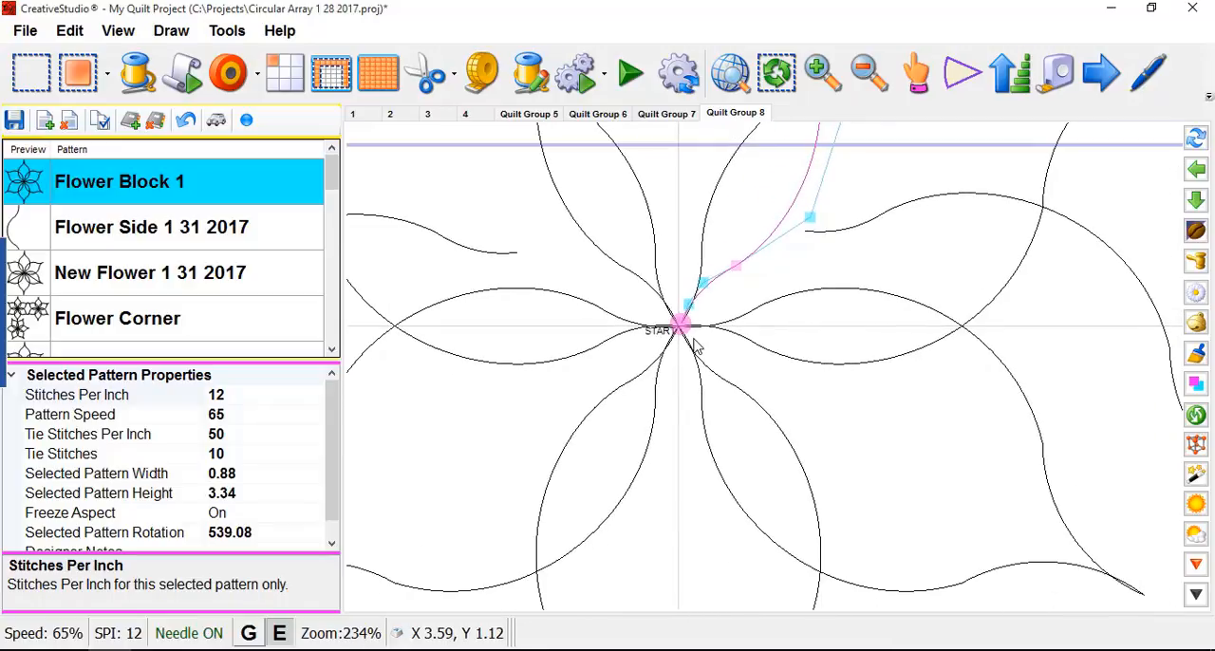
scroll(694, 346, up, 1)
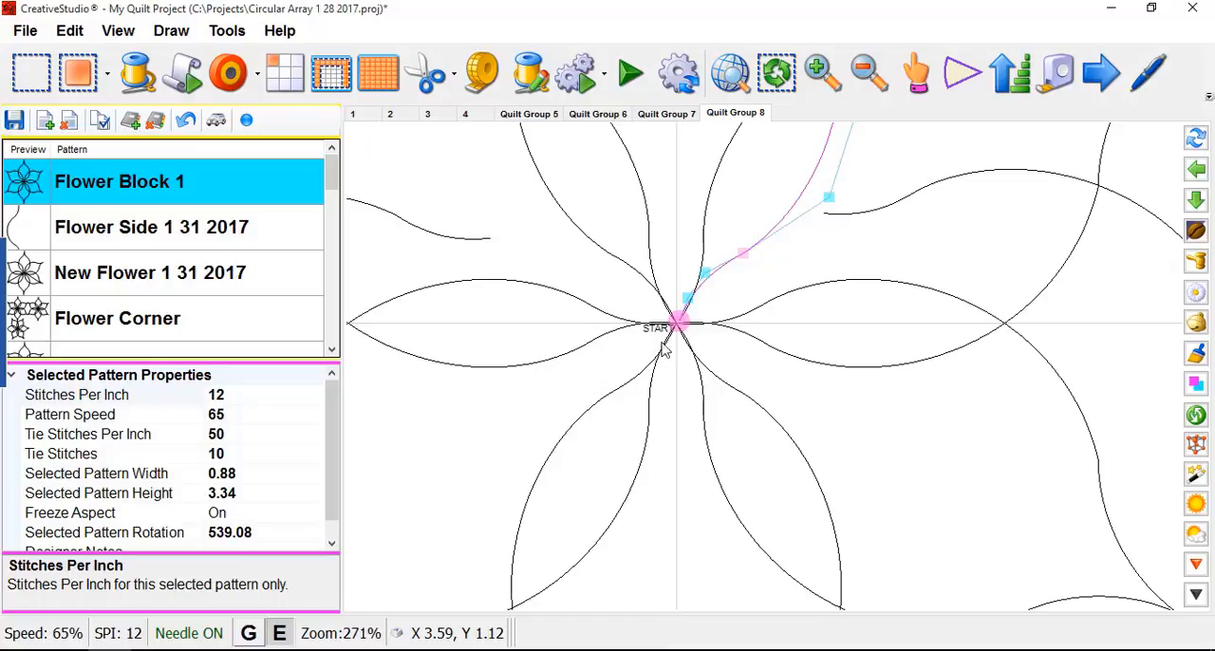
scroll(673, 340, up, 6)
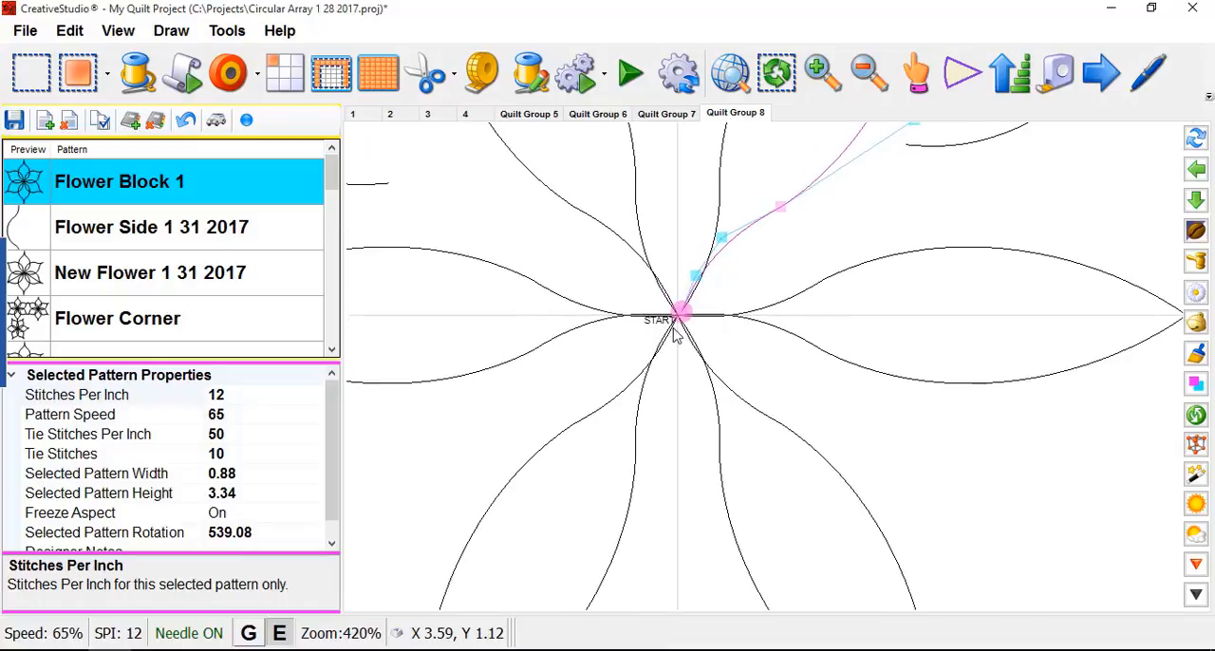
- Select the lower half of the upper-right petal and the lower half of the lower-right petal to inspect their nodes
click(680, 319)
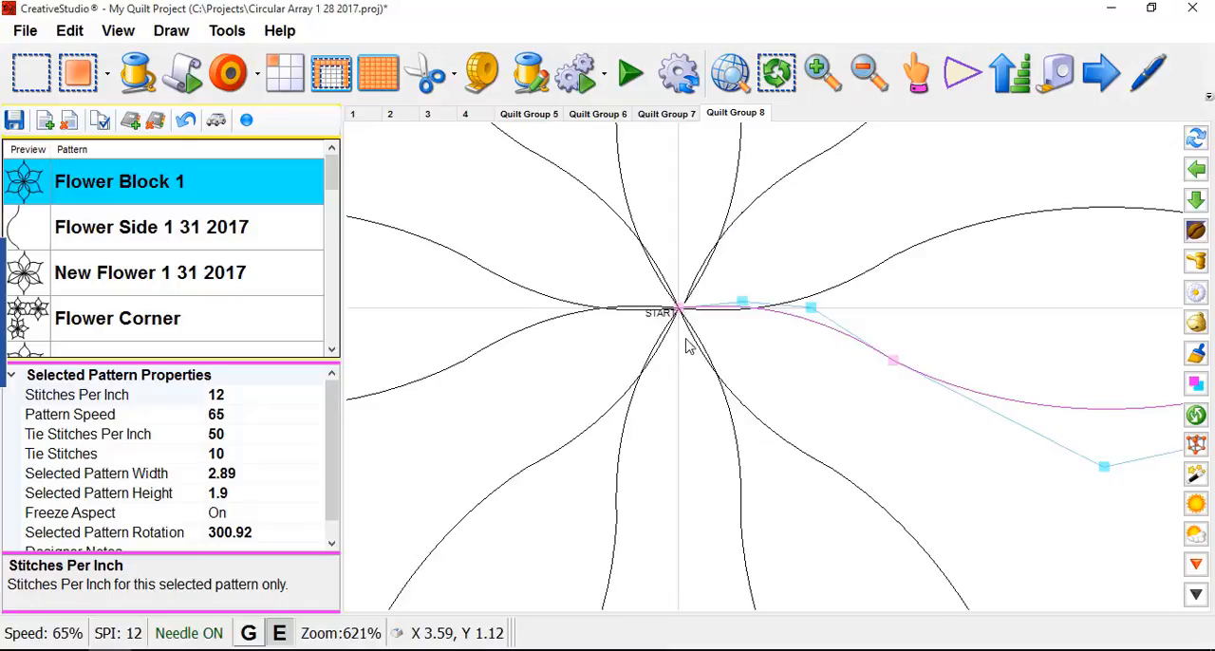
scroll(693, 353, up, 1)
click(775, 433)
click(776, 434)
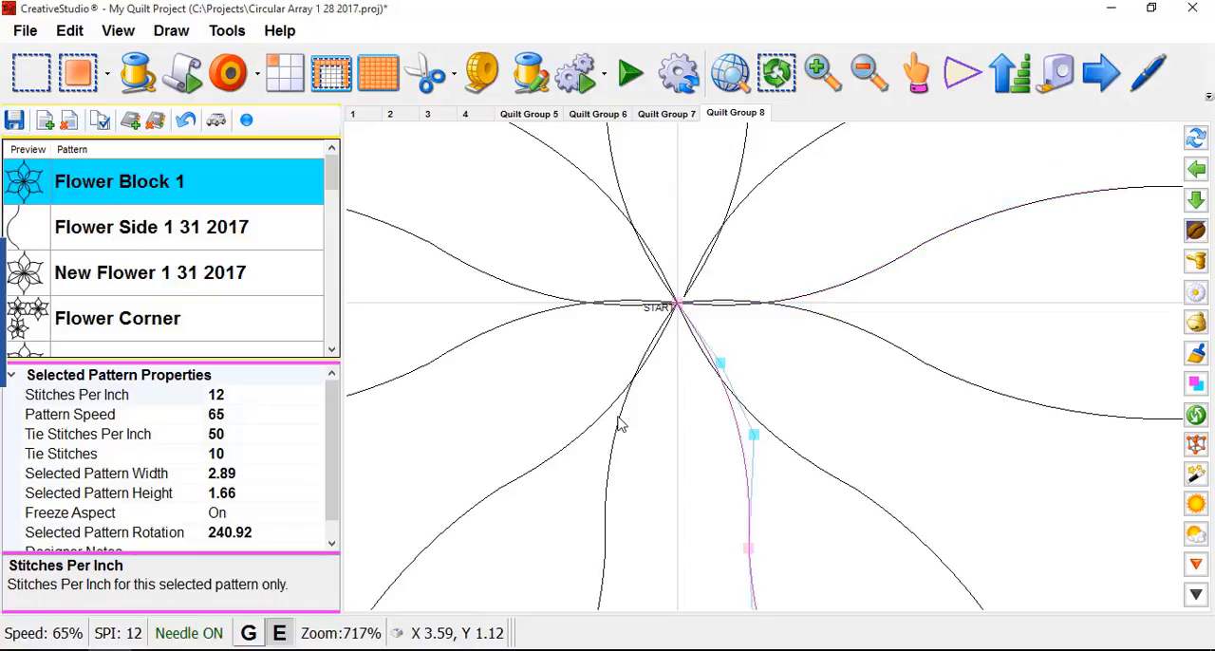
scroll(653, 422, down, 4)
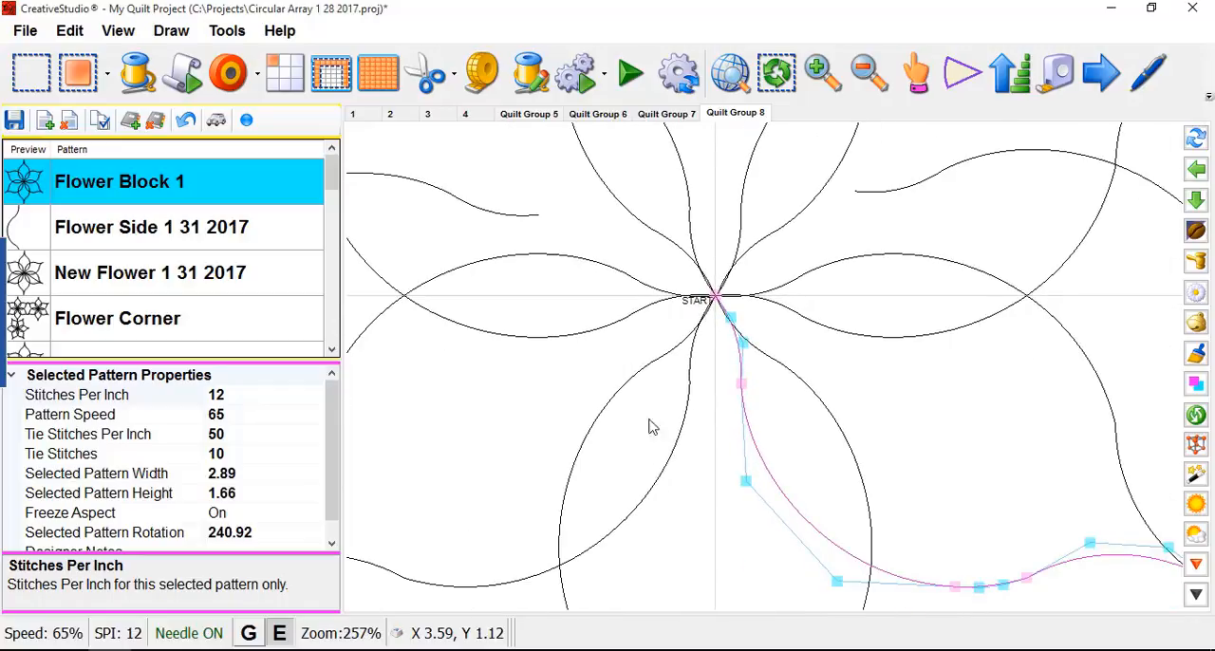
- Split the bottom petal at its outer tip node
click(611, 432)
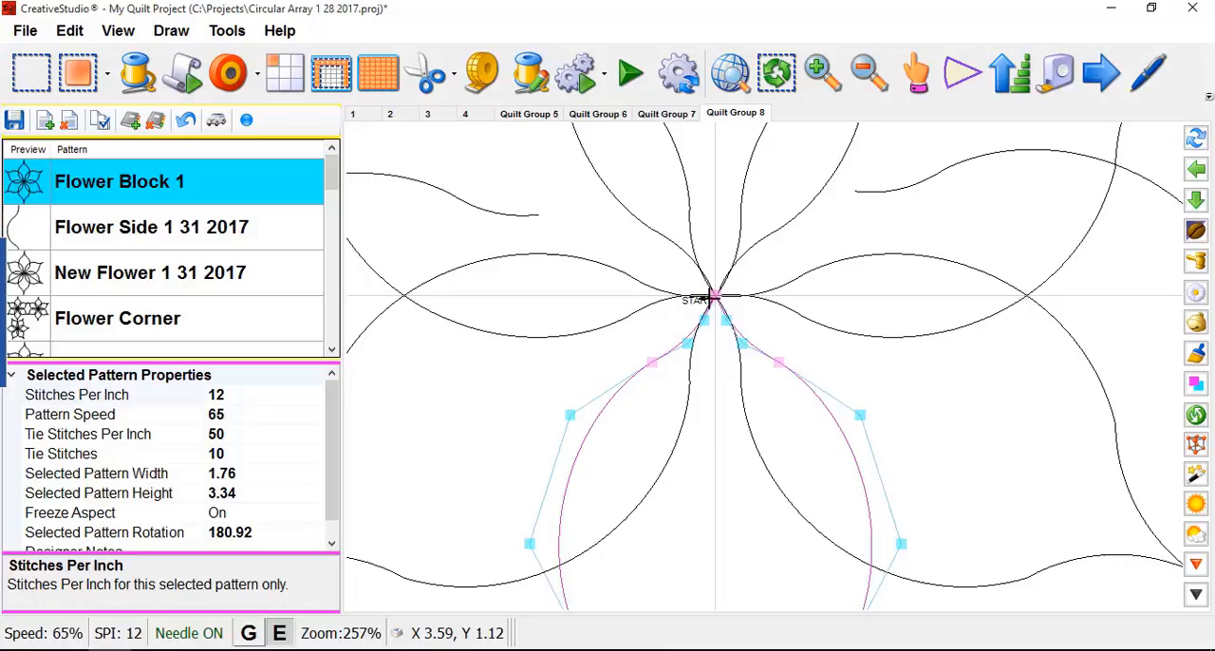
scroll(716, 299, down, 3)
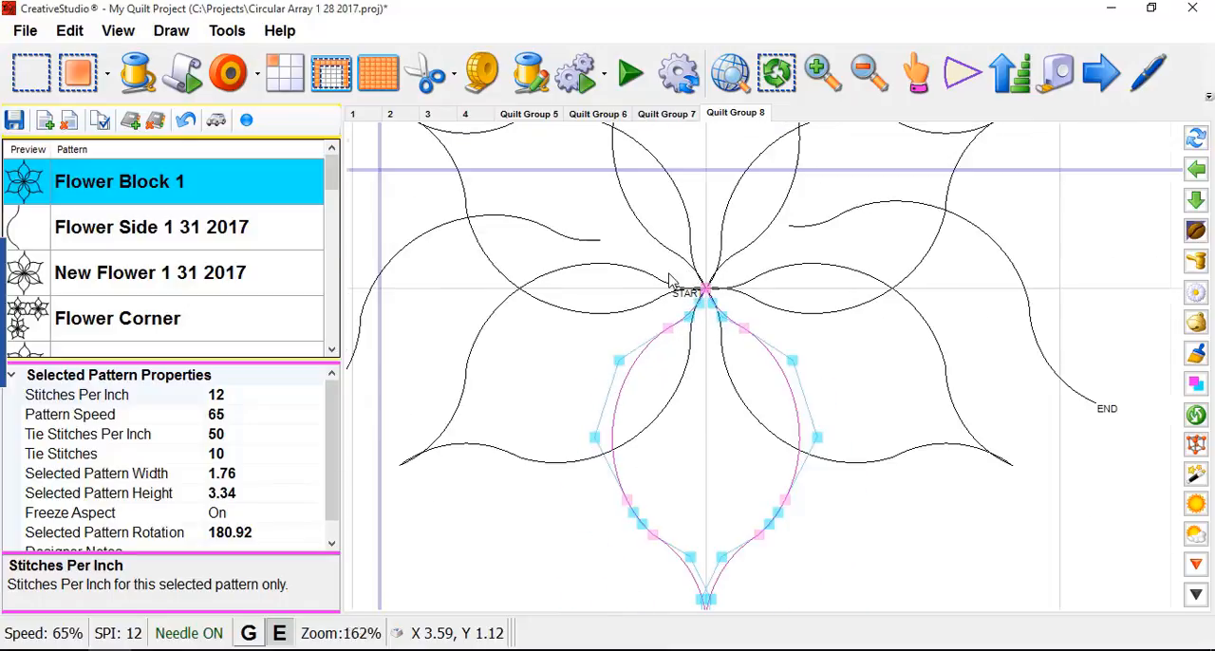
click(809, 430)
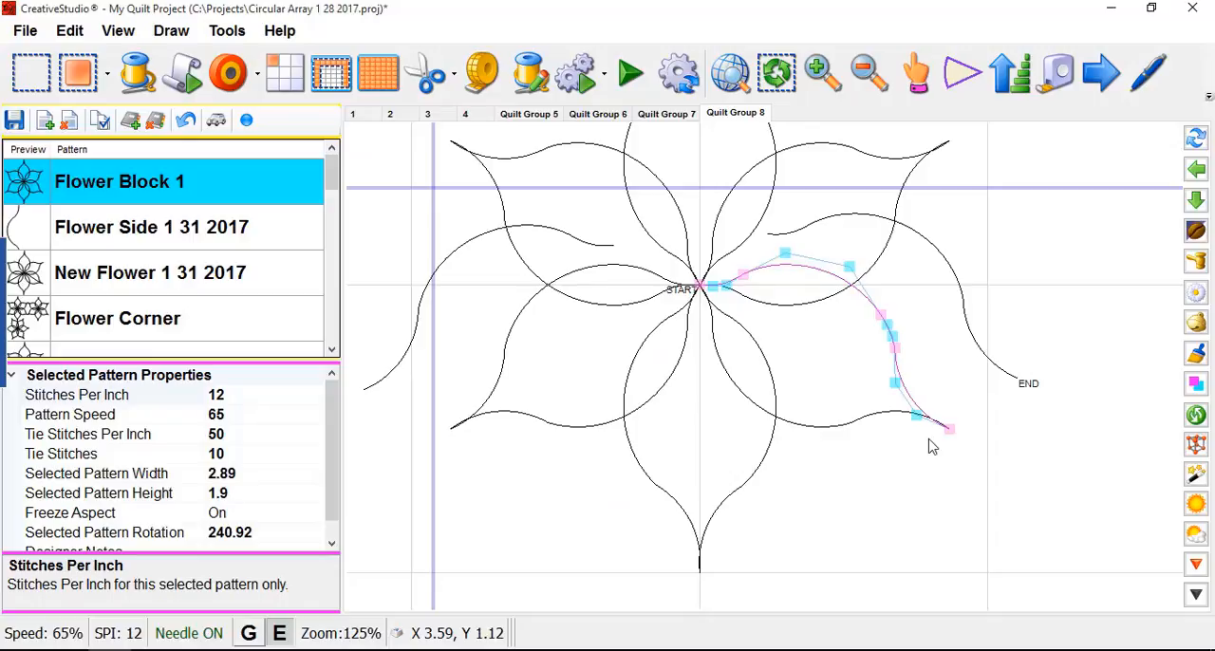
click(701, 558)
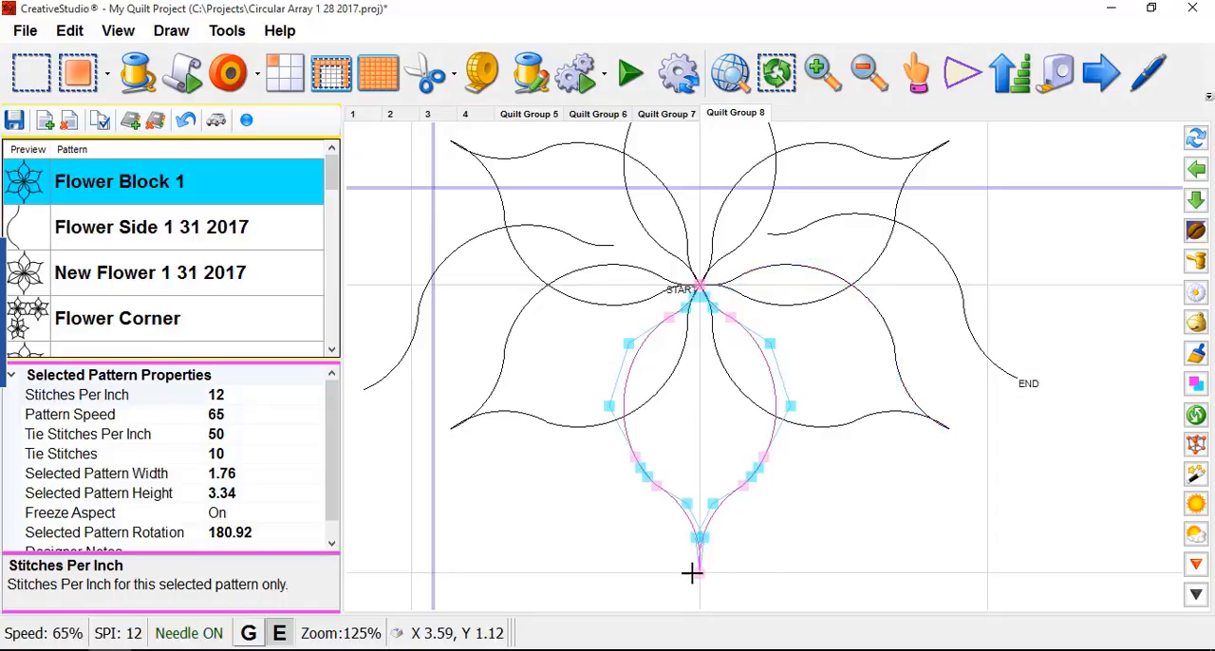
click(700, 576)
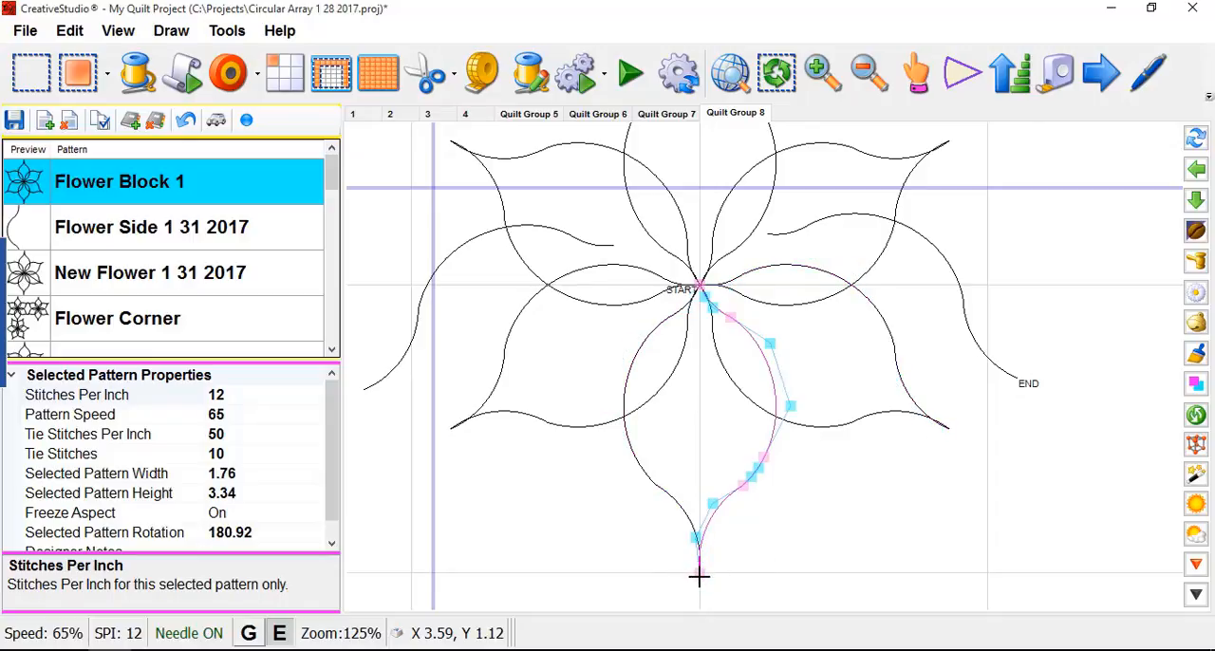
- Select the lower half of the lower-left petal to check that petal's split at its outer tip
click(454, 426)
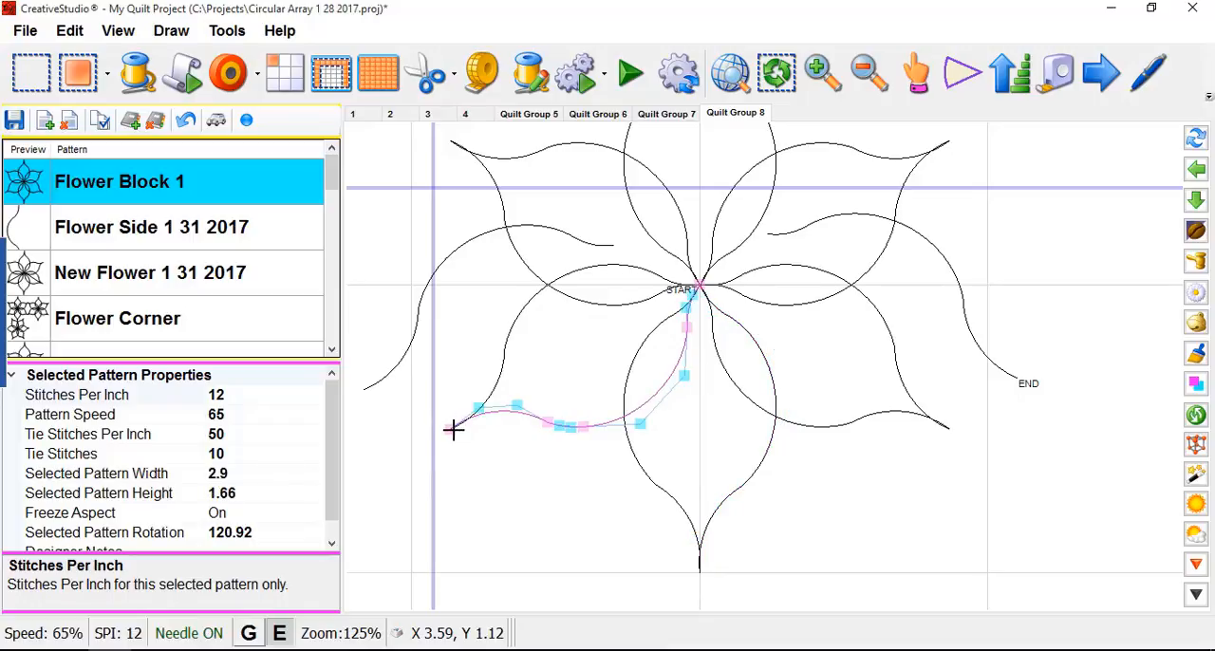
scroll(676, 321, up, 1)
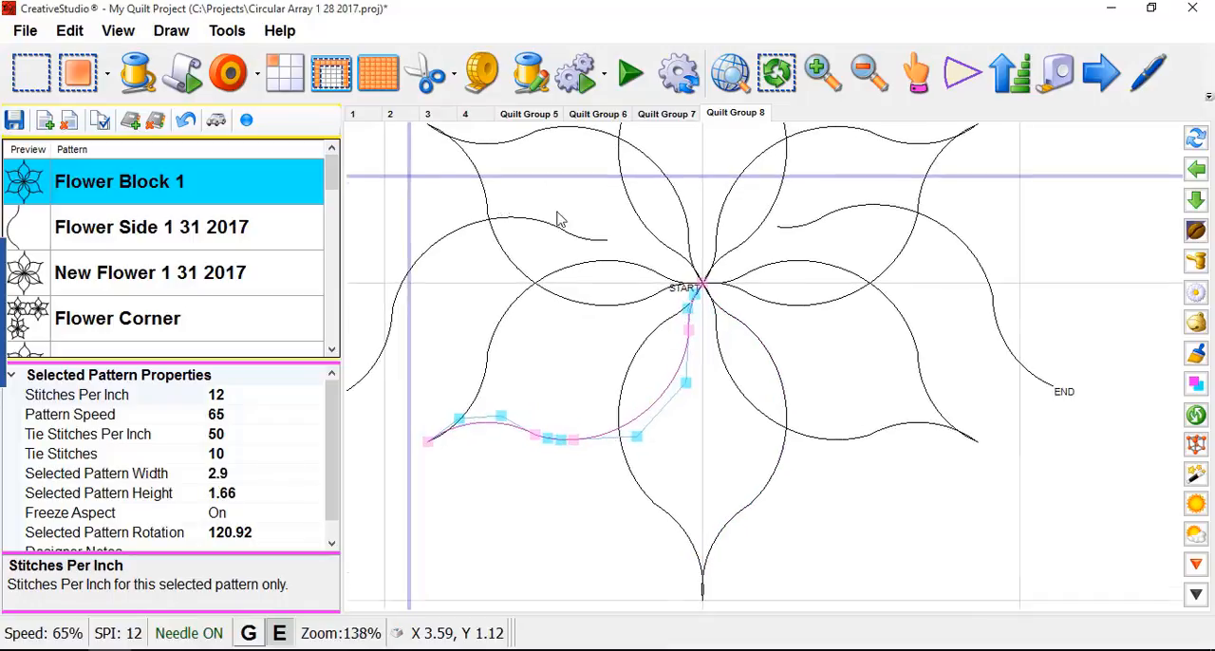
scroll(573, 316, down, 3)
- Split the upper-left petal at its outer tip node and select the left half of the top petal
click(501, 195)
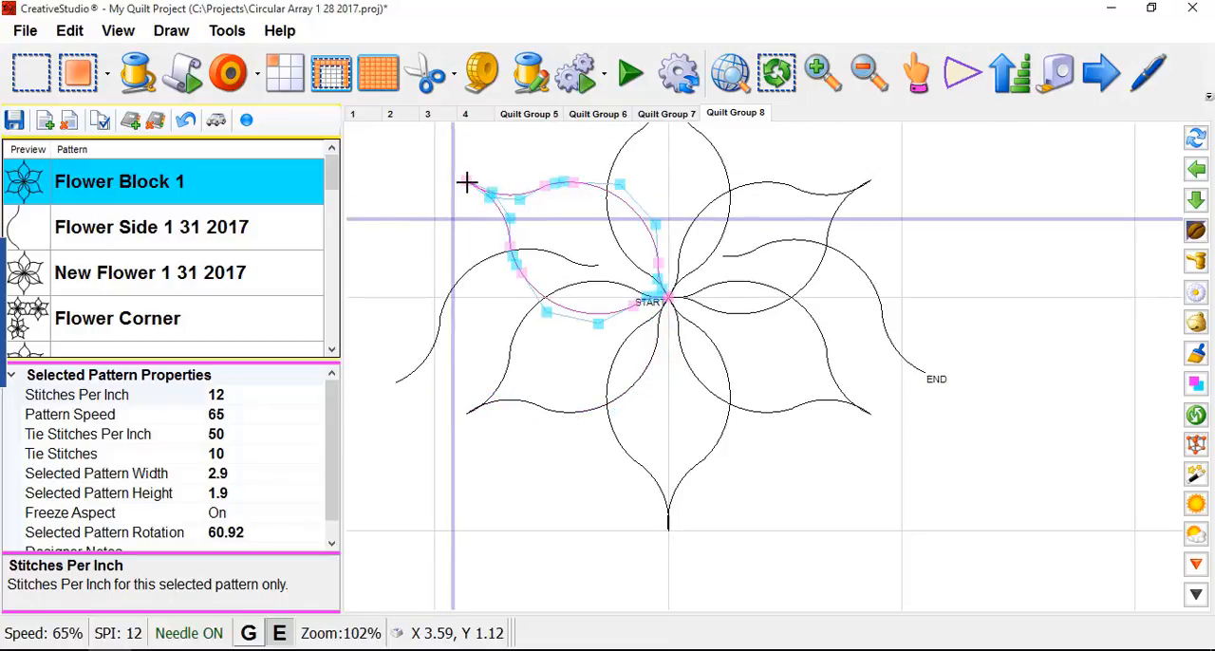
click(467, 182)
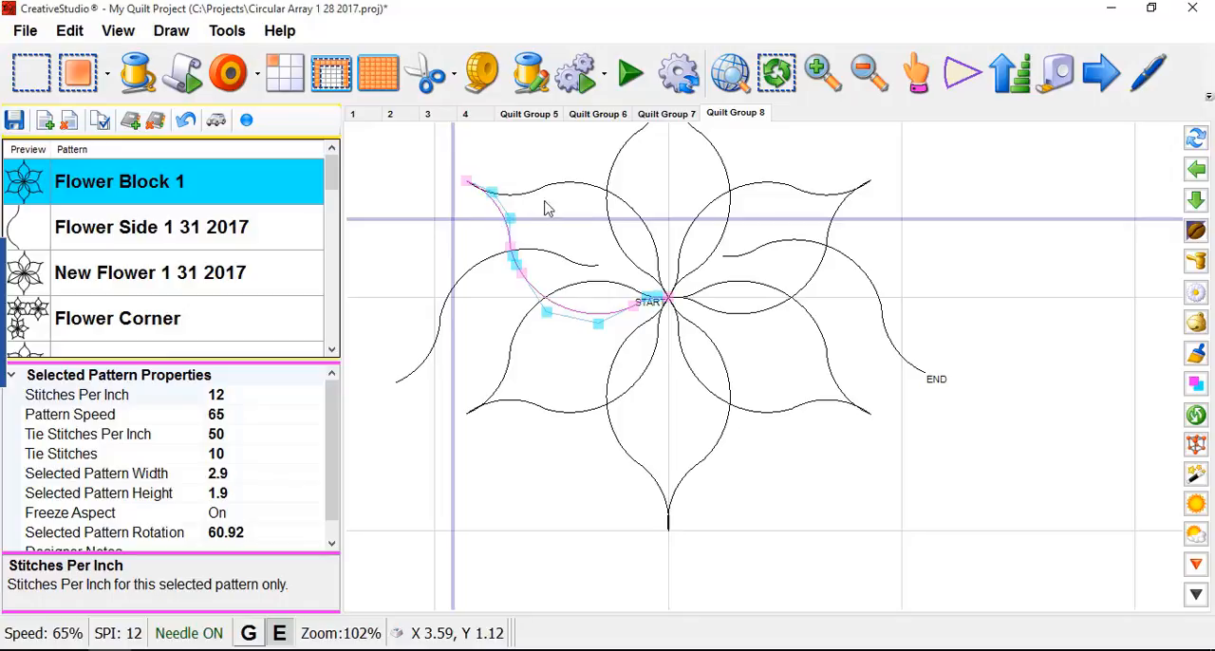
click(617, 188)
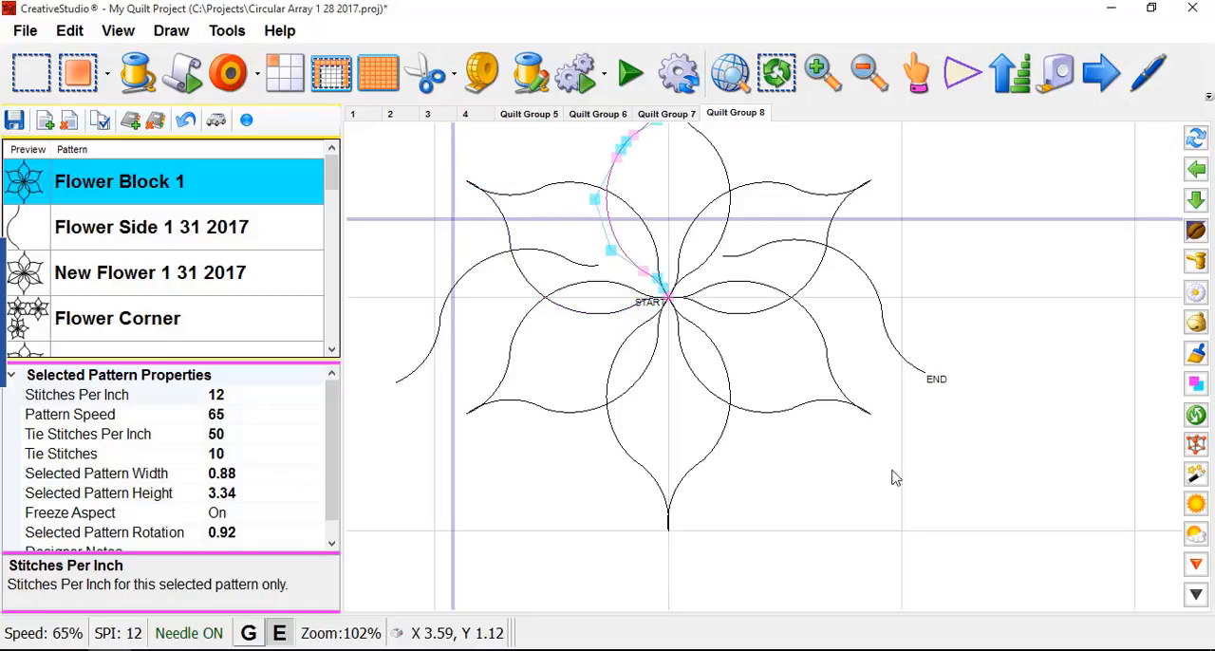
scroll(678, 328, up, 6)
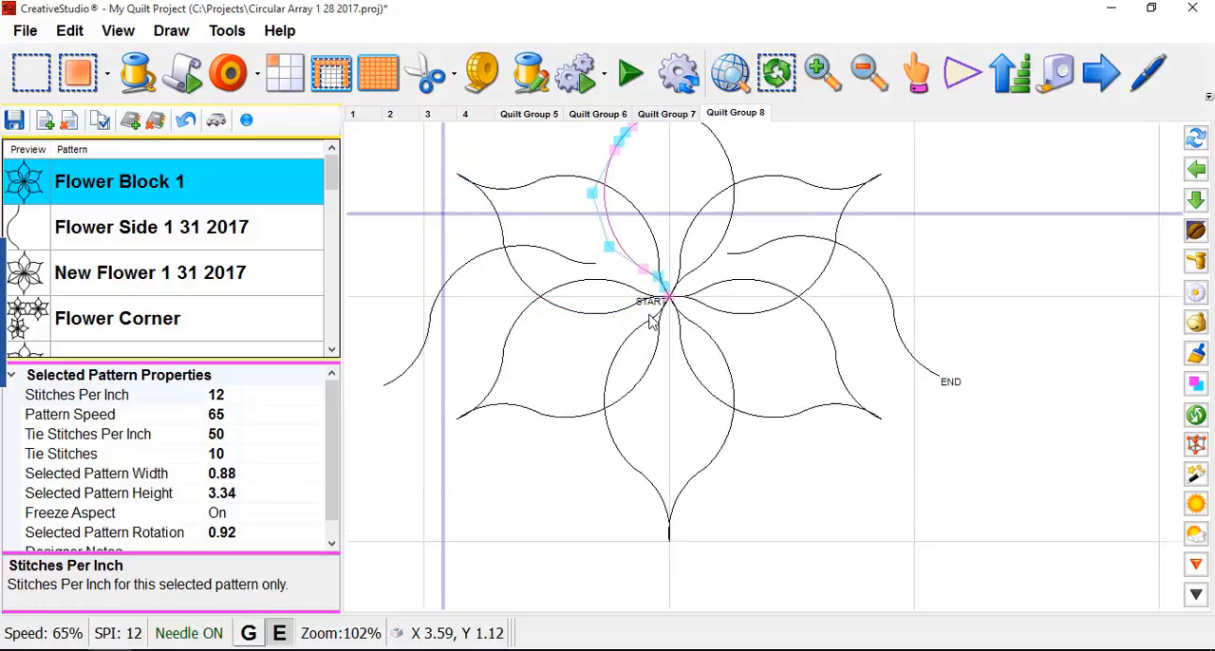
- Examine where the petal ends meet at the flower's center and start the stitch-path animation for the whole flower
scroll(661, 307, up, 8)
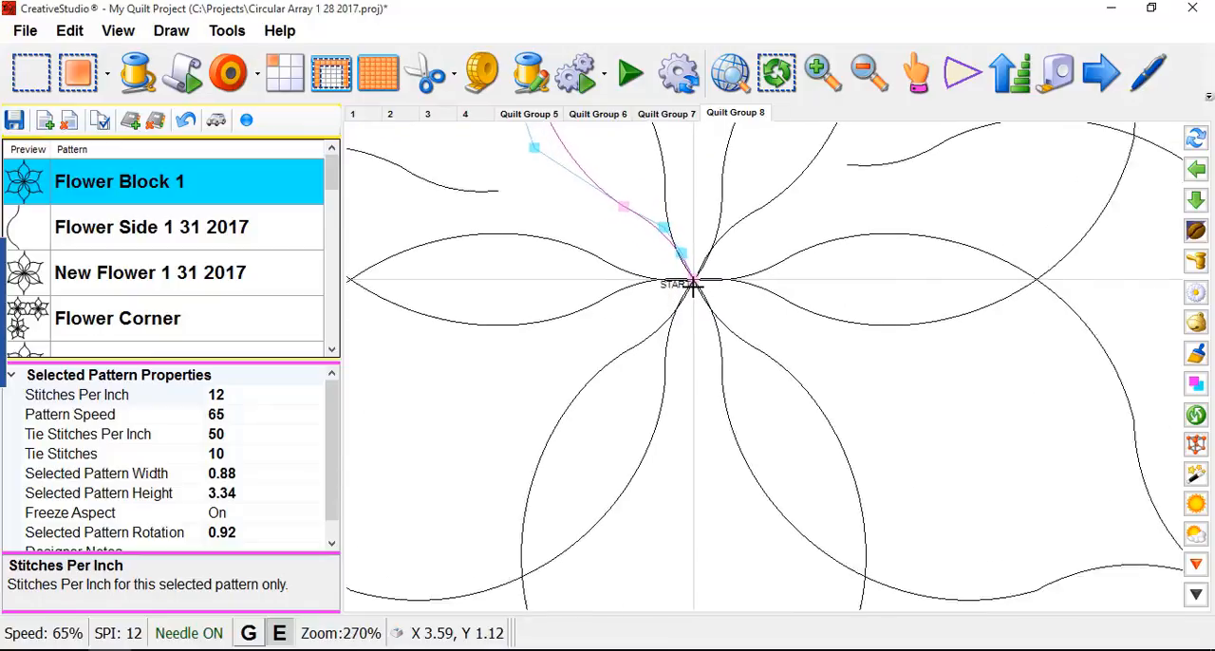
scroll(737, 307, down, 2)
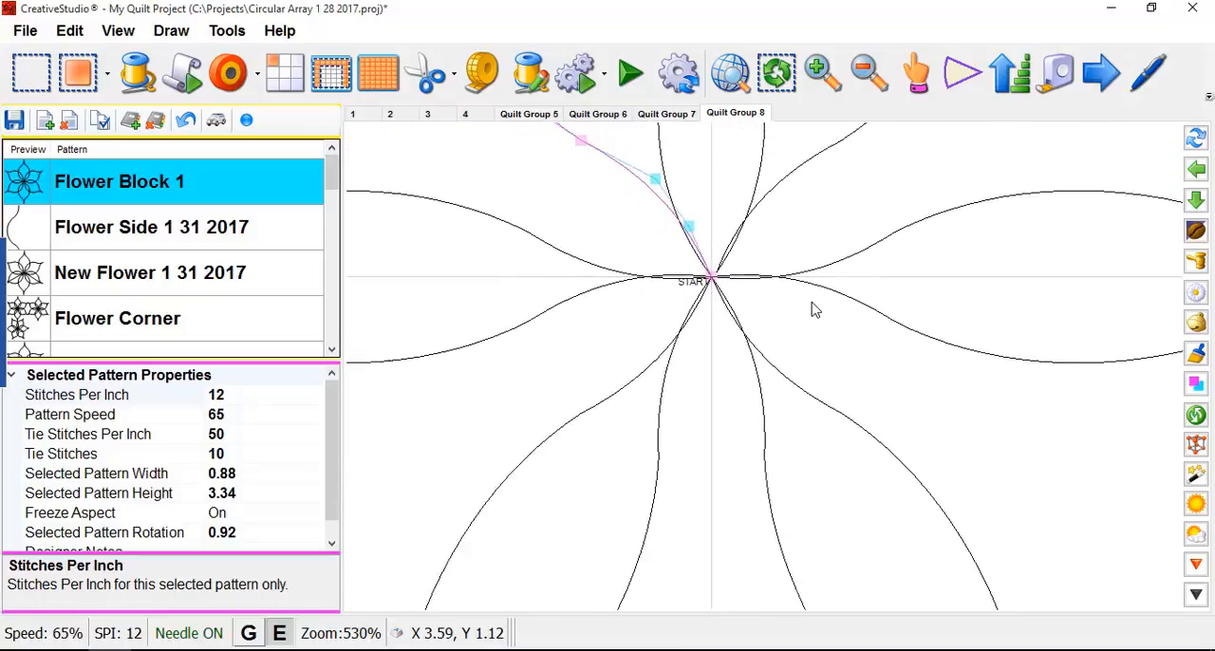
scroll(711, 294, up, 3)
scroll(719, 282, down, 7)
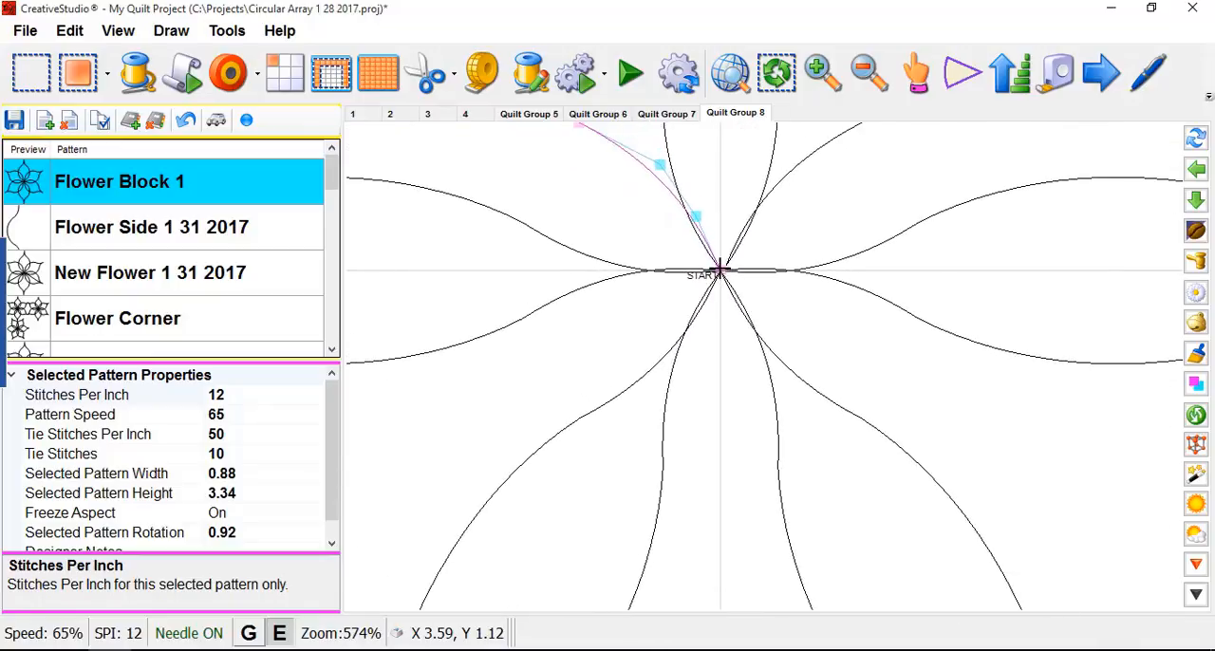
scroll(691, 299, down, 3)
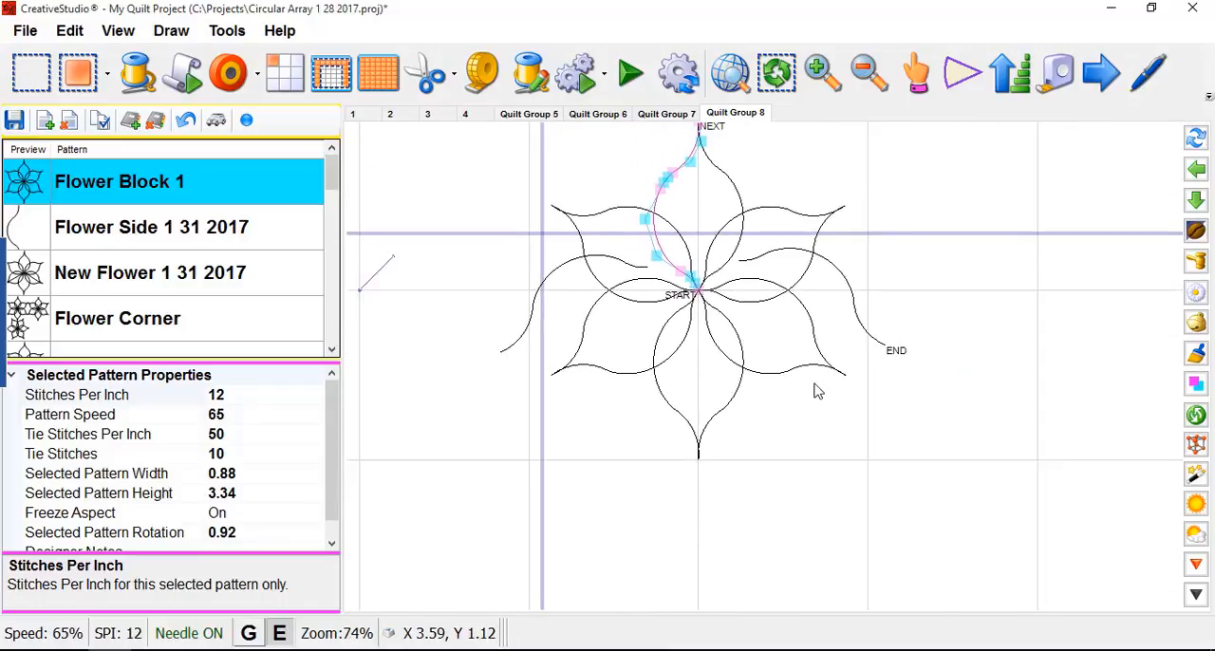
scroll(849, 412, down, 1)
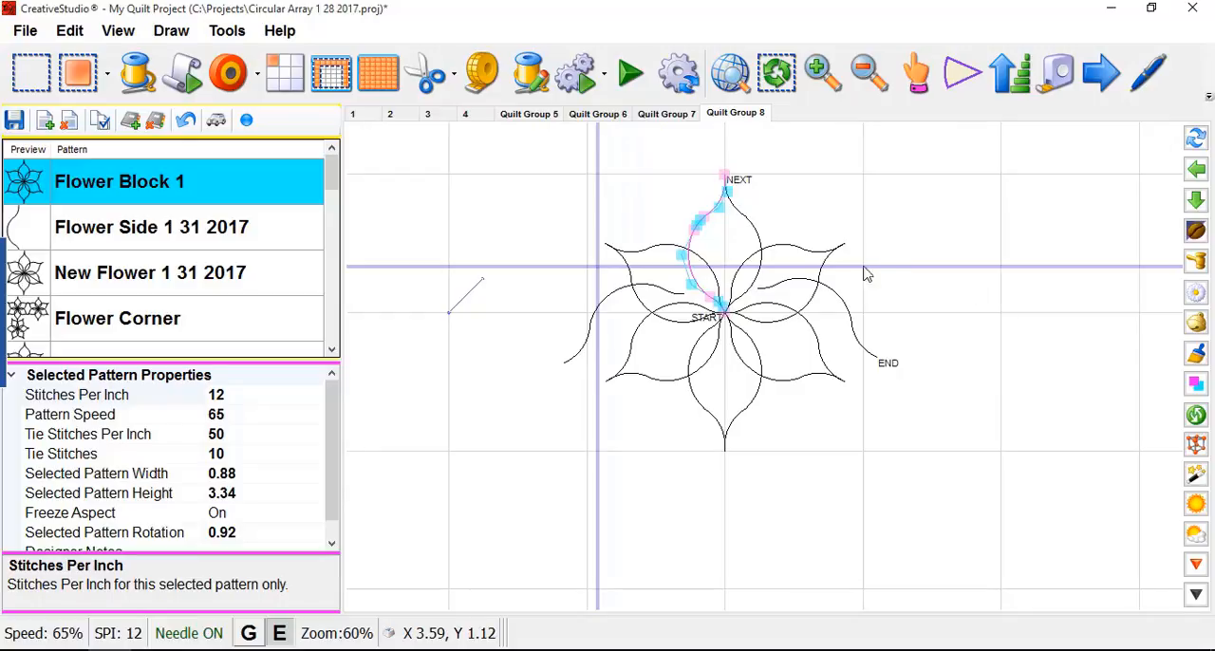
click(246, 120)
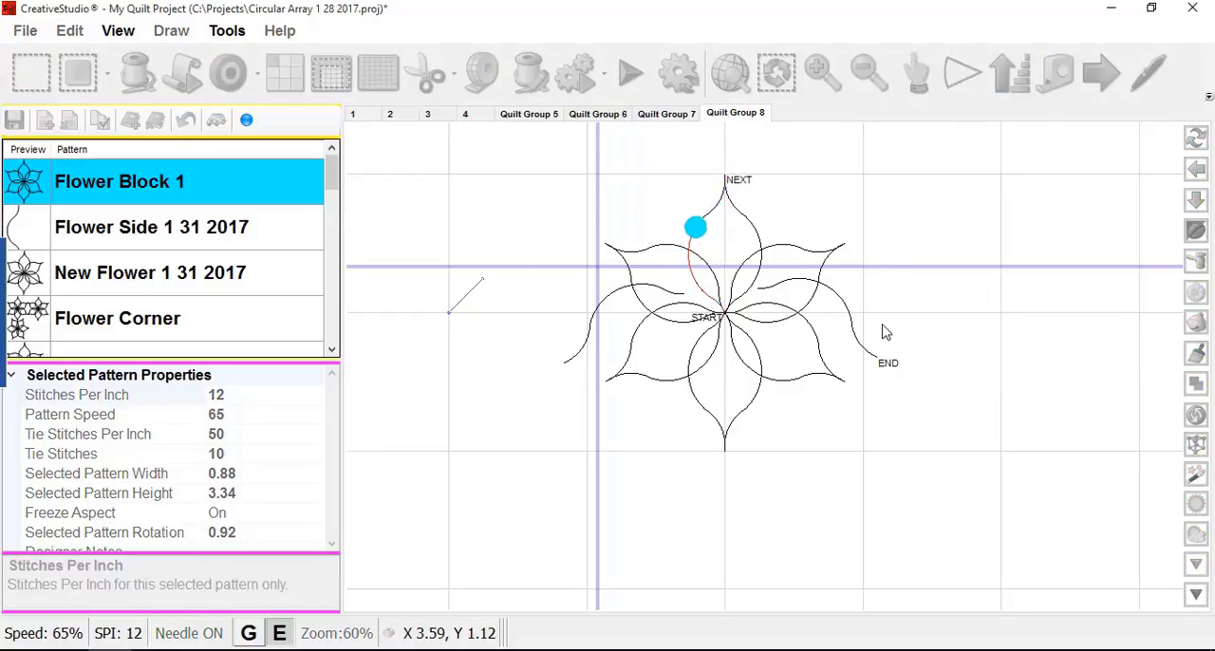
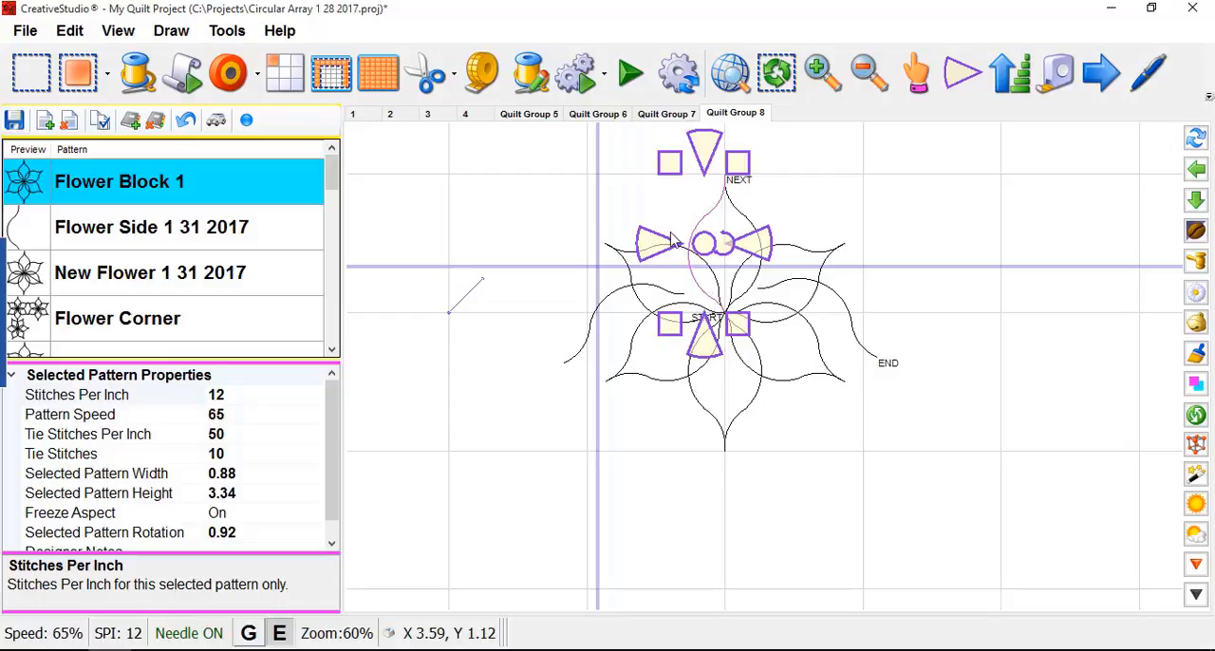
- Show the nodes of the upper-left petal's upper half and shift its center end node slightly right of the flower's center
click(683, 249)
click(683, 245)
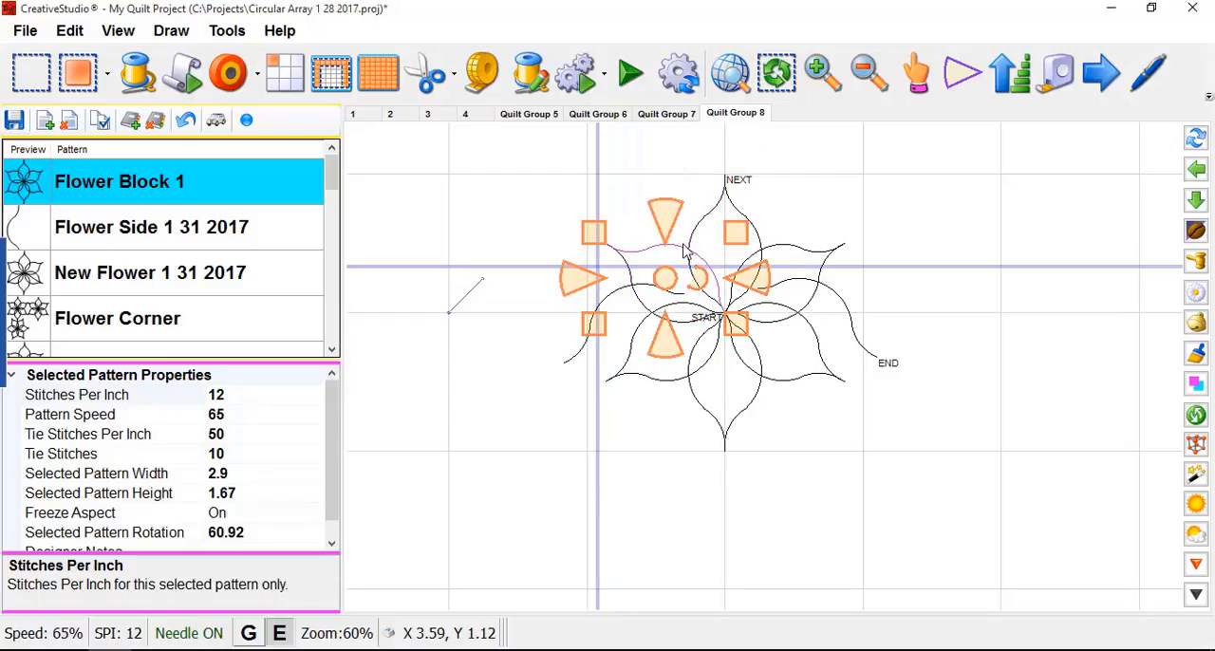
scroll(731, 316, up, 2)
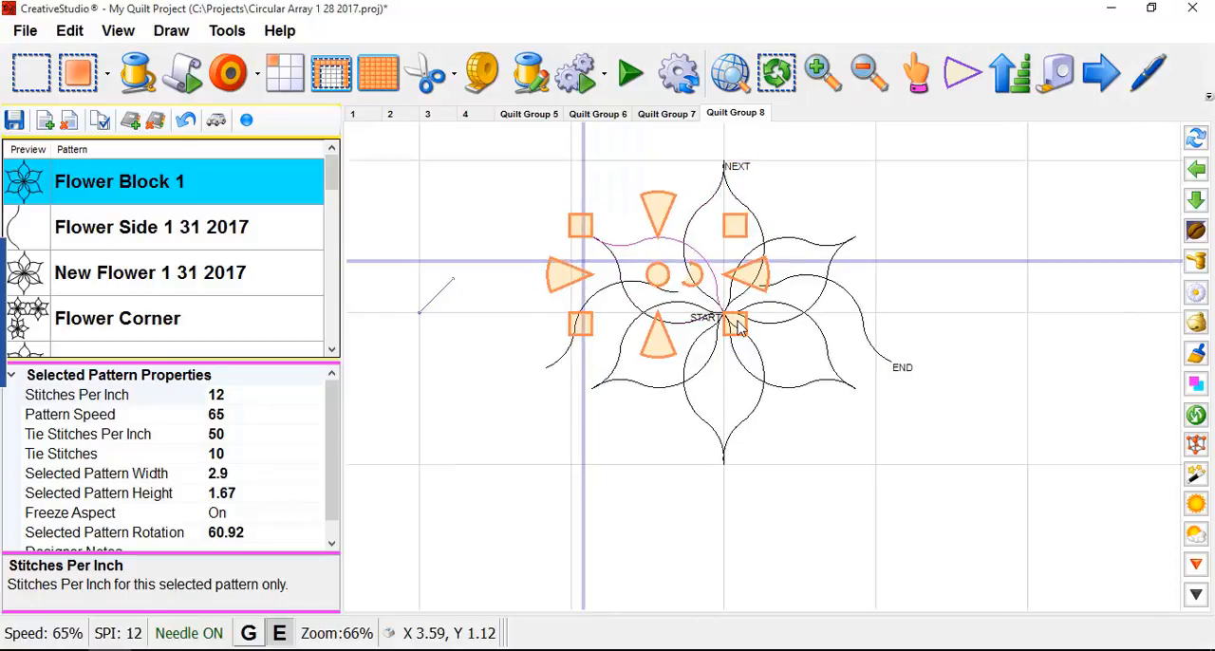
click(964, 83)
click(963, 82)
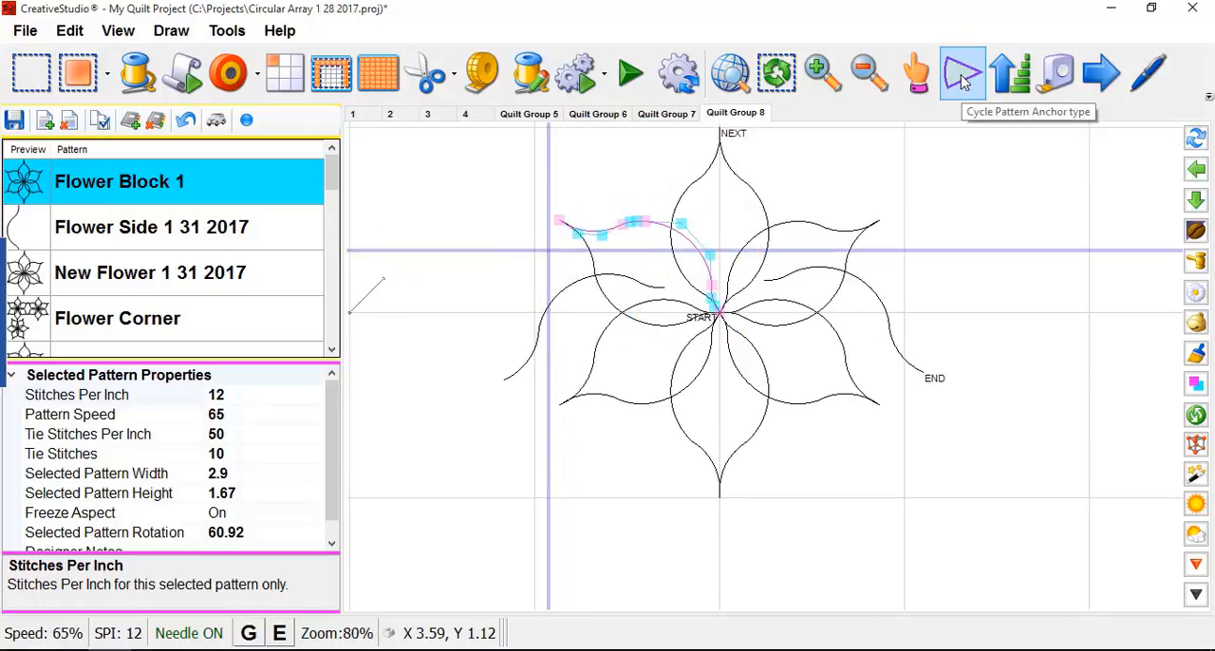
click(963, 82)
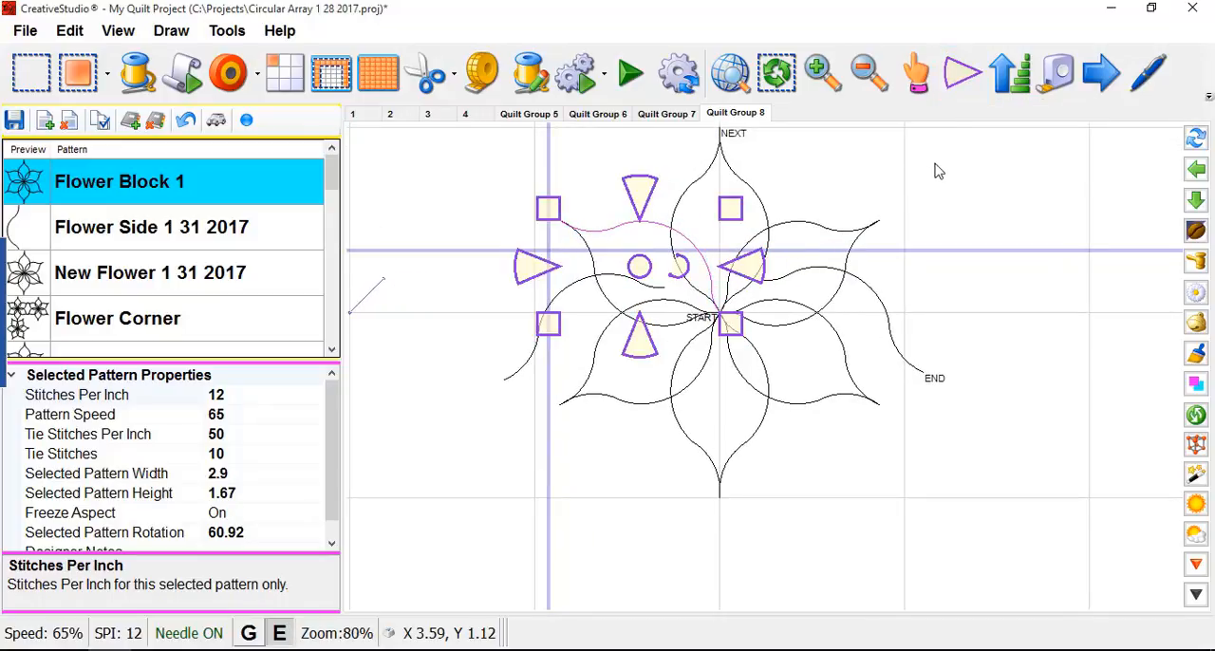
right_click(700, 253)
click(745, 426)
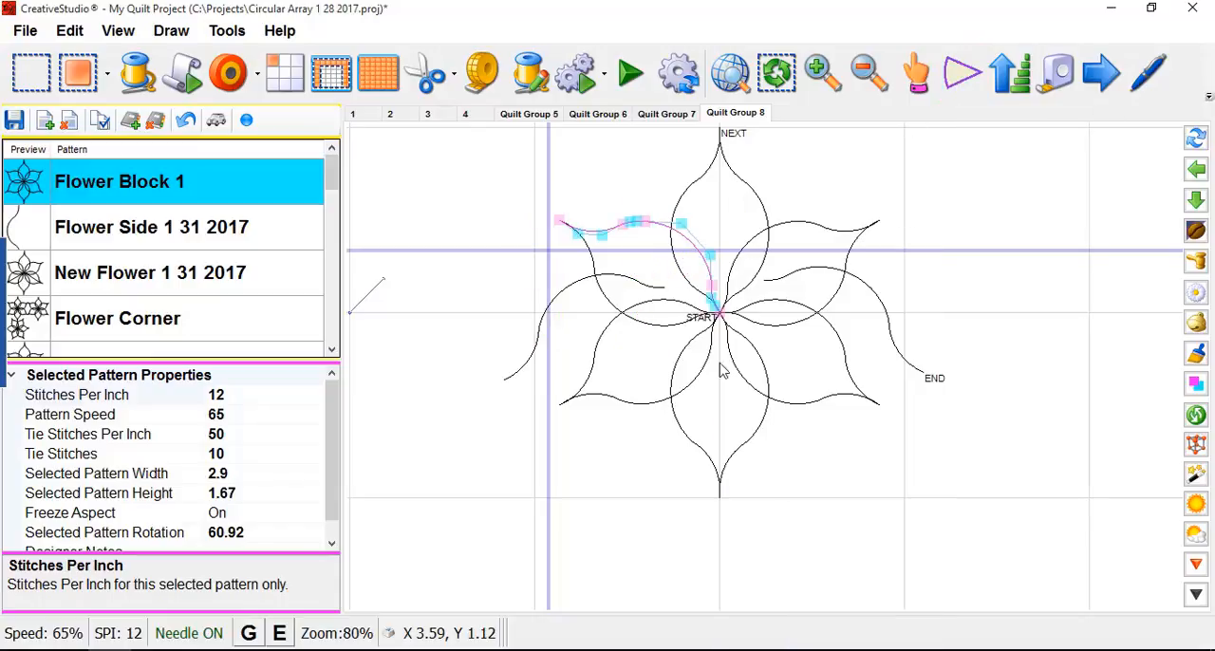
scroll(721, 311, up, 5)
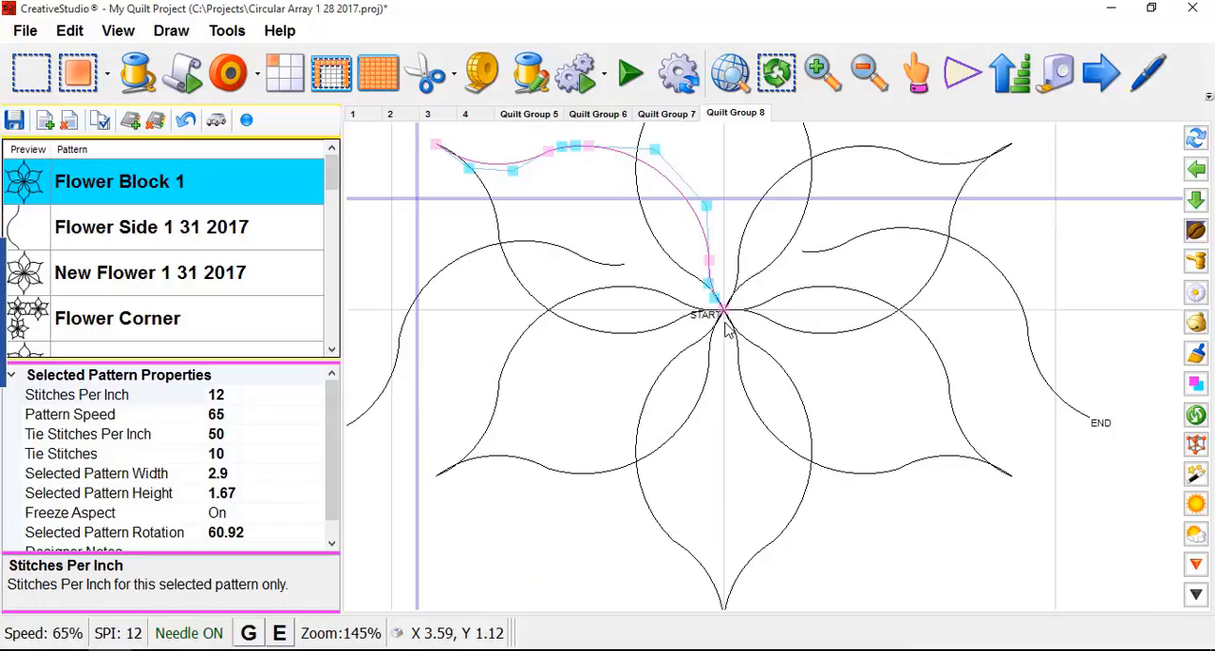
scroll(725, 325, up, 4)
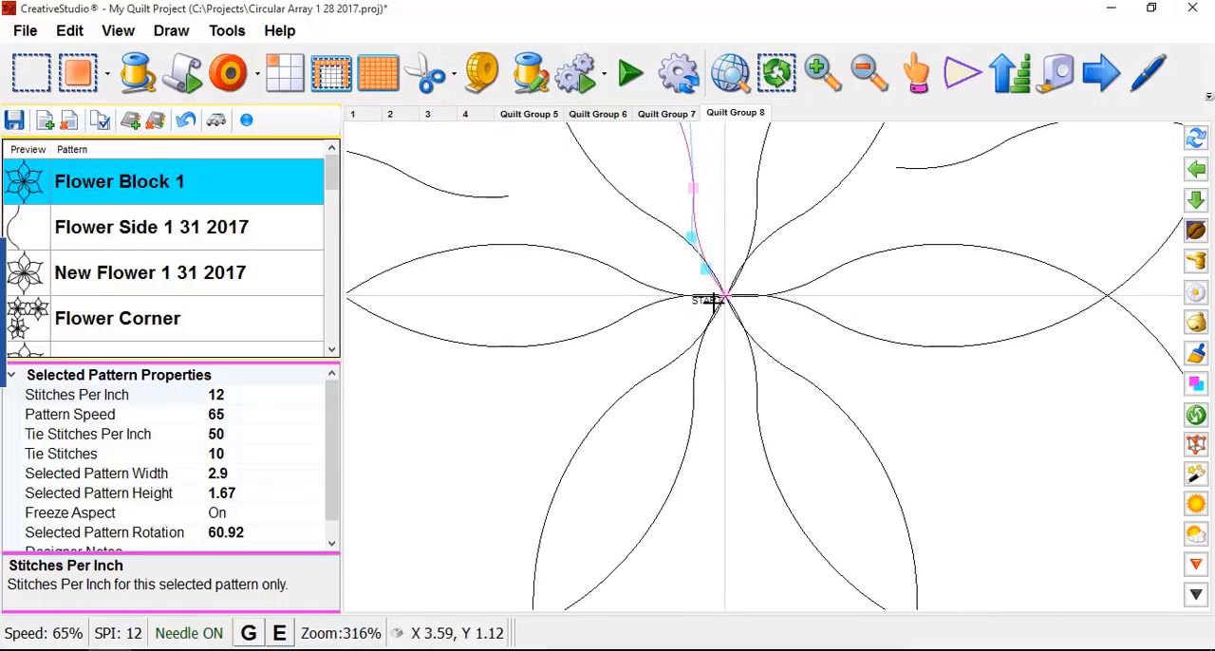
scroll(719, 314, up, 1)
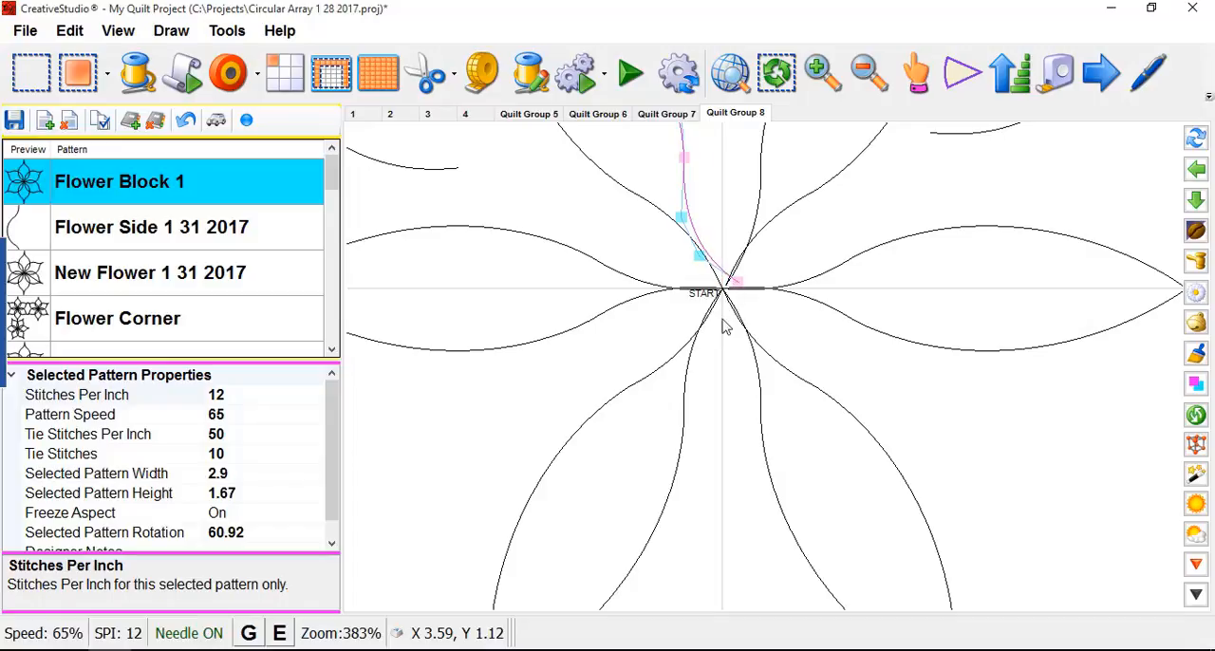
- Select the left half of the top petal and shift its center end node slightly up and left of the flower's center
scroll(736, 292, down, 4)
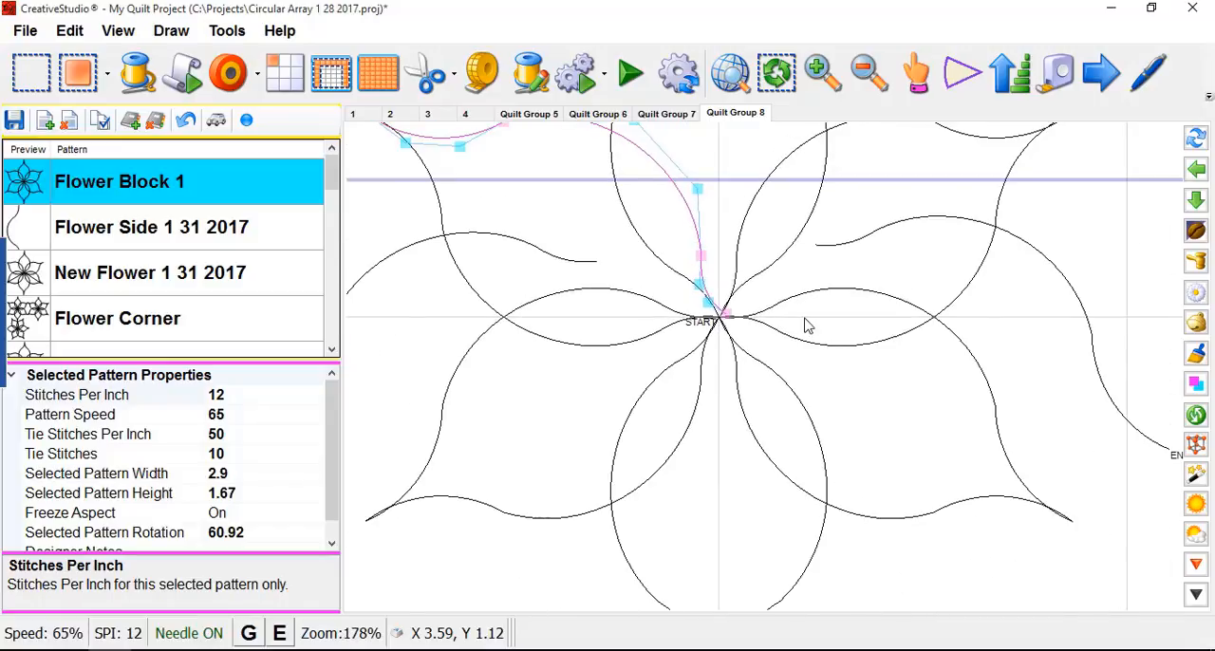
scroll(788, 317, down, 2)
scroll(750, 308, up, 3)
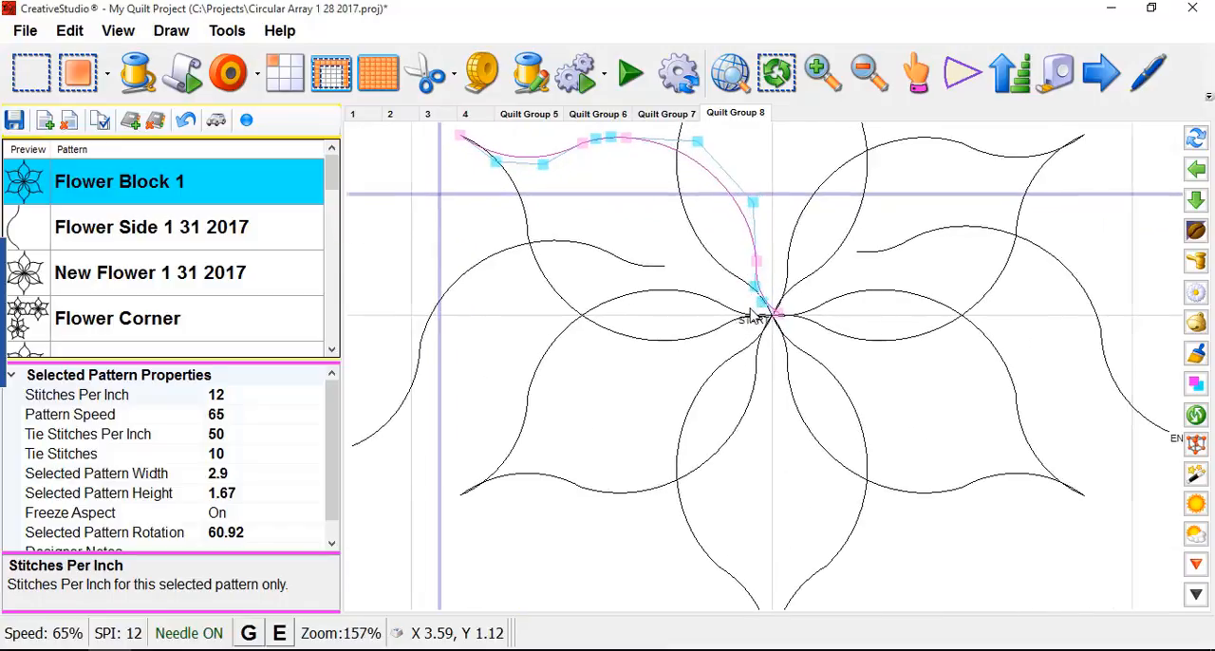
scroll(741, 296, up, 2)
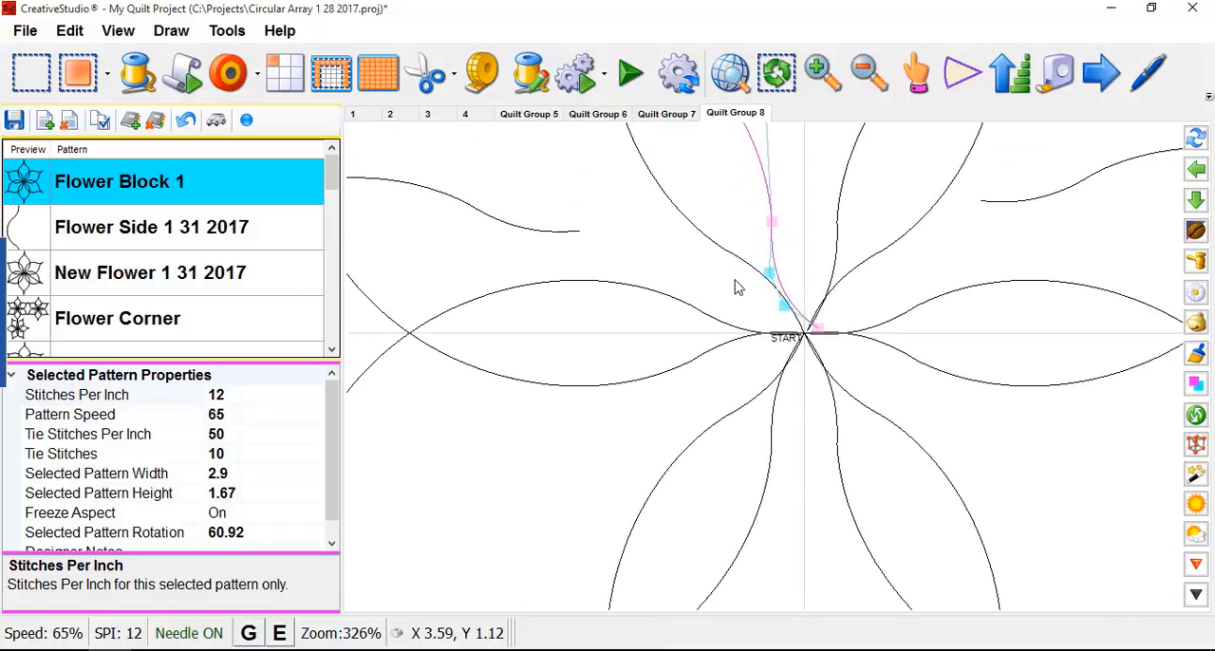
scroll(740, 290, down, 3)
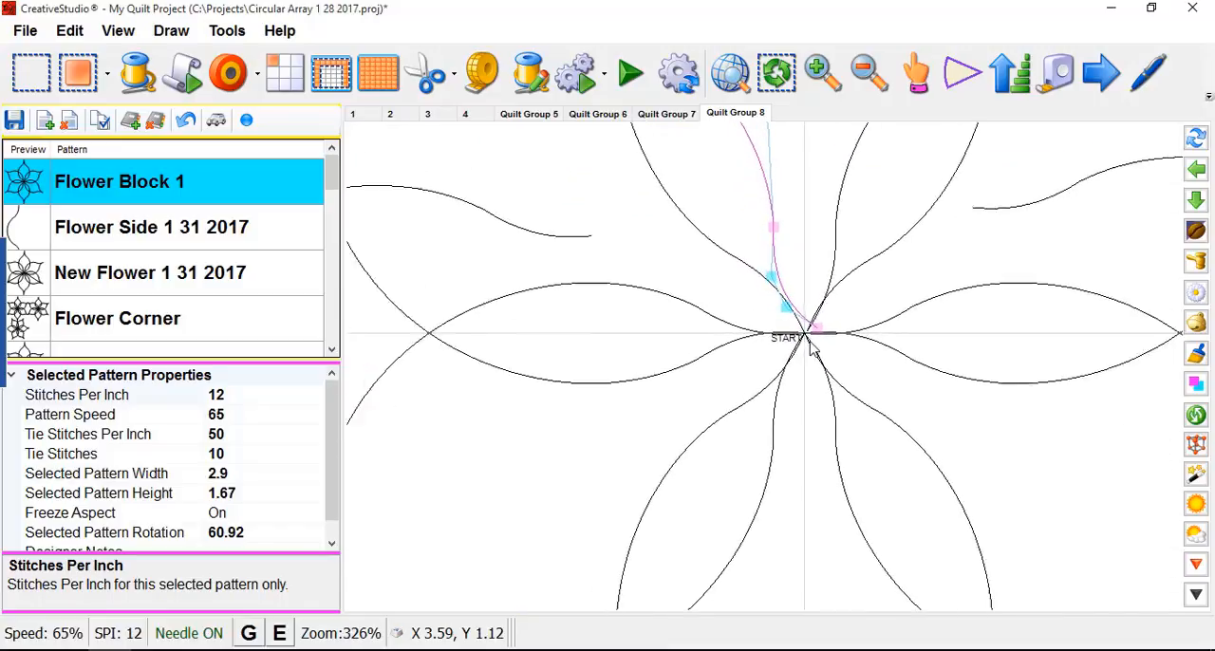
click(753, 282)
scroll(807, 347, up, 2)
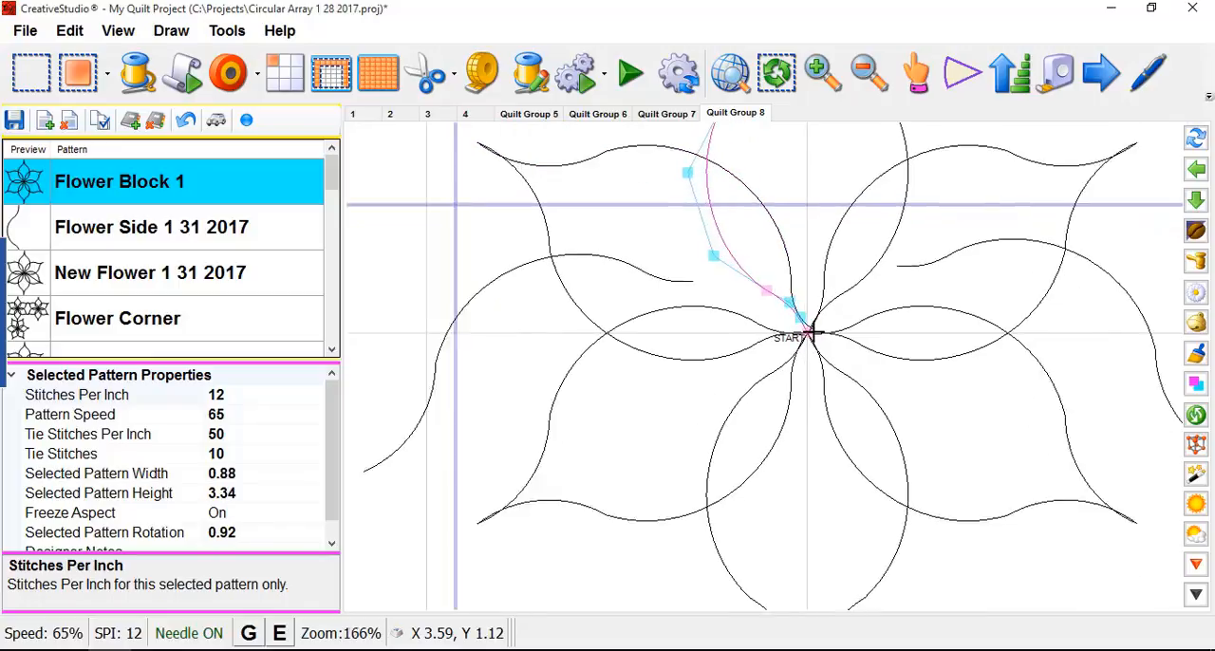
scroll(809, 346, up, 1)
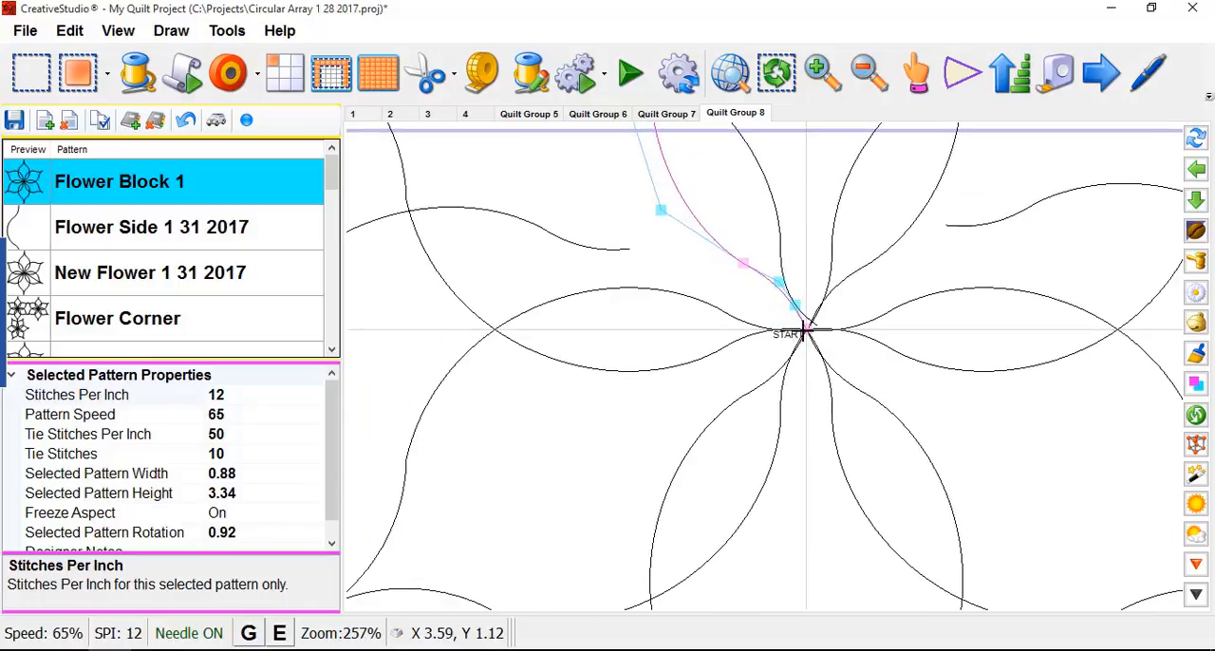
scroll(805, 328, up, 3)
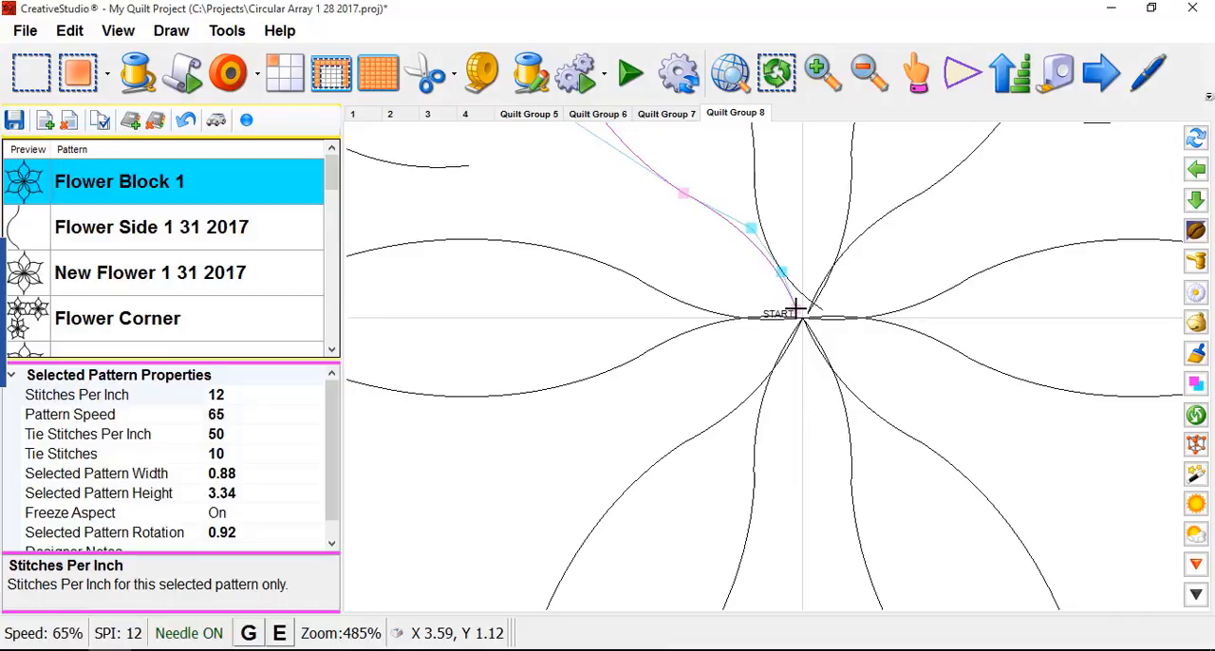
- Give the loose curve left of the flower end-point anchors and move its inner end to the flower's center
scroll(867, 320, down, 4)
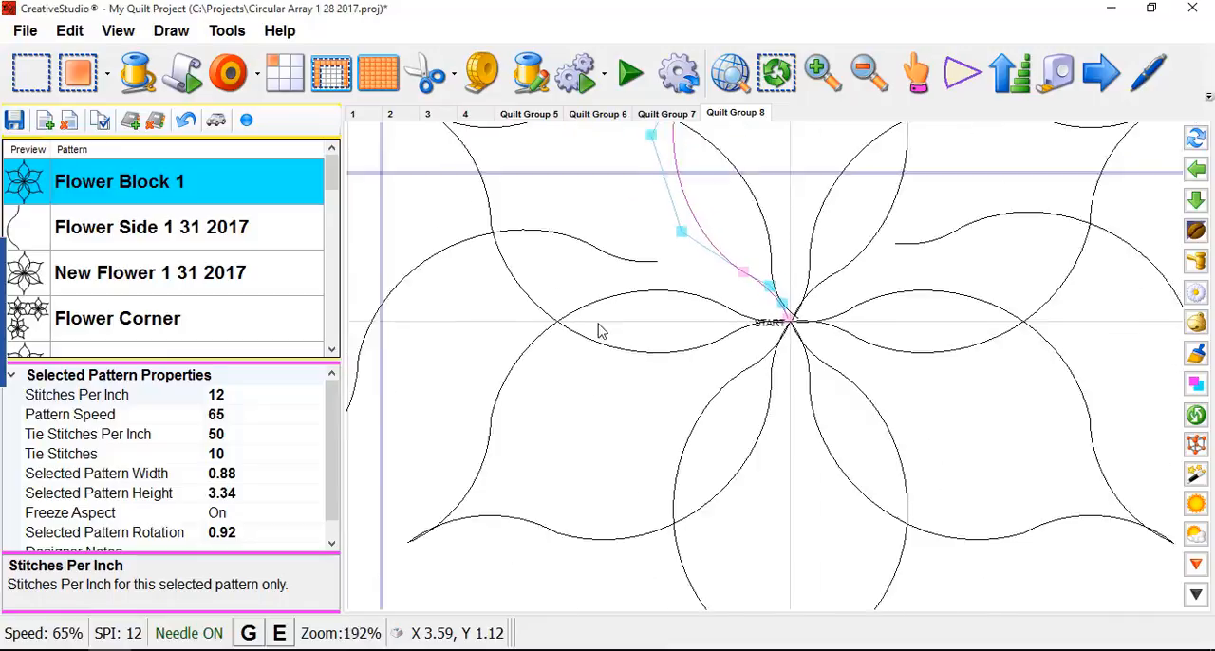
scroll(599, 330, down, 1)
click(461, 269)
click(439, 277)
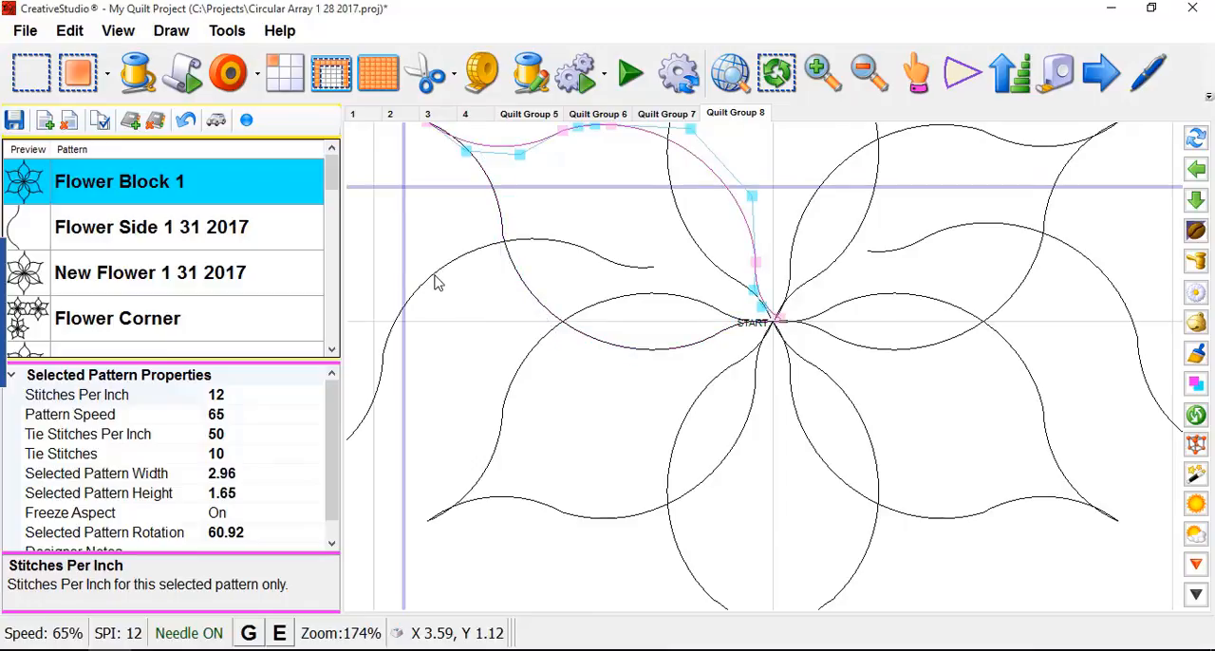
click(435, 278)
click(414, 298)
scroll(491, 306, down, 2)
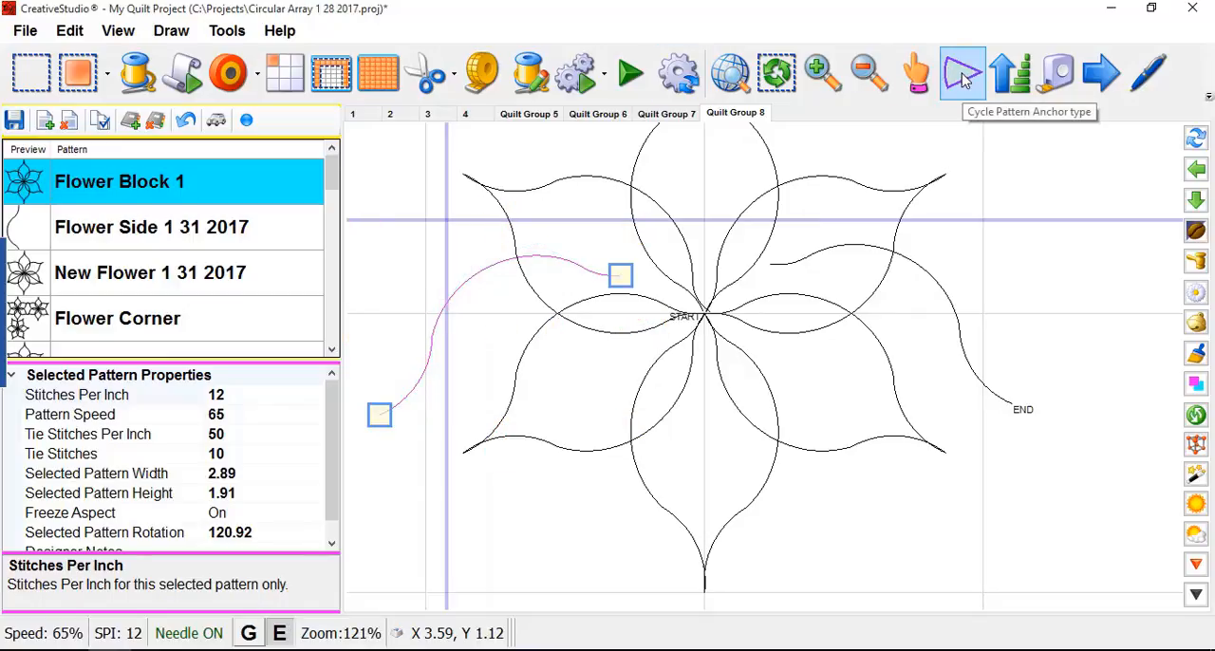
scroll(621, 302, up, 1)
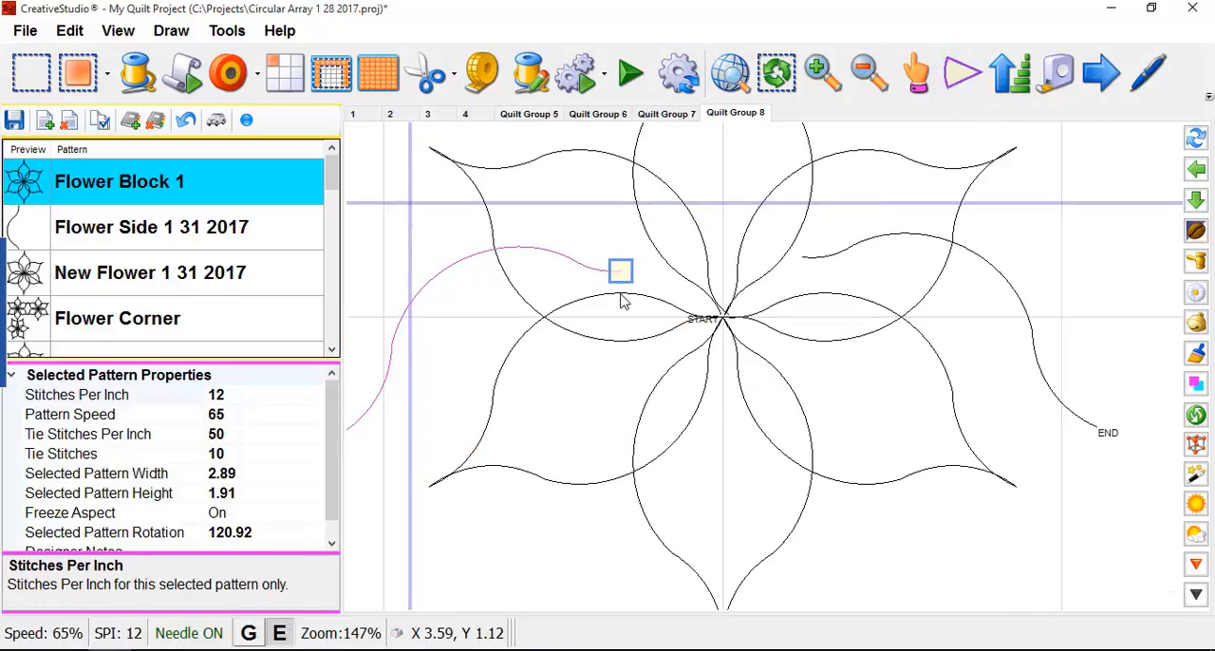
scroll(717, 311, up, 3)
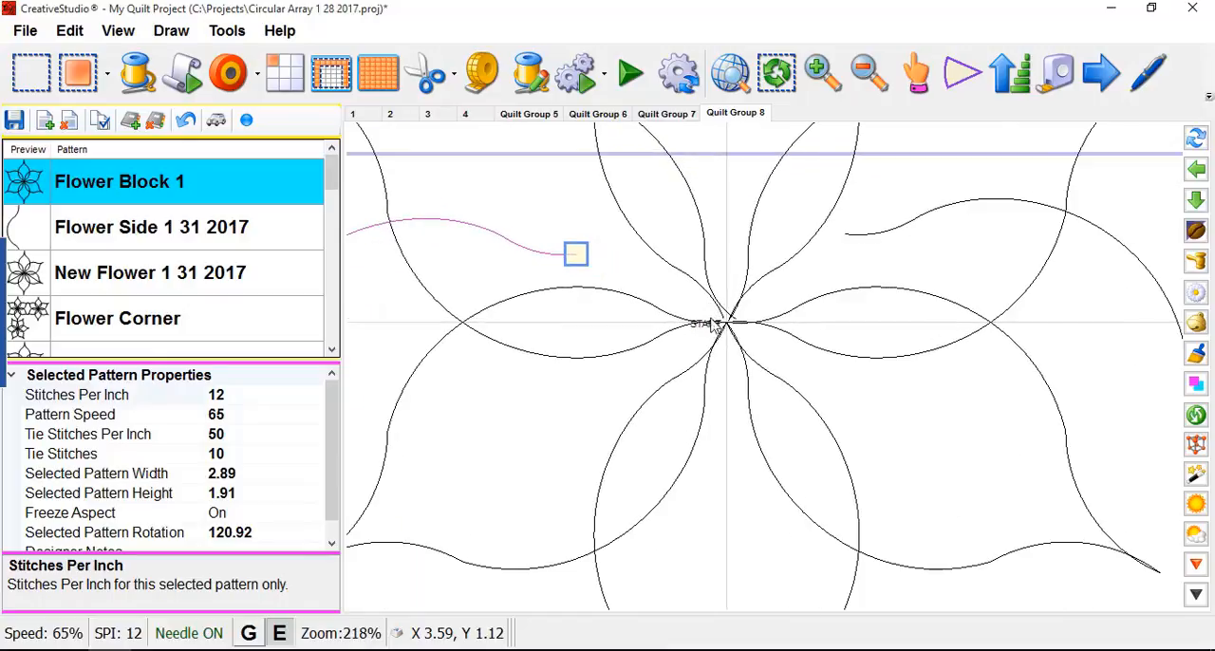
scroll(705, 306, up, 4)
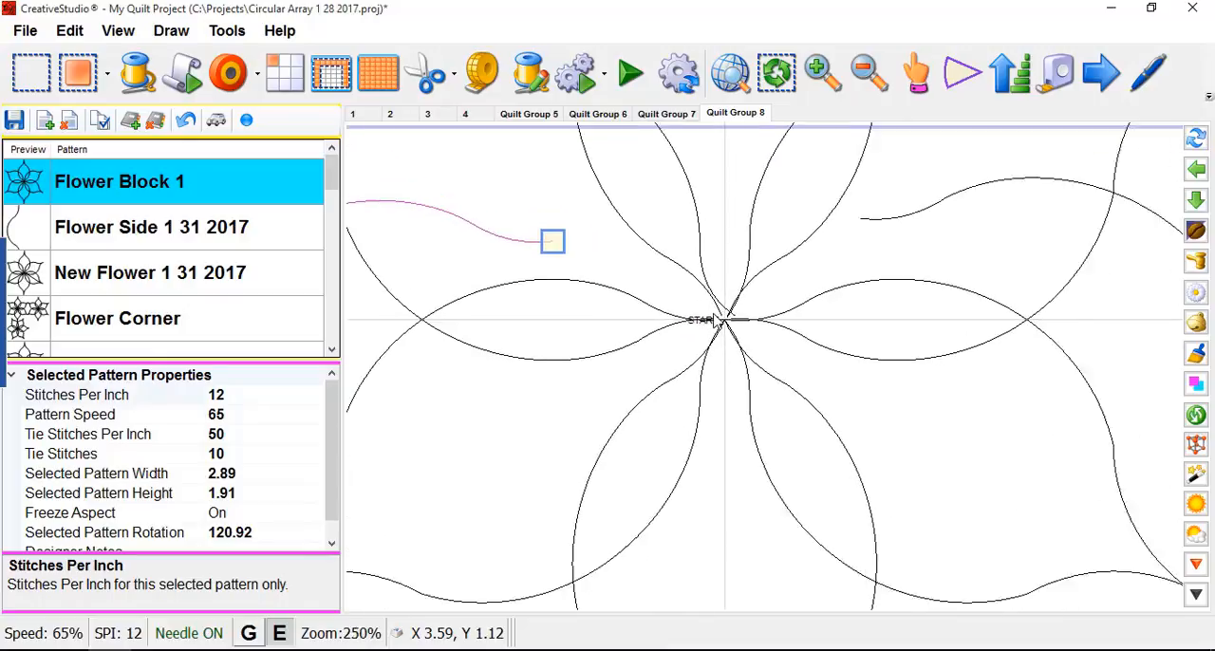
scroll(702, 313, up, 1)
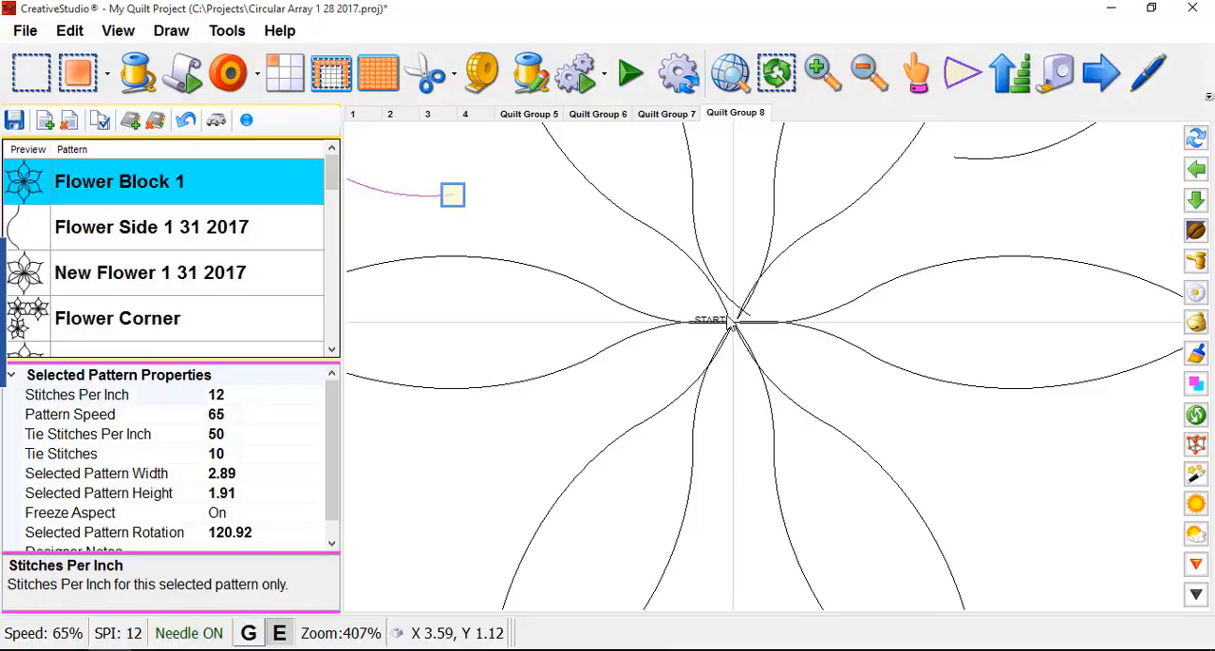
drag(457, 196, 652, 282)
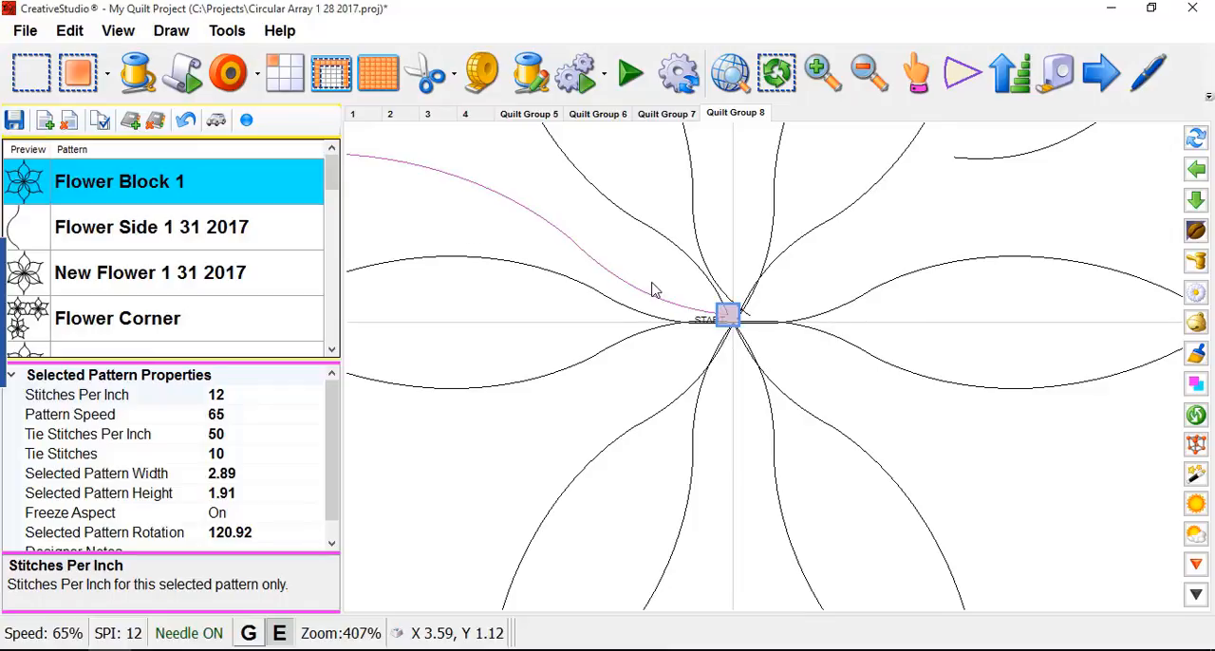
- Move the left curve's outer end to just outside the lower-left petal's tip, so it runs beside the petal's upper half
scroll(767, 336, down, 6)
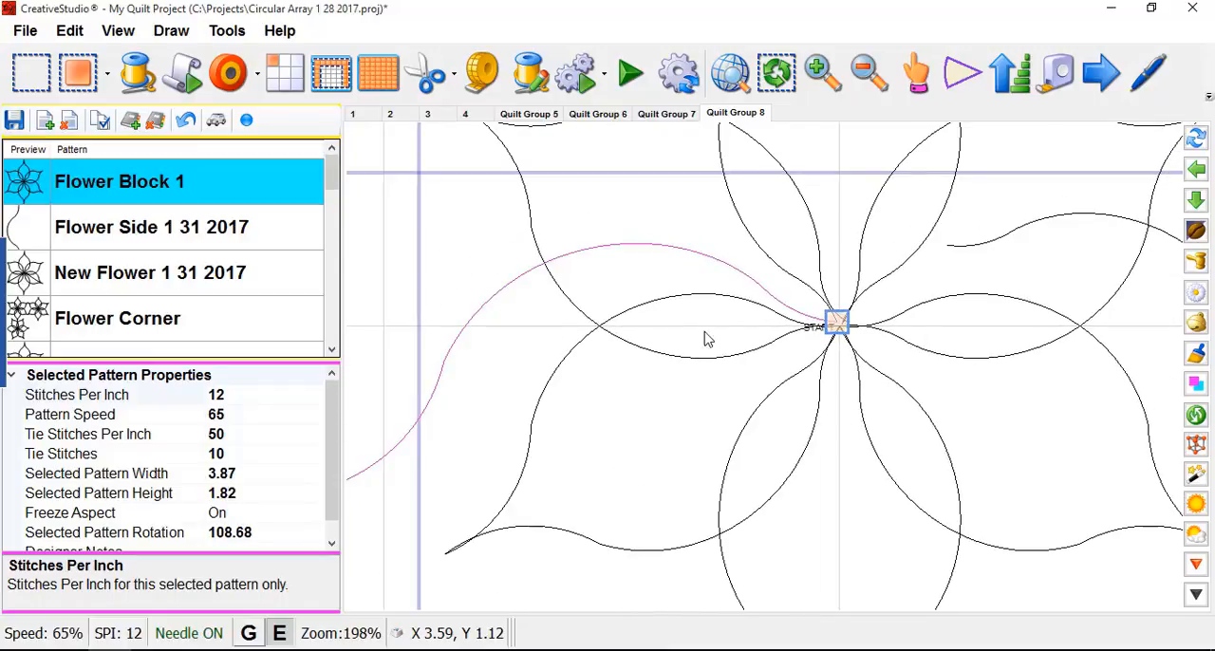
scroll(871, 304, down, 1)
drag(499, 423, 532, 459)
scroll(532, 492, down, 2)
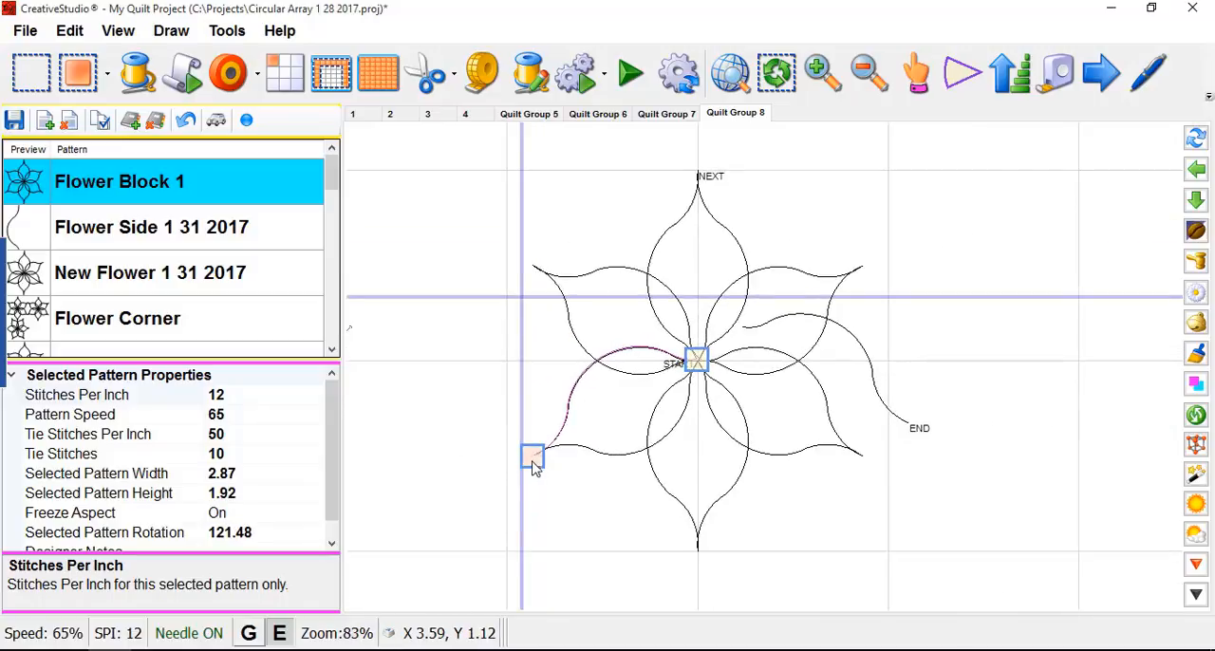
drag(535, 465, 526, 463)
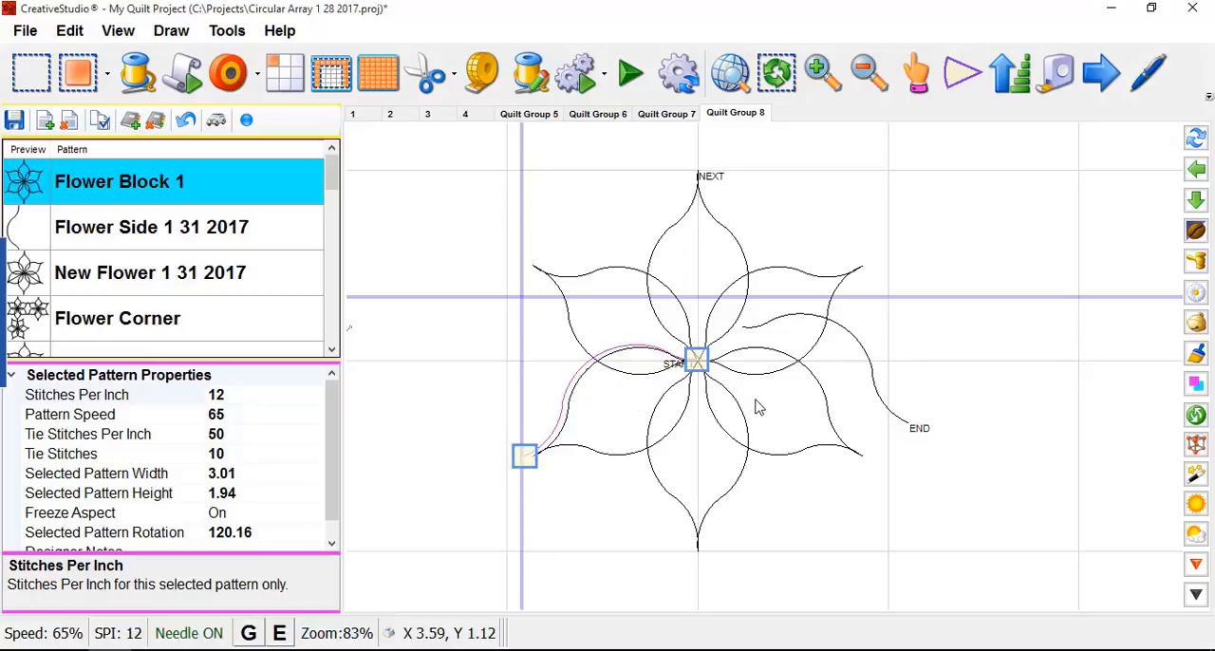
- Select the loose curve on the flower's right side and move its inner end to the flower's center
scroll(749, 366, up, 1)
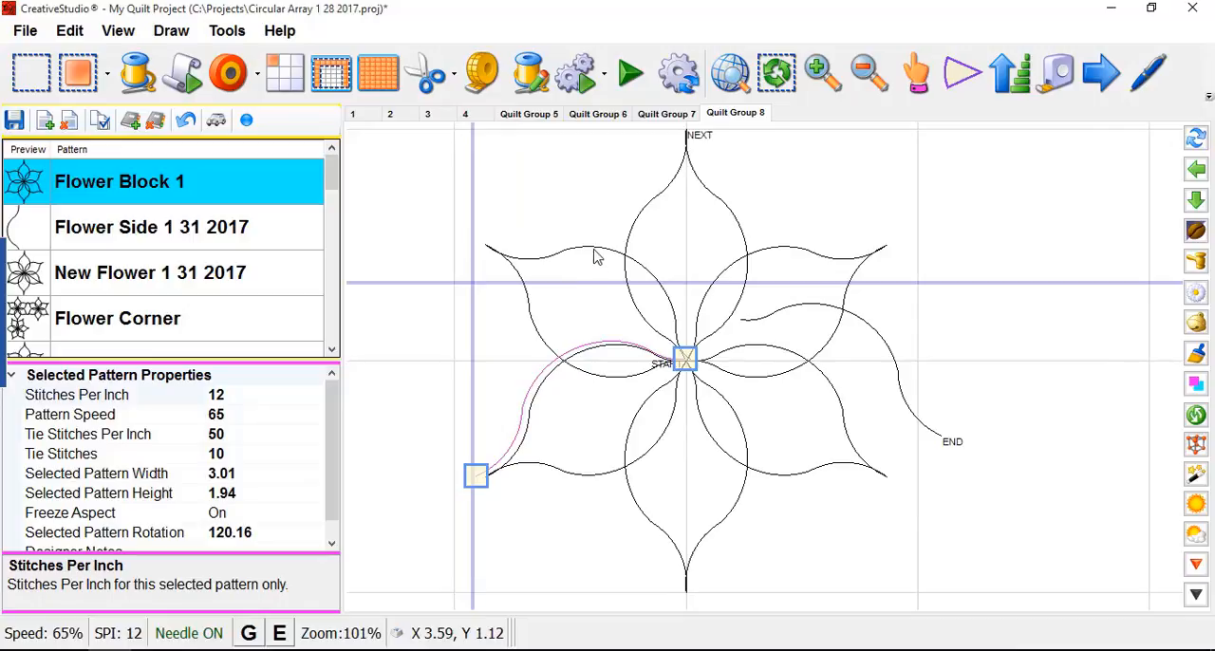
scroll(776, 319, up, 2)
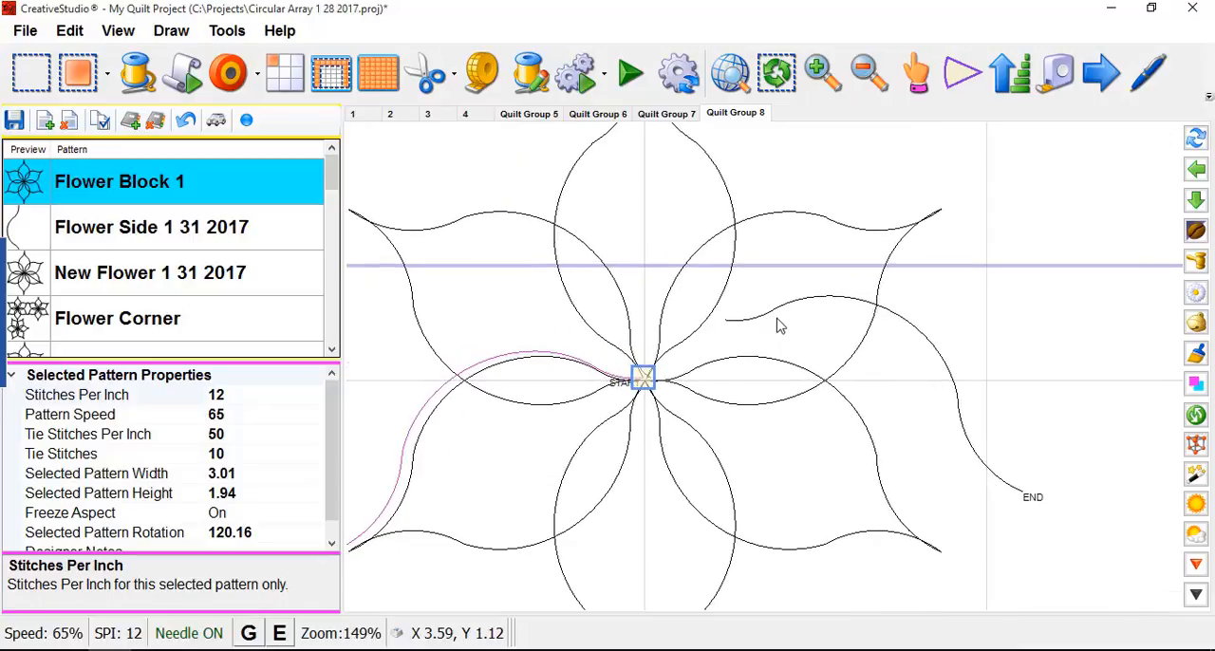
click(781, 306)
click(782, 310)
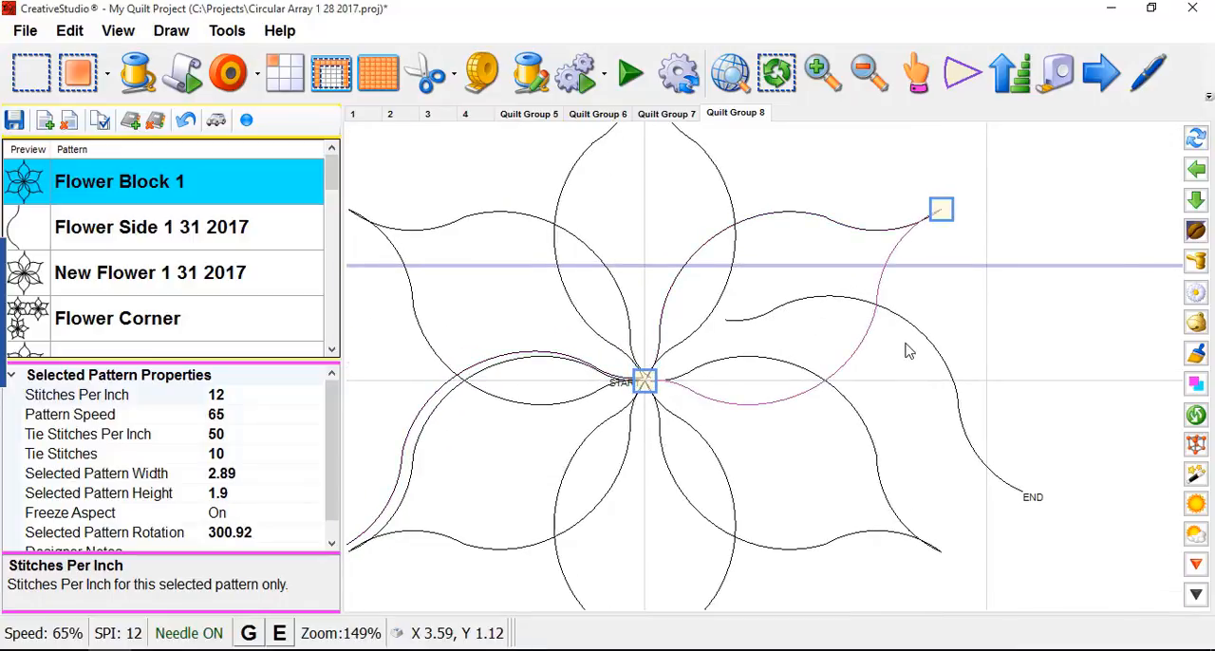
click(857, 348)
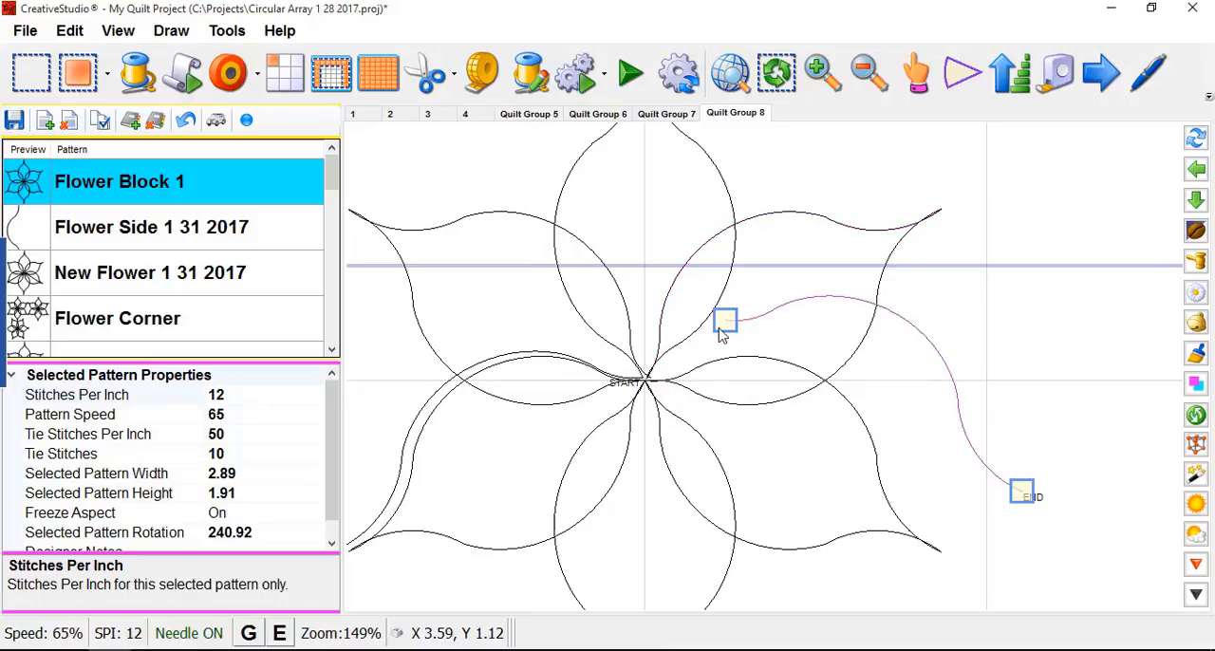
scroll(723, 327, up, 2)
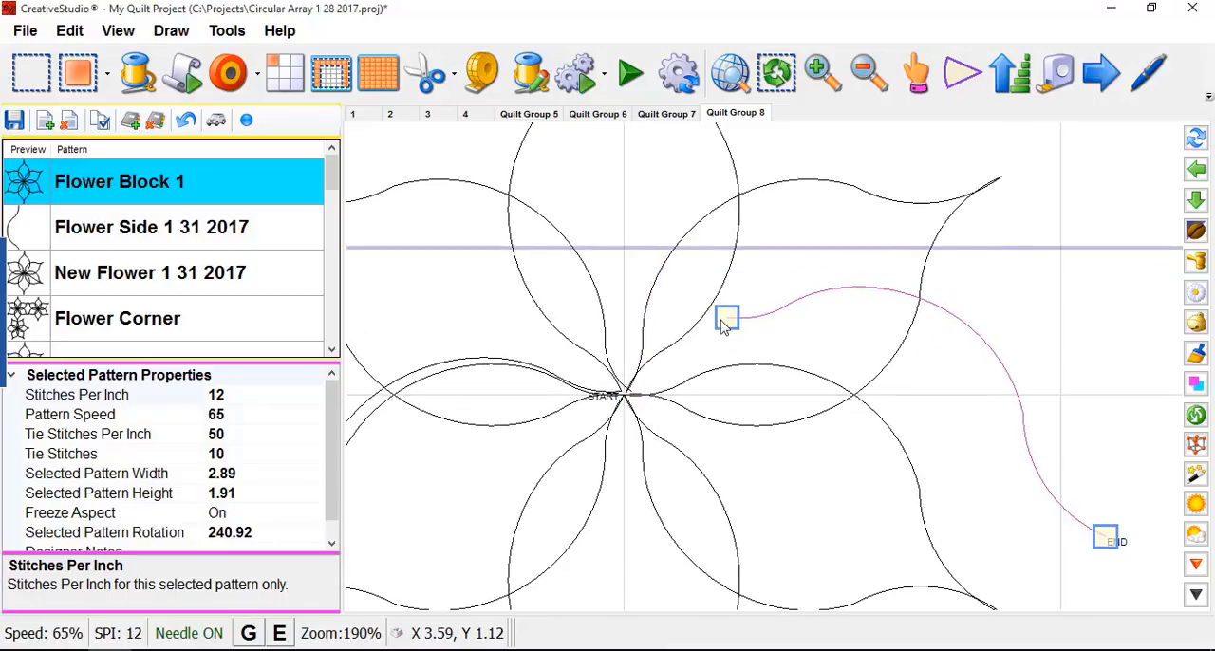
drag(723, 326, 633, 391)
key(e)
- Move the right curve's outer end to just outside the lower-right petal's tip and deselect the curve
scroll(795, 380, down, 2)
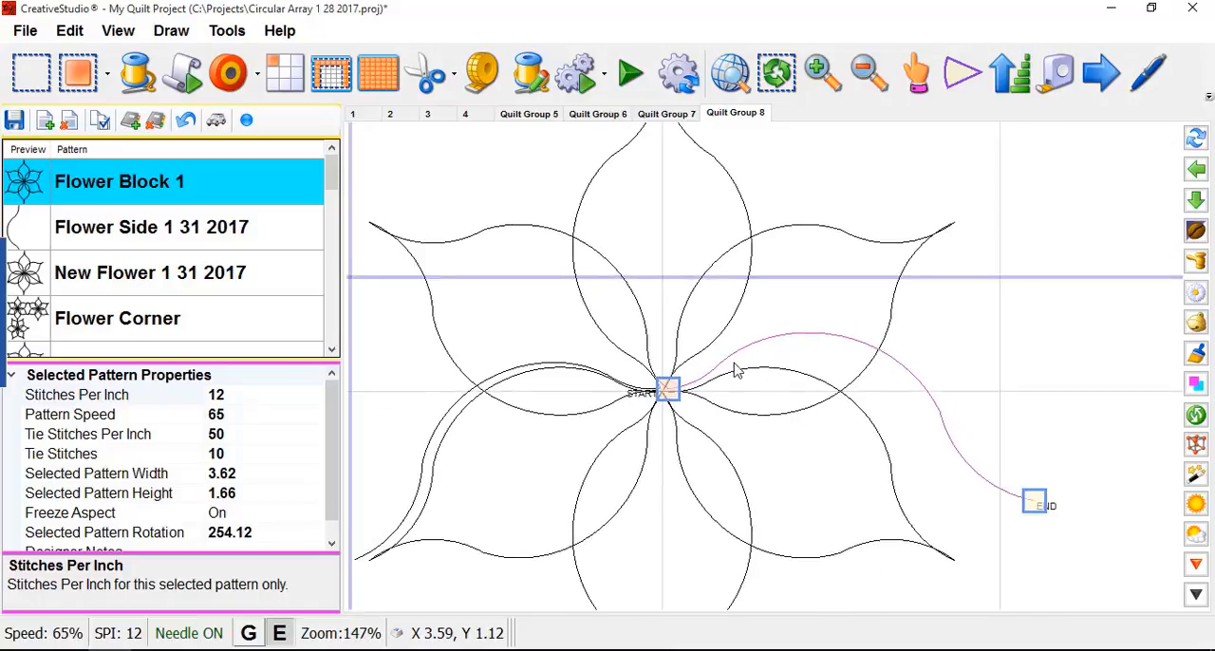
scroll(737, 370, down, 1)
drag(989, 479, 952, 533)
key(e)
click(1031, 450)
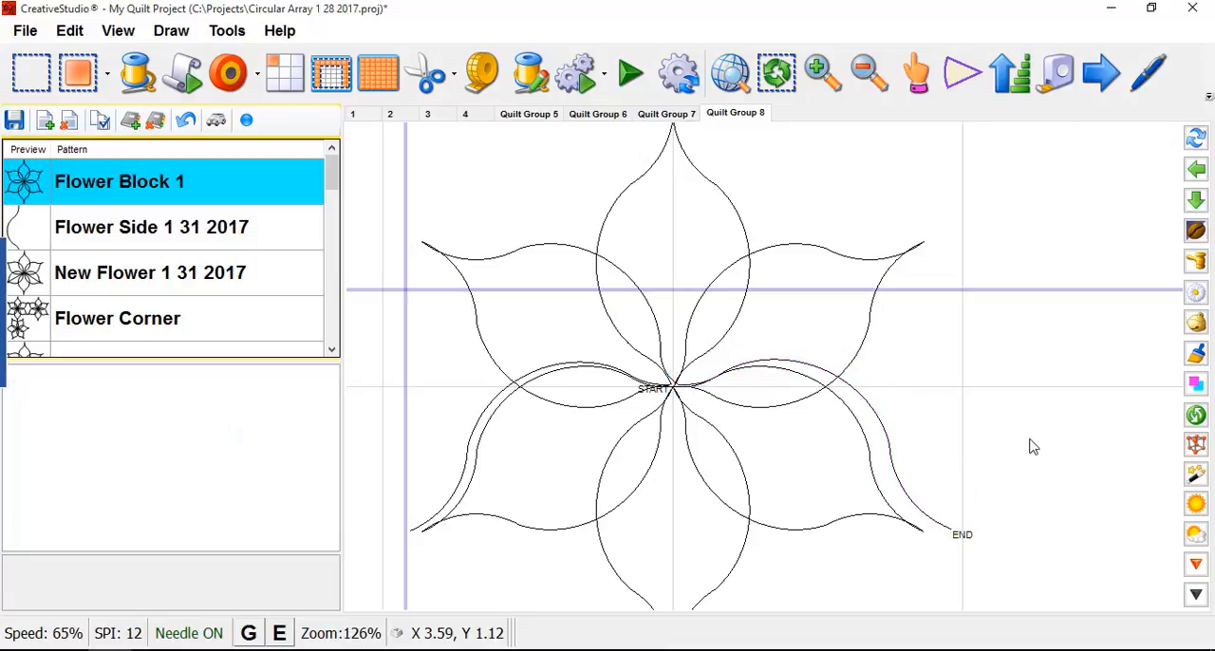
scroll(997, 376, down, 3)
scroll(626, 515, up, 8)
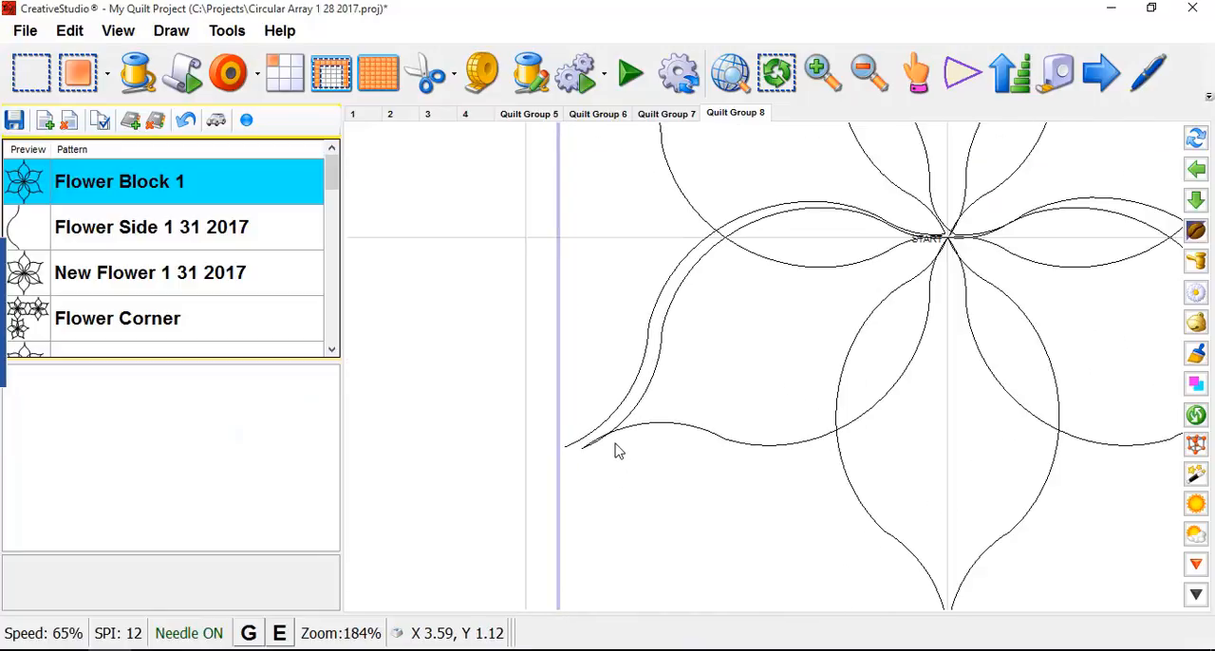
click(610, 429)
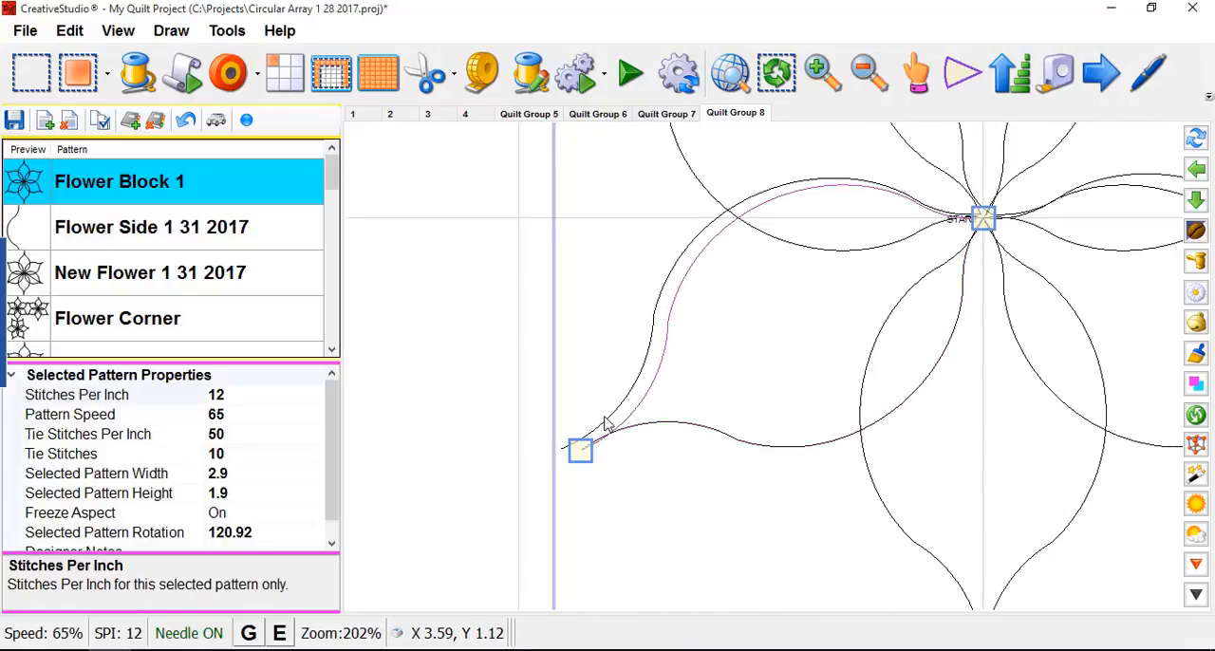
mouse_move(636, 325)
mouse_down()
mouse_move(662, 298)
mouse_move(660, 316)
mouse_up()
click(658, 314)
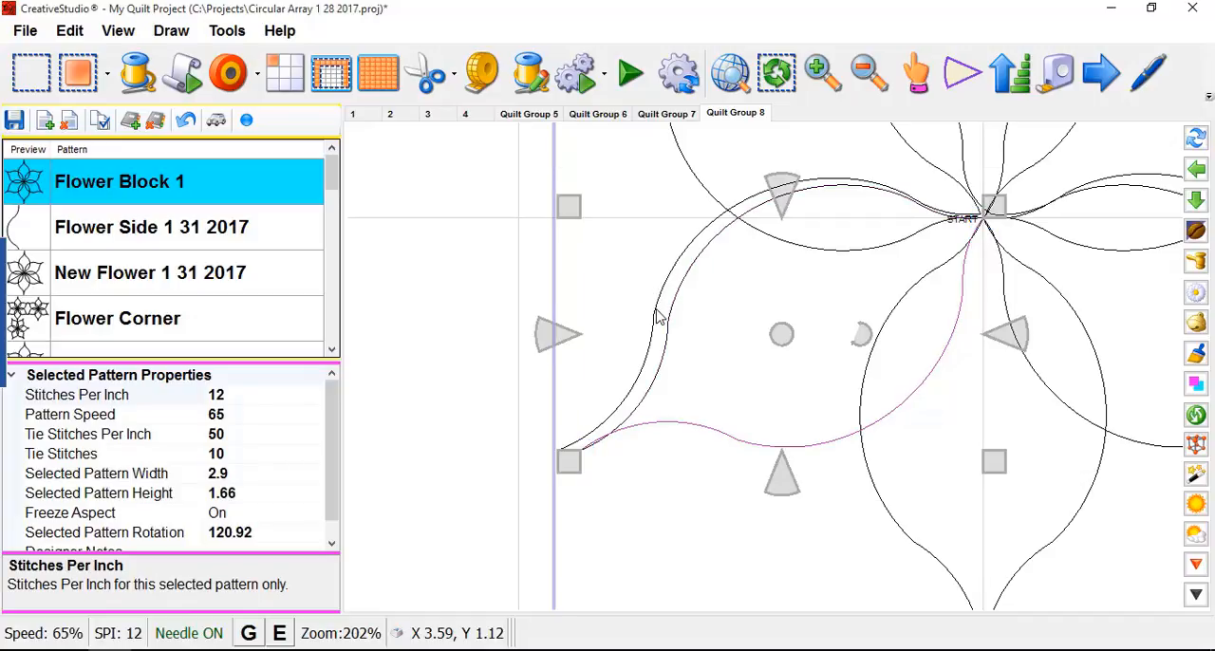
click(656, 311)
click(656, 310)
click(658, 316)
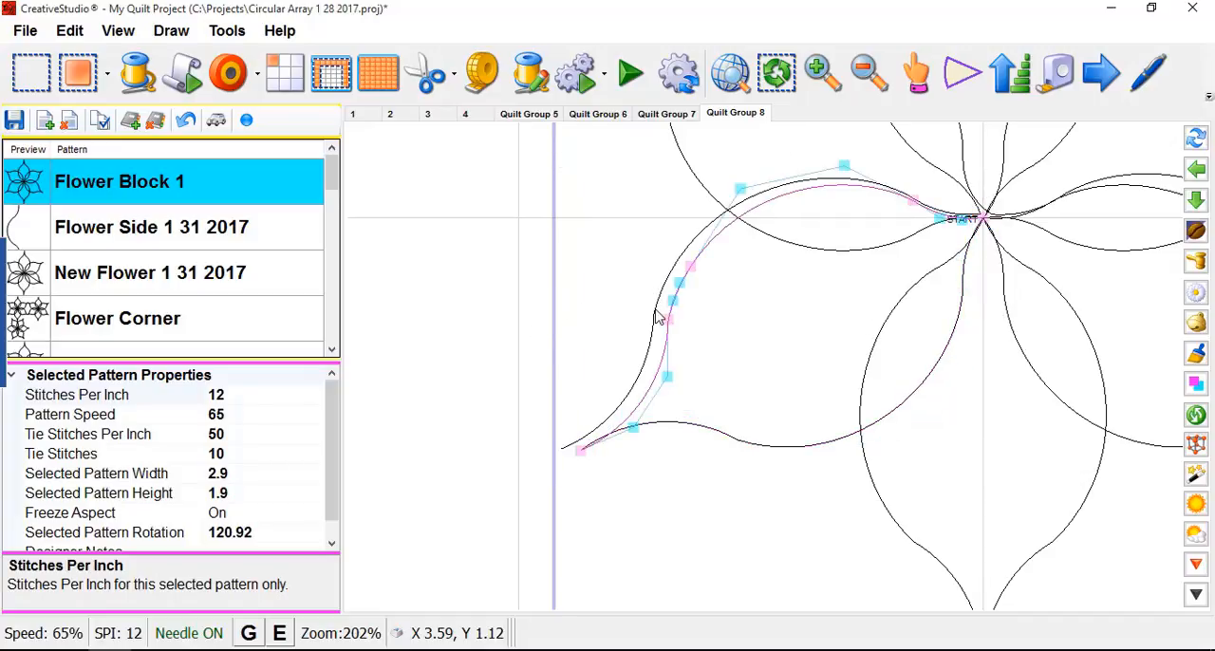
click(959, 81)
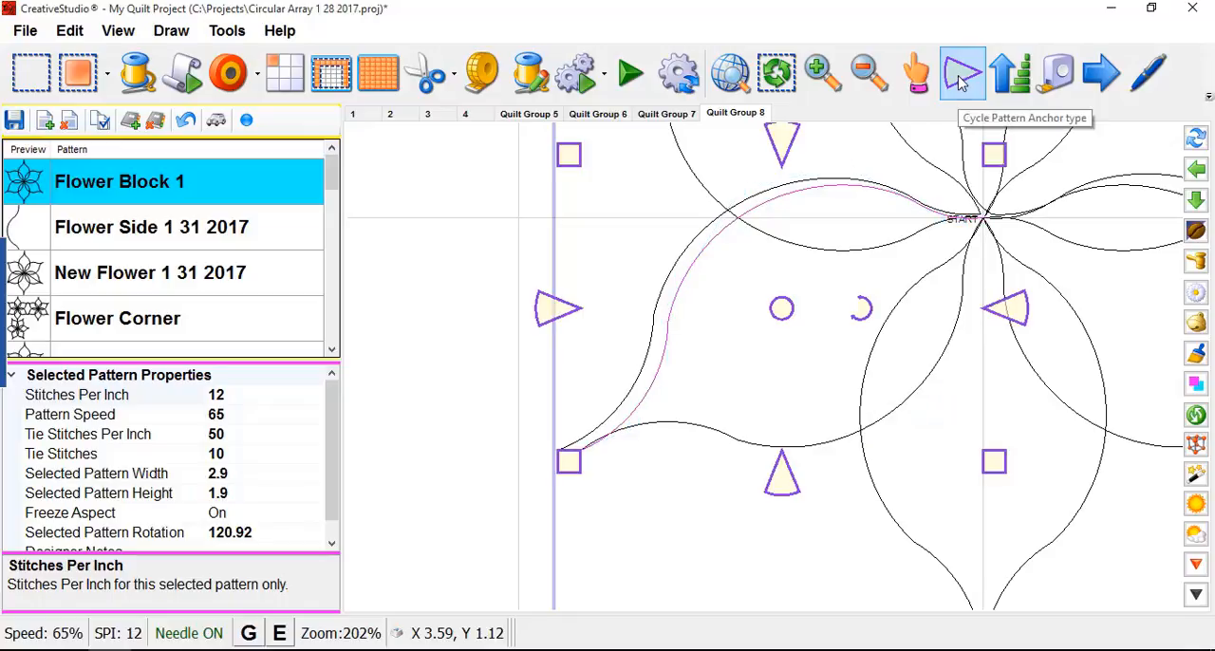
click(958, 81)
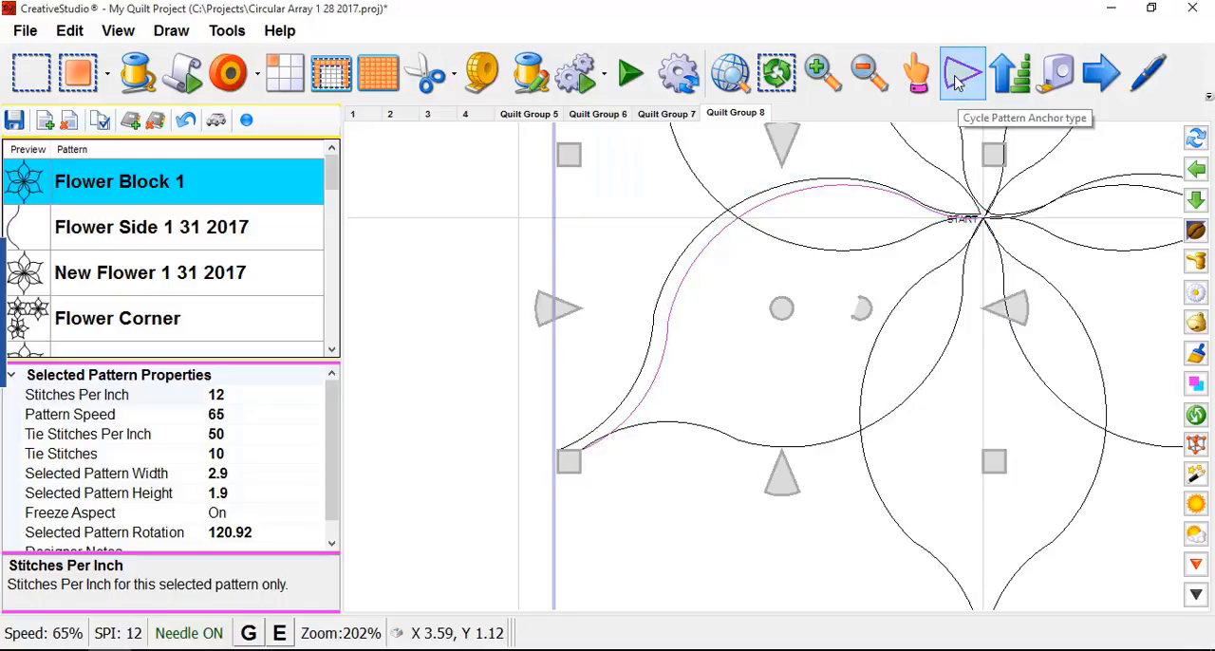
click(956, 82)
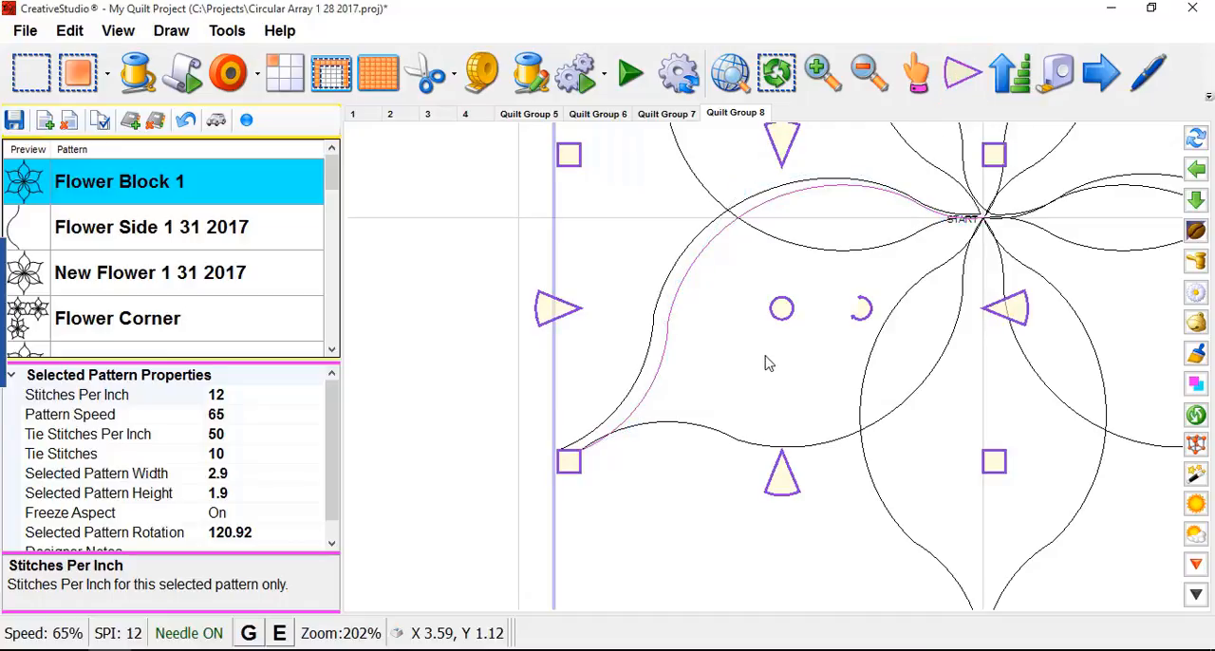
- Select the loose outer curve beside the lower-left petal and give it end-point anchors
key(Tab)
key(Tab)
key(Tab)
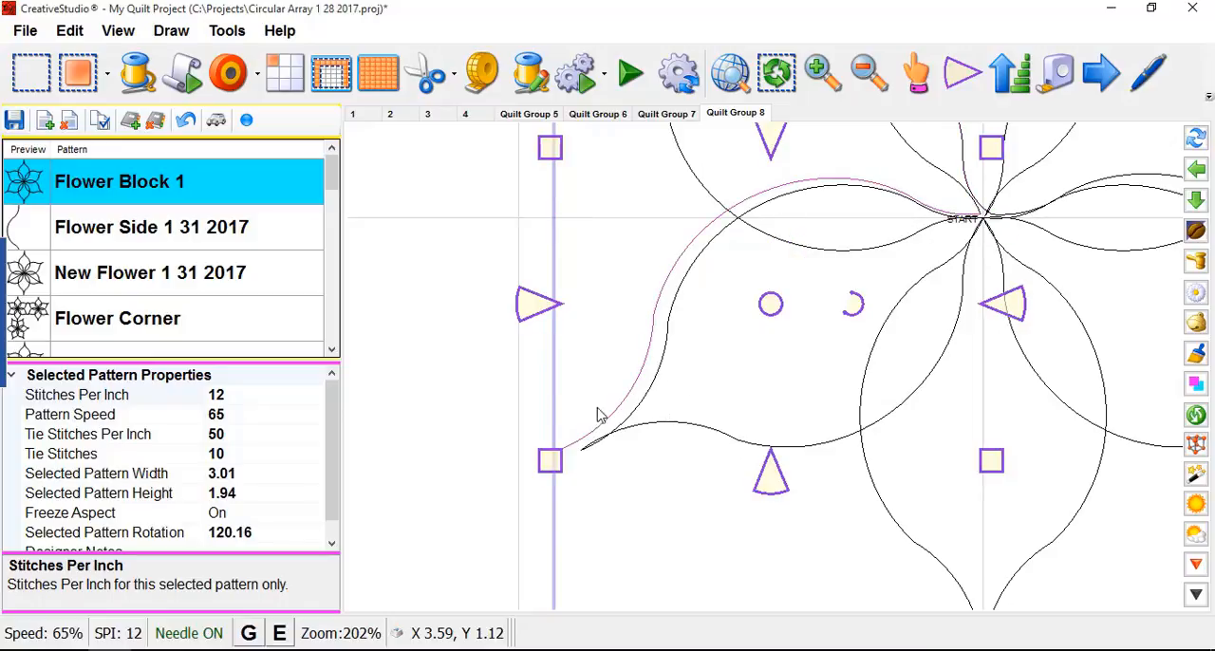
scroll(597, 414, down, 2)
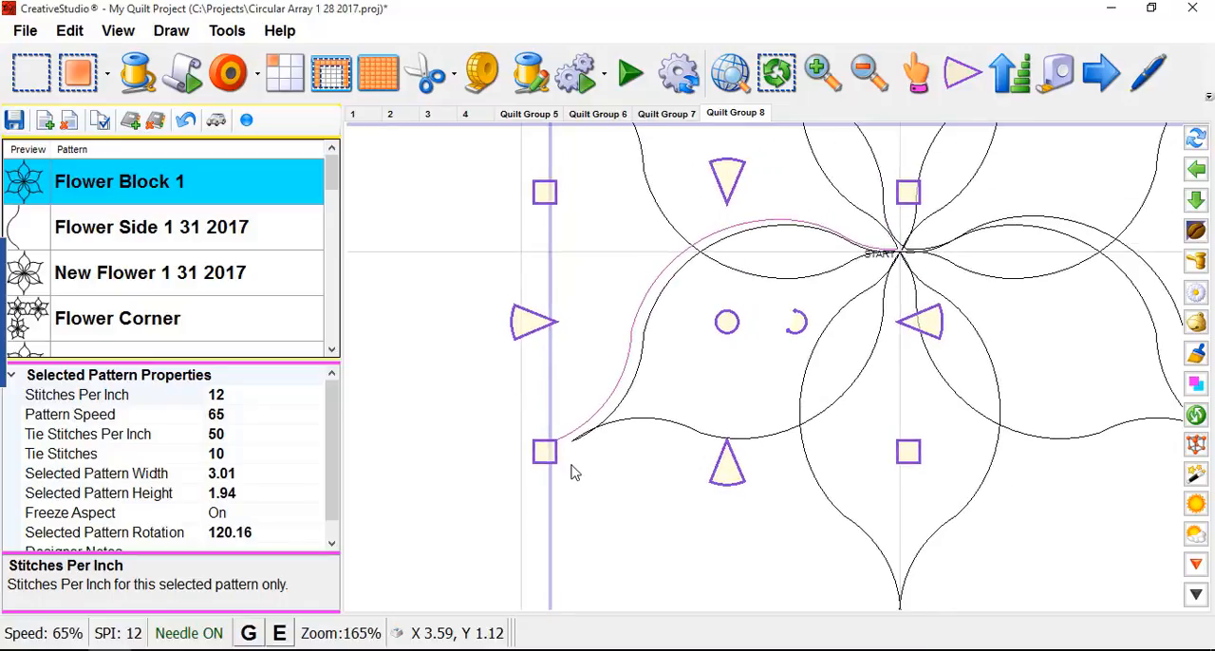
click(962, 76)
click(963, 76)
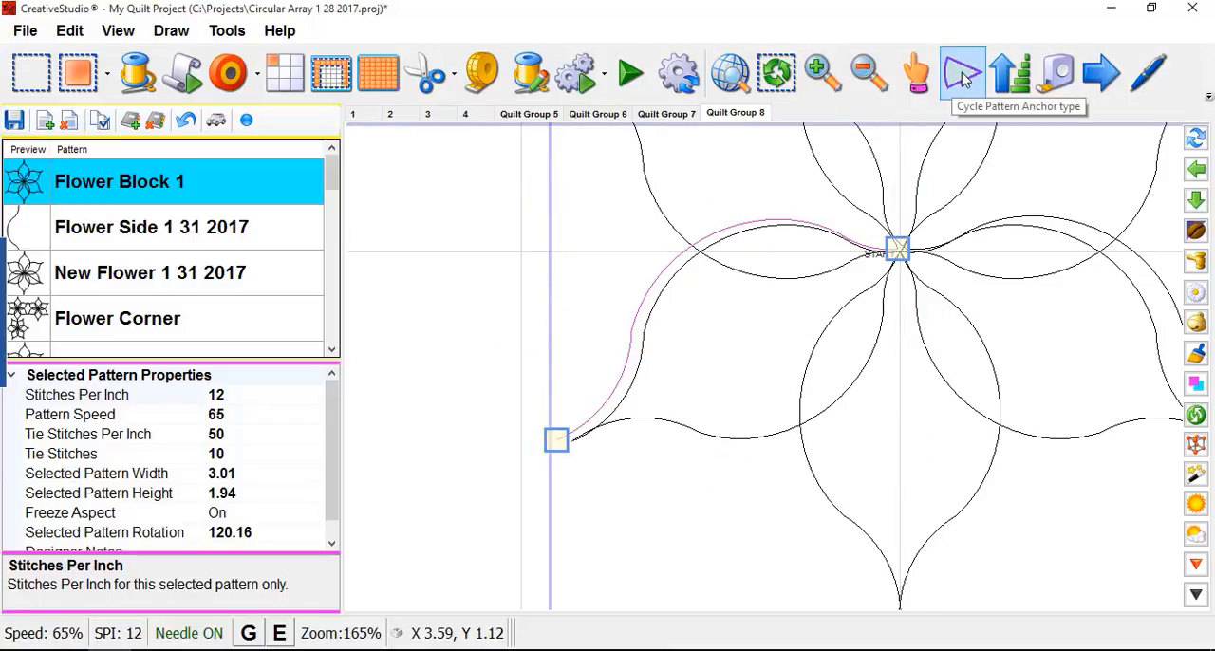
- Order-join the flower's curves starting from the loose left curve, so stitching begins at its outer end, and deselect them
right_click(622, 384)
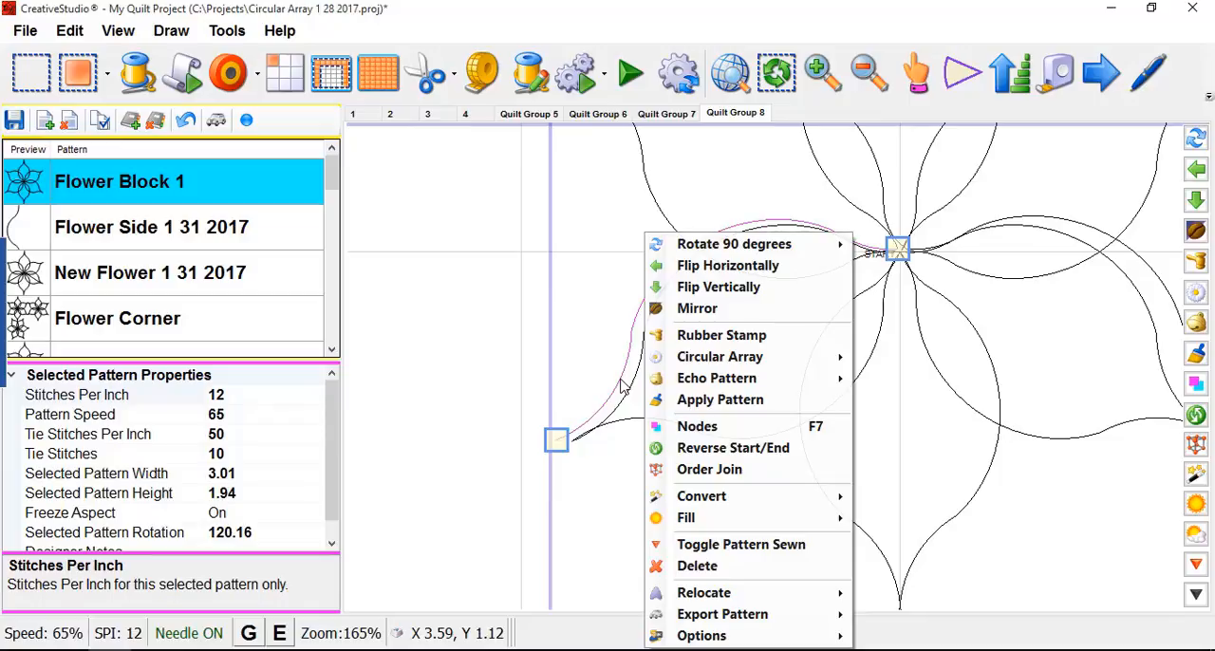
click(702, 469)
scroll(461, 412, down, 2)
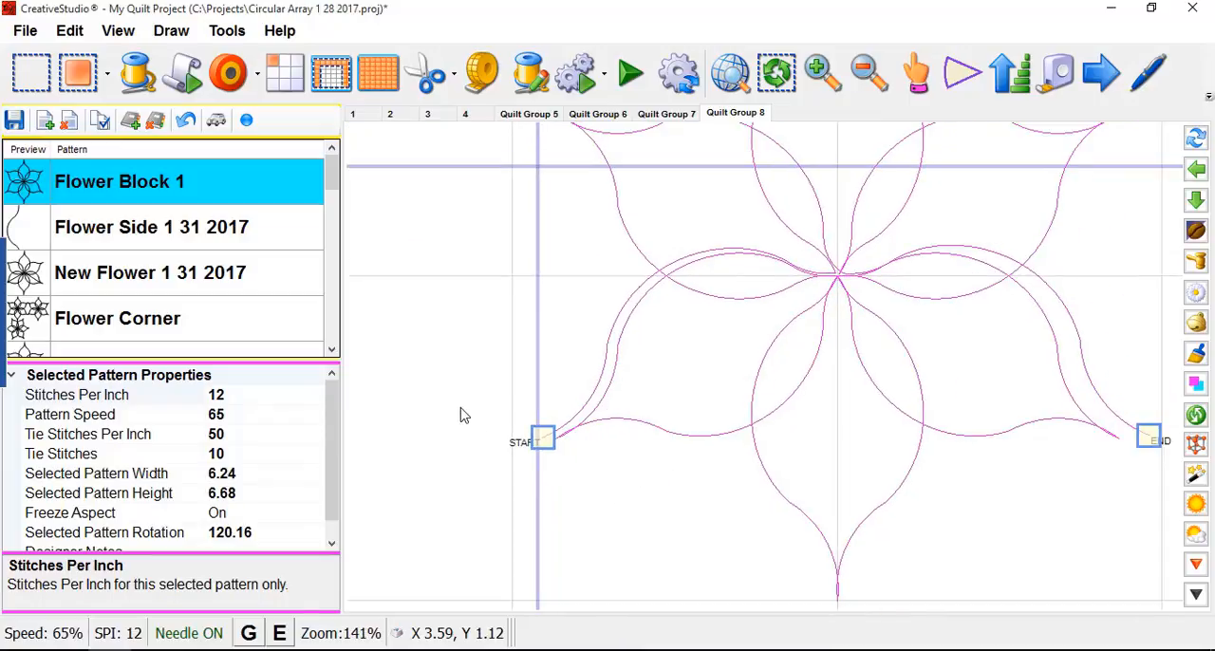
right_click(481, 497)
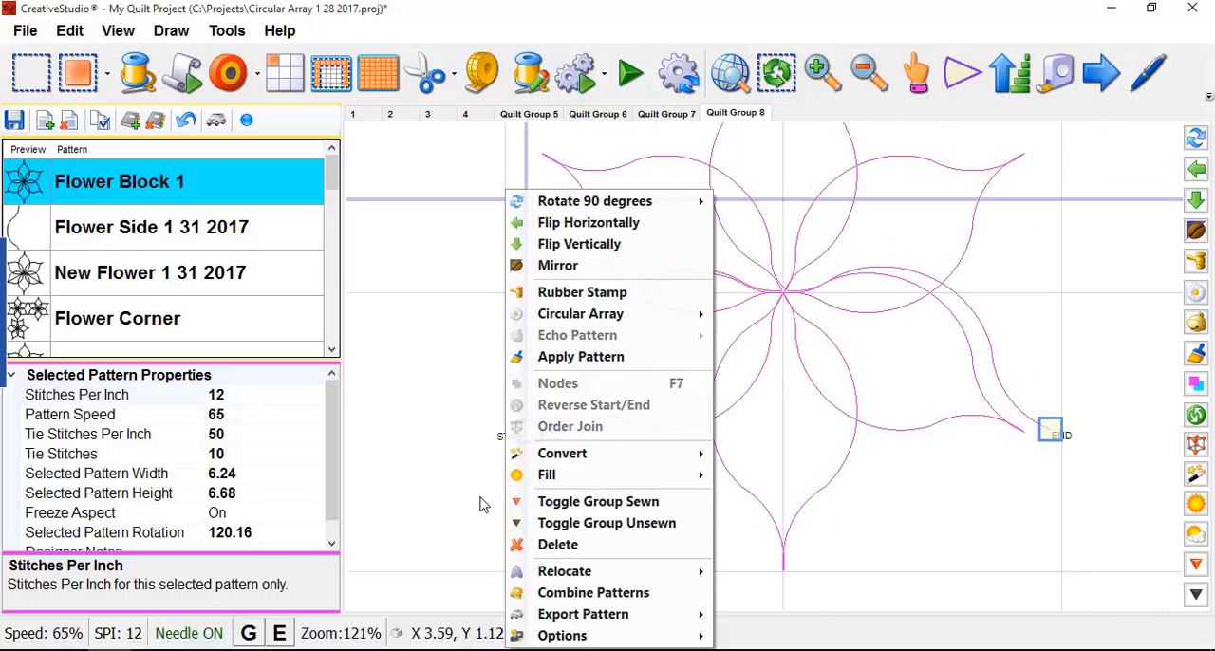
click(454, 499)
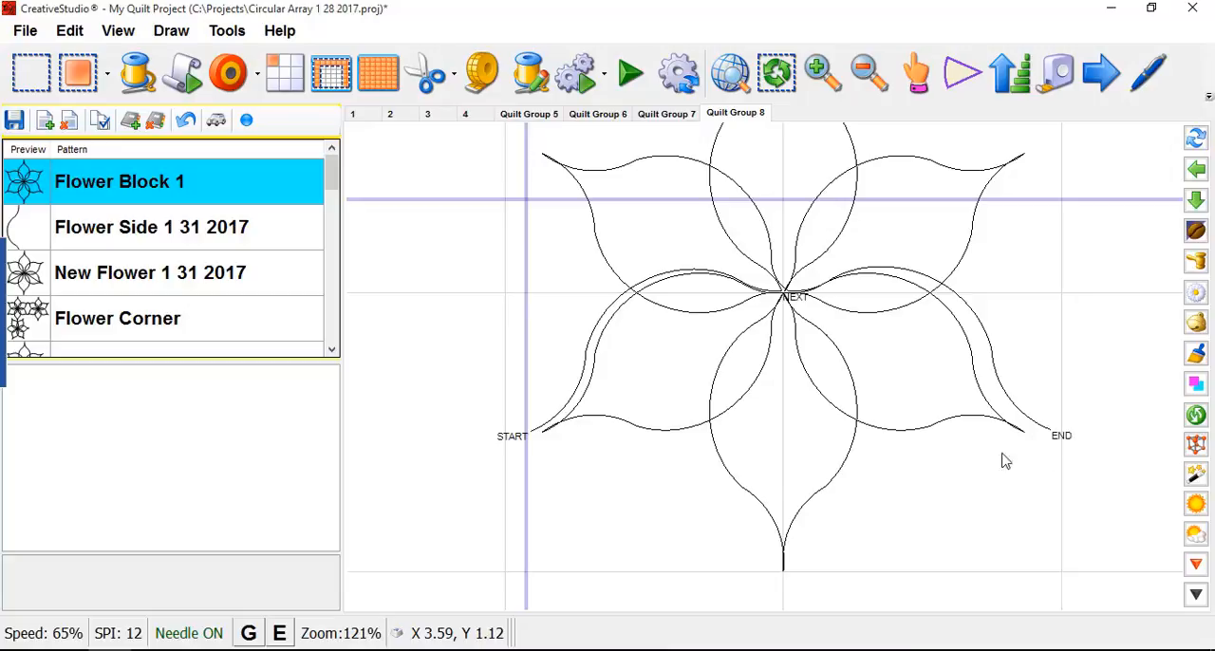
scroll(914, 407, down, 3)
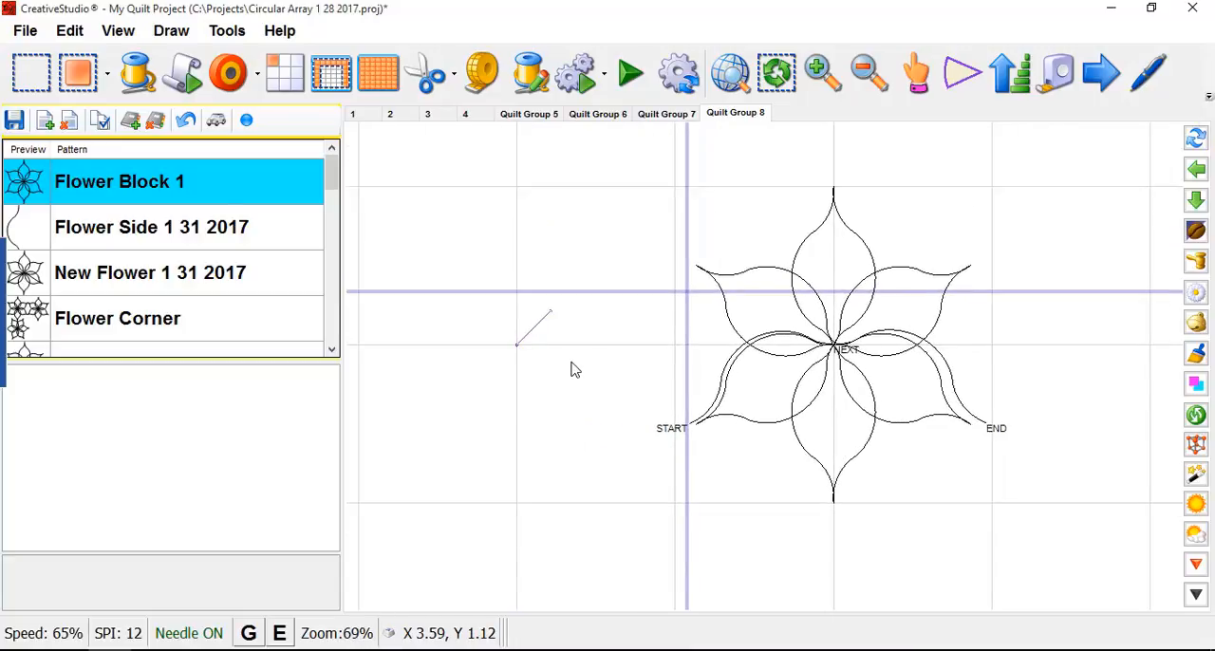
- Turn on endpoint snapping and move the loose left curve's outer end onto the lower-left petal's tip
click(246, 120)
click(719, 400)
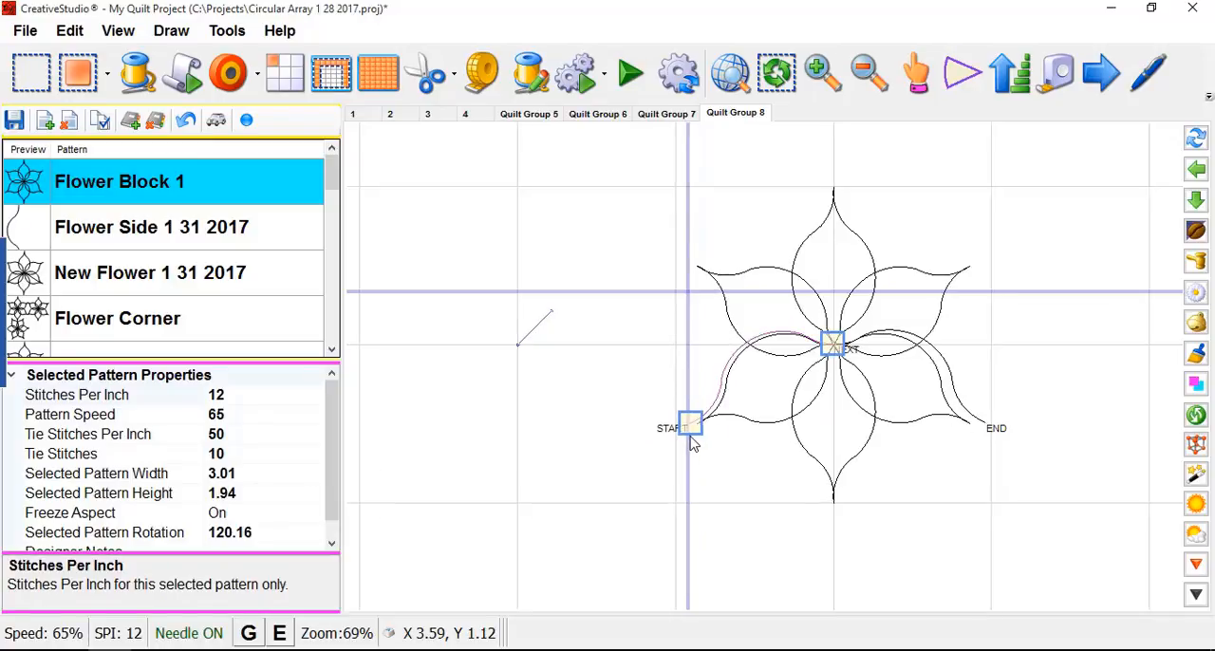
scroll(694, 439, up, 1)
drag(694, 429, 700, 426)
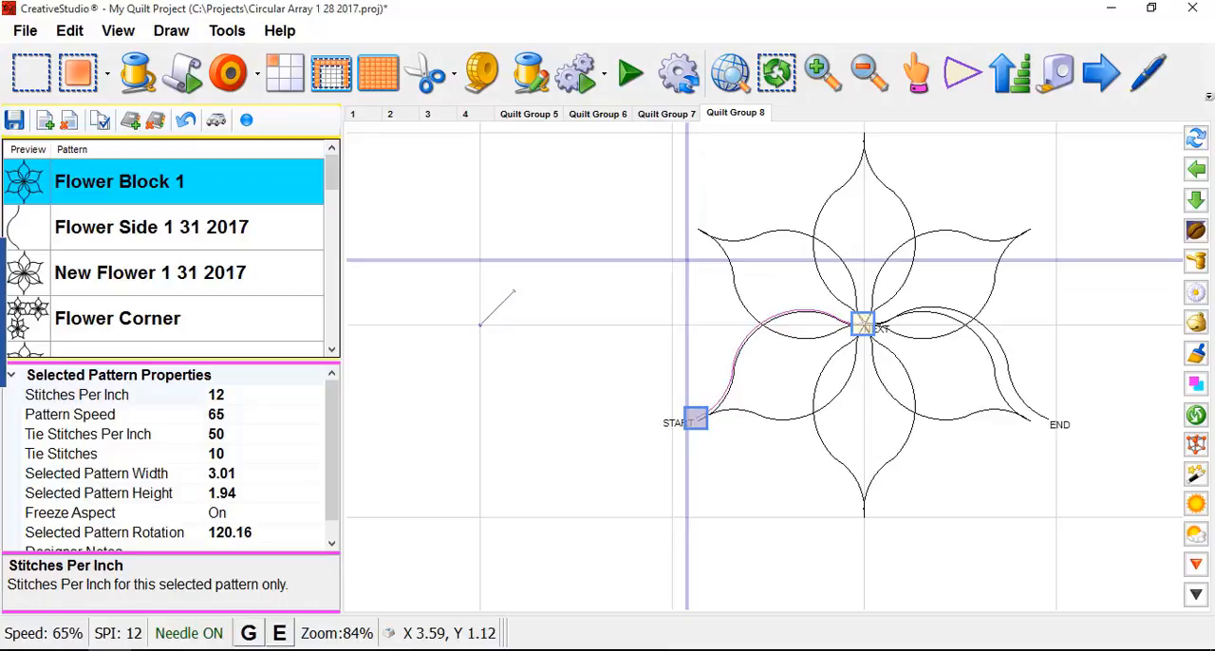
click(280, 633)
drag(696, 418, 697, 429)
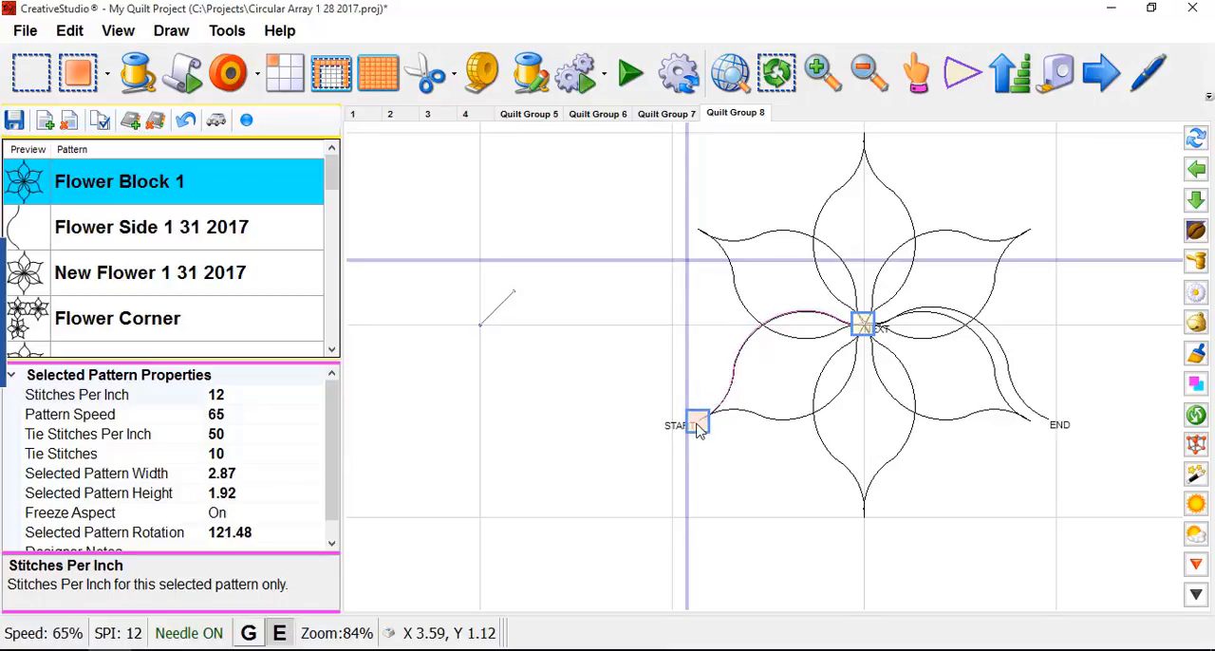
- Move the loose right curve's outer end onto the lower-right petal's tip and deselect the curve
drag(1054, 427, 1031, 426)
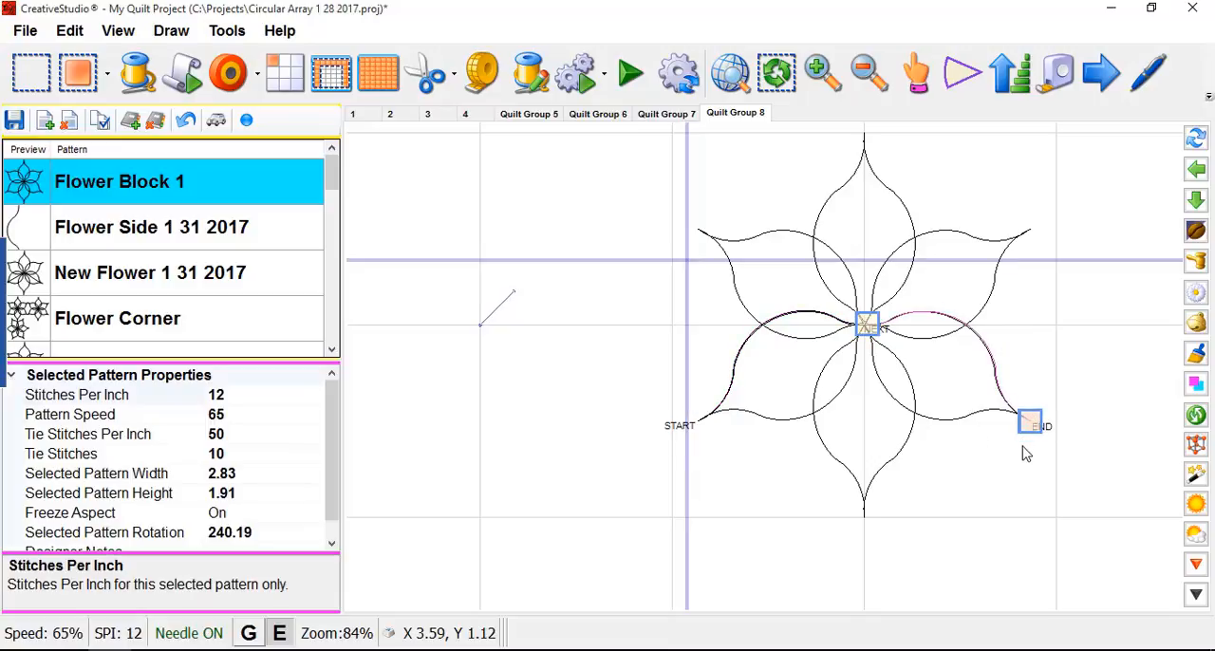
right_click(980, 477)
click(791, 541)
scroll(618, 383, down, 2)
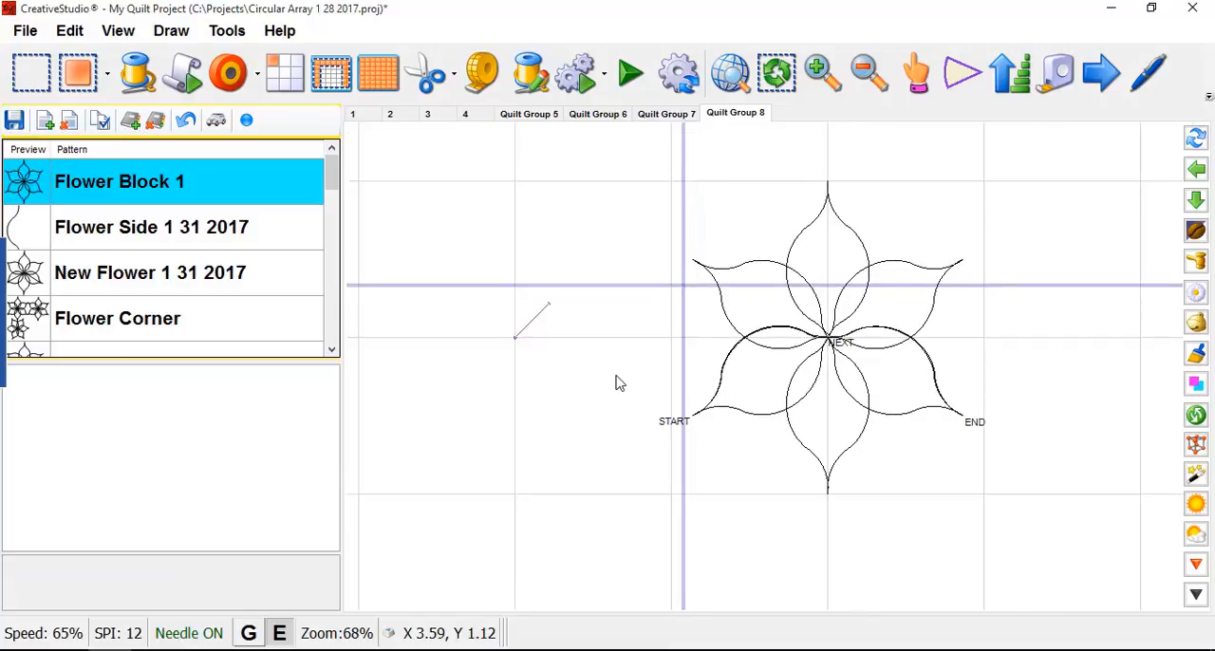
- Select the complete flower with both side curves and open its export to CSQ, closing the dialog without saving
scroll(541, 309, down, 1)
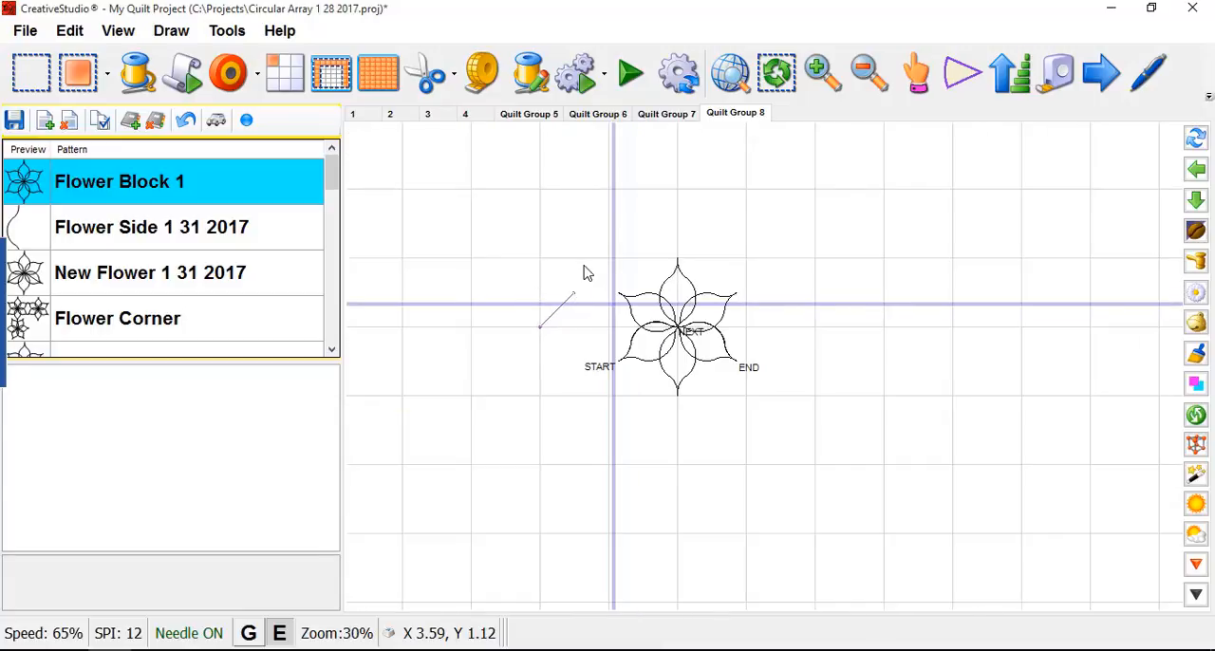
drag(561, 262, 812, 445)
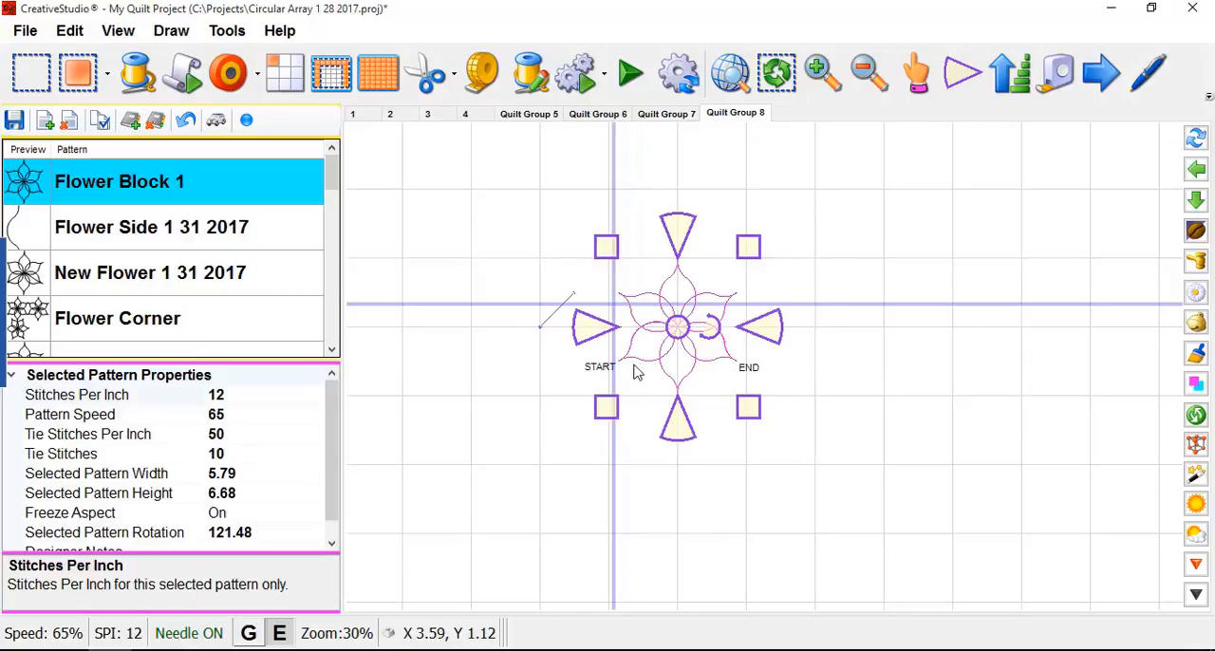
right_click(677, 330)
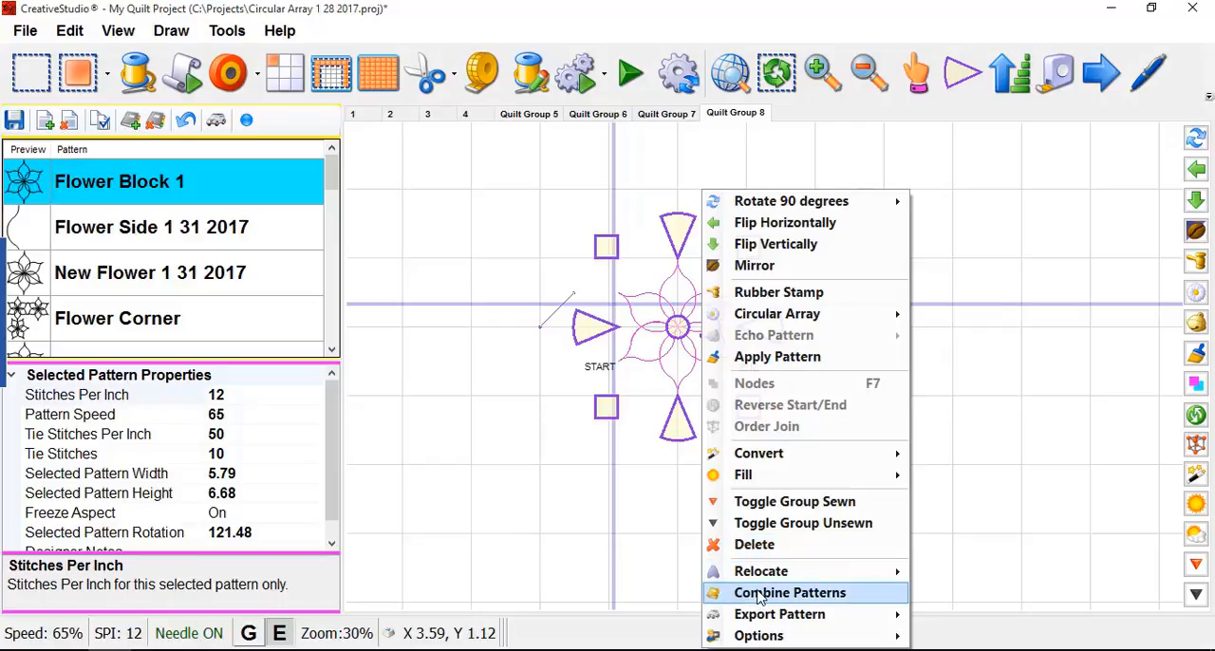
mouse_move(797, 614)
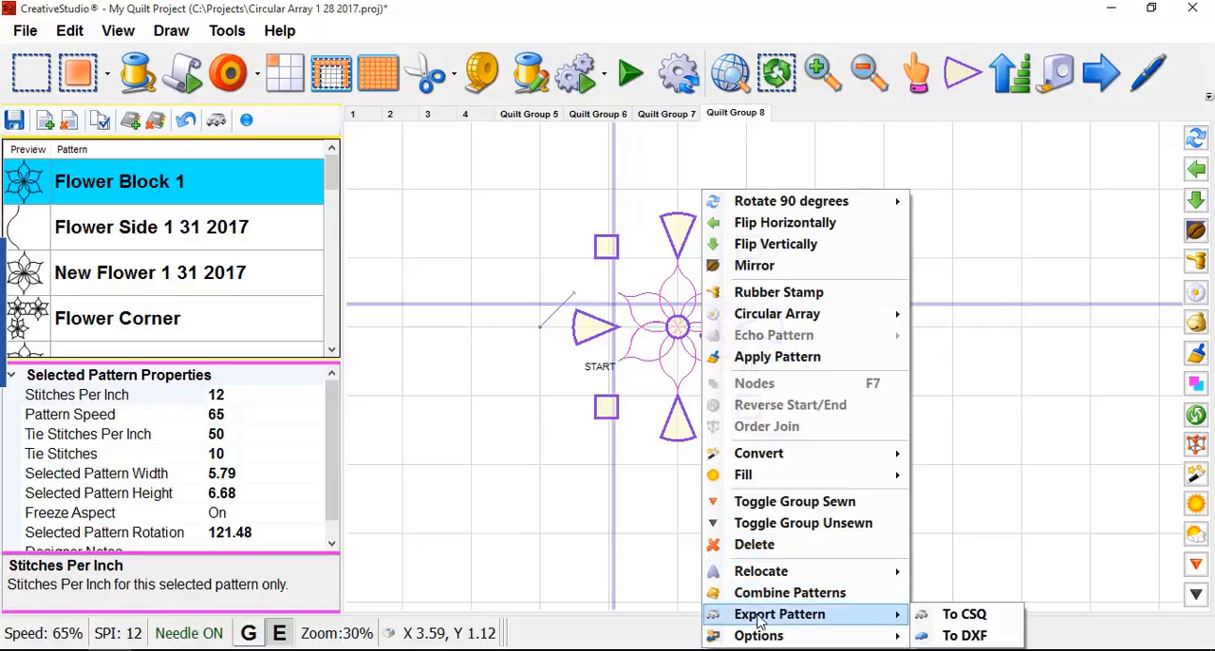
click(988, 622)
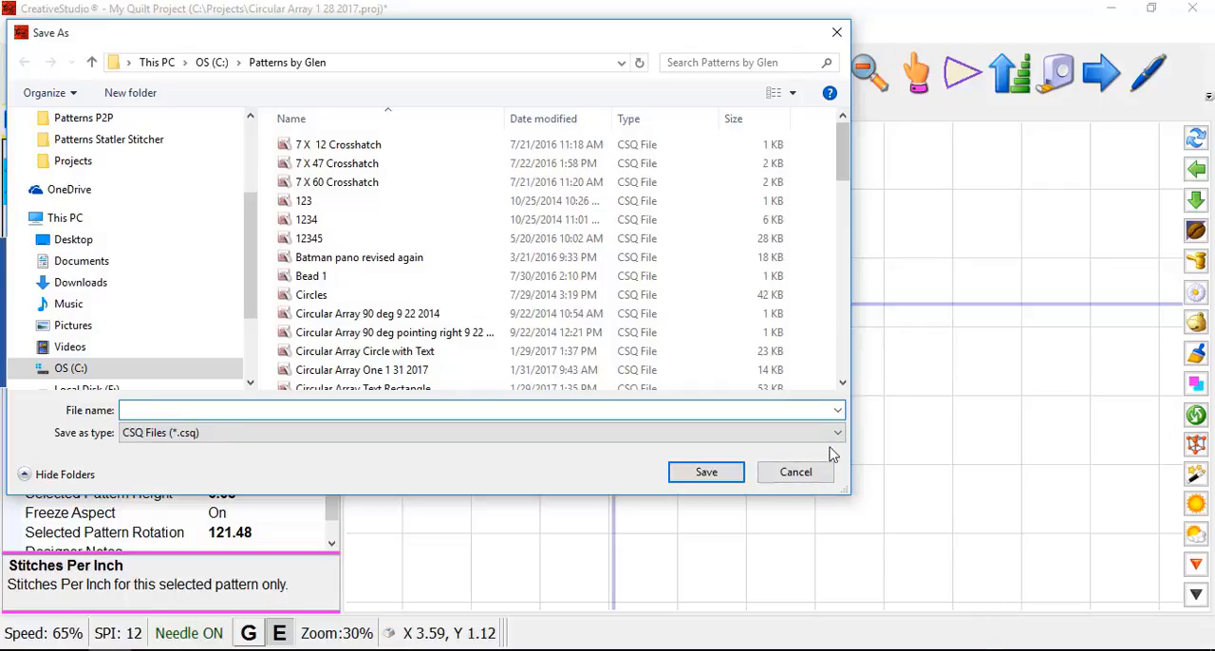
click(795, 473)
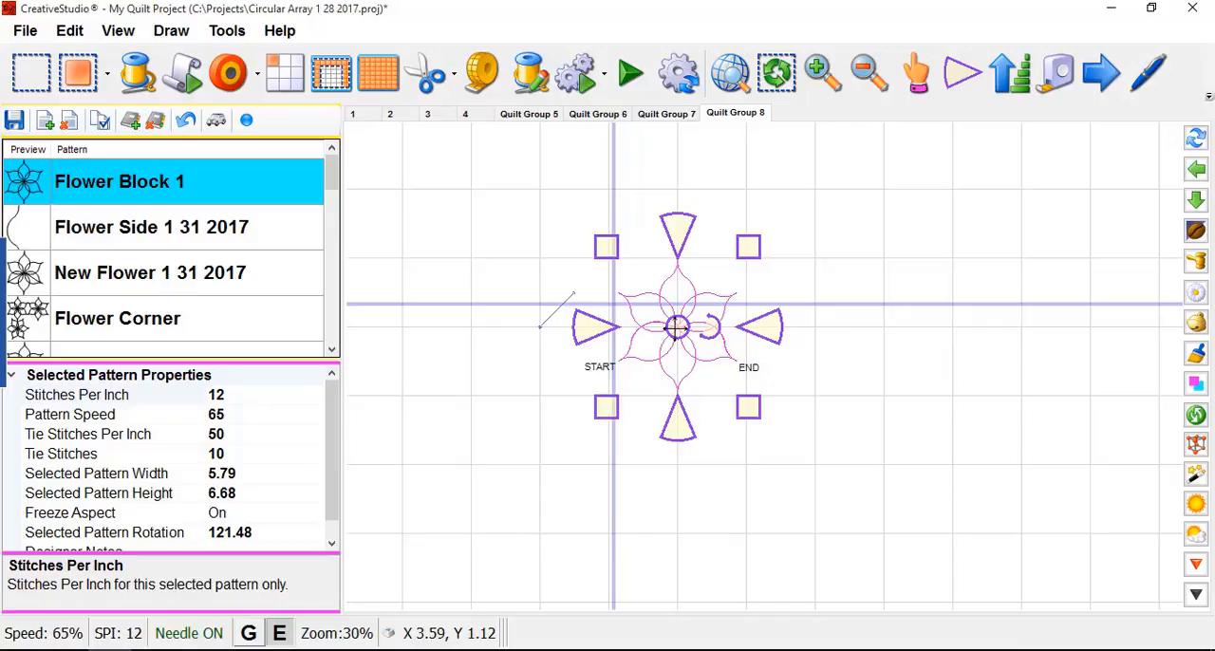
- Move the selected flower to the right and slightly up, and measure the distance from its start point to its end point
drag(696, 322, 817, 293)
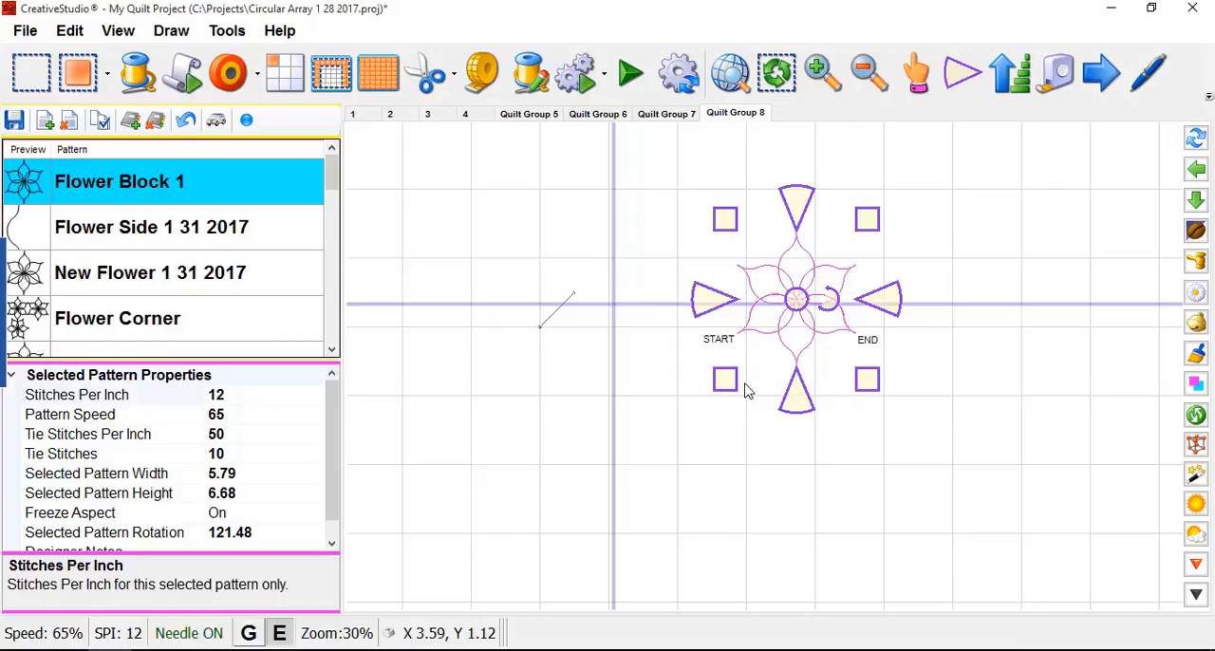
key(ctrl+m)
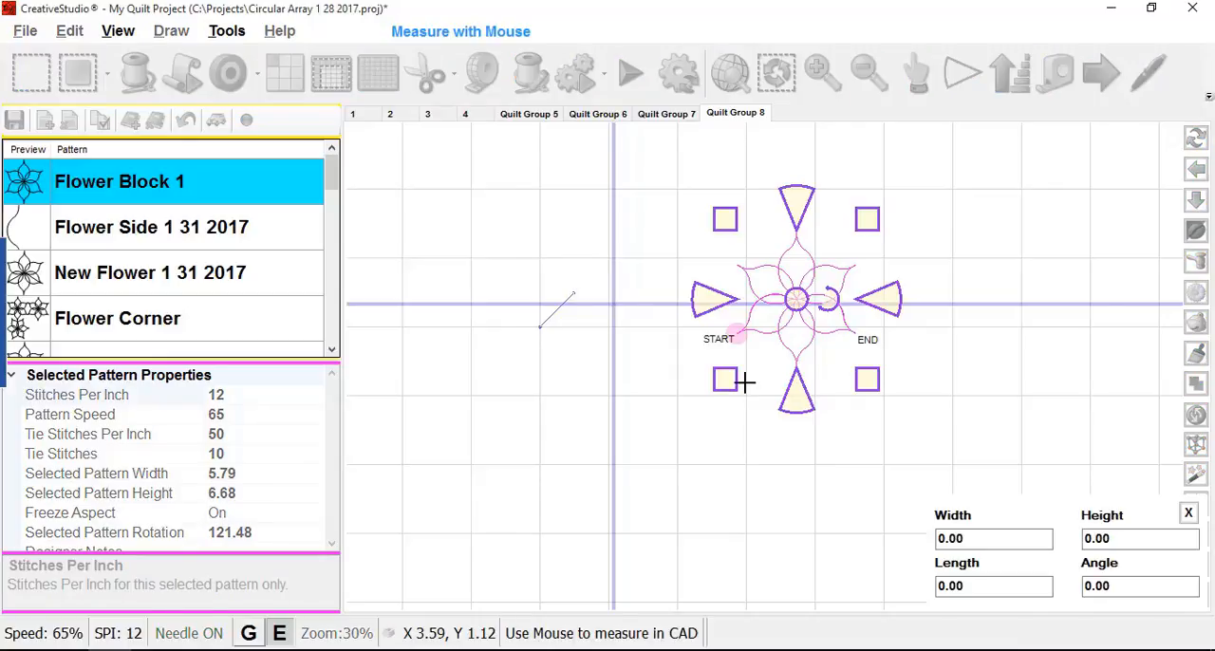
scroll(744, 382, up, 1)
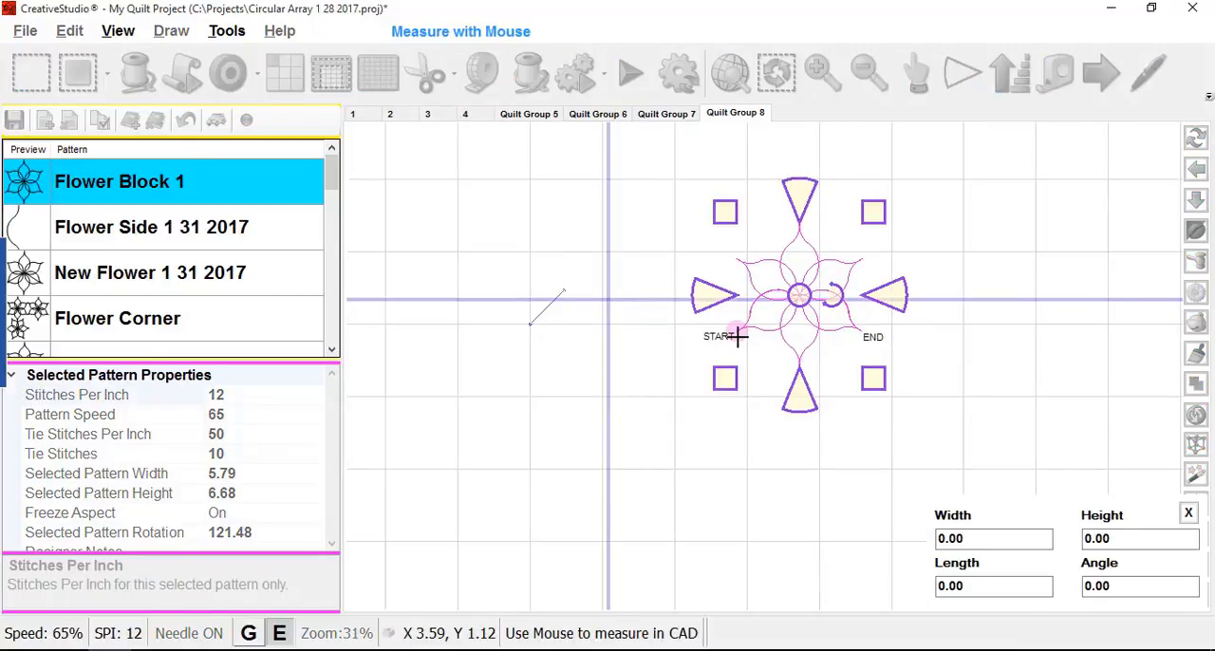
drag(738, 336, 860, 333)
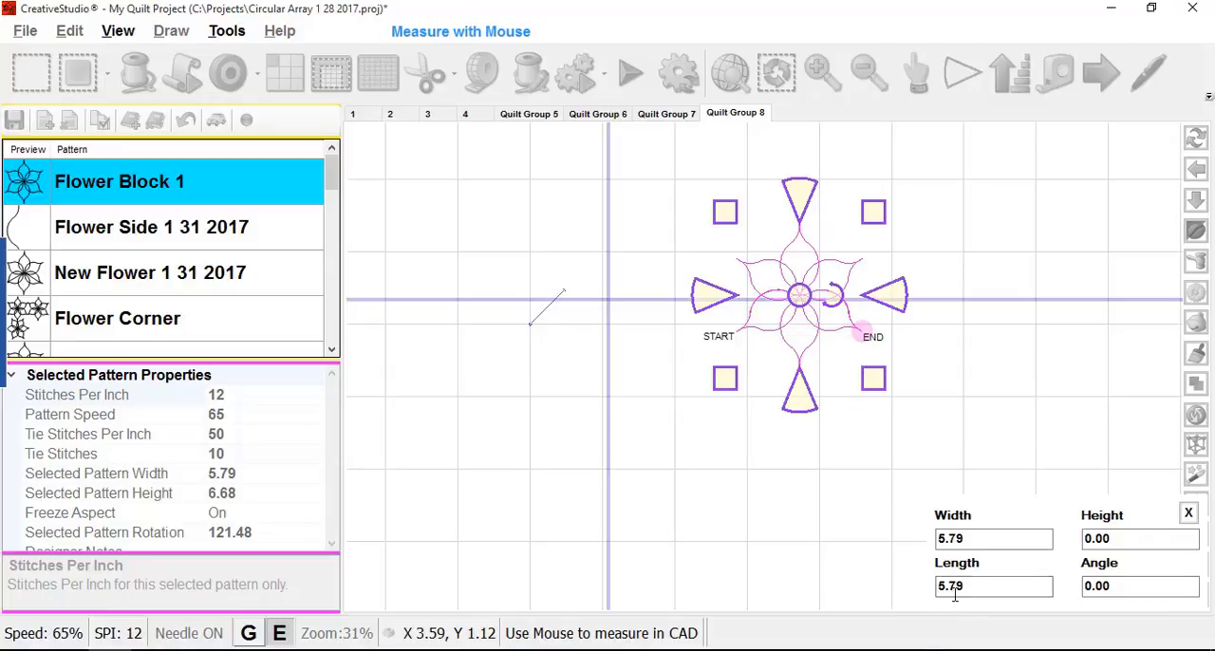
key(Escape)
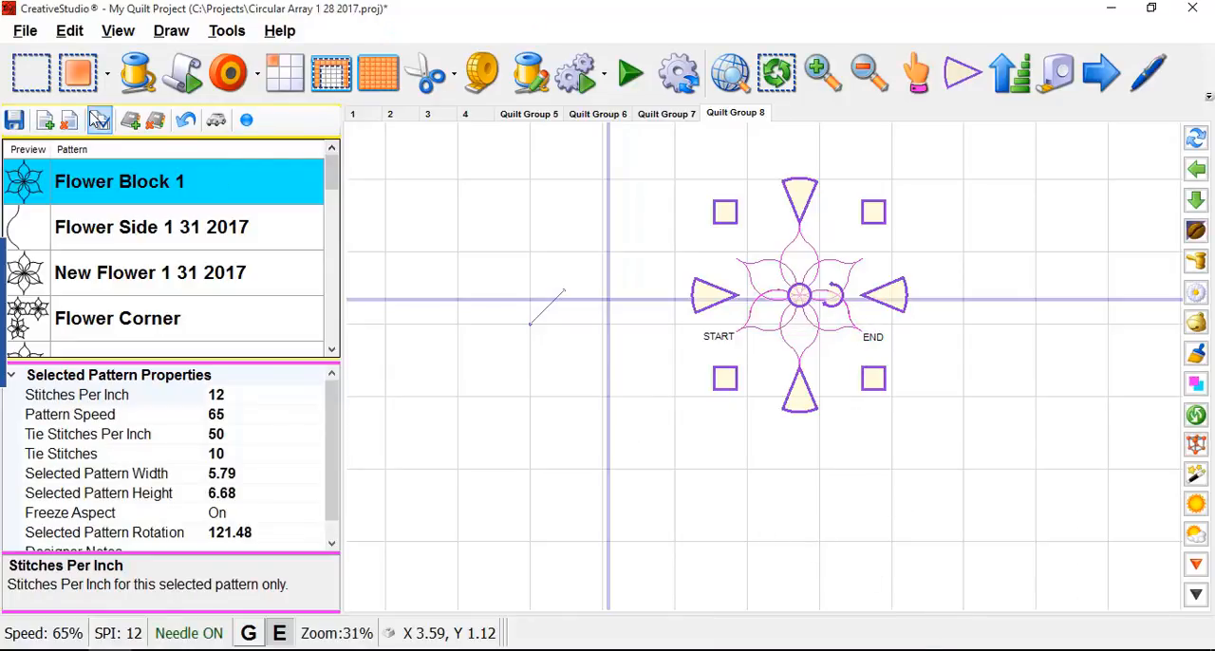
- Set the grid size to 5 inches and switch the selected flower to end-point anchors
click(117, 31)
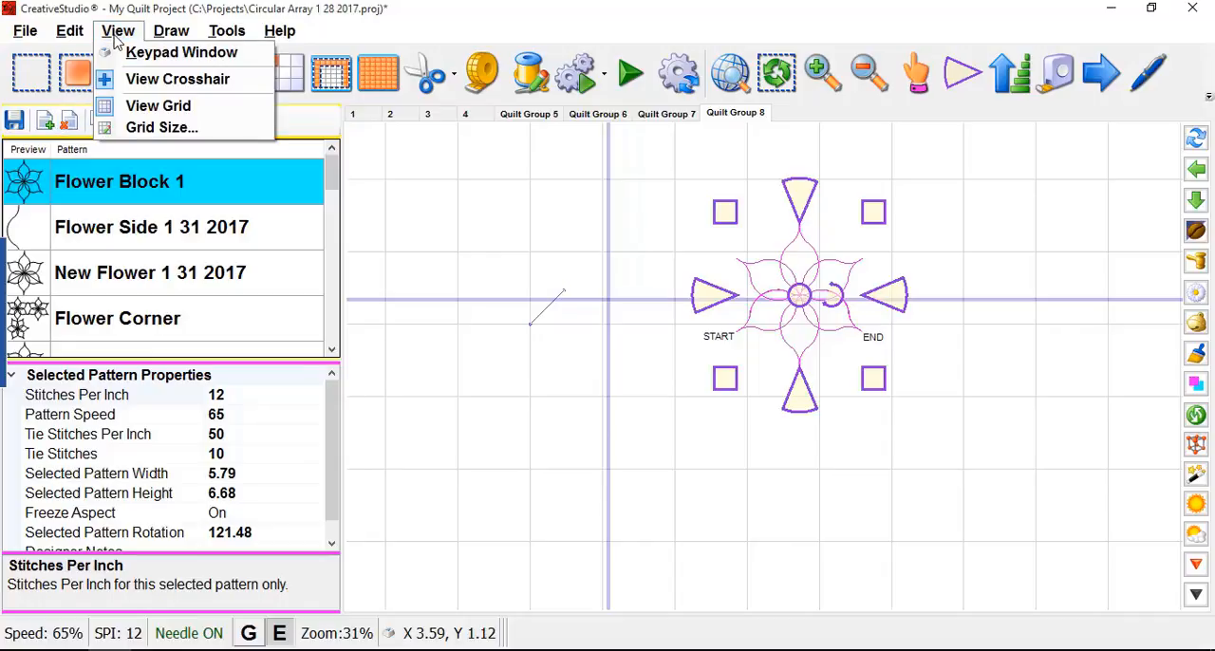
click(148, 128)
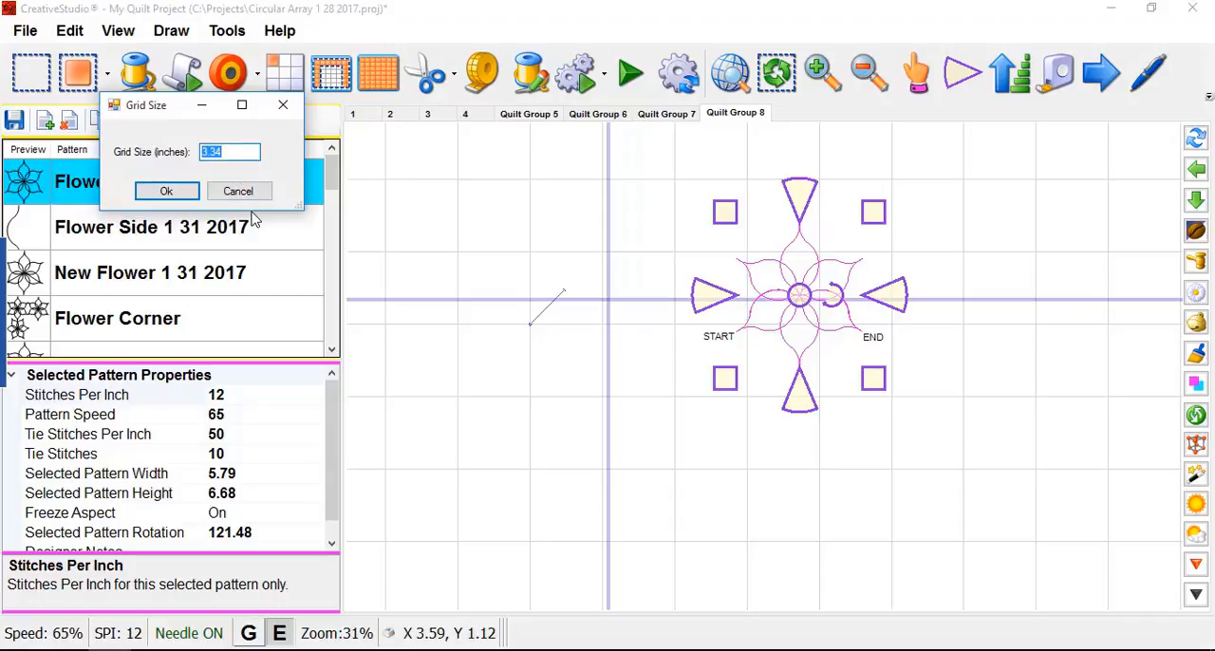
text(5.79)
click(166, 191)
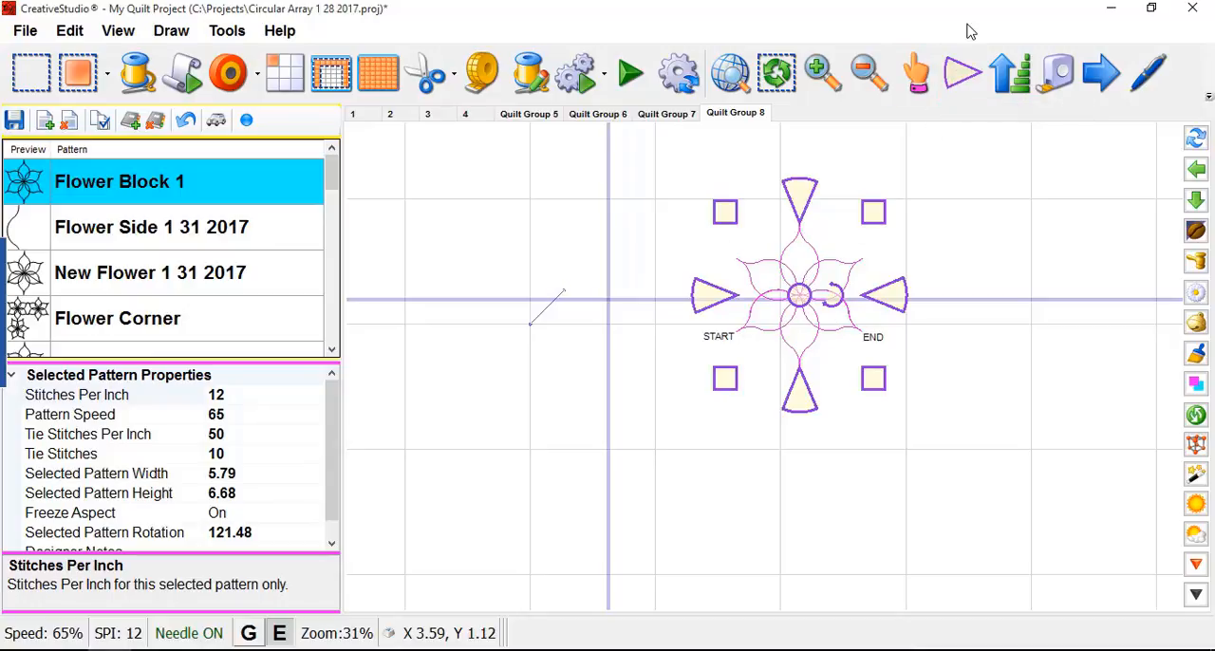
click(966, 81)
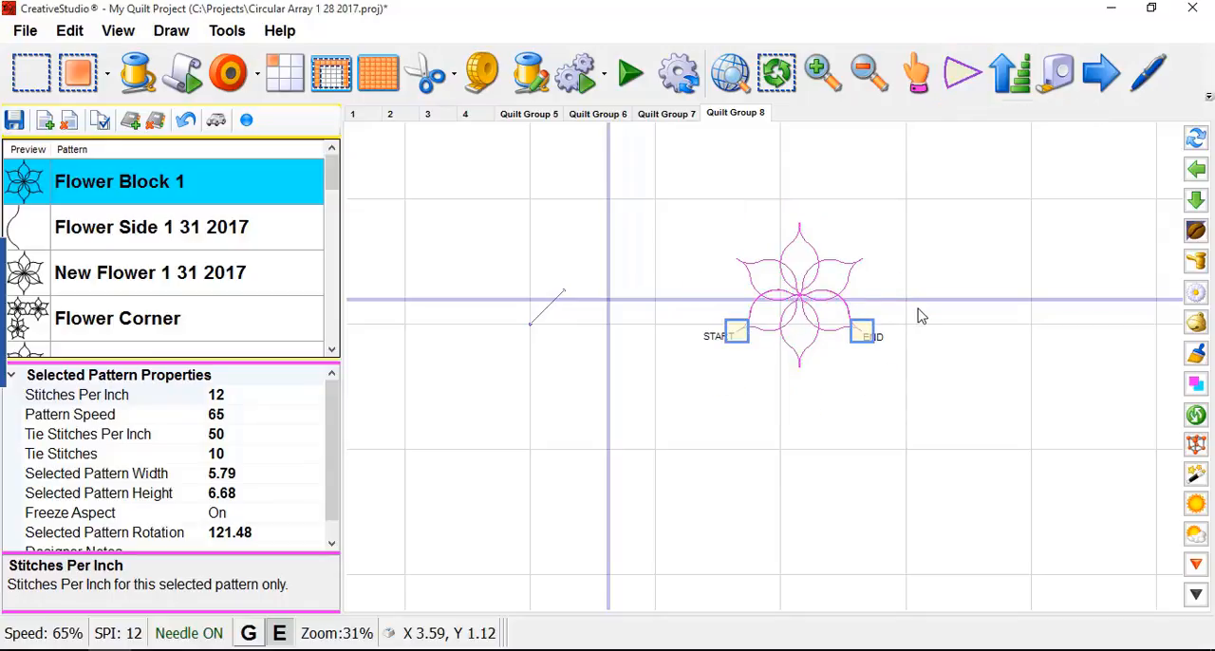
- Switch the selected flower to the move and resize anchors and move it right and slightly up, bringing its end points near adjacent grid intersections
click(966, 80)
click(965, 81)
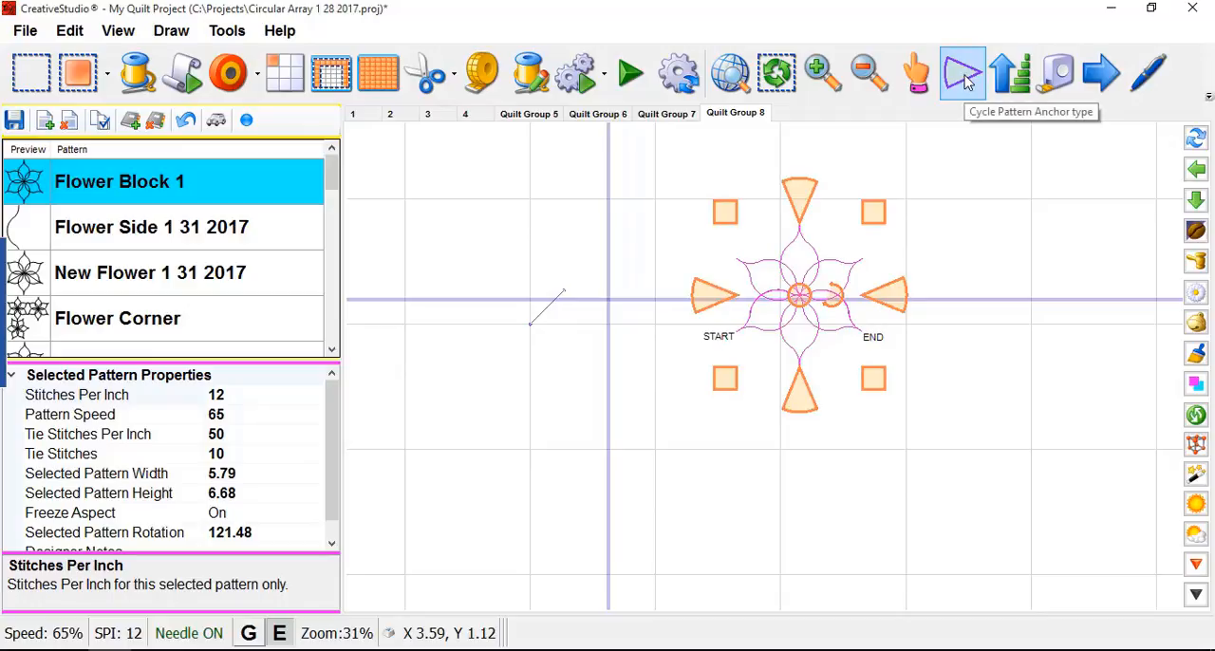
click(964, 81)
click(963, 82)
click(963, 82)
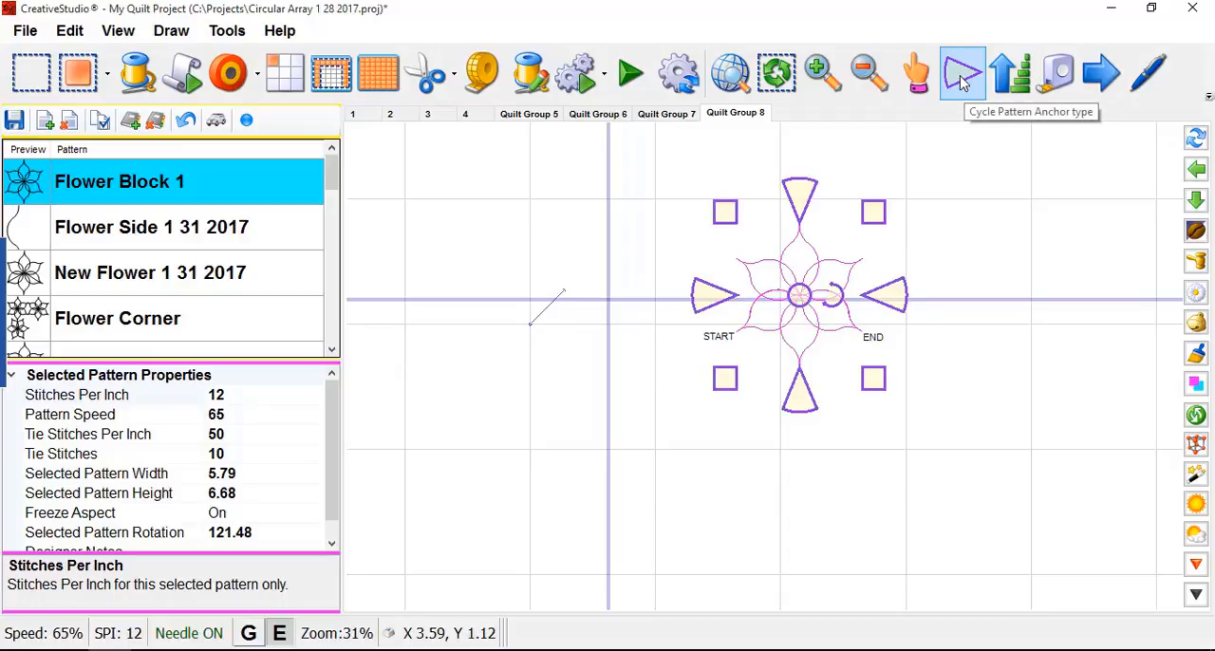
drag(797, 293, 838, 287)
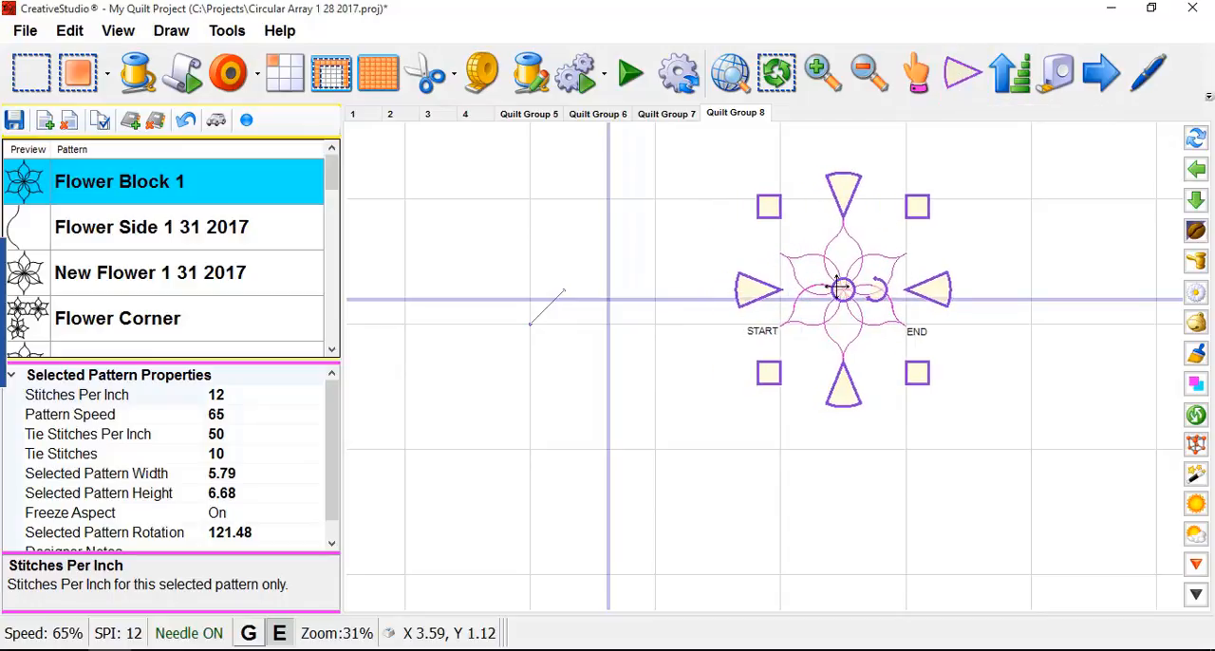
- Switch the flower back to end-point anchors and snap its start and end points to adjacent grid intersections with grid snap on
click(964, 83)
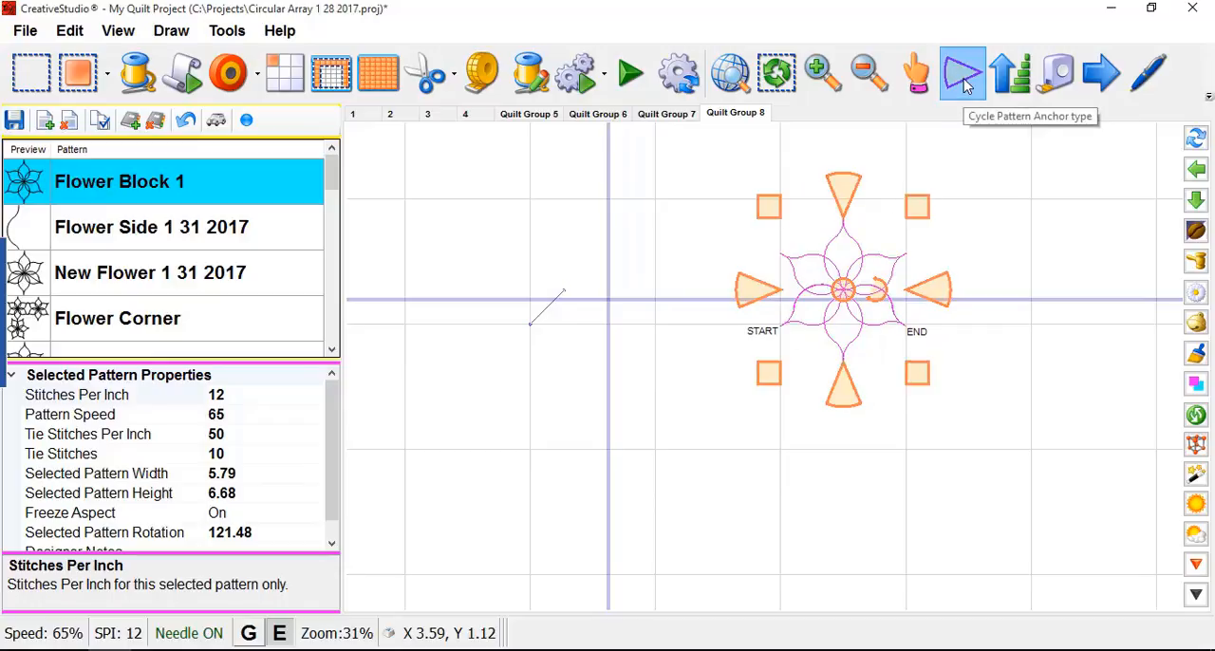
click(965, 84)
click(965, 83)
click(965, 83)
click(965, 84)
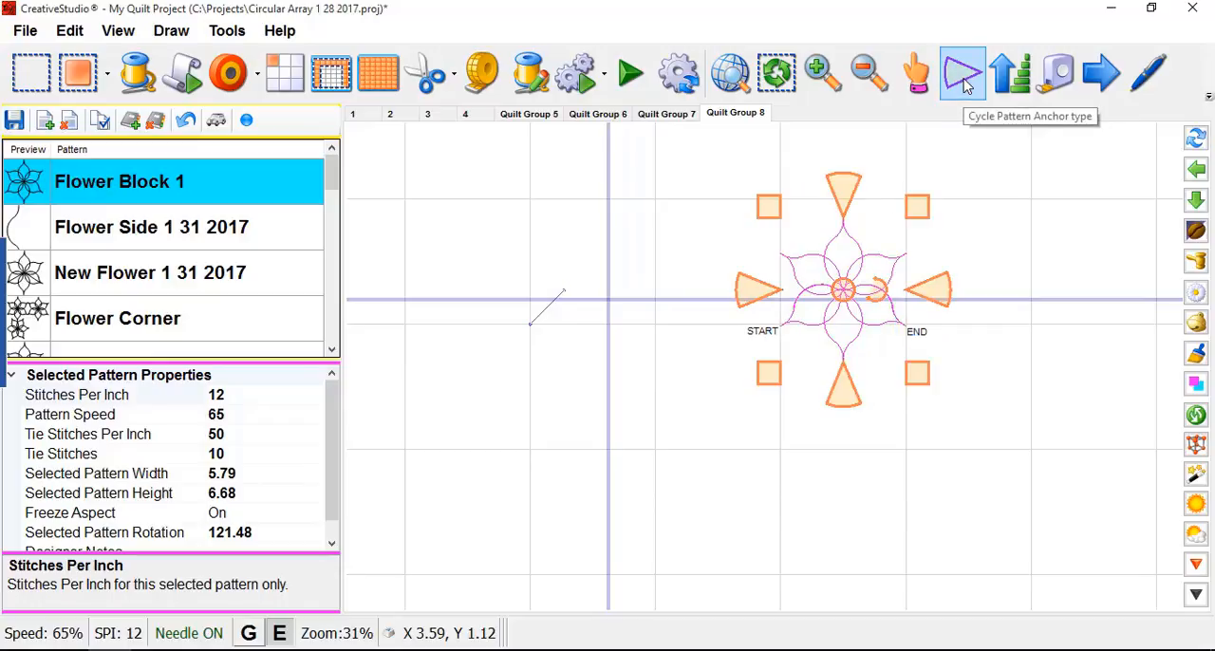
click(965, 84)
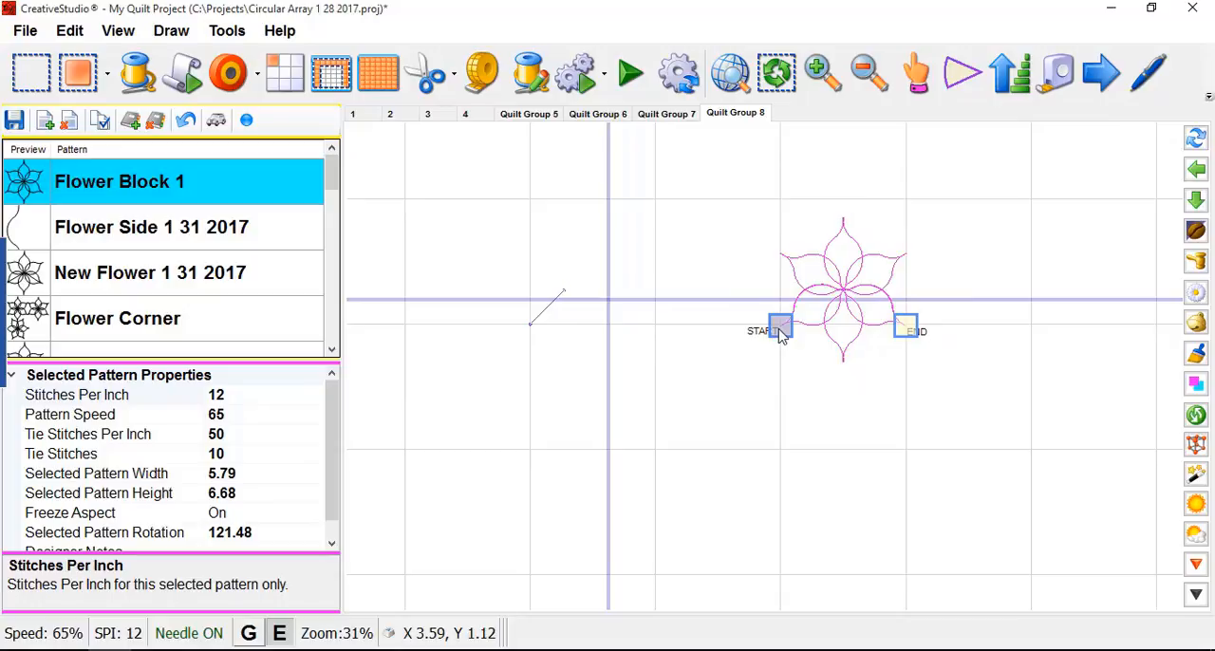
drag(781, 333, 781, 332)
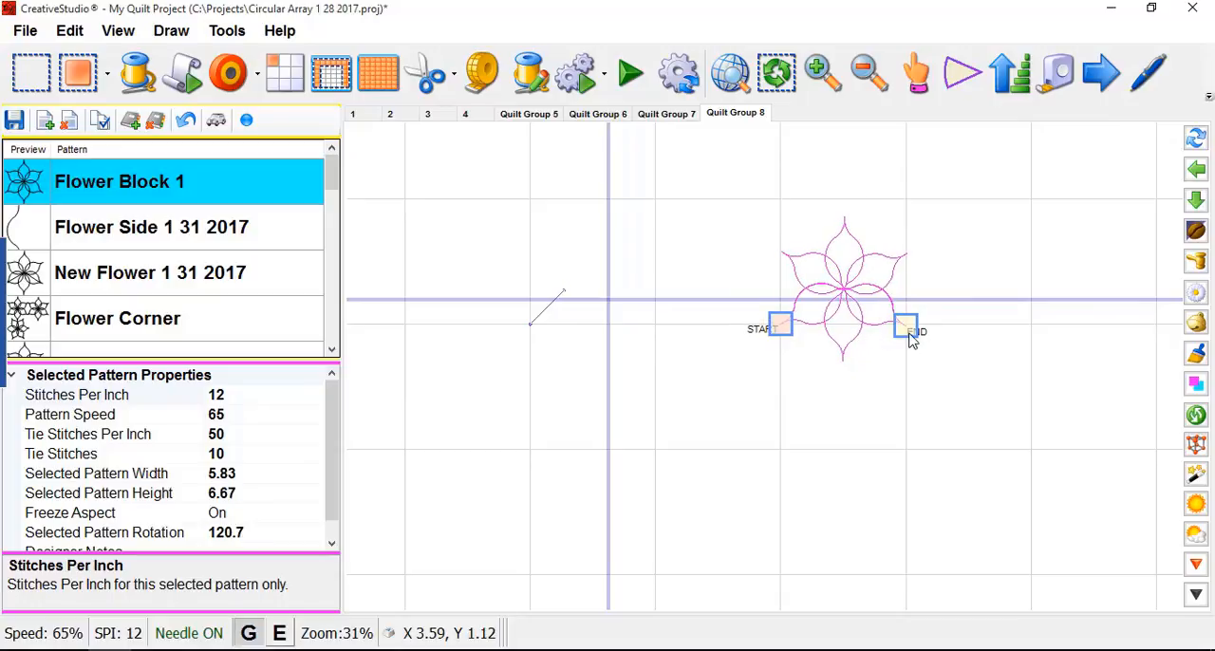
drag(904, 330, 906, 326)
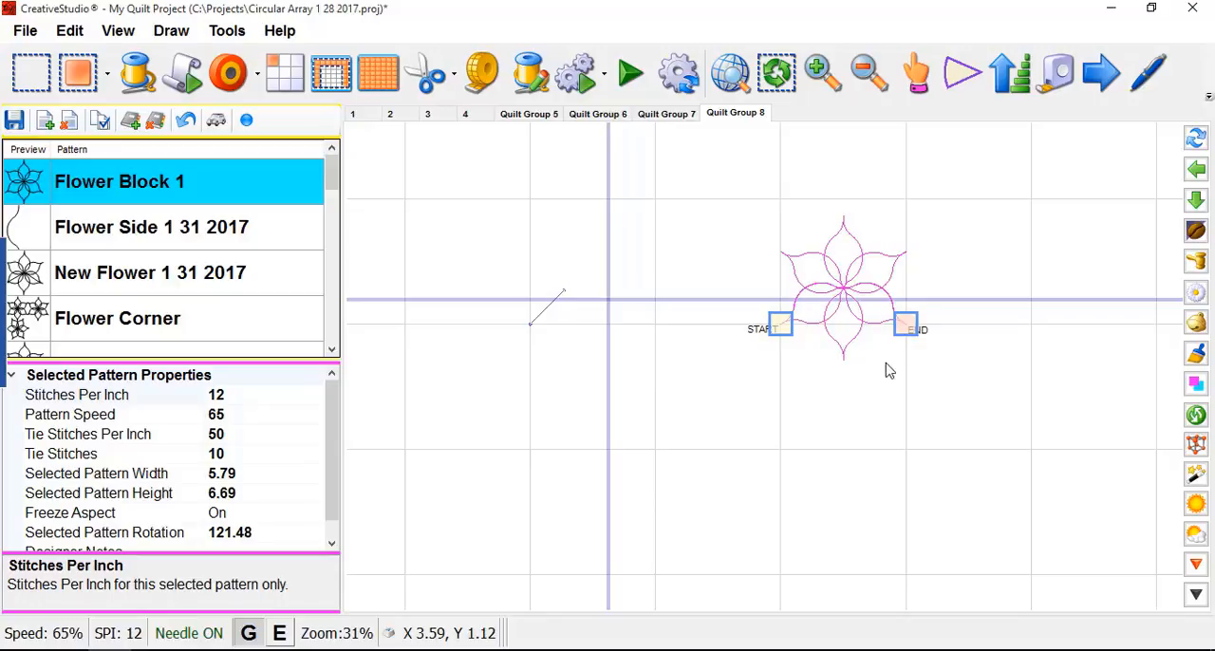
click(807, 408)
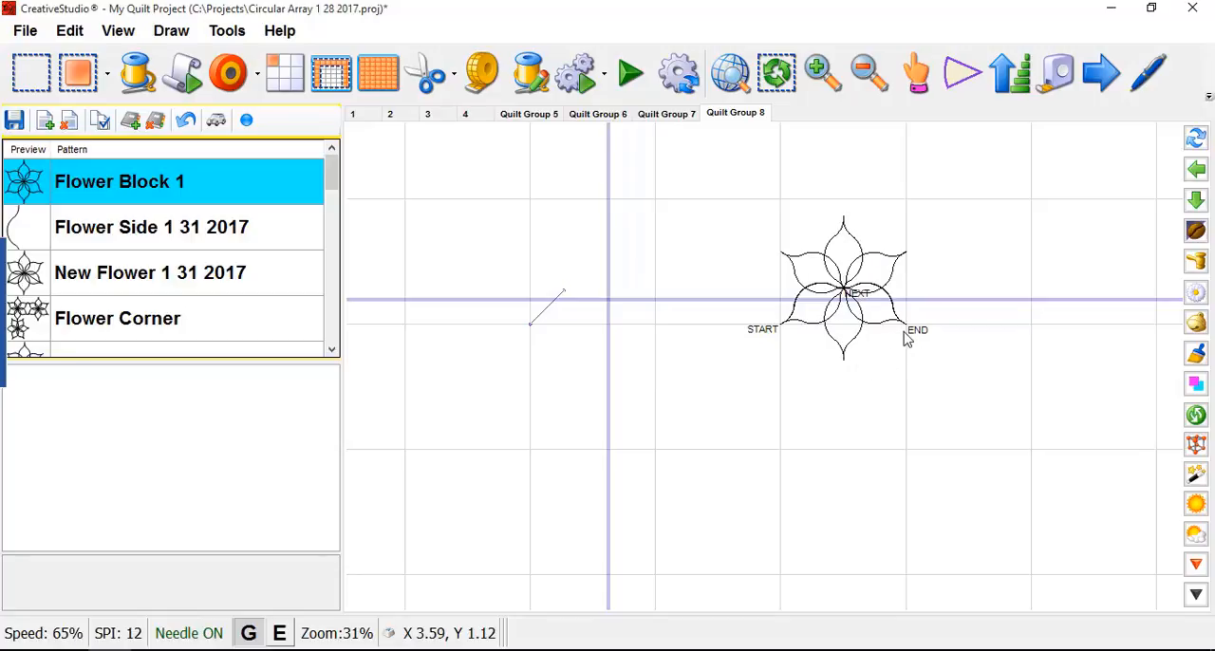
- Select the flower with both side curves and combine them into one pattern
drag(698, 180, 978, 396)
right_click(847, 286)
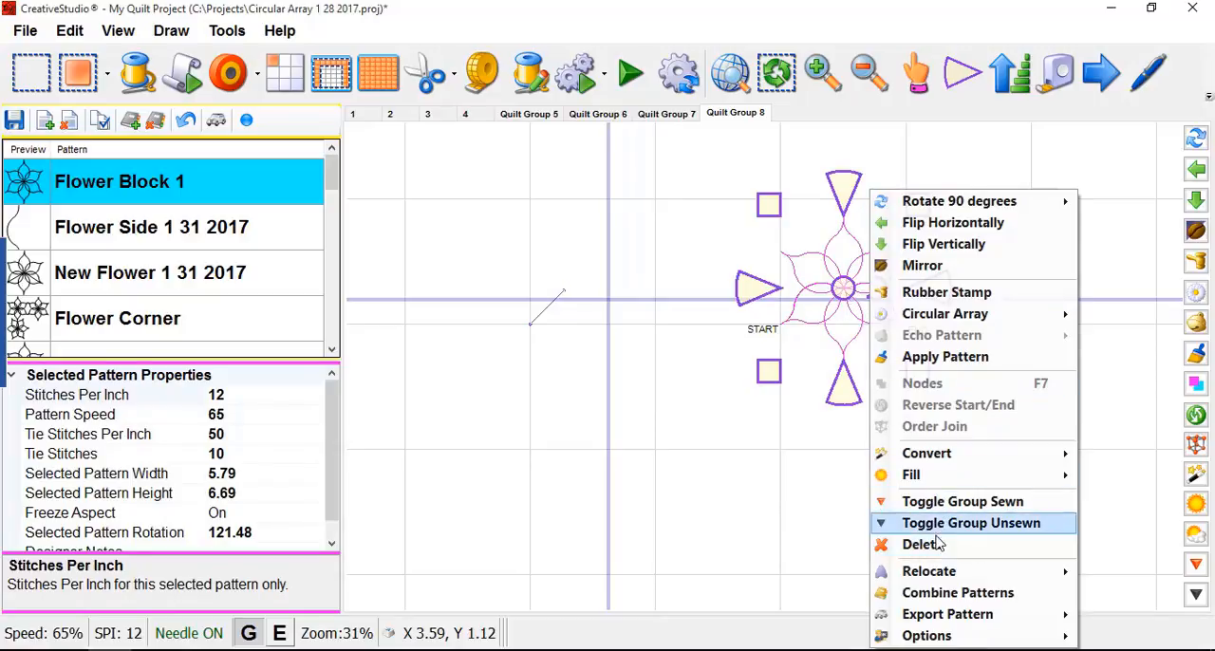
click(930, 592)
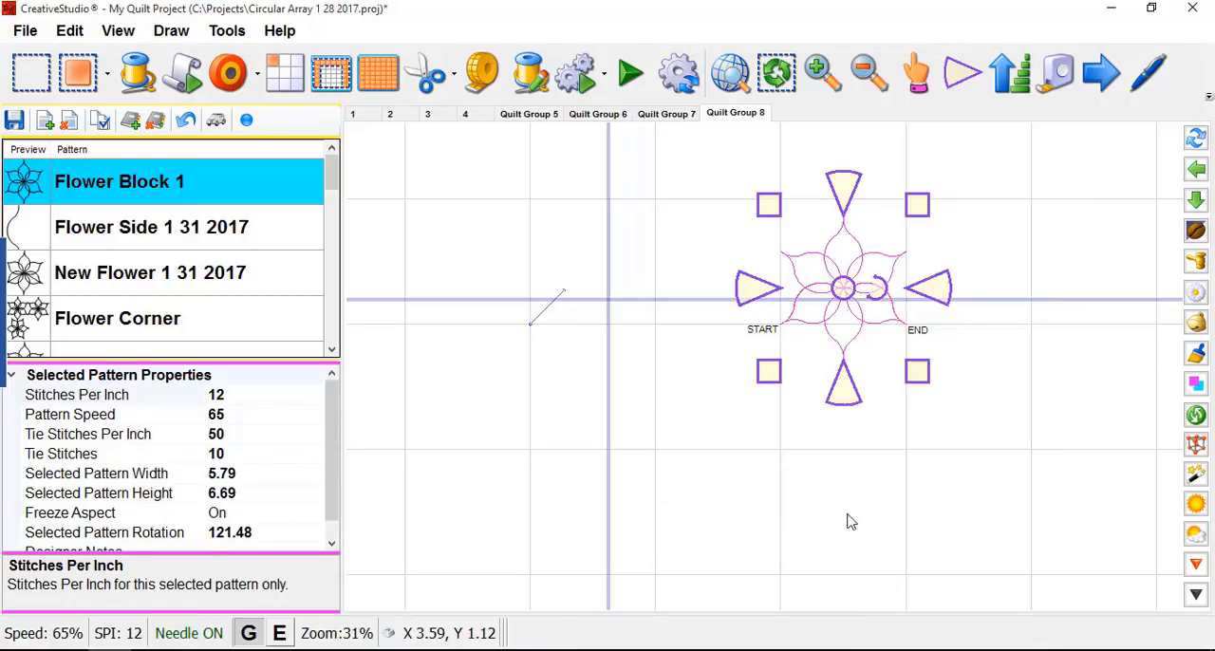
click(806, 500)
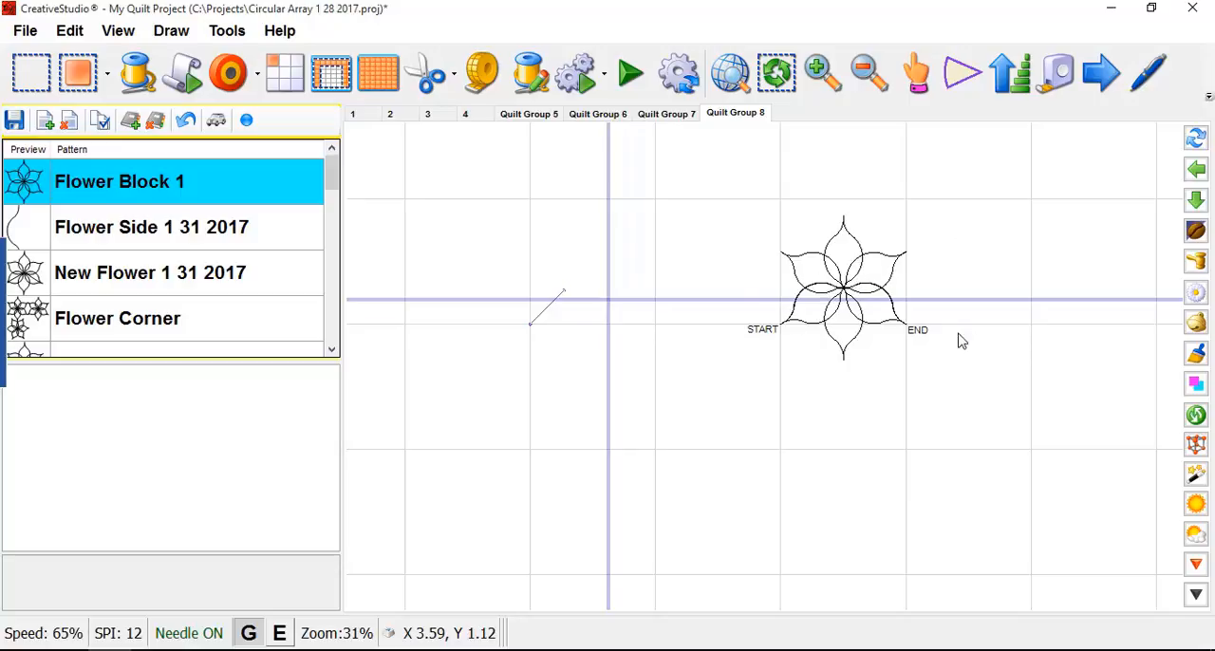
- Export the combined flower as a CSQ file named Flower Test in the current patterns folder and deselect it
right_click(824, 279)
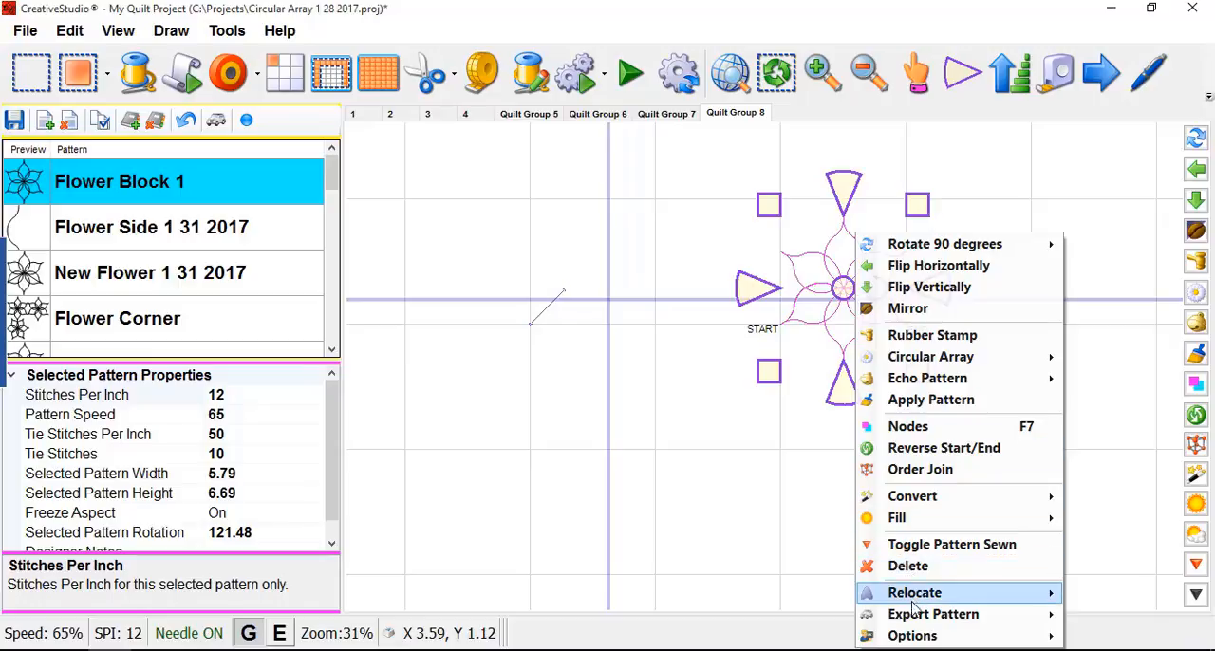
mouse_move(918, 617)
click(1101, 615)
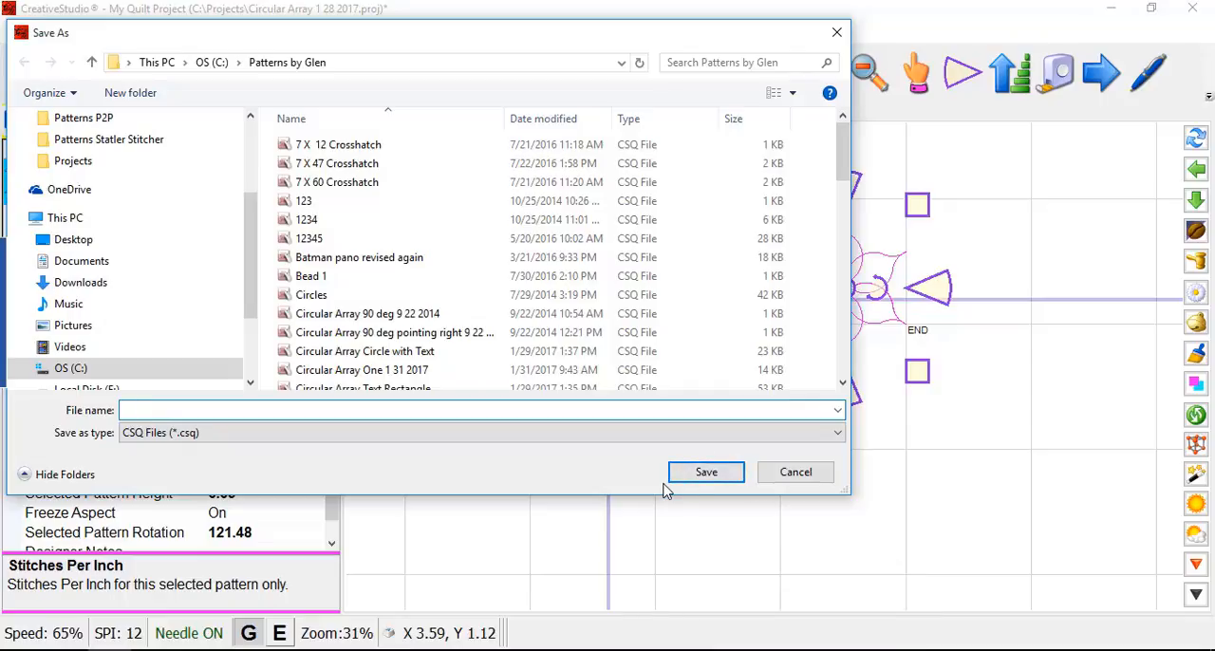
text(F)
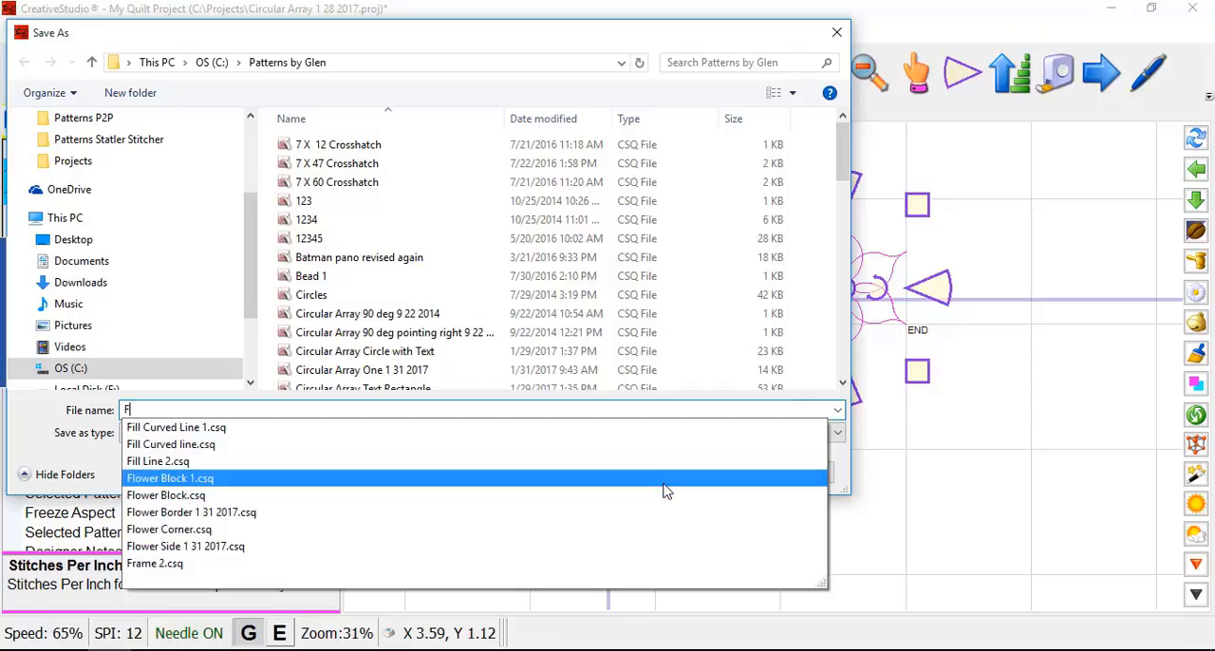
text(lowe)
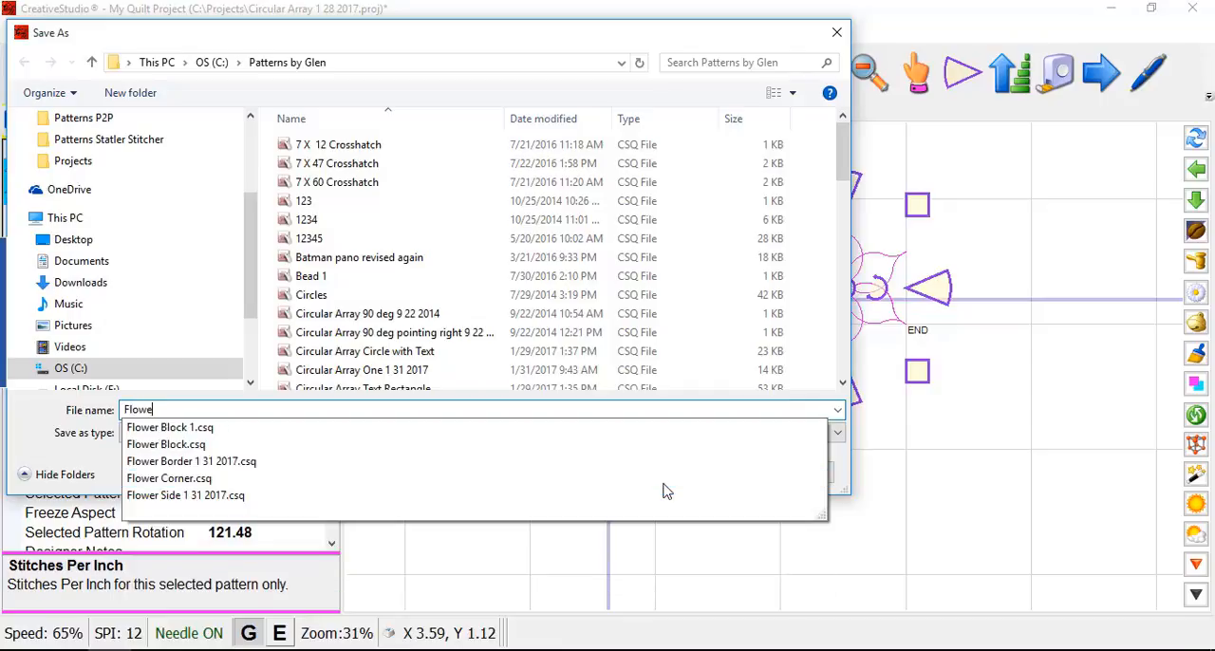
text(r Test)
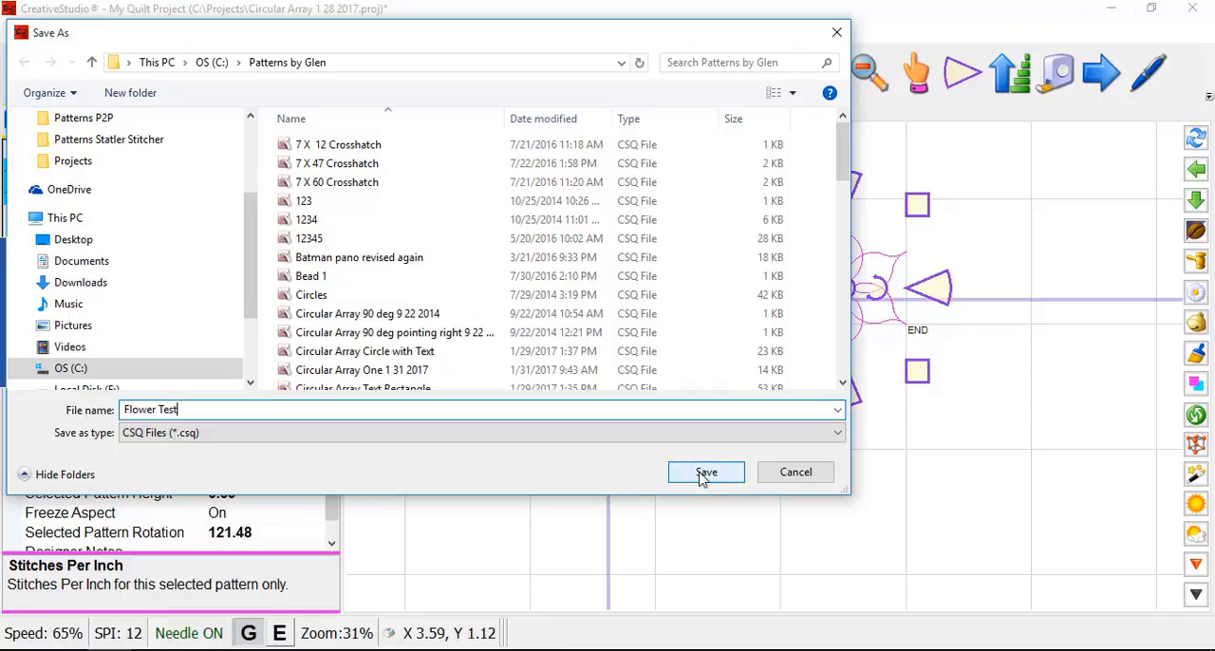
click(705, 472)
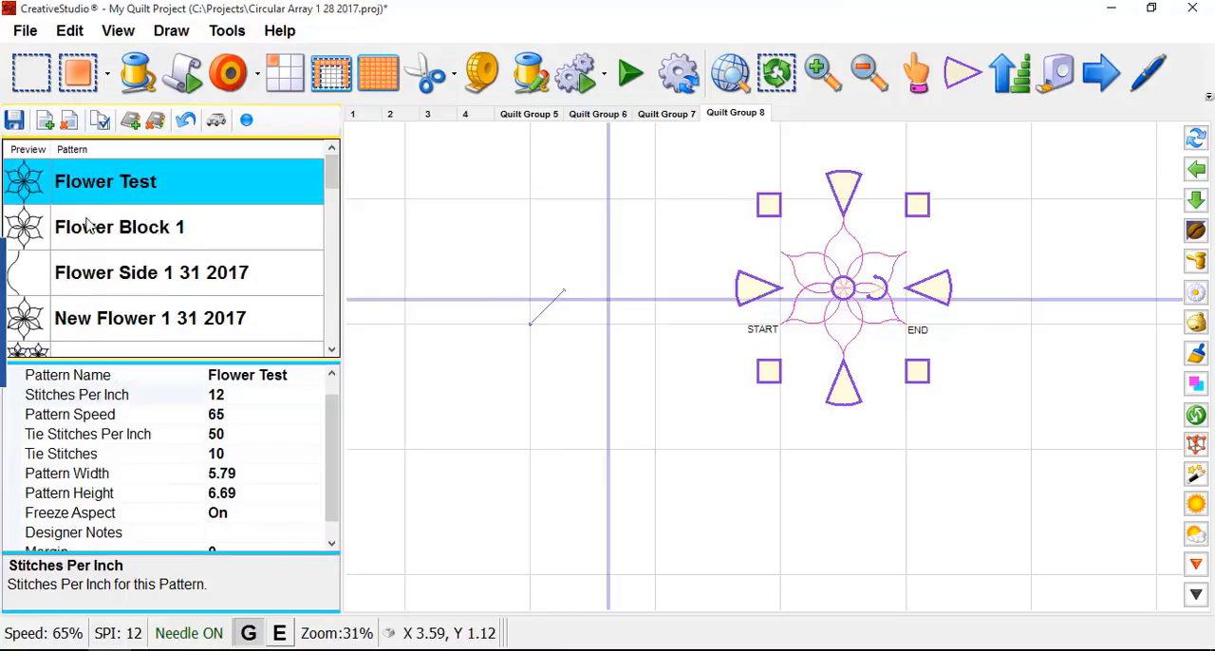
scroll(94, 204, down, 2)
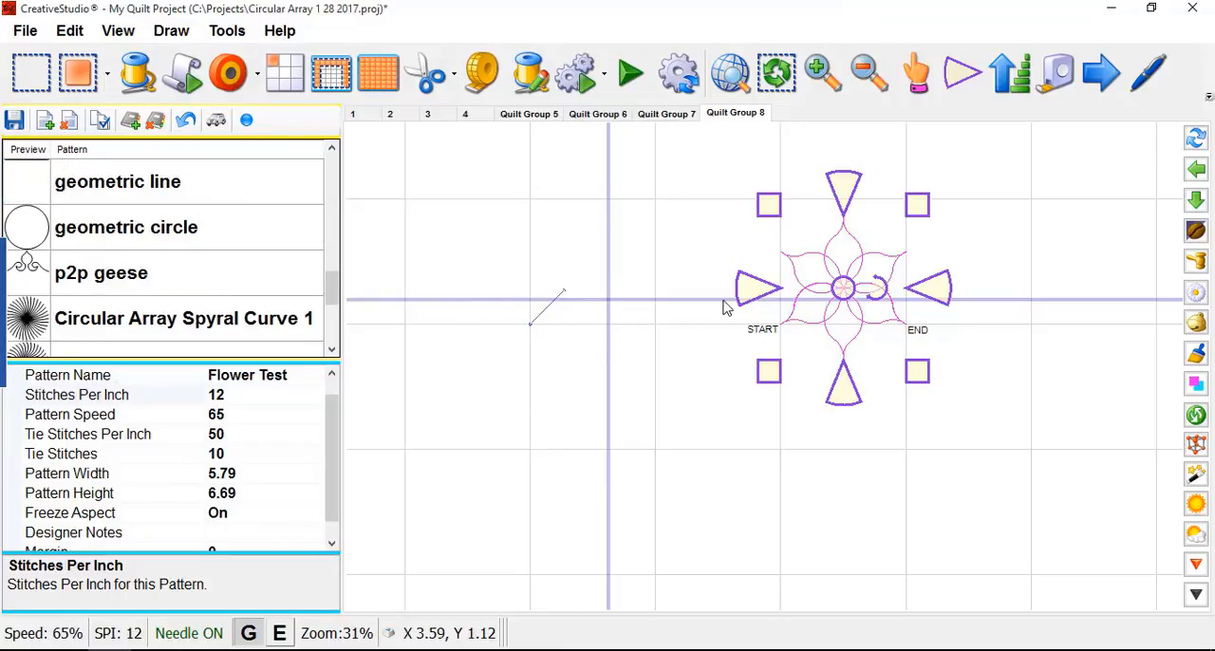
scroll(199, 232, up, 3)
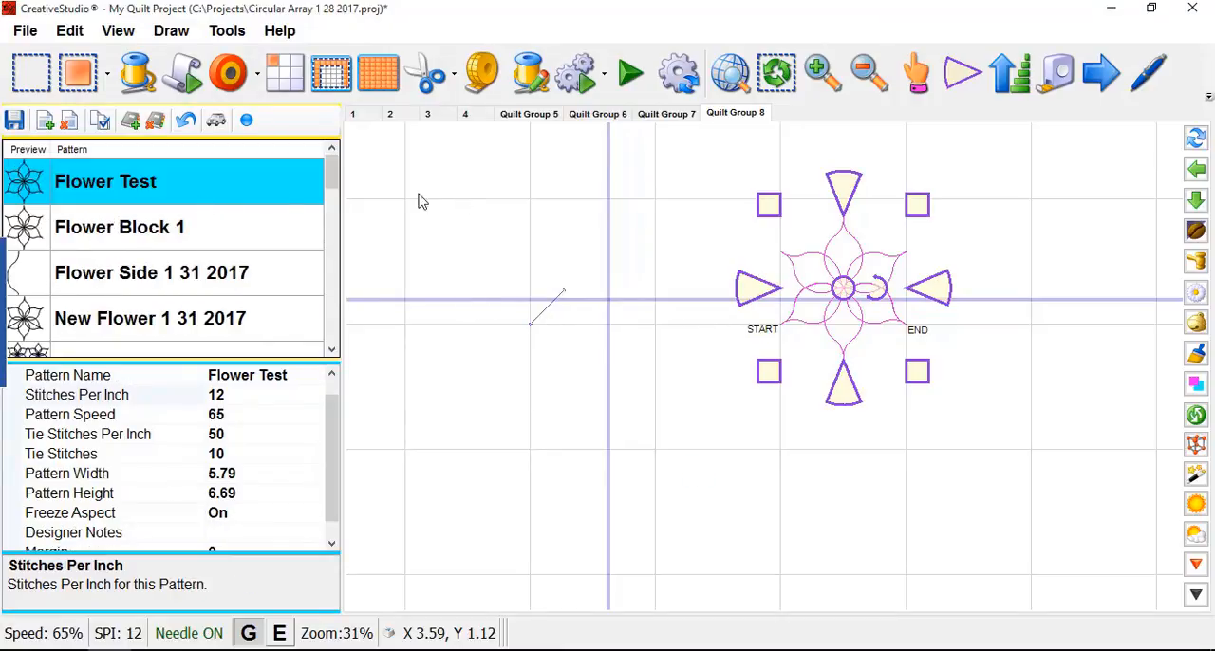
scroll(592, 378, down, 1)
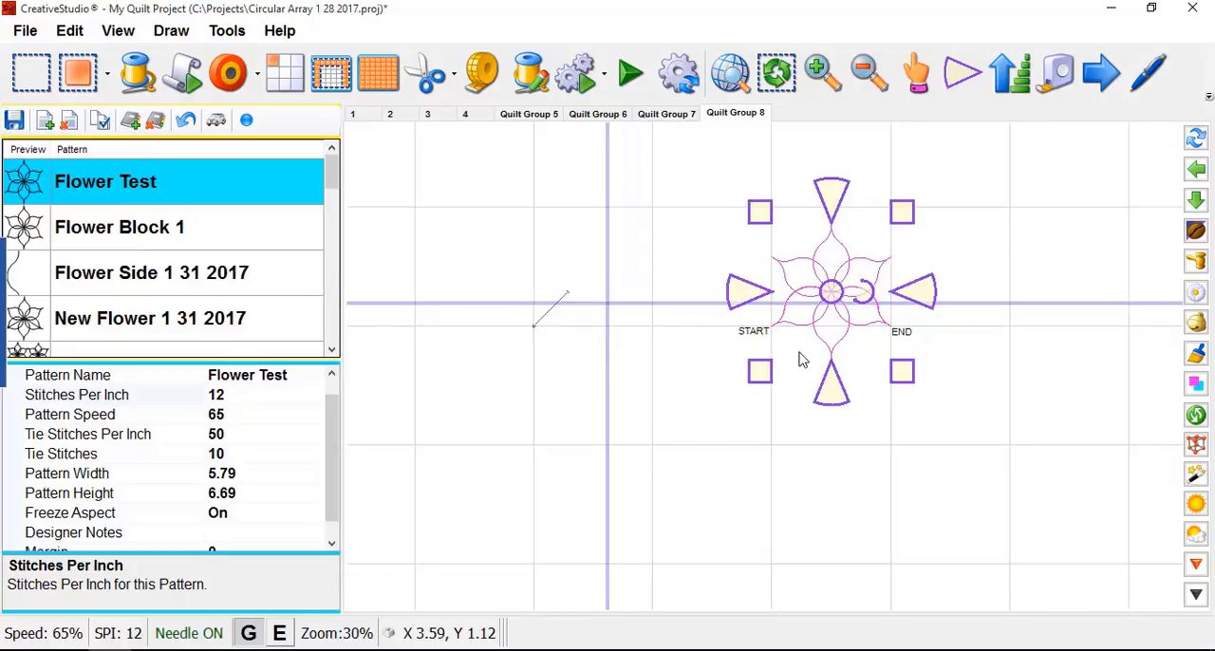
click(767, 446)
scroll(733, 436, down, 3)
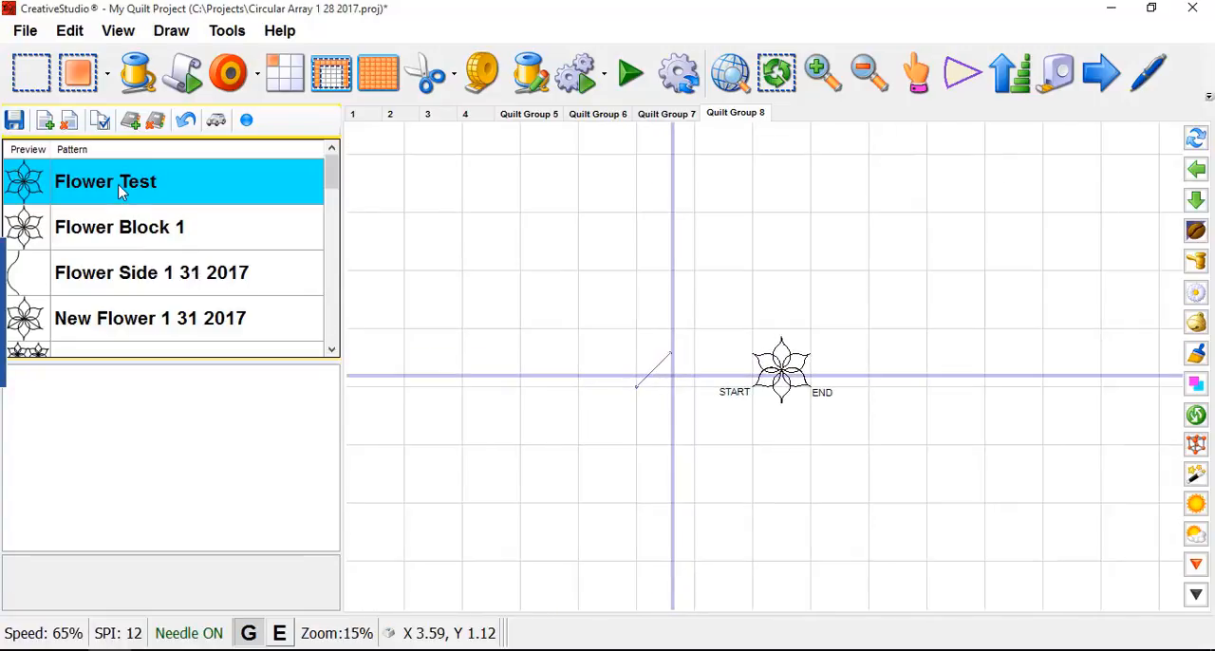
click(230, 84)
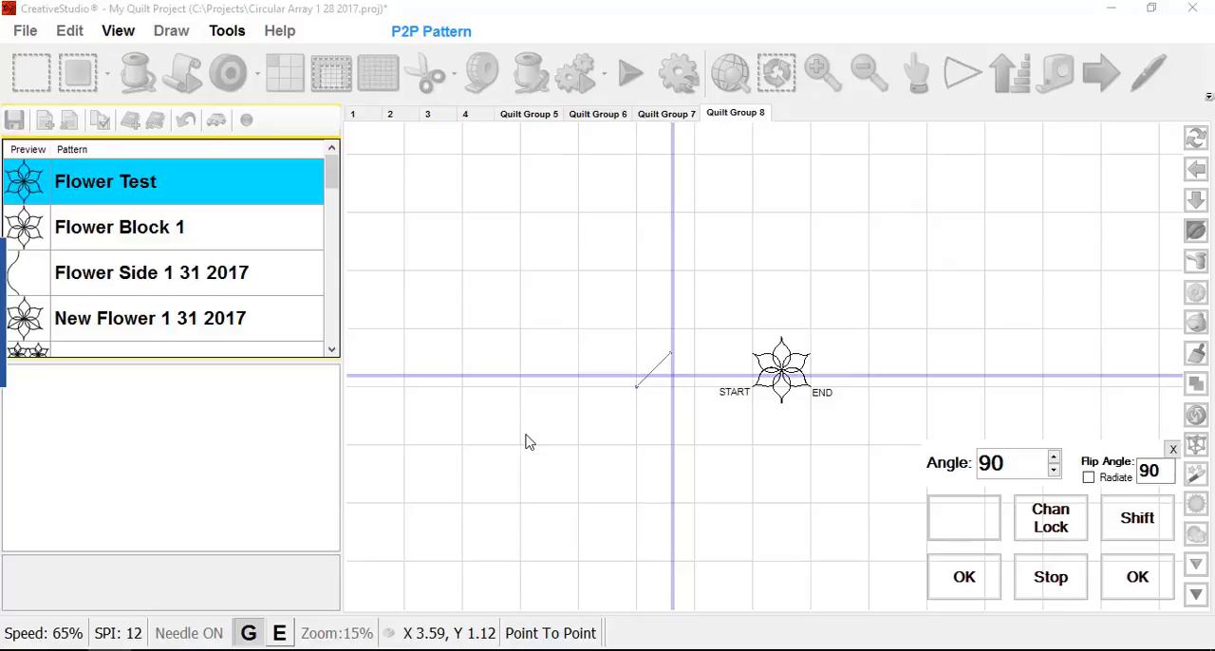
click(1174, 449)
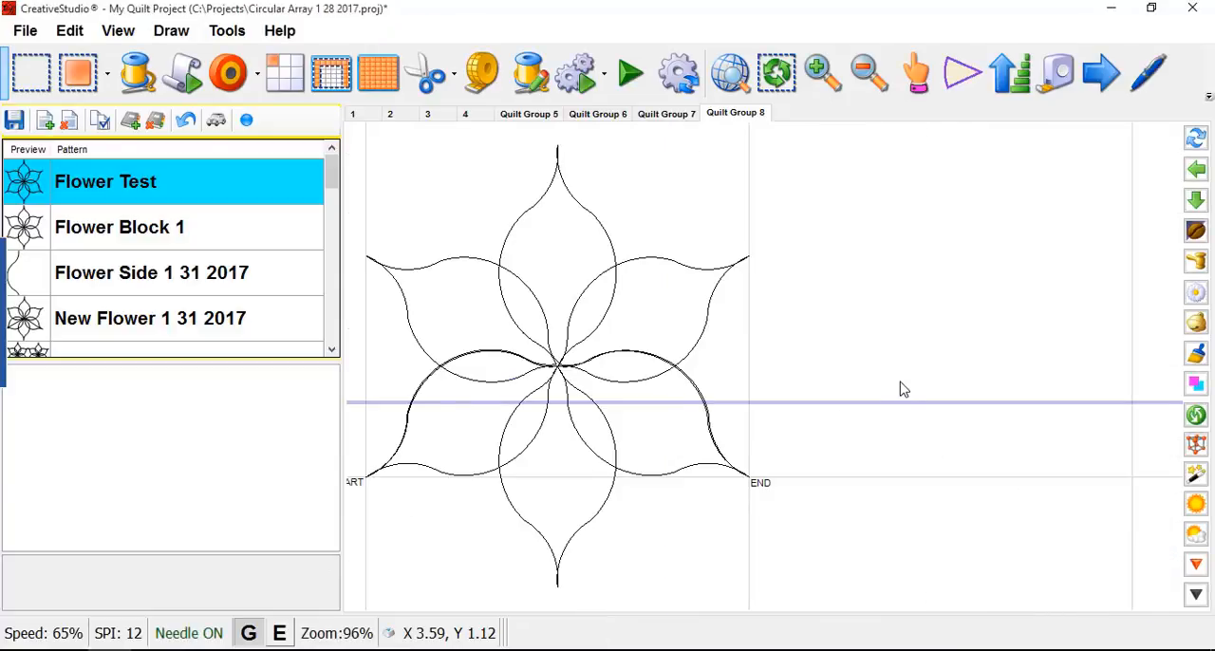
- Draw three Flower Test patterns point to point in a row above the original flower, each spanning one grid square
scroll(914, 464, down, 3)
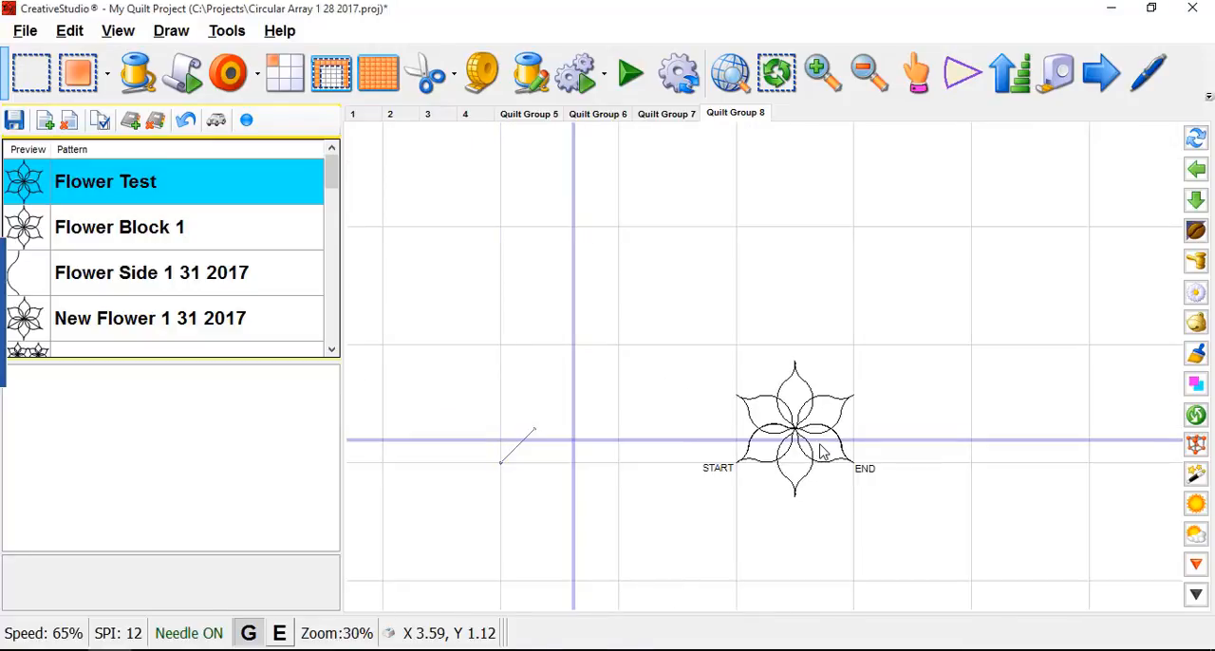
key(p)
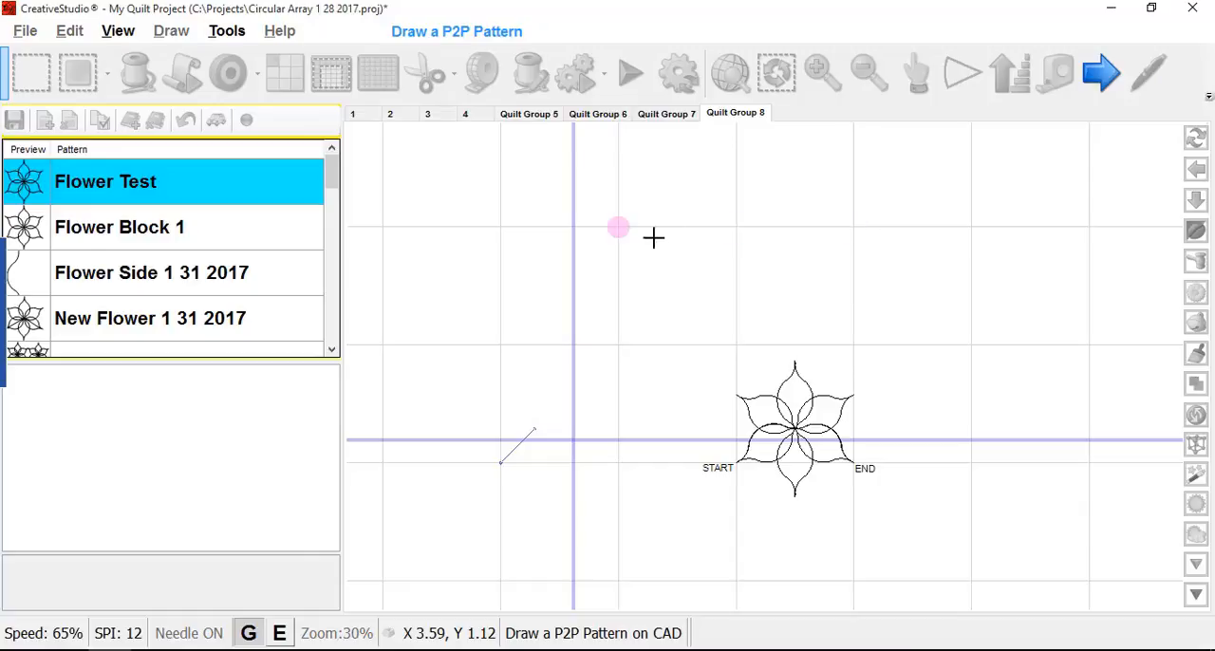
click(620, 227)
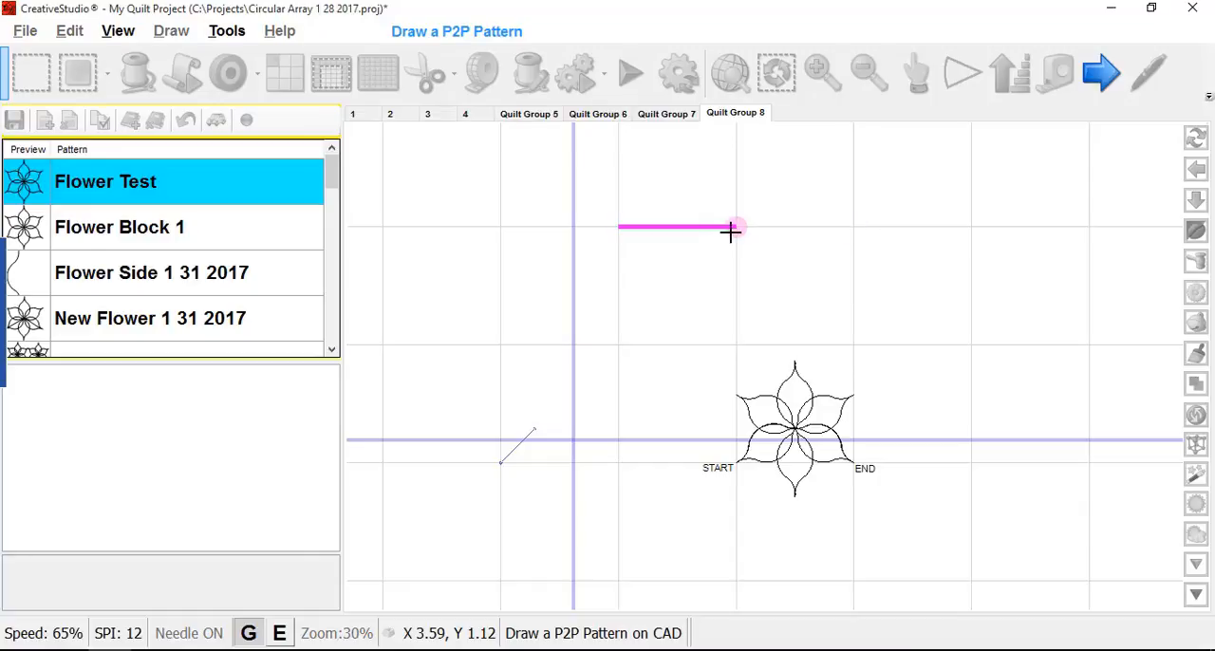
click(732, 229)
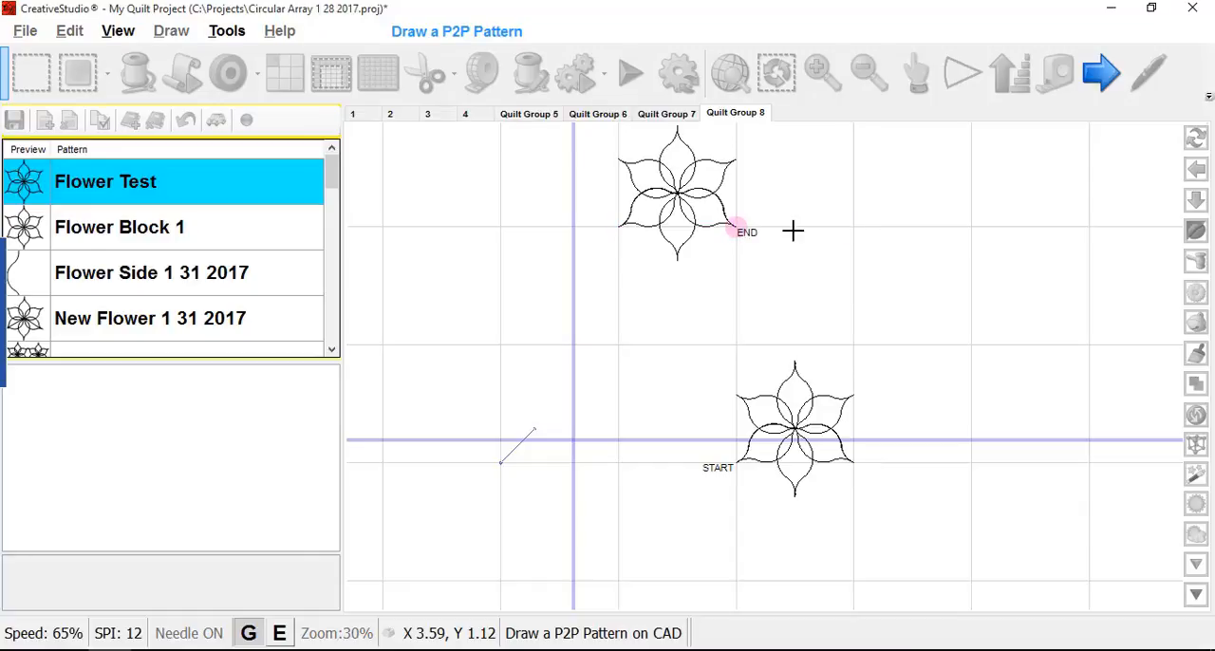
click(855, 228)
click(970, 229)
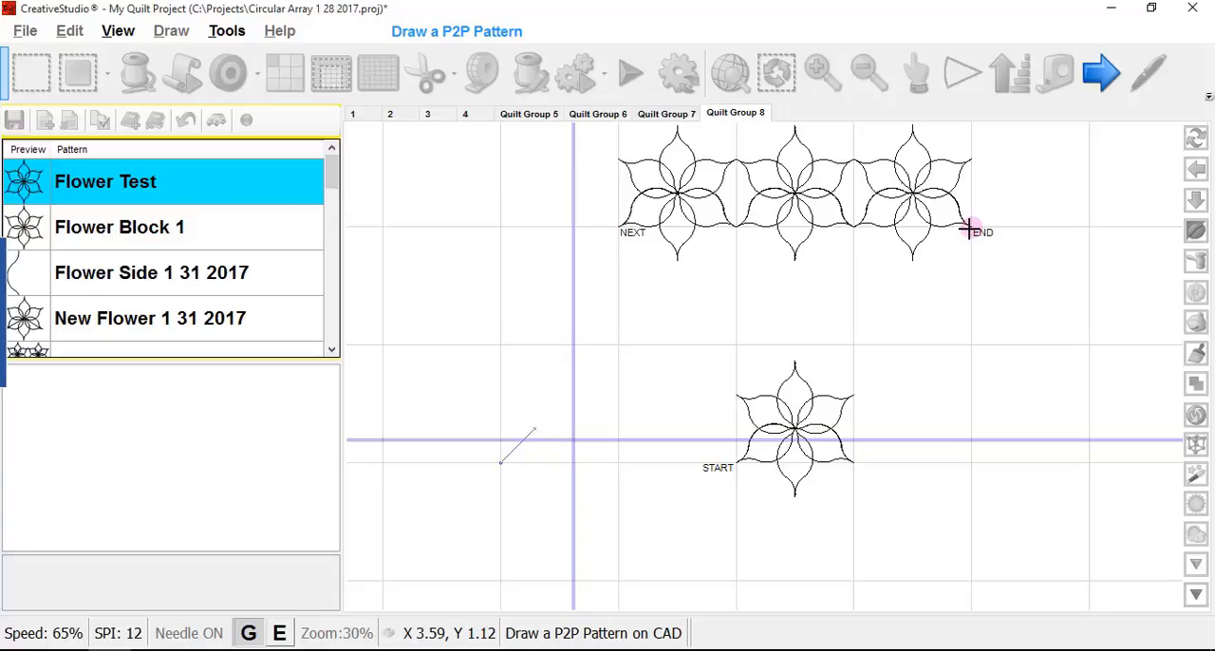
- Continue the point-to-point chain with one flower one square down and another one square left, and end the drawing
click(964, 324)
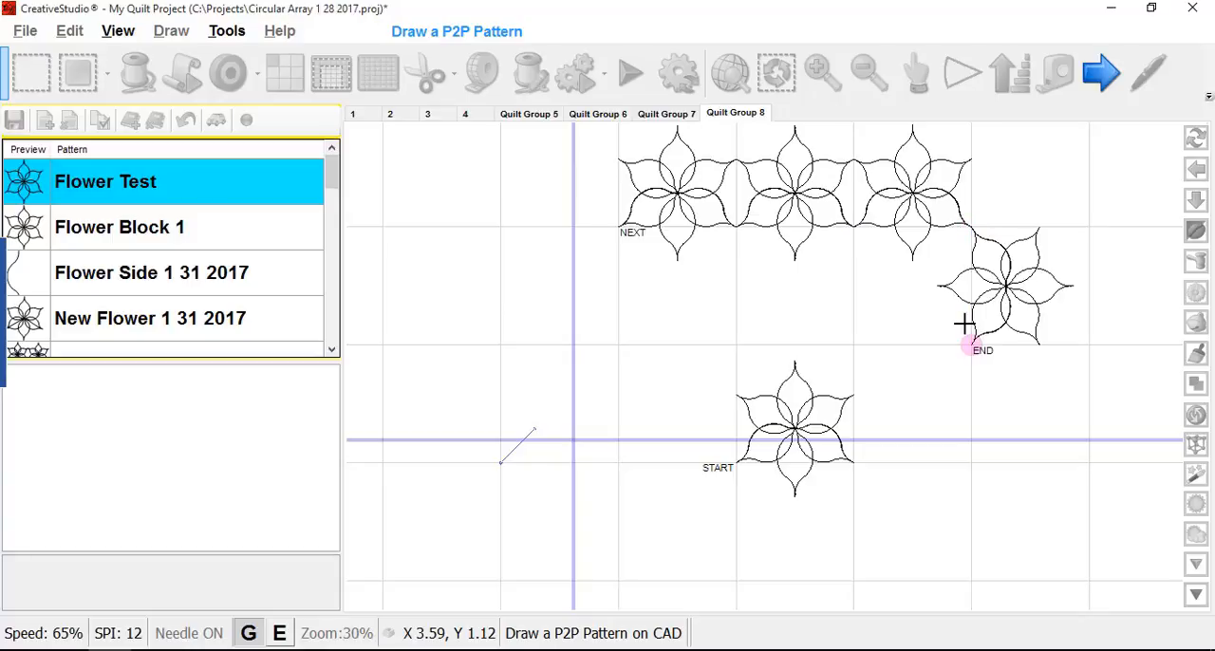
click(857, 340)
right_click(757, 314)
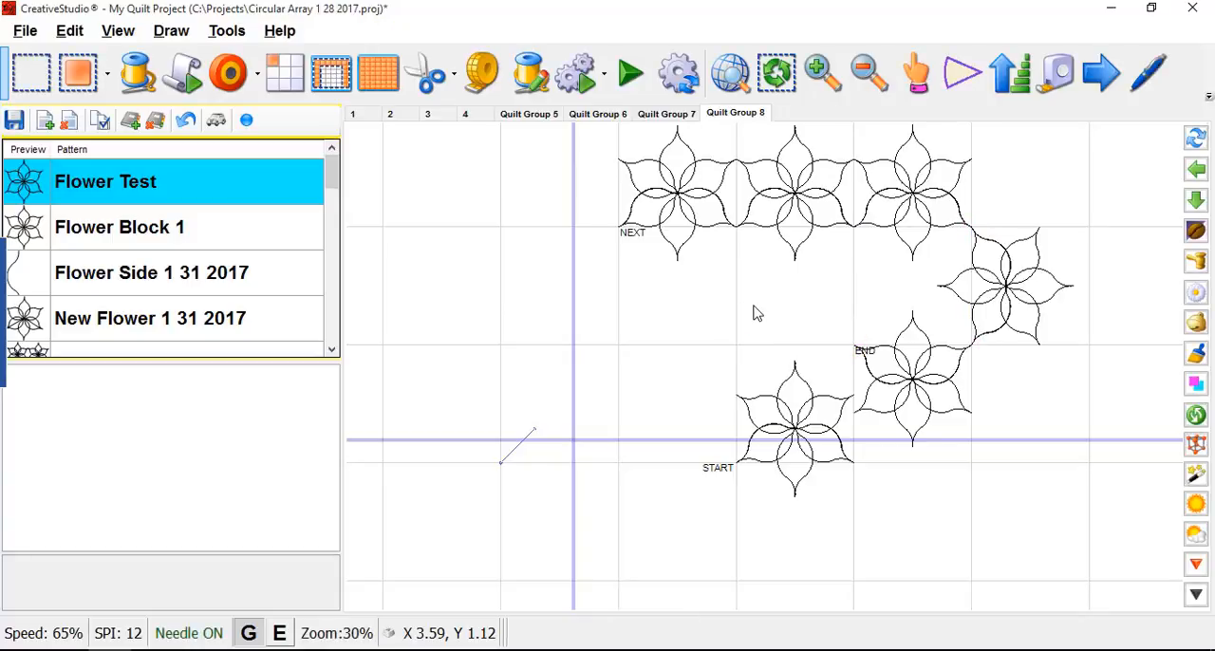
scroll(643, 375, down, 2)
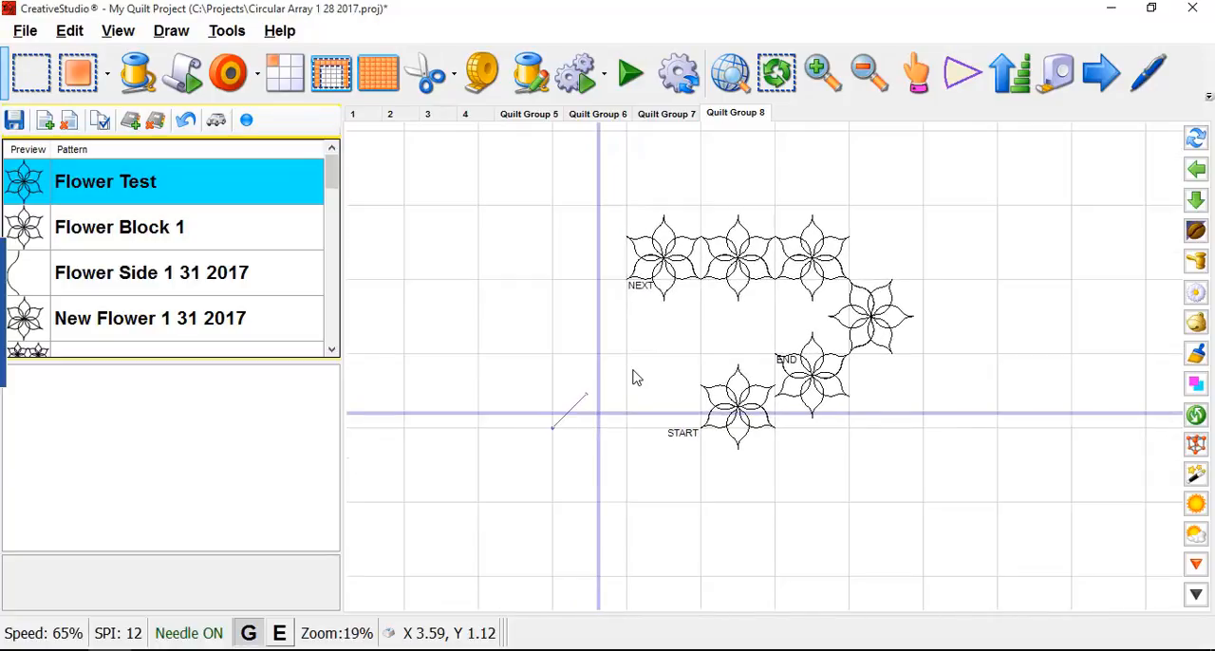